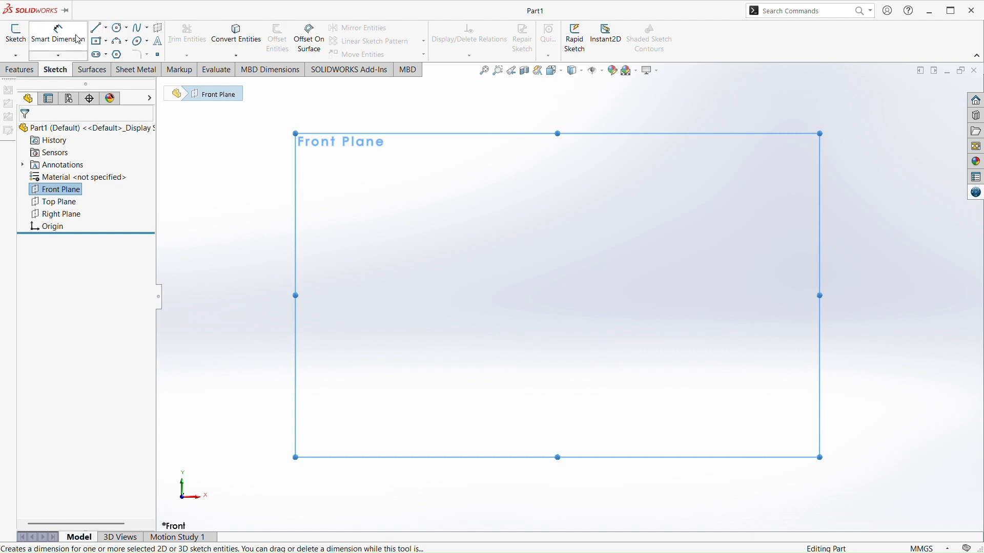
Sketch a circle of about 13 mm radius at the origin on the Front Plane and a slightly smaller one level with it to its right
left_click(118, 27)
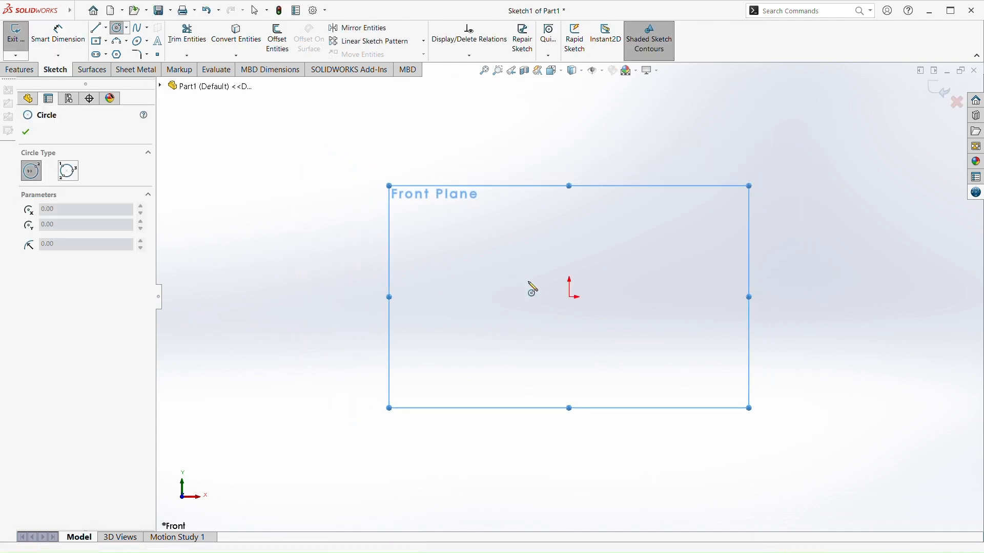
left_click_drag(559, 314, 564, 357)
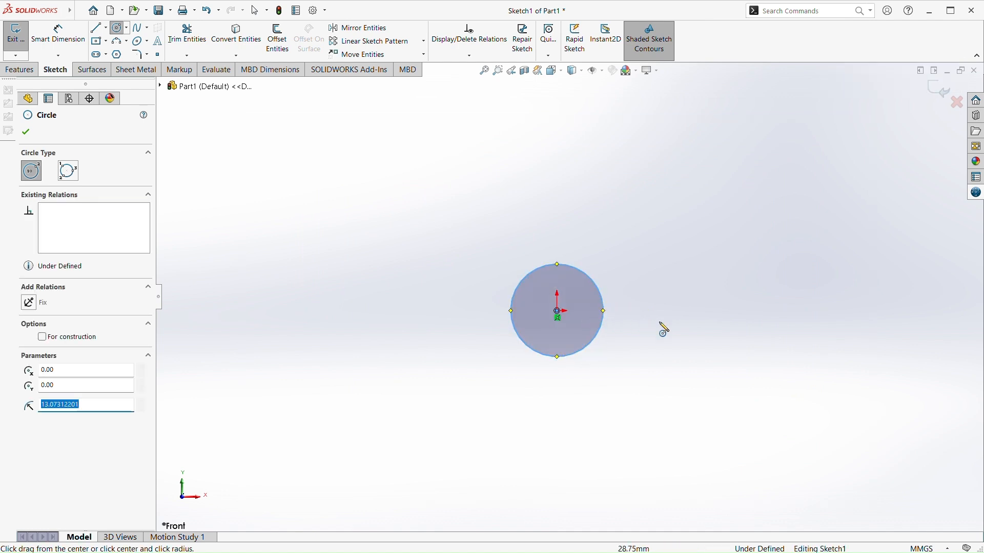
left_click_drag(792, 311, 790, 352)
key("Escape")
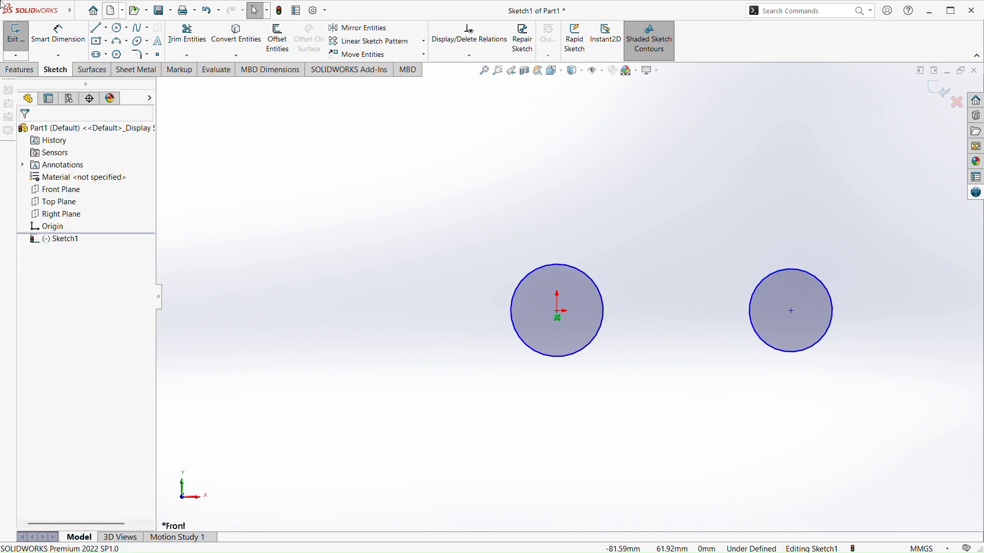
Dimension both circles to a diameter of 22 mm
left_click(58, 33)
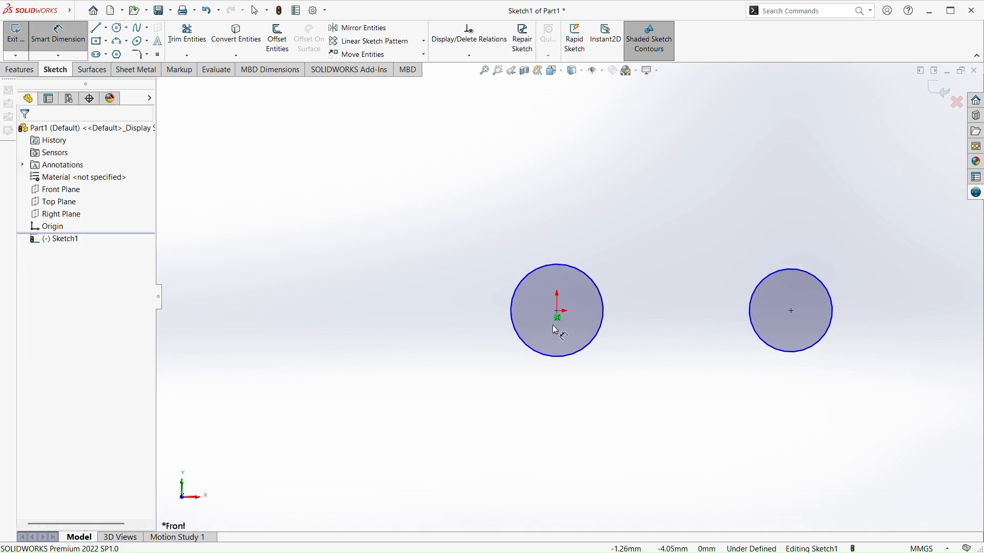
left_click(517, 293)
left_click(315, 248)
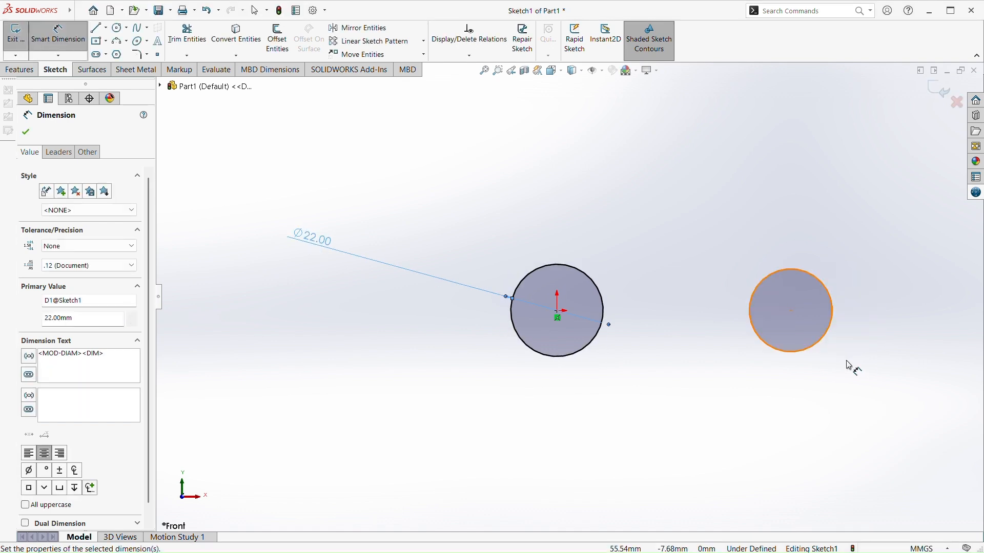
left_click(832, 318)
left_click(934, 286)
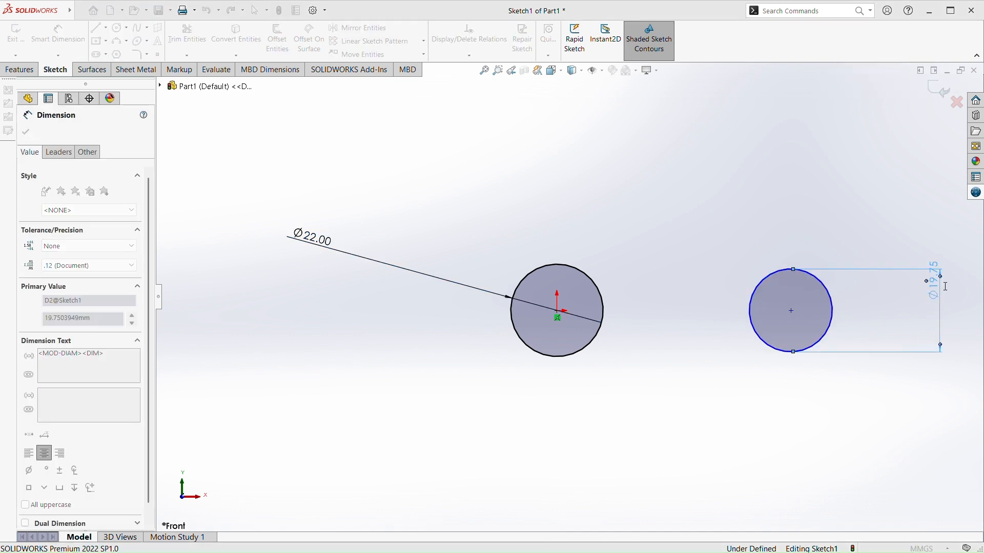
type("22")
key("Return")
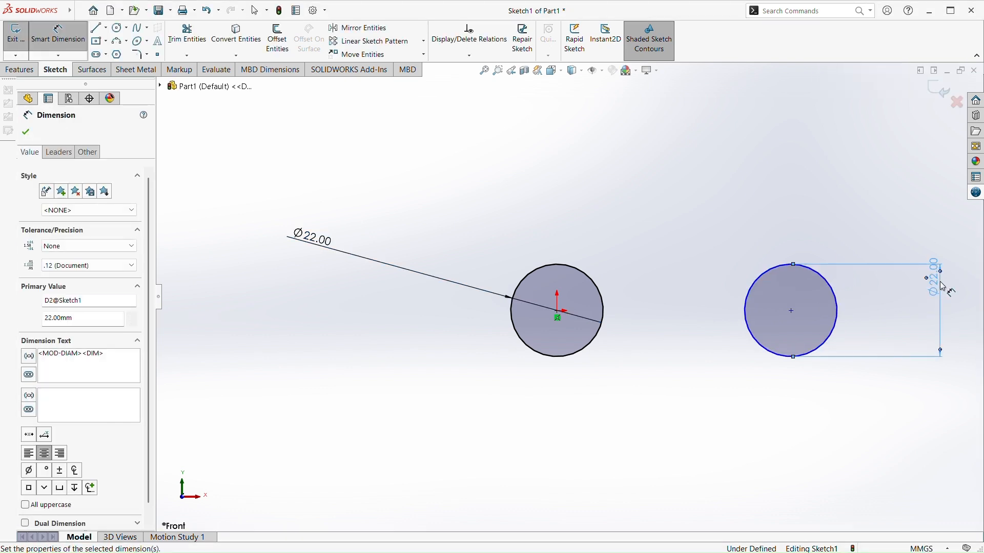
key("Escape")
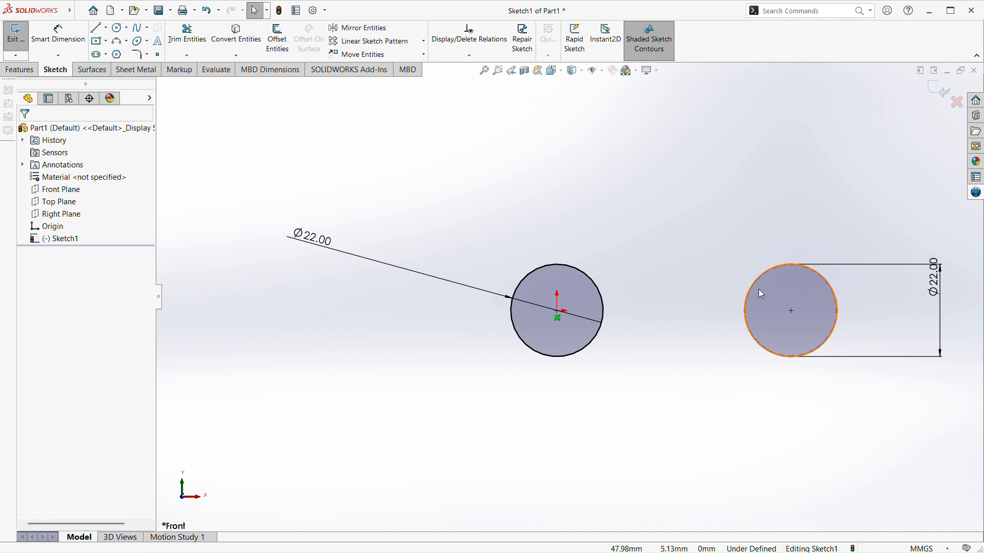
Dimension the horizontal distance between the two circle centres to 62 mm
left_click(58, 34)
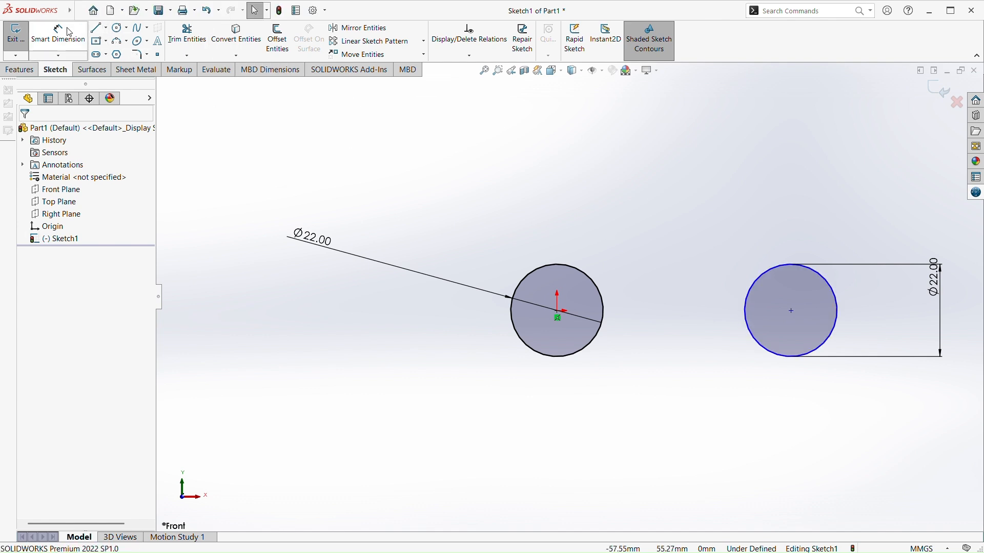
left_click(557, 313)
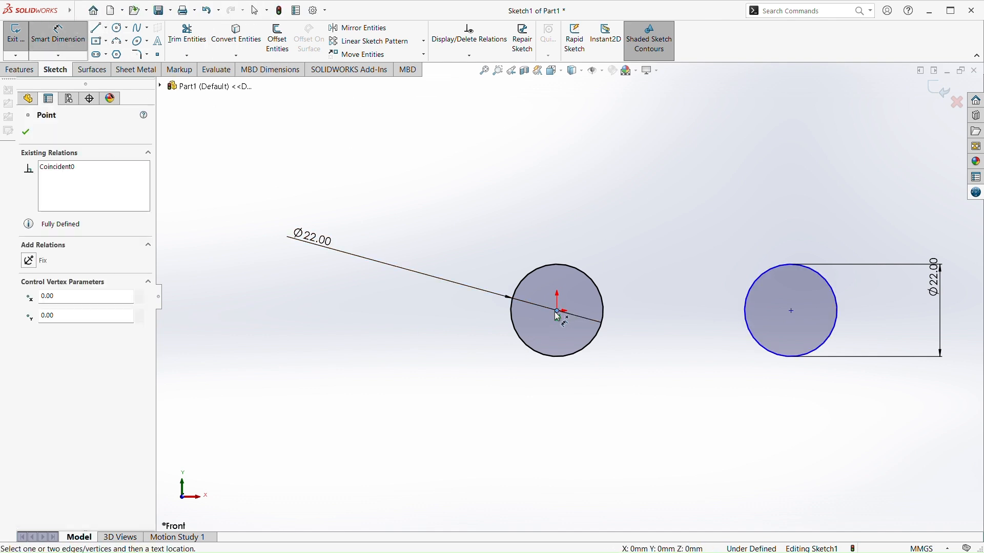
left_click(791, 311)
left_click(758, 163)
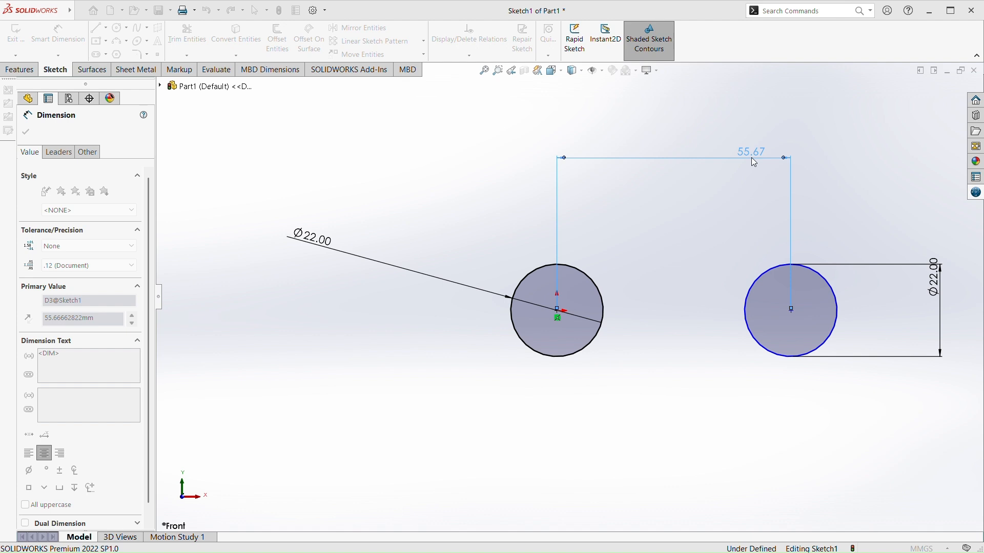
type("62")
key("Return")
key("Escape")
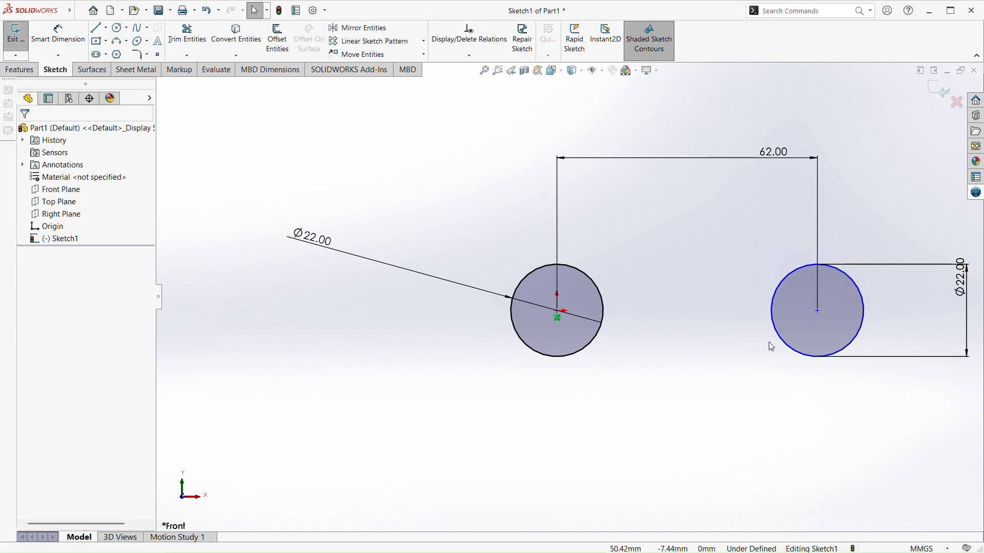
Sketch a concentric inner circle inside each 22 mm circle, with radii of about 5.5 mm at the origin and 5.8 mm in the other
scroll(737, 319, "up", 3)
scroll(724, 310, "down", 2)
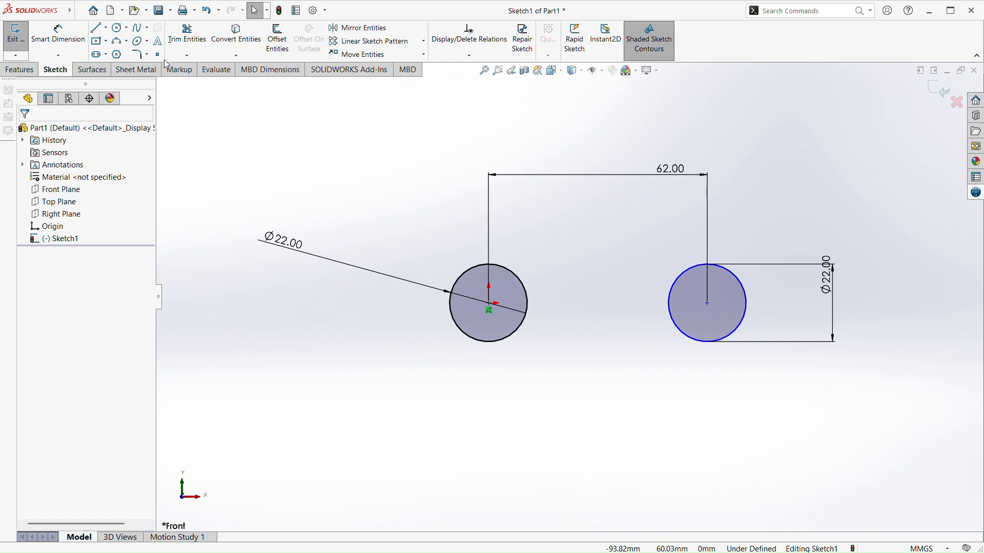
left_click(119, 27)
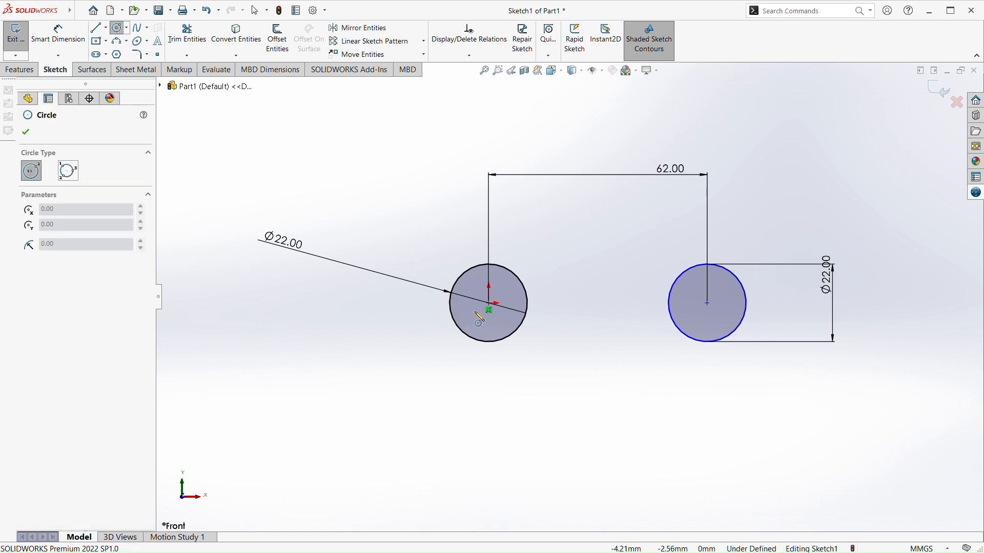
left_click(489, 310)
left_click(486, 331)
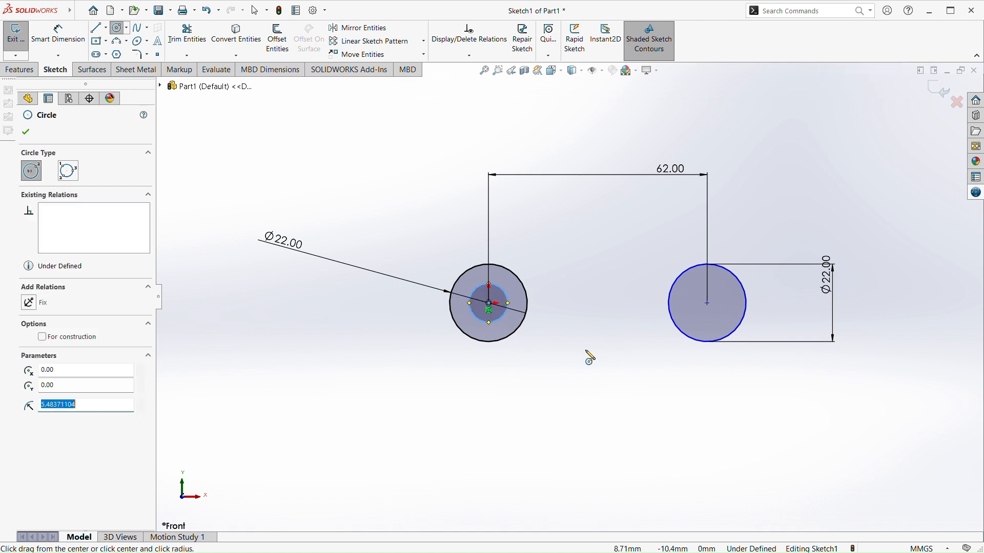
left_click(708, 303)
left_click(719, 328)
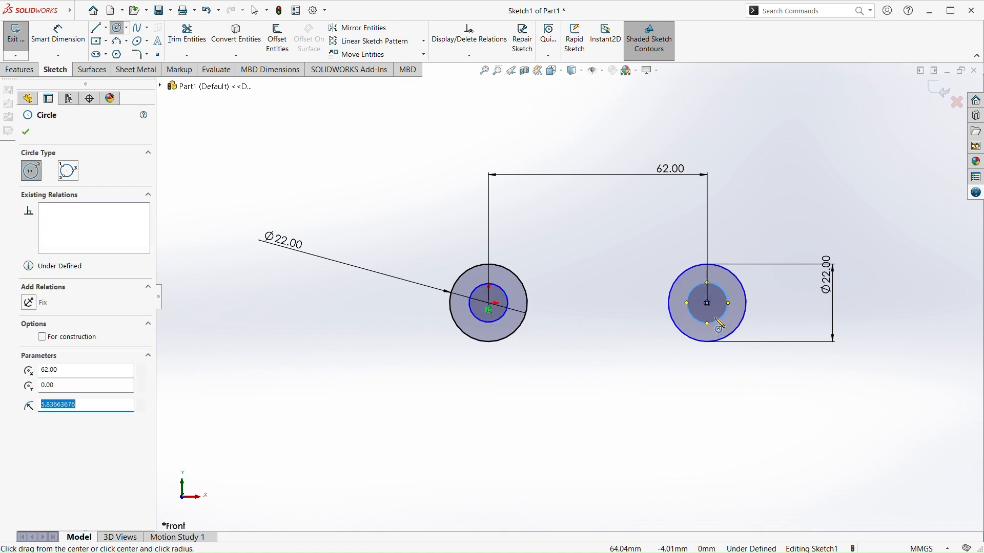
key("Escape")
Dimension both inner circles to a diameter of 10 mm
left_click(58, 34)
left_click(477, 316)
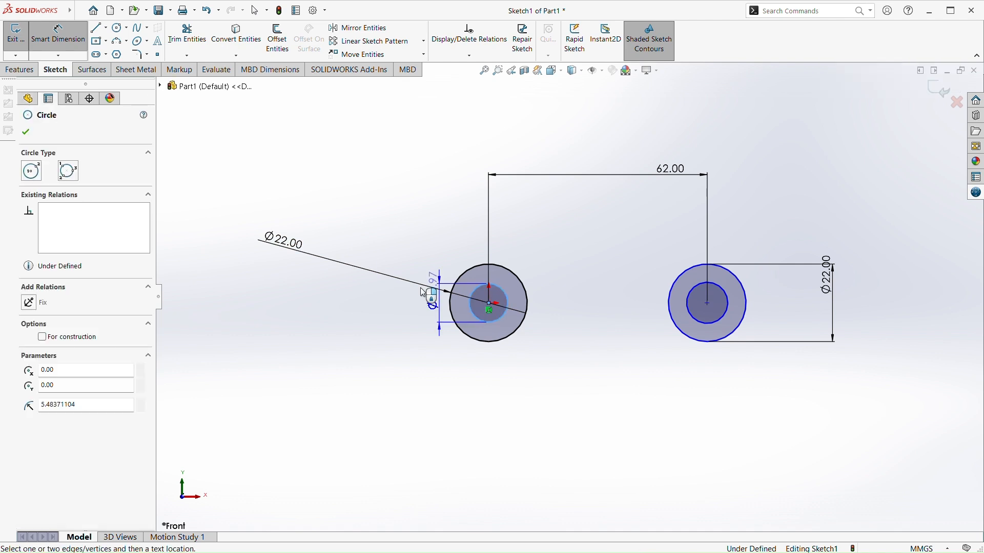
left_click(285, 276)
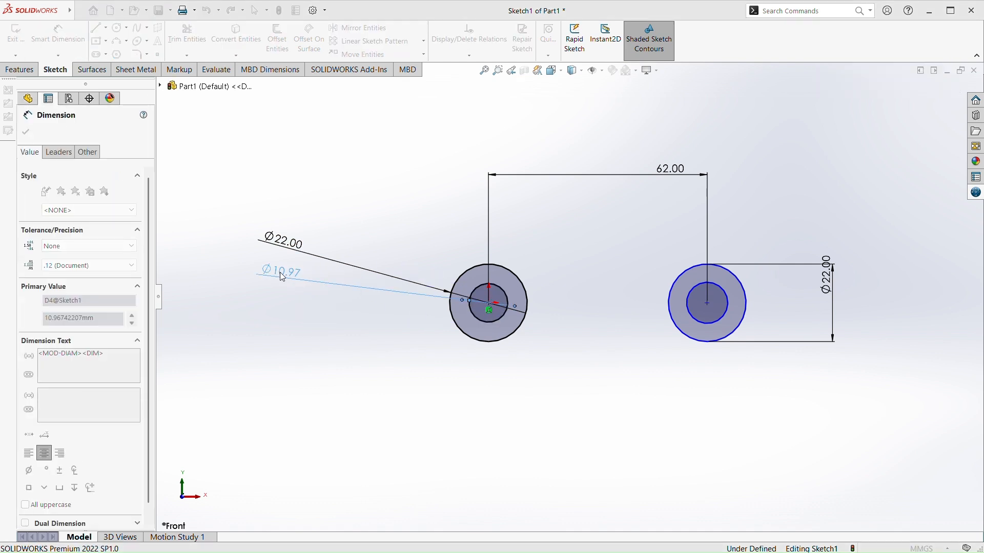
type("10")
key("Return")
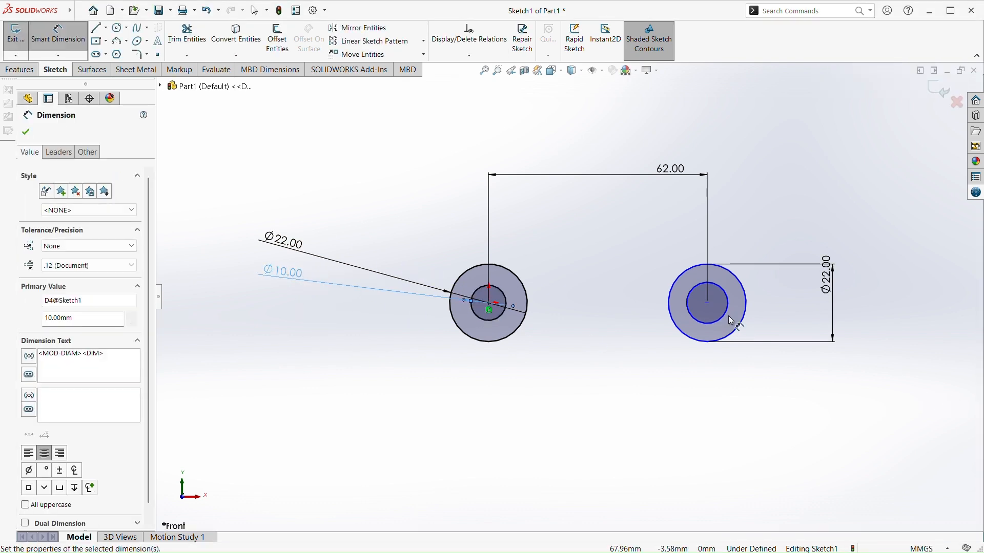
left_click(731, 317)
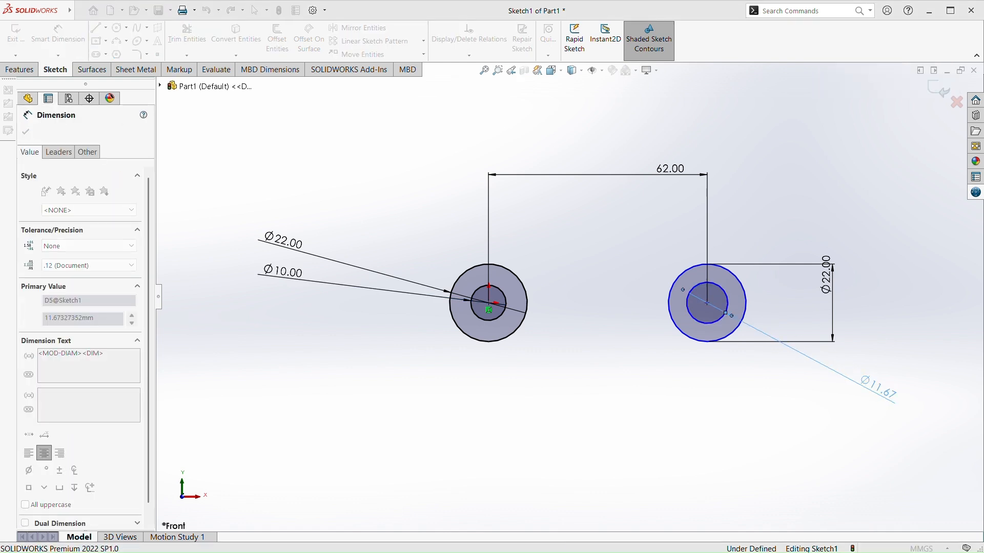
left_click(879, 390)
type("10")
key("Return")
key("Escape")
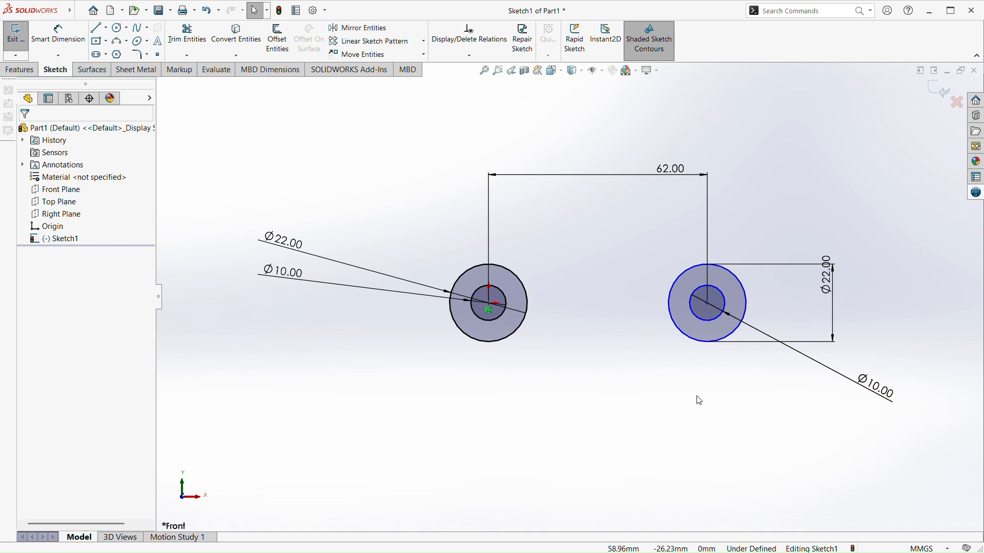
Sketch two side-by-side circles of about 22 and 23 mm radius, level with each other and about 99 mm below the origin
scroll(698, 402, "up", 3)
scroll(531, 346, "up", 3)
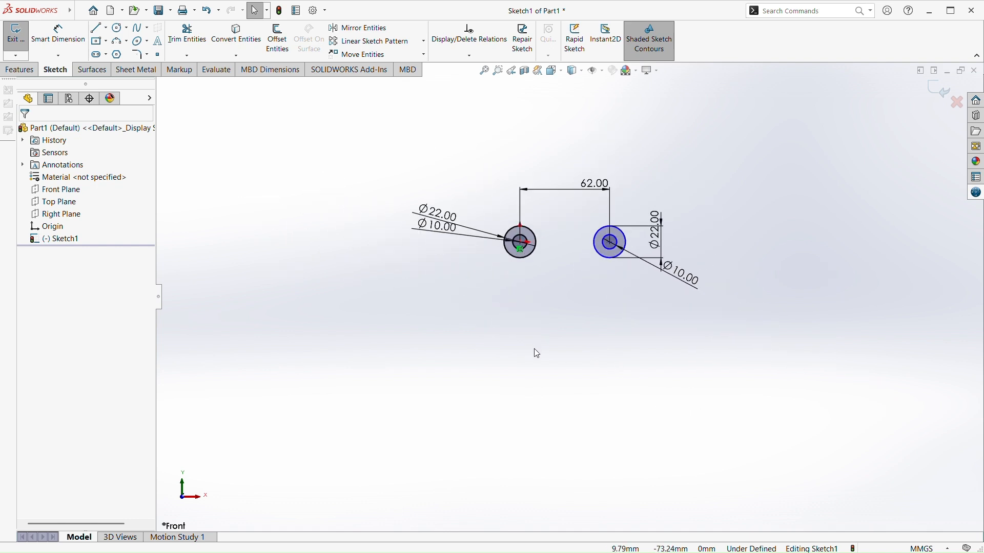
scroll(534, 349, "down", 1)
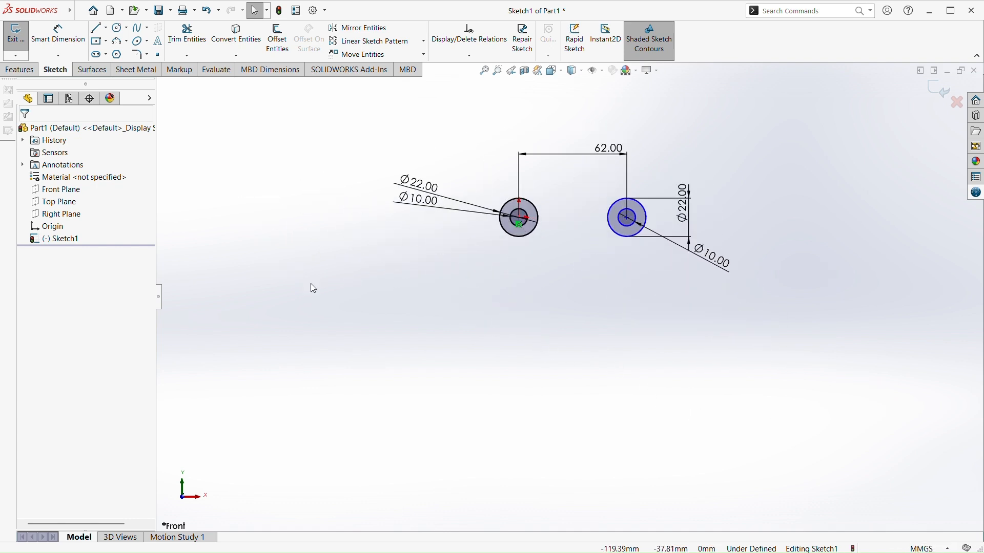
left_click(119, 27)
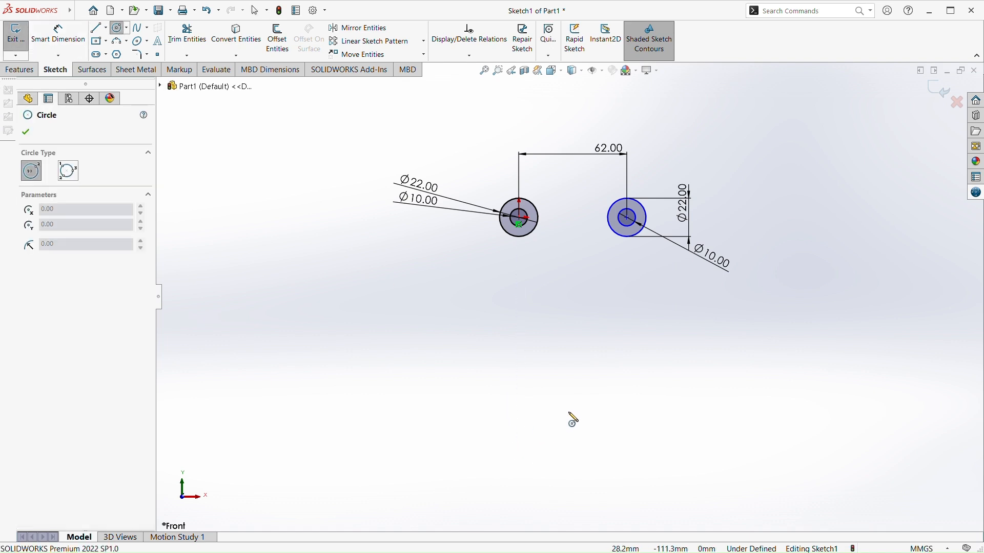
left_click(532, 390)
left_click(528, 428)
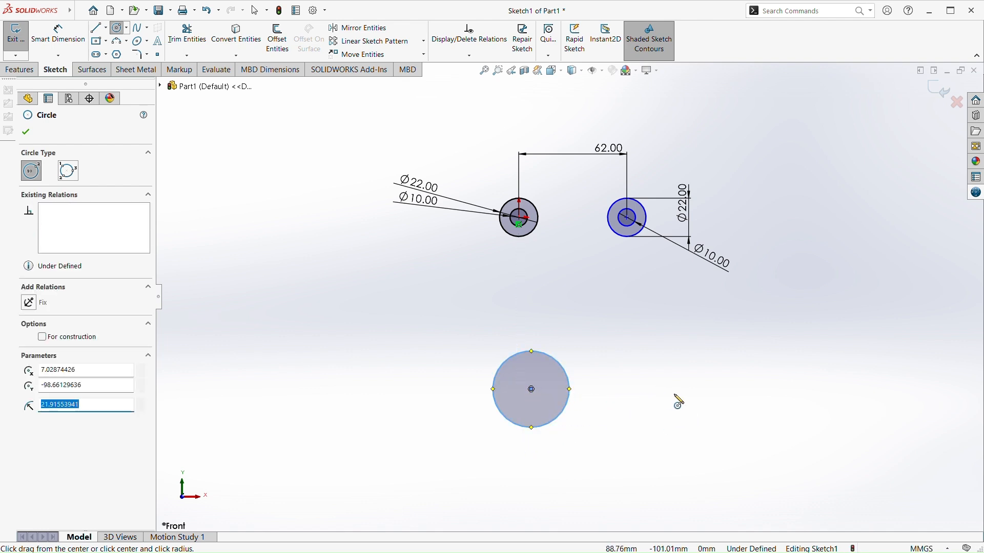
left_click(652, 389)
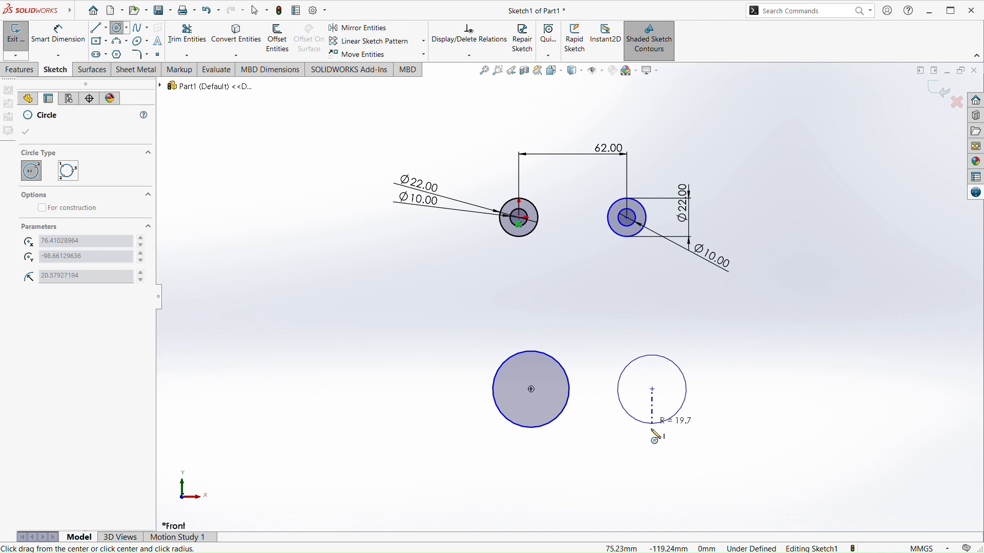
left_click(656, 428)
key("Escape")
Dimension both lower circles to a diameter of 34 mm
left_click(58, 35)
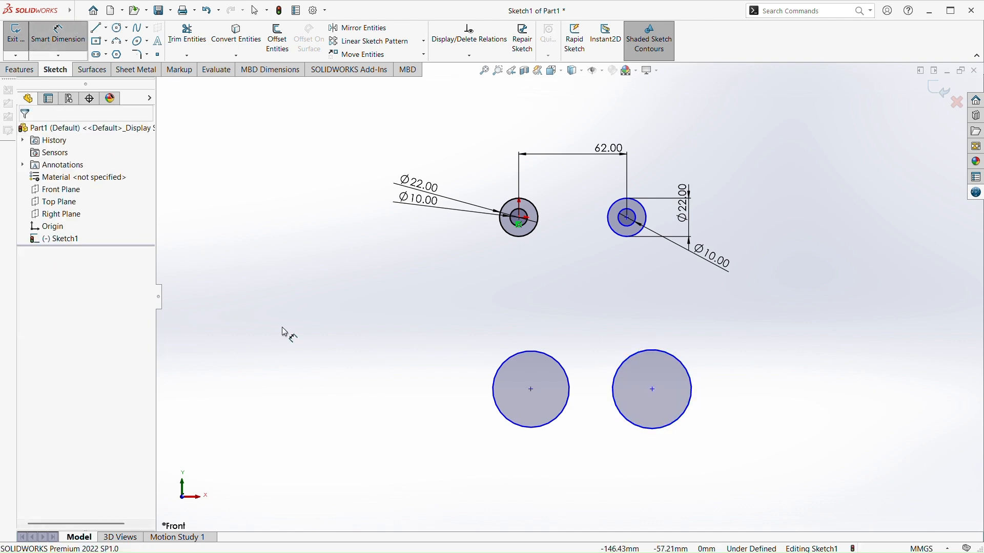
left_click(499, 410)
left_click(269, 423)
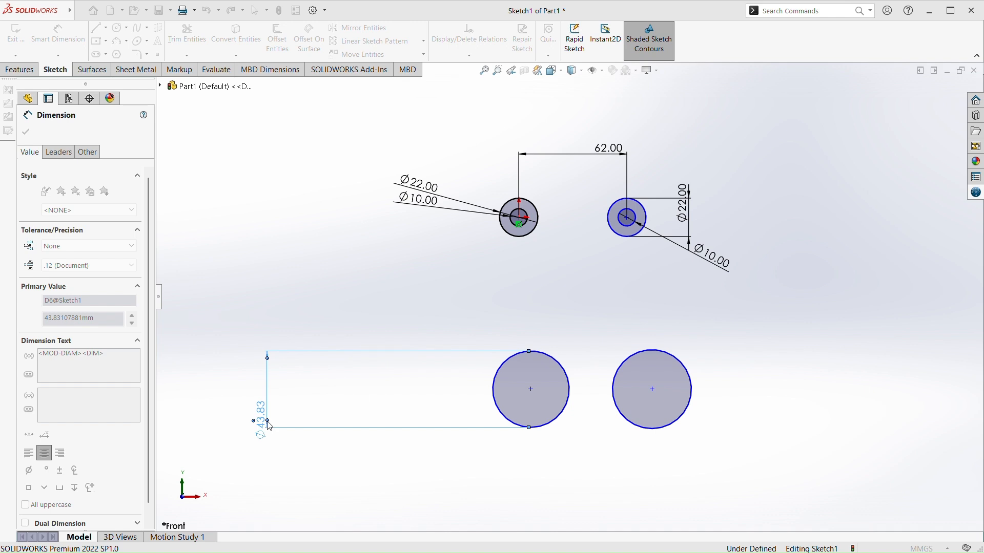
type("34")
key("Return")
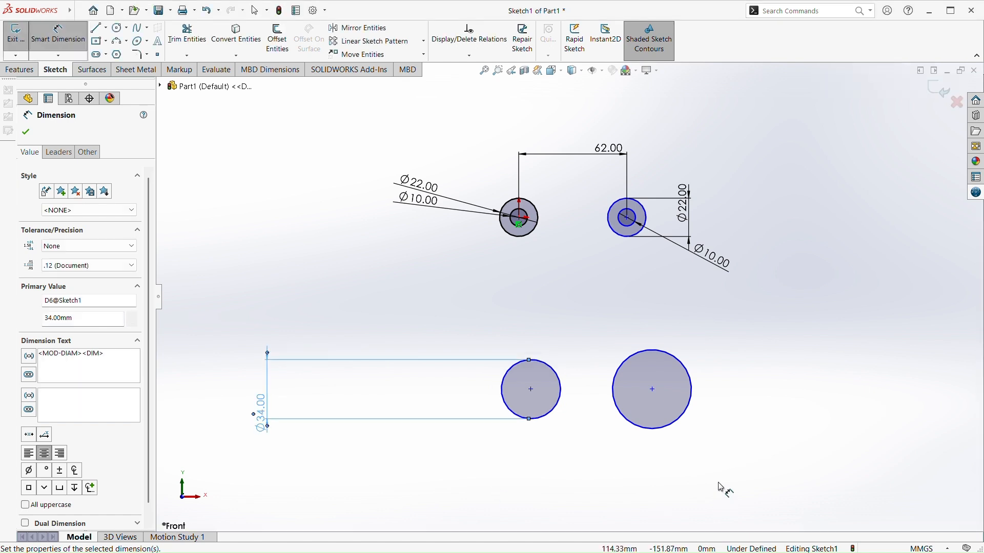
left_click(685, 411)
left_click(832, 420)
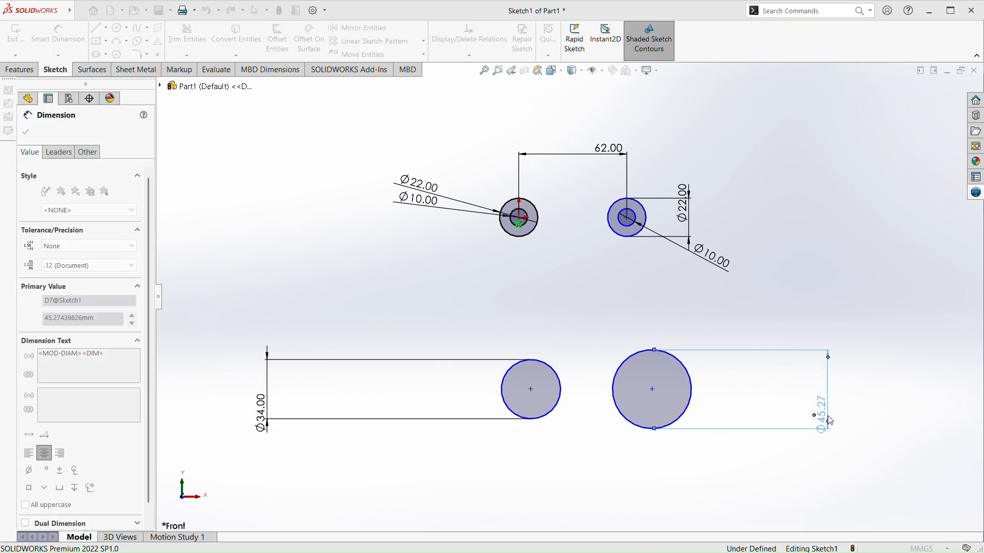
type("34")
key("Return")
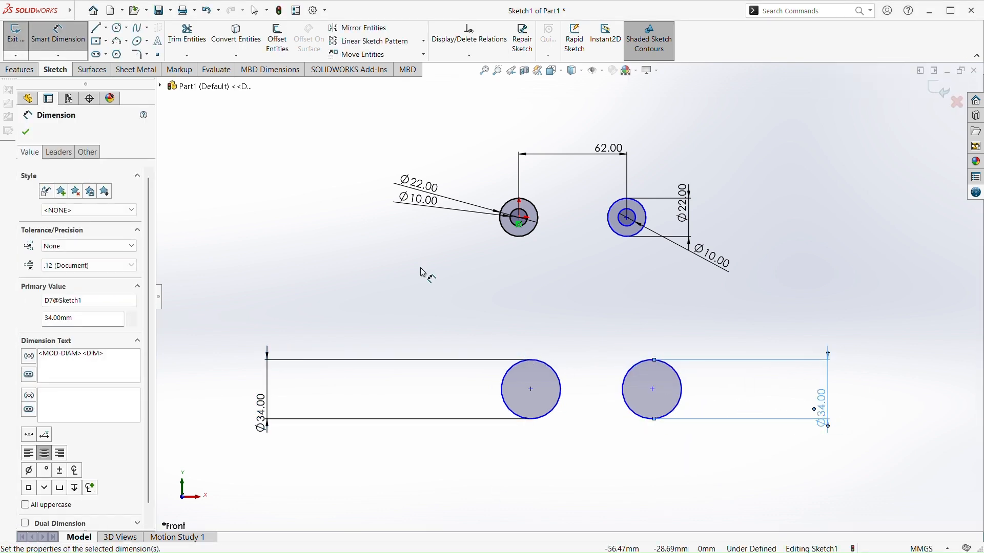
left_click(430, 286)
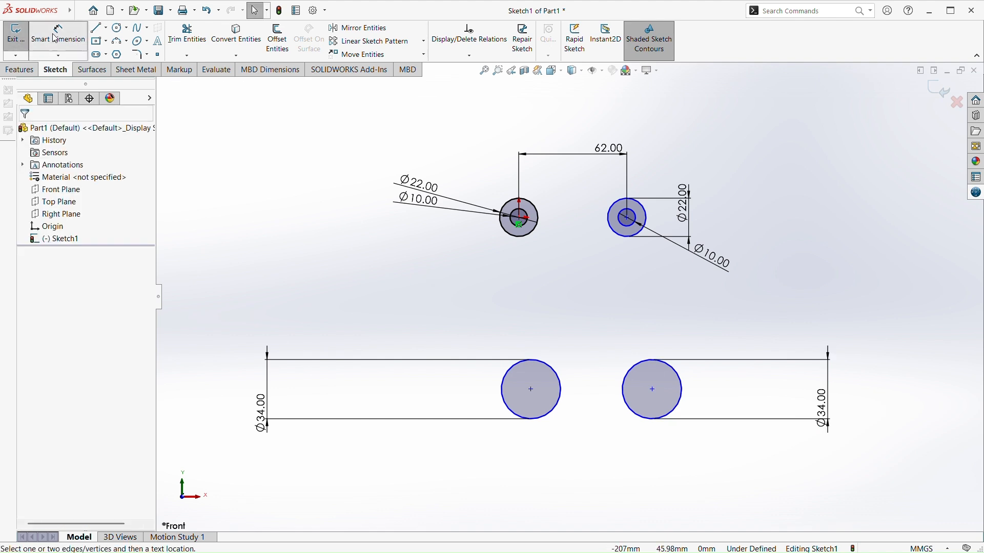
Dimension the vertical distance from the origin circle's centre to the lower-left circle's centre to 90 mm
left_click(519, 220)
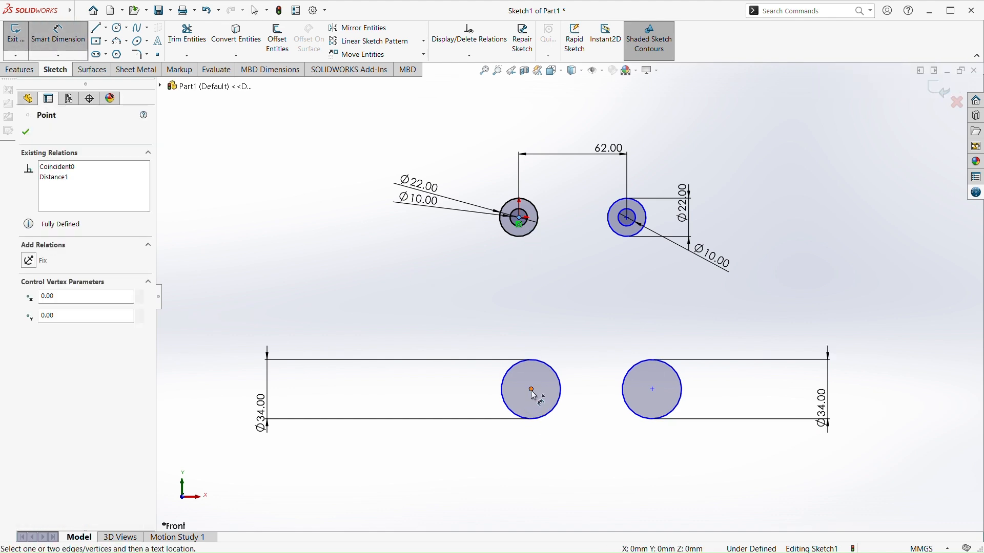
left_click(531, 389)
left_click(205, 379)
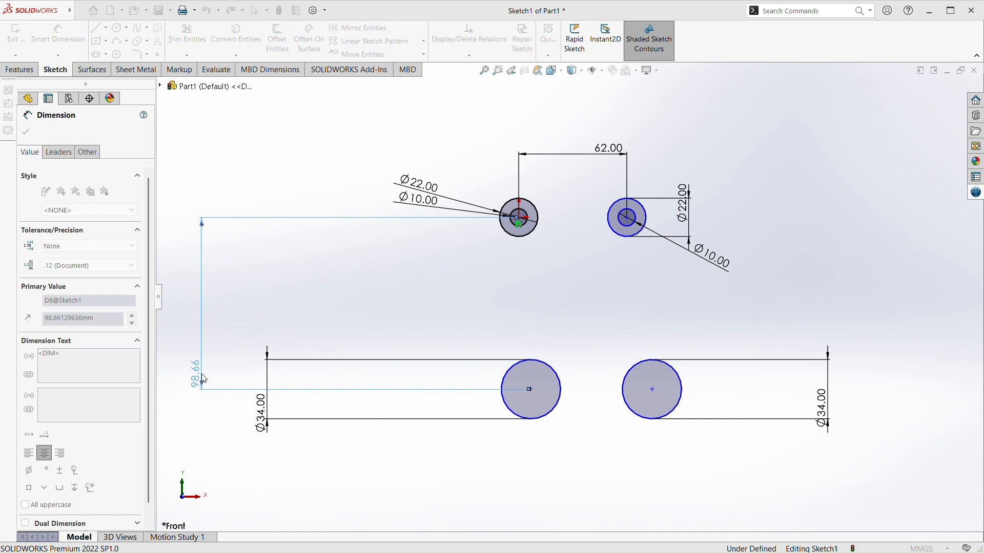
type("90")
key("Return")
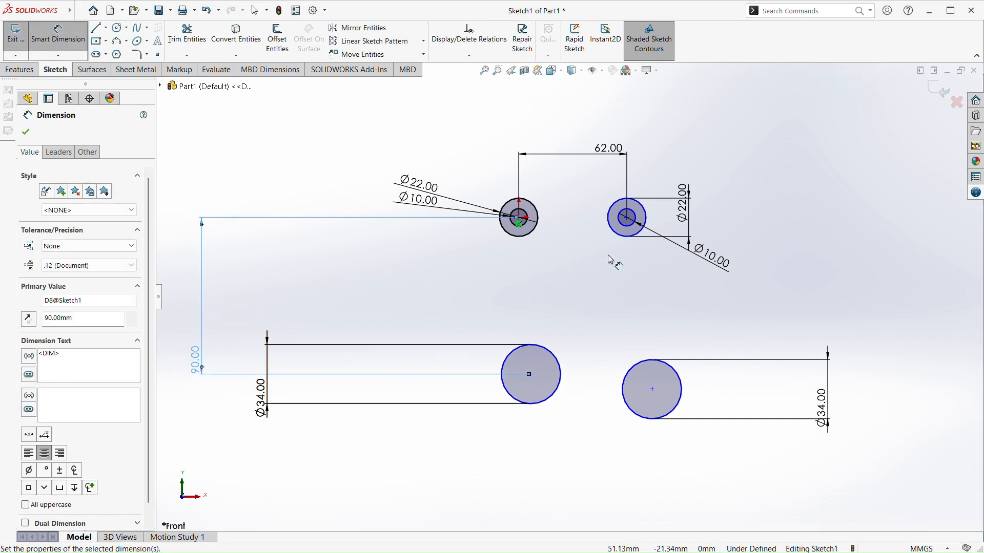
Dimension the vertical distance from the upper-right circle's centre to the lower-right circle's centre to 90 mm
left_click(652, 389)
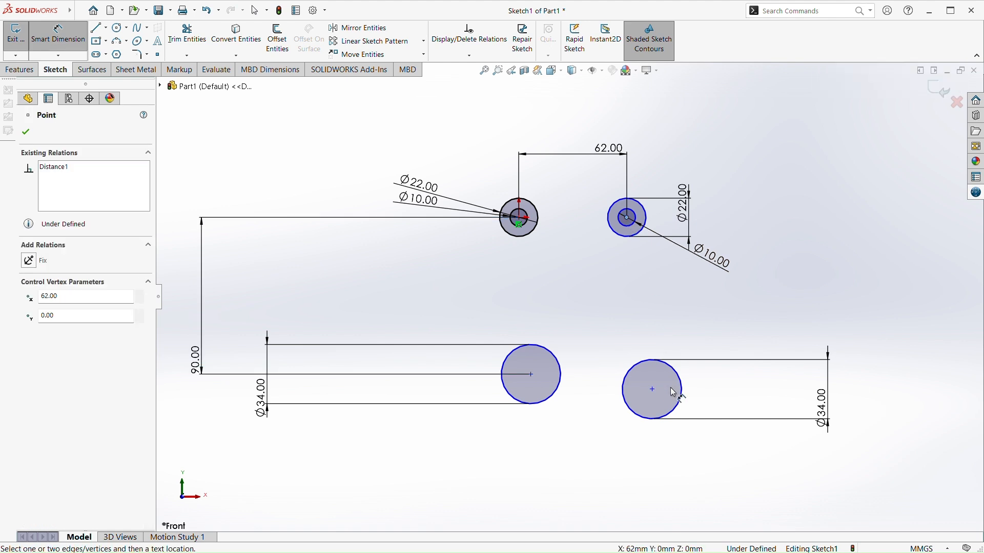
left_click(903, 350)
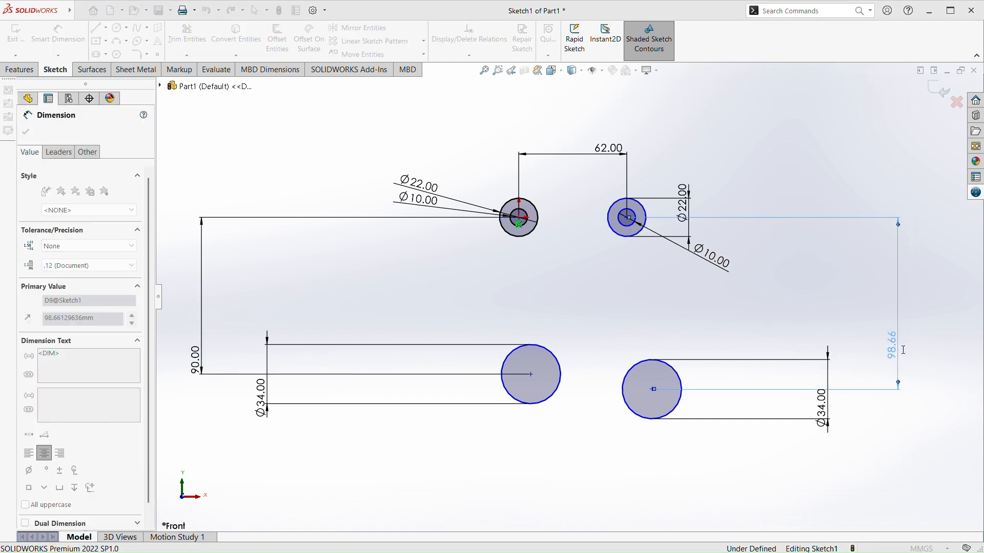
type("90")
key("Return")
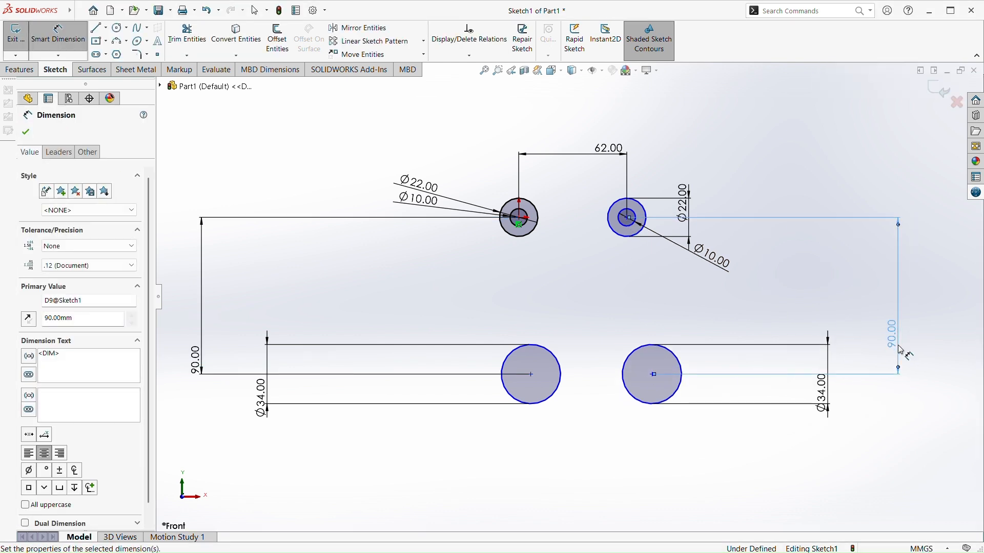
key("Escape")
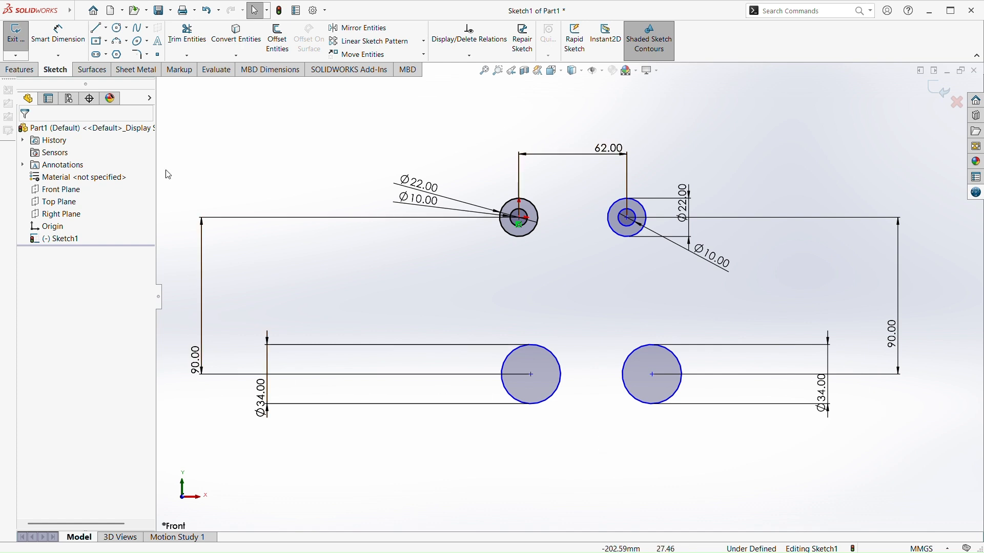
Dimension the horizontal distance between the two lower circles' centres to 84 mm
left_click(58, 43)
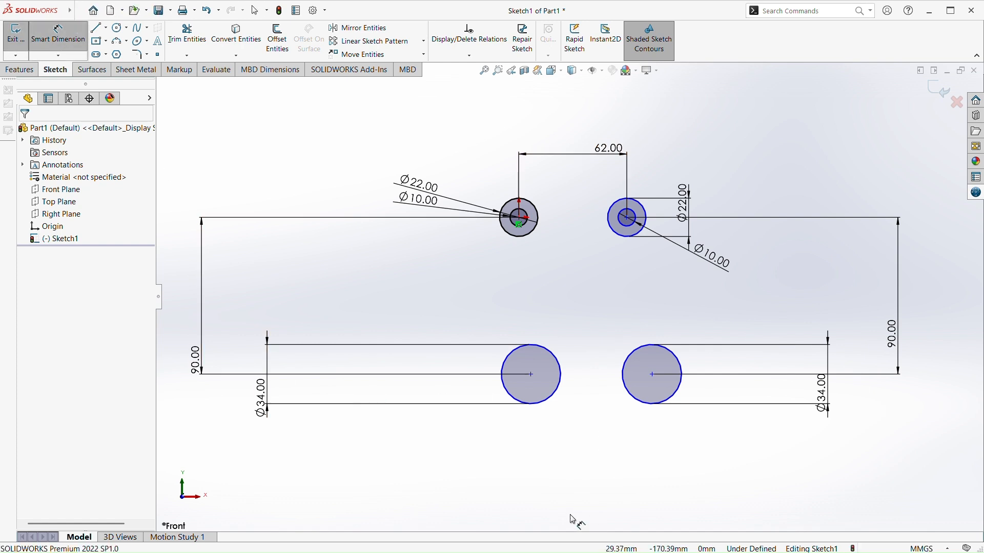
left_click(532, 375)
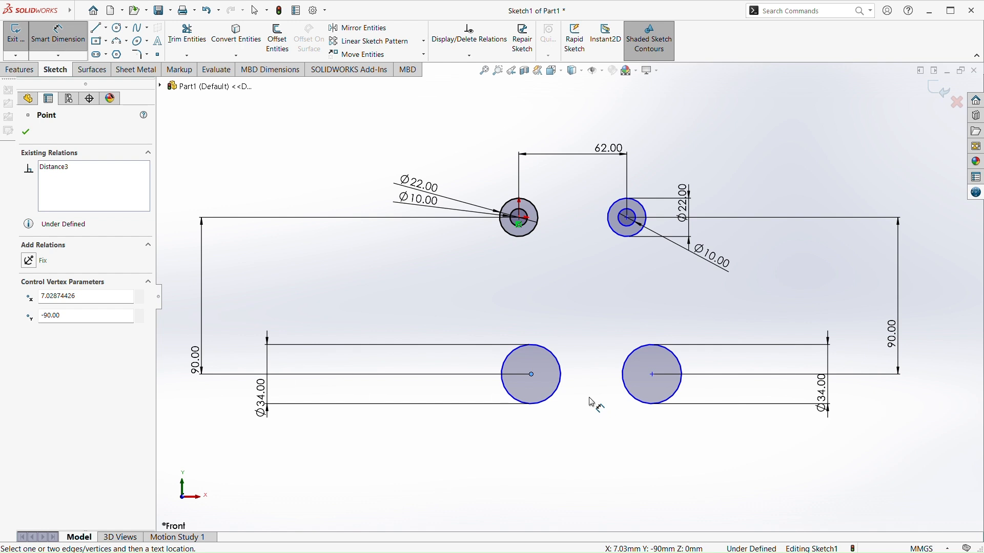
left_click(532, 375)
left_click(653, 376)
left_click(629, 493)
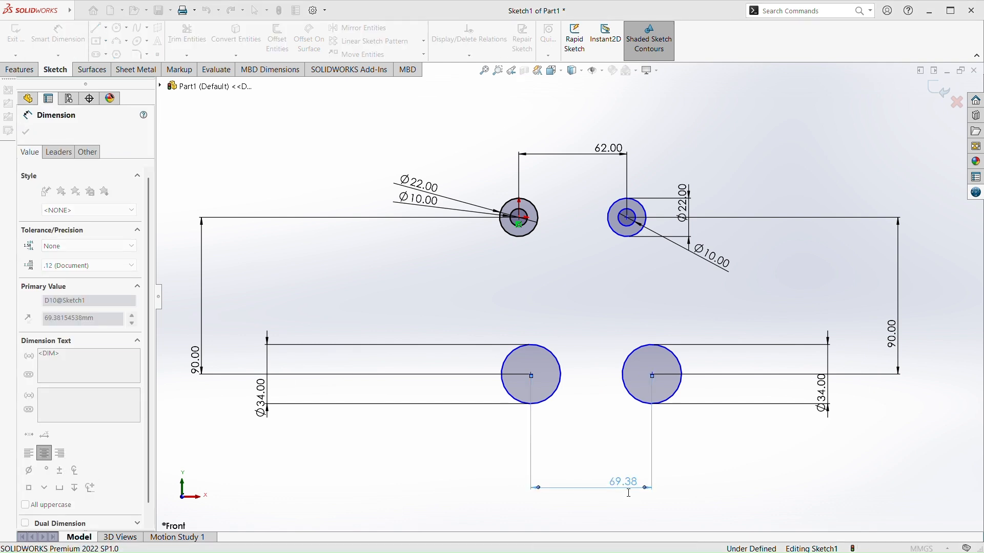
type("84")
key("Return")
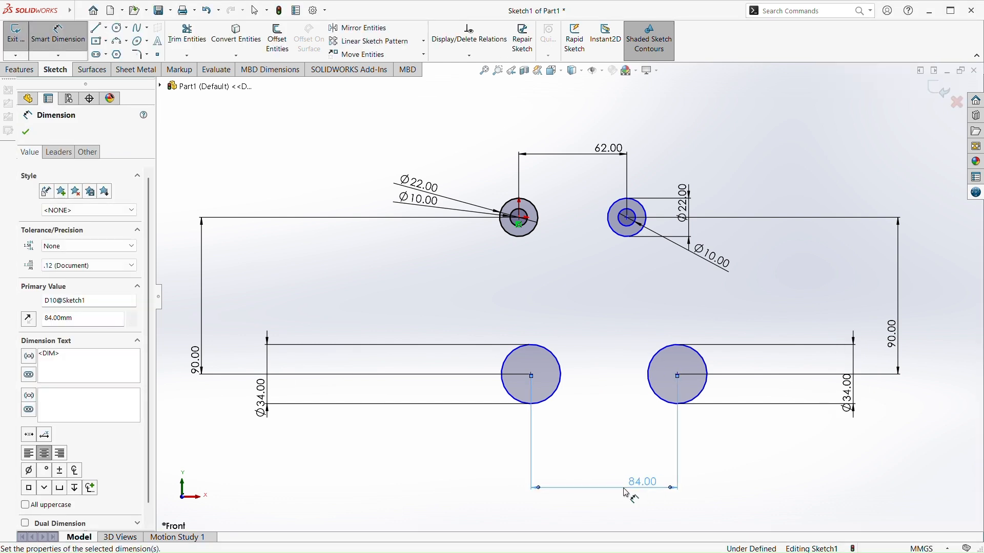
key("Escape")
Dimension the horizontal offset from the origin circle's centre to the lower-left circle's centre to 11 mm
left_click(58, 36)
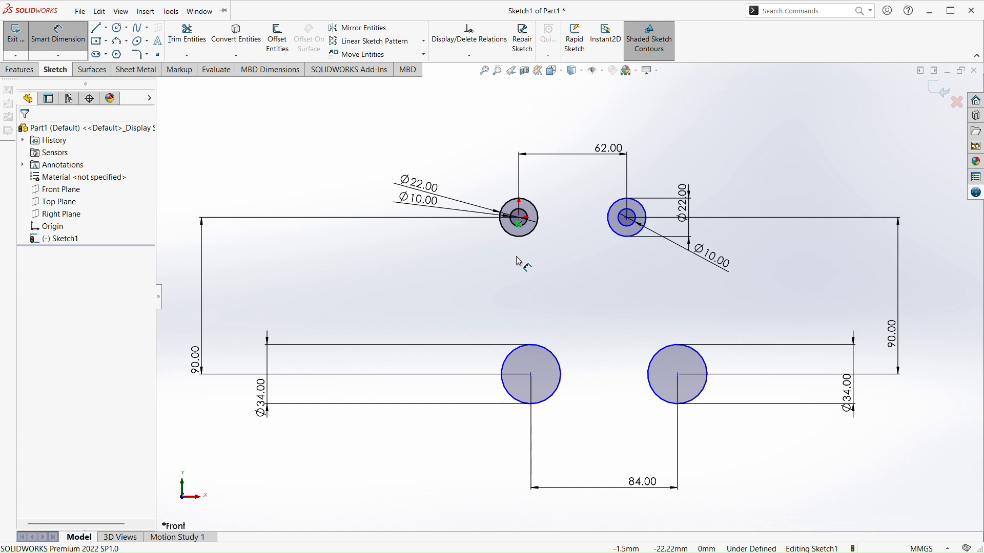
left_click(520, 220)
mouse_move(533, 378)
left_mouse_down()
mouse_move(496, 391)
mouse_move(494, 476)
mouse_move(518, 518)
left_mouse_up()
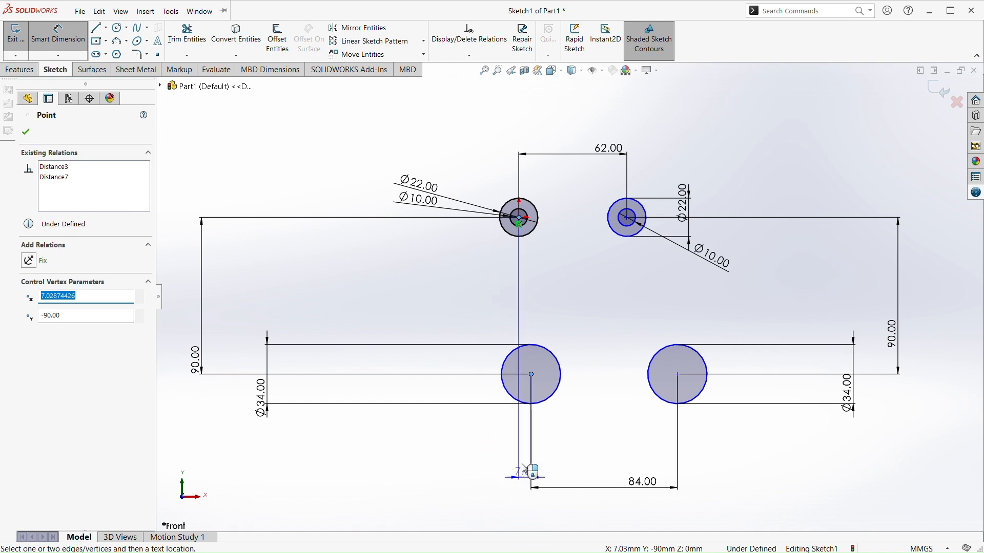
left_click(533, 518)
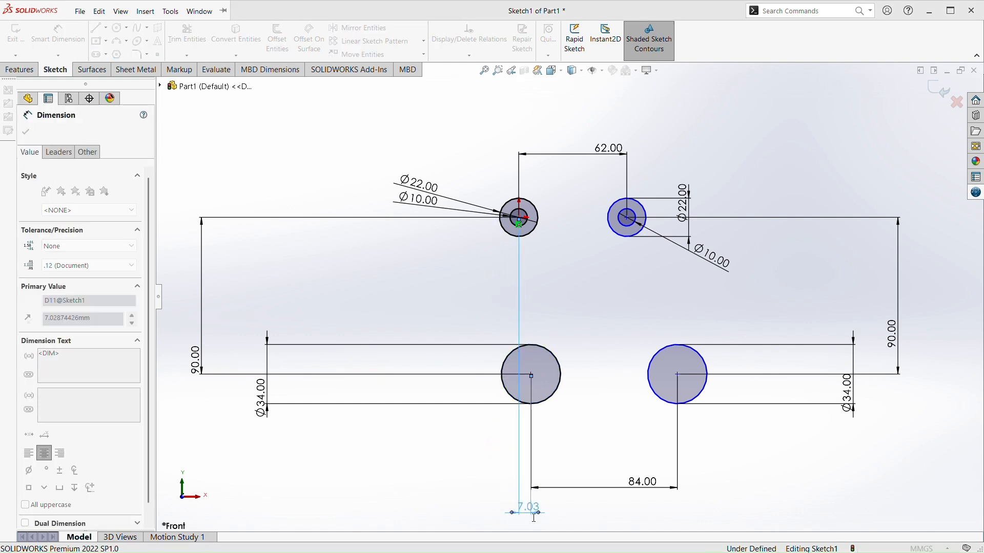
type("11")
key("Return")
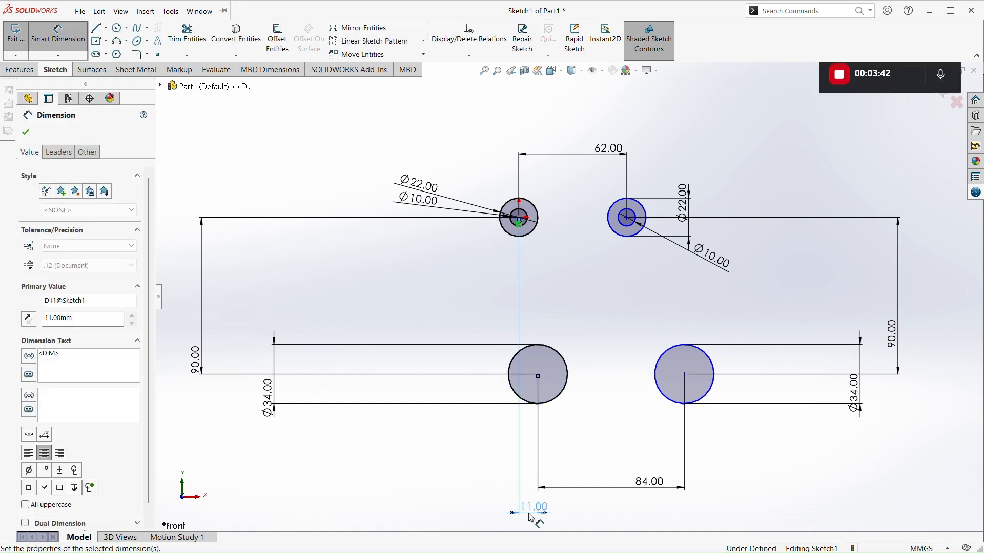
Try to dimension the horizontal offset between the upper-right and lower-right circles' centres to 11 mm
left_click(630, 225)
left_click(685, 376)
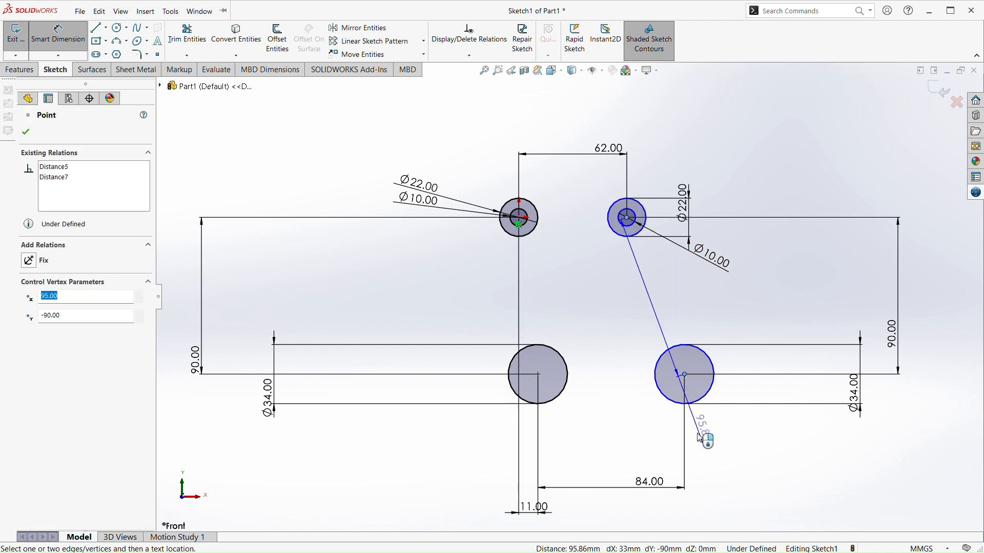
left_click(658, 524)
type("11")
key("Return")
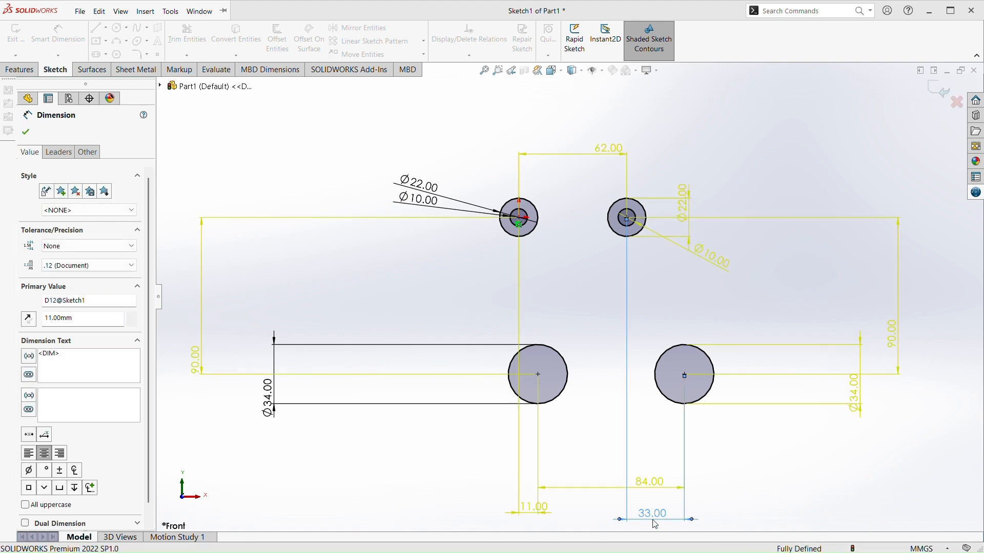
left_click(592, 208)
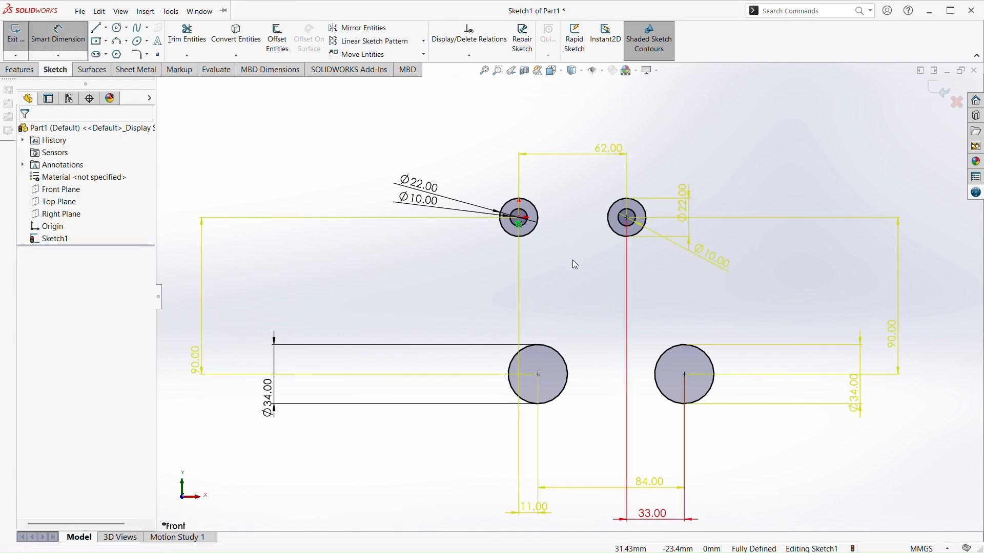
Undo the horizontal offset dimensions and the spacing dimension between the two lower circles
key("ctrl+z")
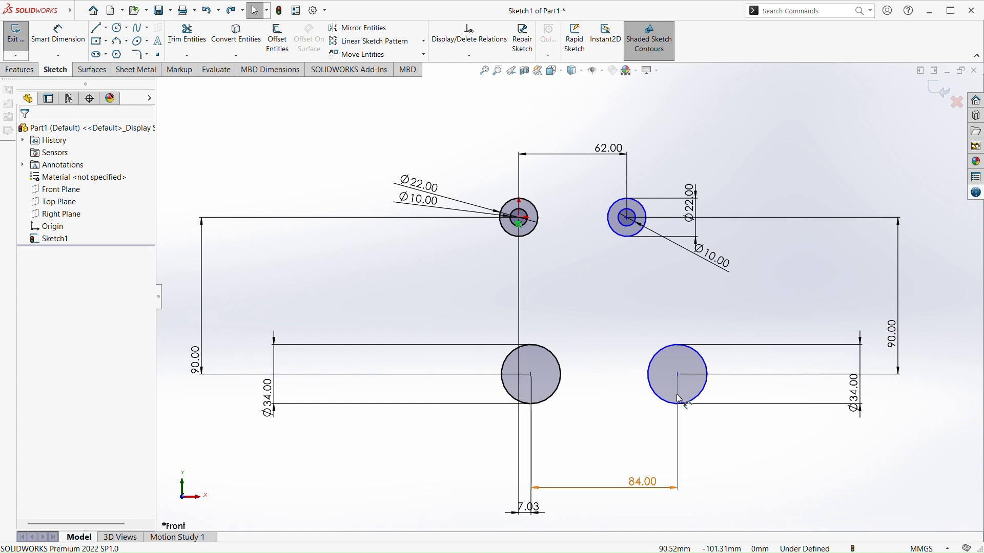
scroll(677, 399, "up", 2)
scroll(674, 399, "down", 1)
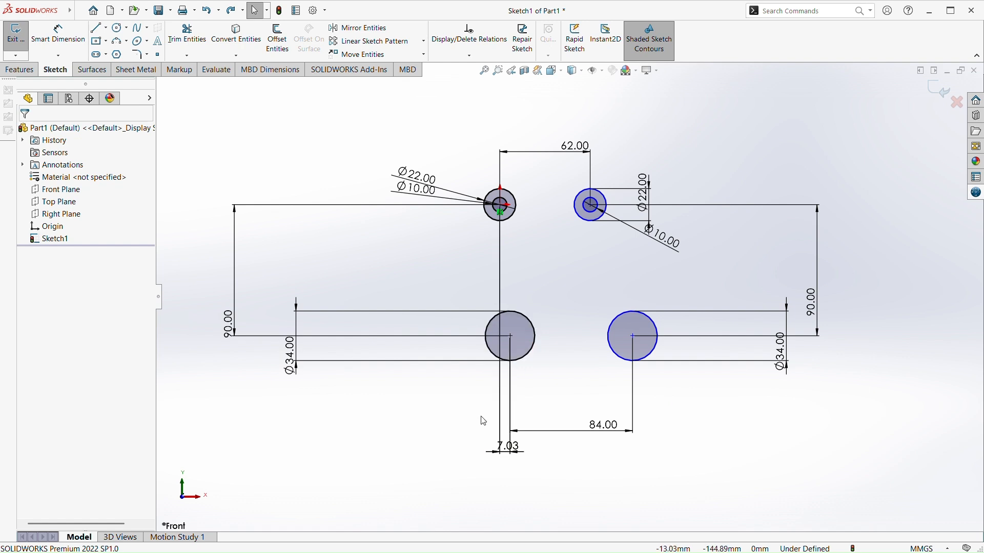
key("ctrl+z")
key("ctrl+z")
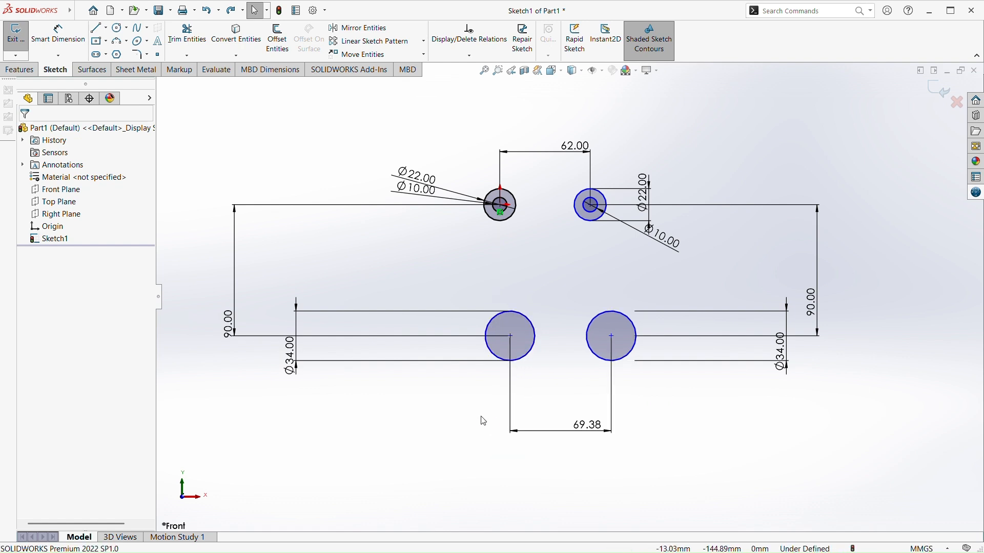
key("ctrl+z")
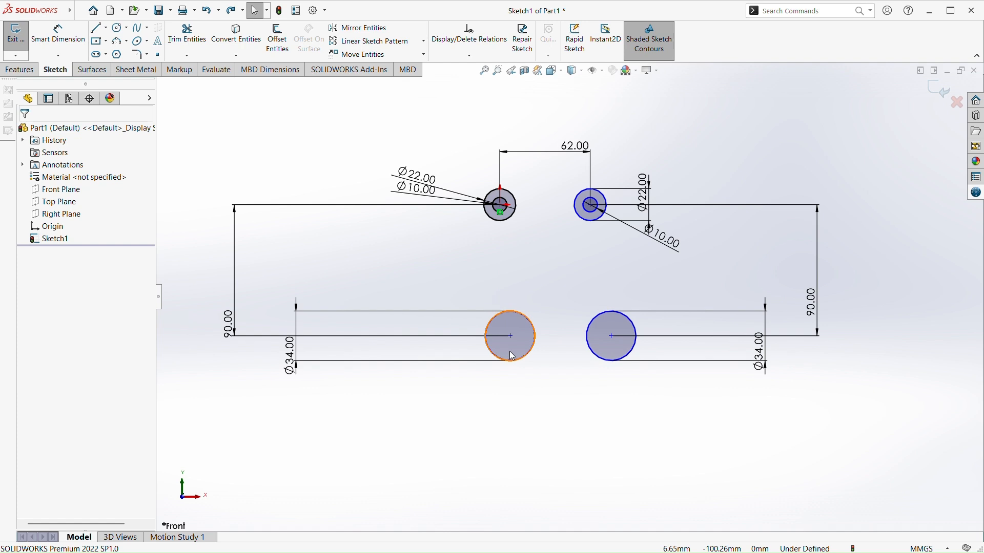
left_click(58, 34)
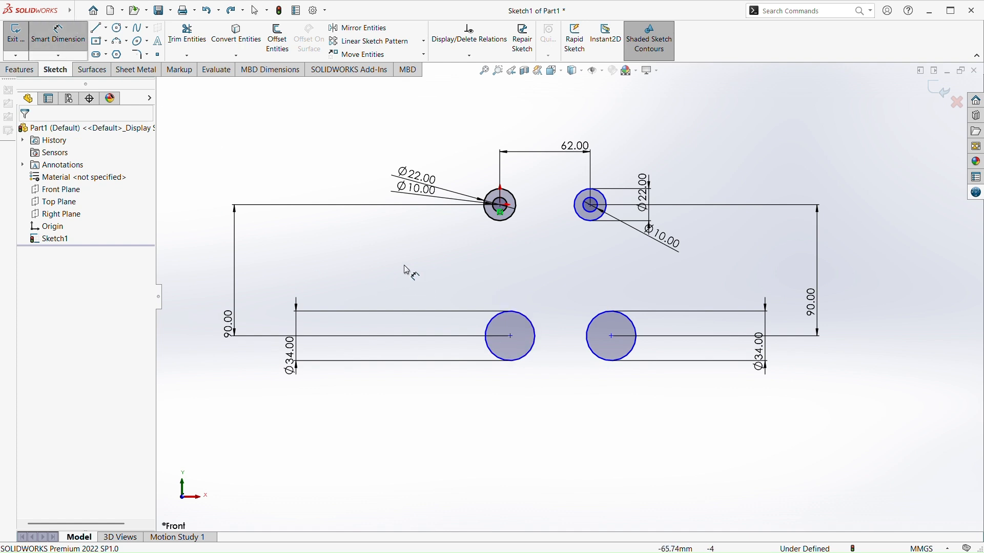
left_click(502, 212)
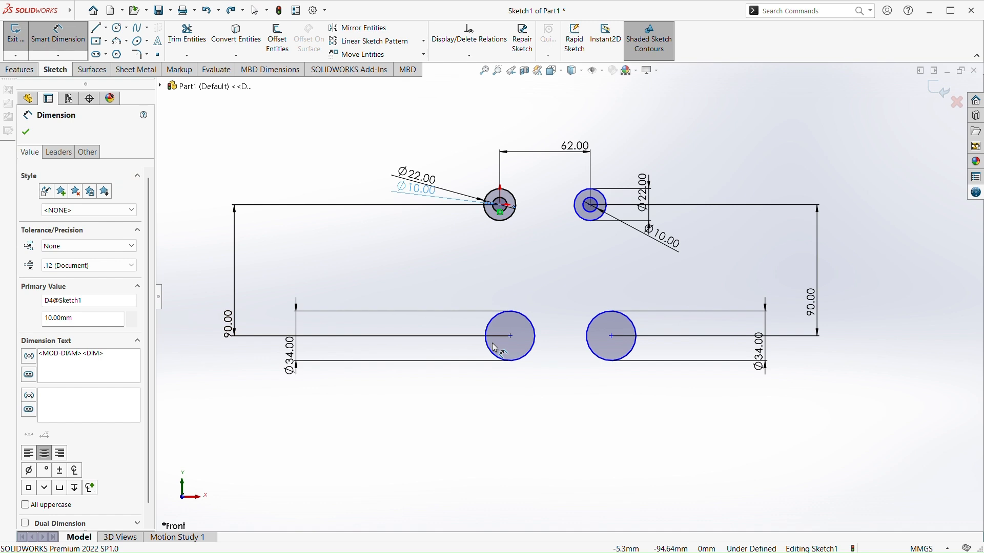
key("Escape")
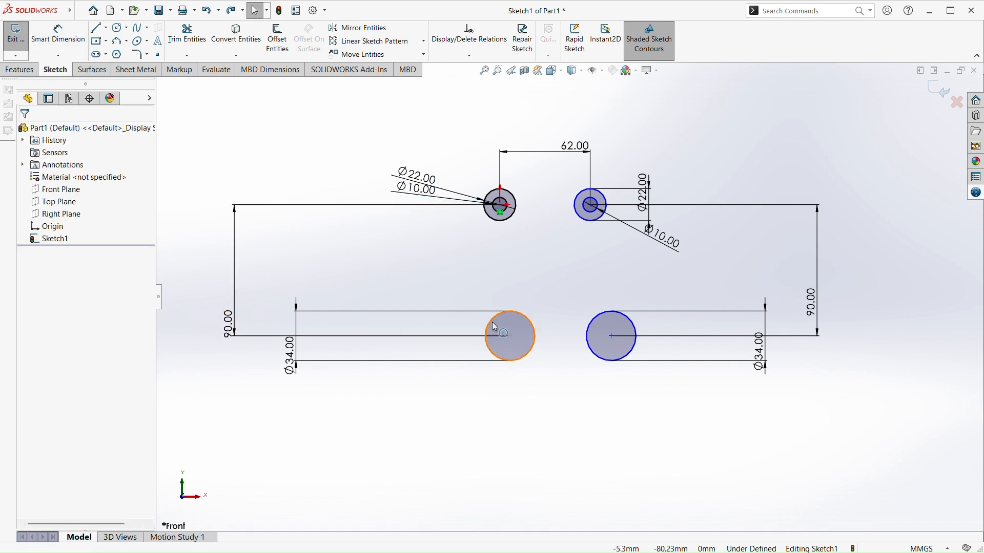
Delete both 34 mm lower circles together with their dimensions
left_click(495, 330)
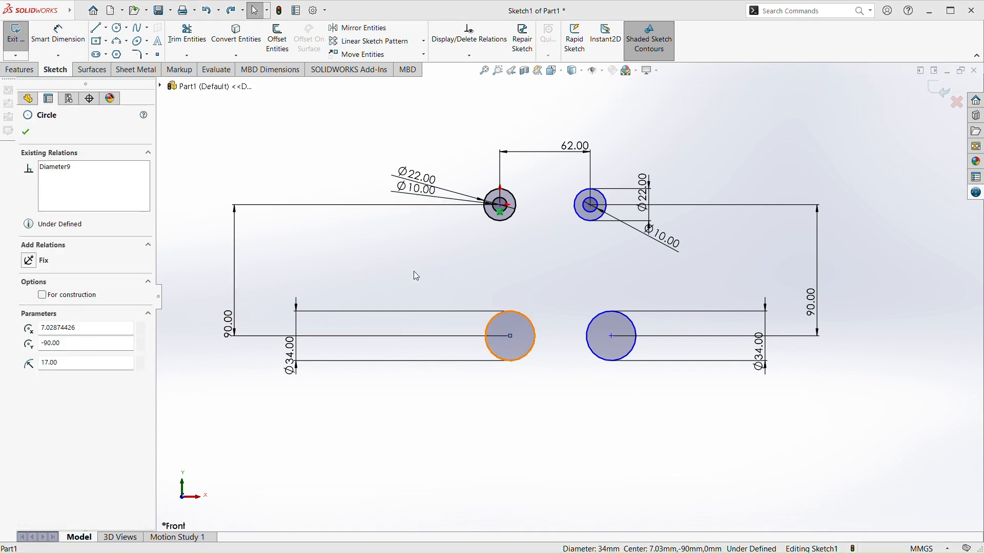
key("Delete")
left_click(604, 365)
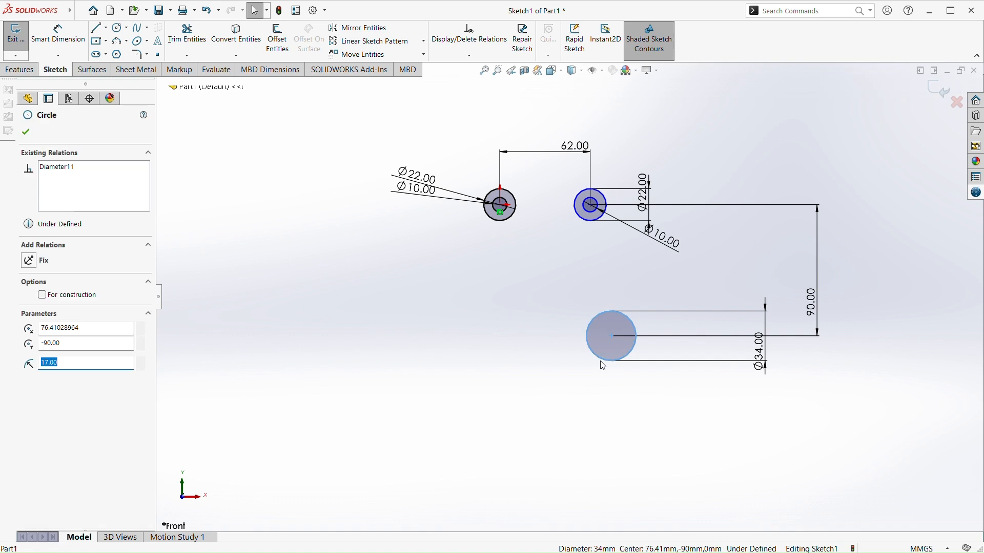
key("Delete")
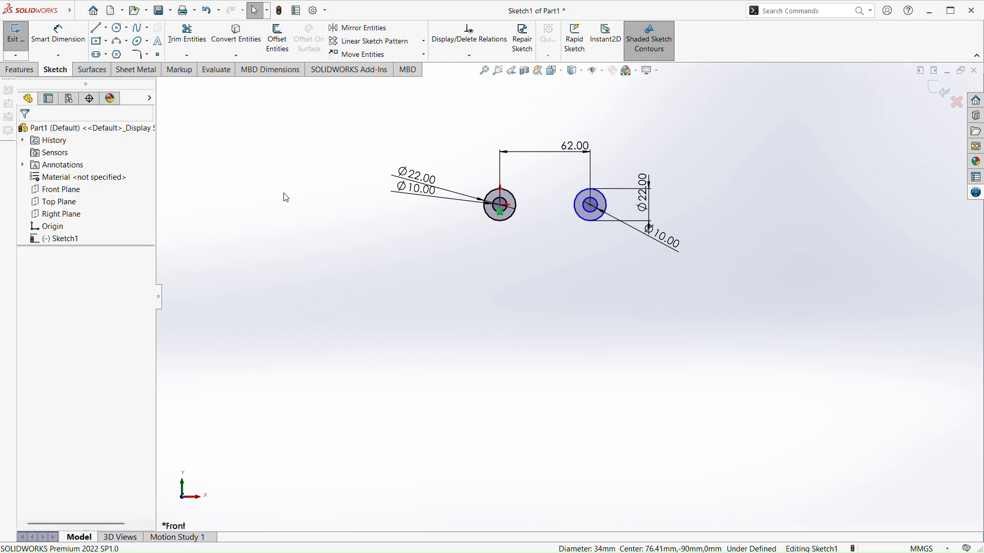
Sketch two level circles of about 29 mm radius, about 107 mm below the origin, centred about 30 mm left and 103 mm right of it
left_click(119, 28)
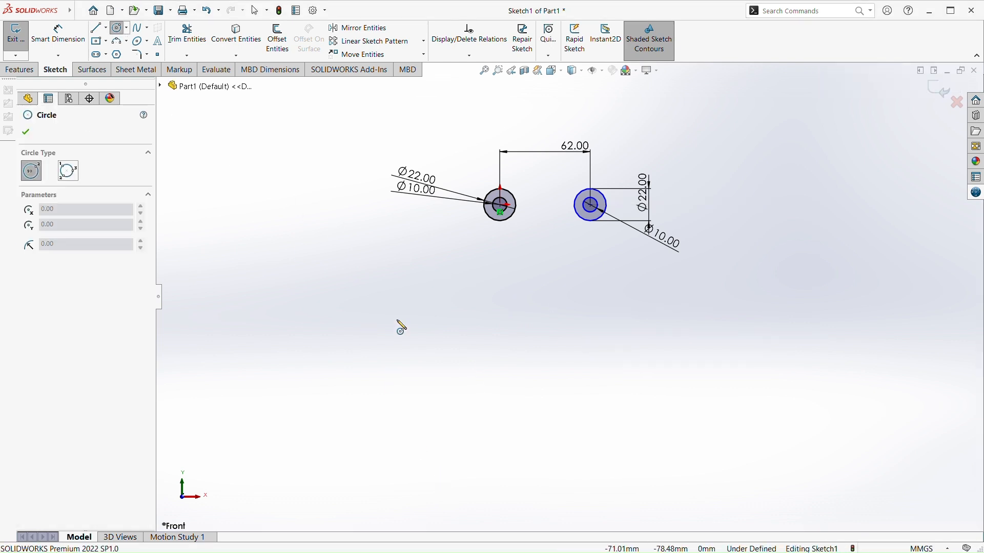
left_click_drag(458, 360, 457, 403)
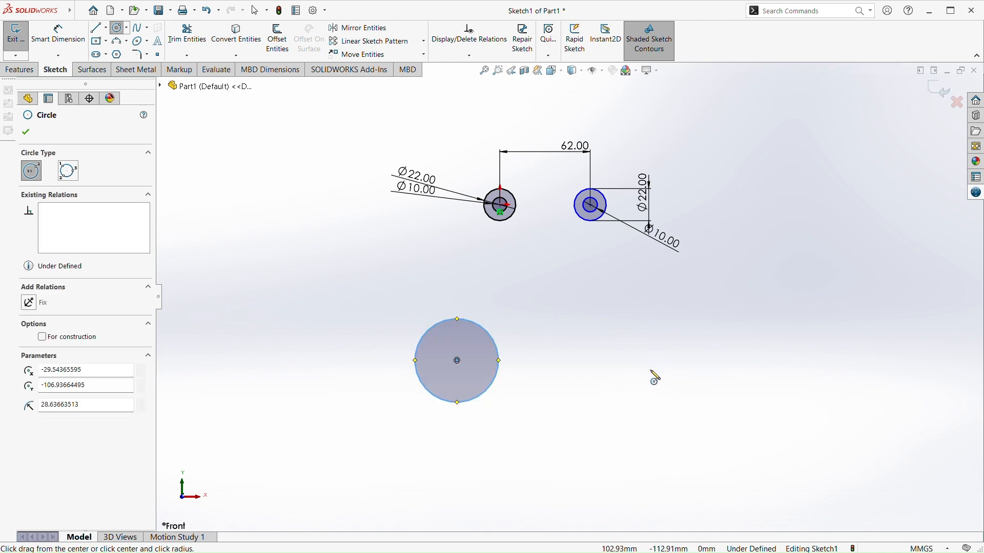
left_click_drag(650, 361, 641, 402)
key("Escape")
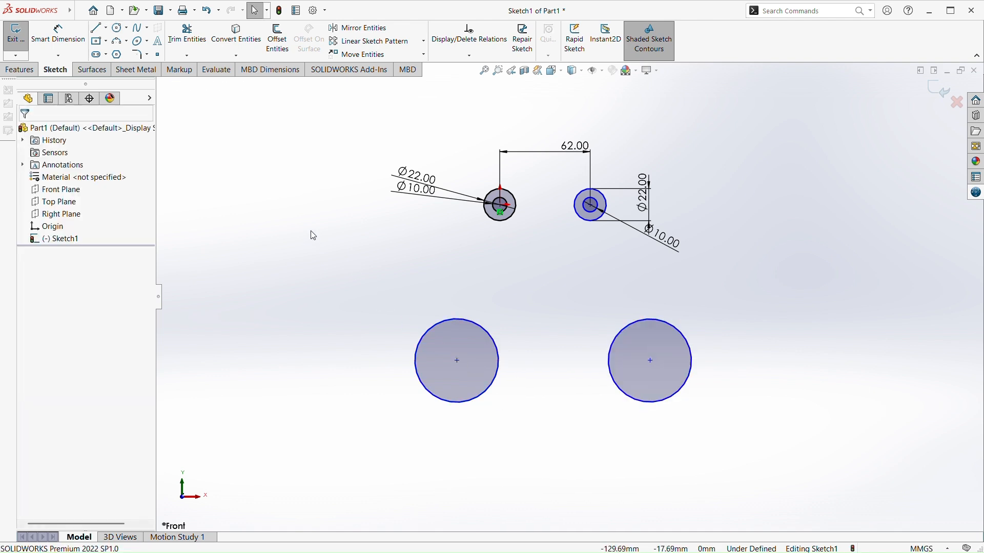
Dimension the horizontal offset from the origin circle's centre to the lower-left circle's centre to 11 mm, keeping the lower circle on the outer side
left_click(58, 36)
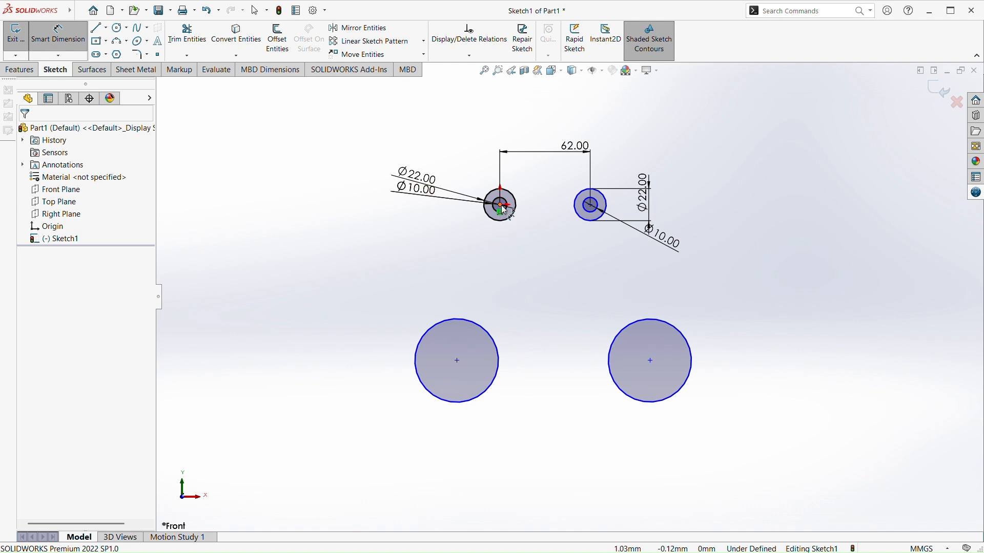
left_click(500, 205)
left_click(457, 360)
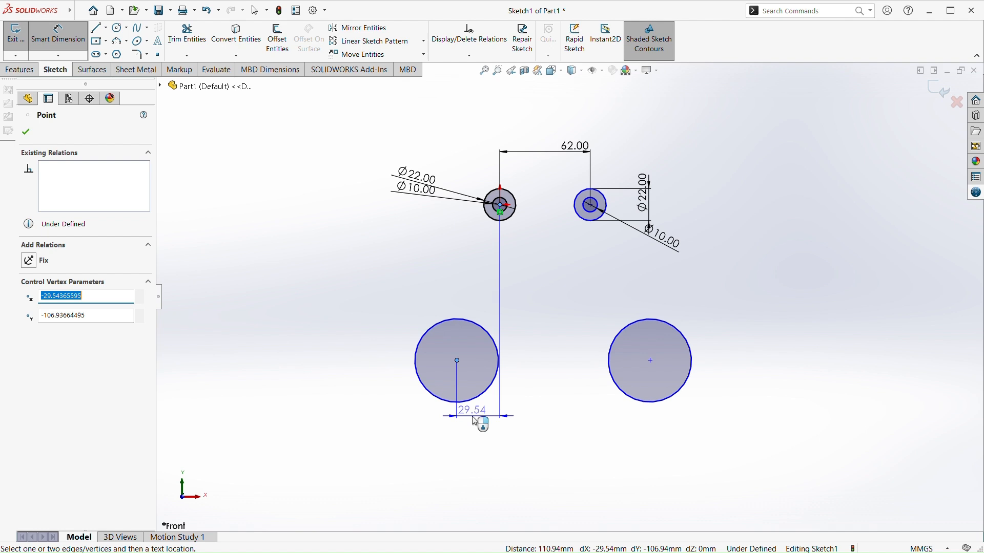
left_click(476, 421)
type("11")
key("Return")
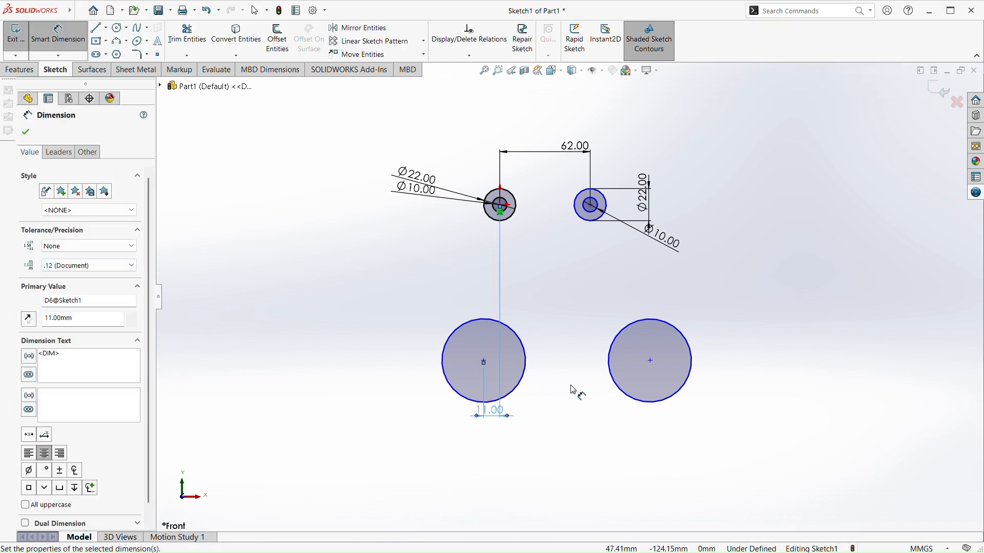
Dimension the horizontal offset from the upper-right circle's centre to the lower-right circle's centre to 11 mm
left_click(591, 205)
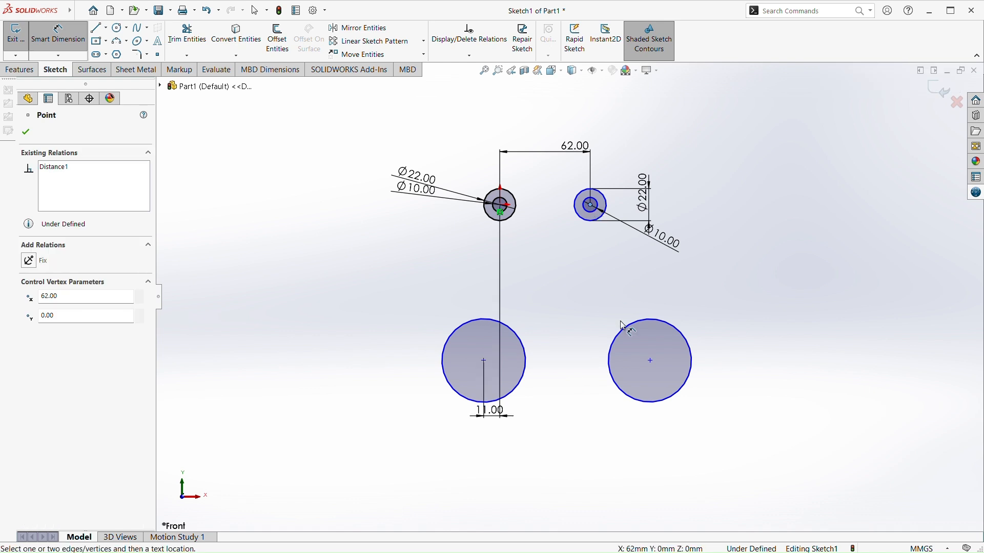
left_click(651, 363)
left_click(625, 416)
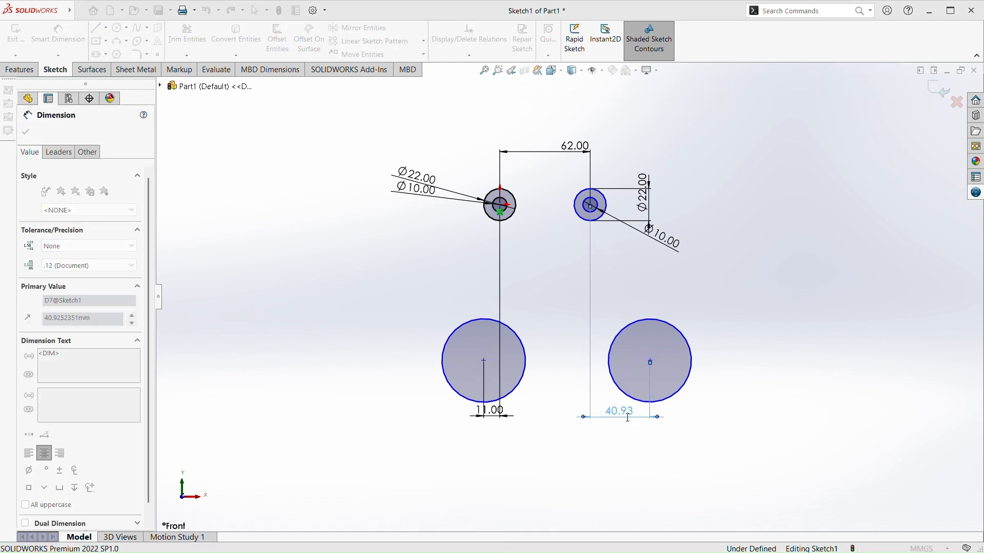
type("11")
key("Return")
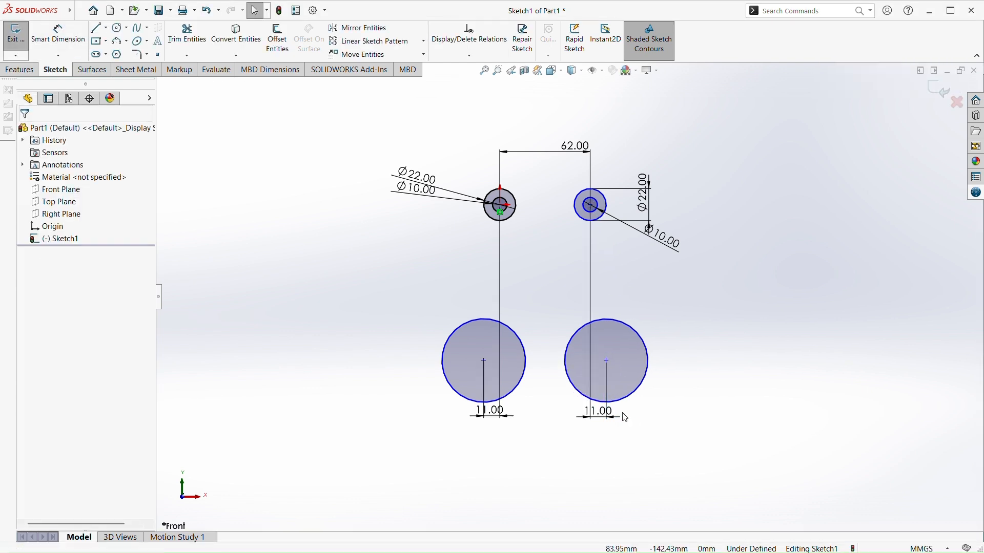
Dimension the horizontal centre-to-centre distance between the two lower circles, placing the dimension below them
left_click(57, 34)
left_click(484, 361)
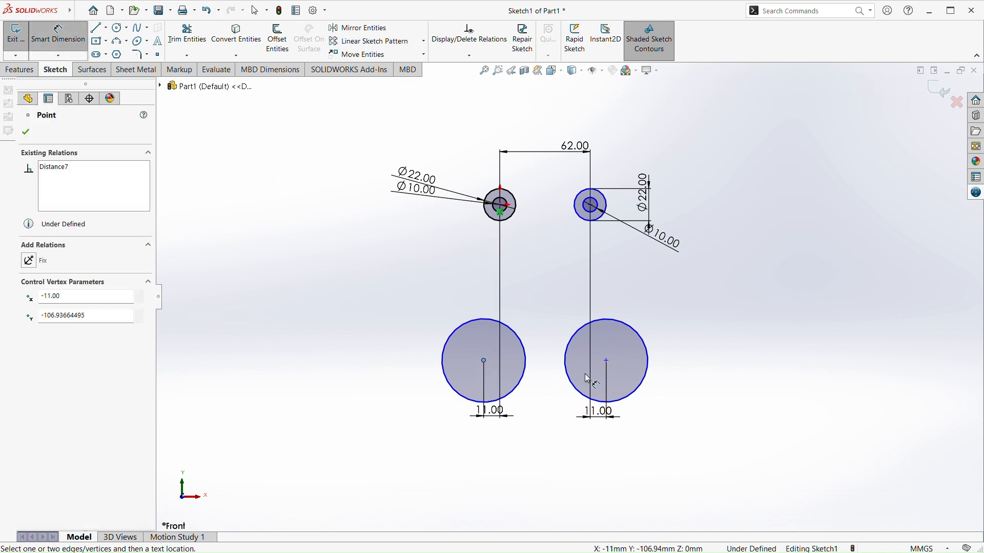
left_click(607, 362)
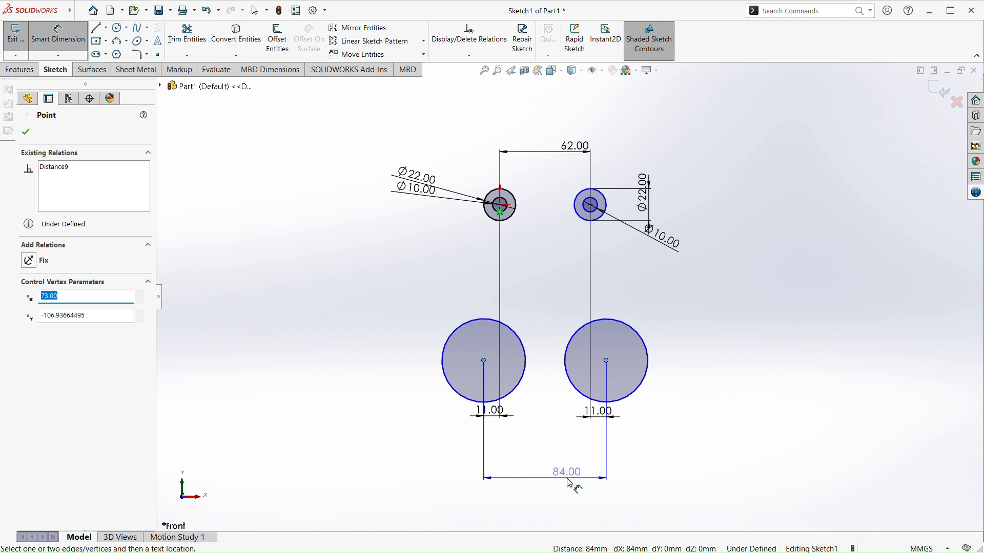
left_click(571, 484)
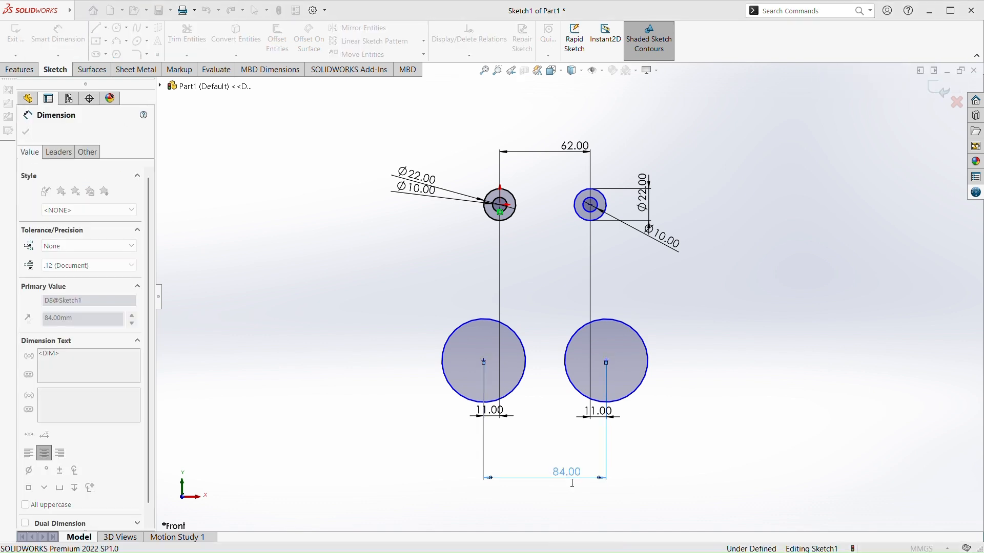
left_click(522, 468)
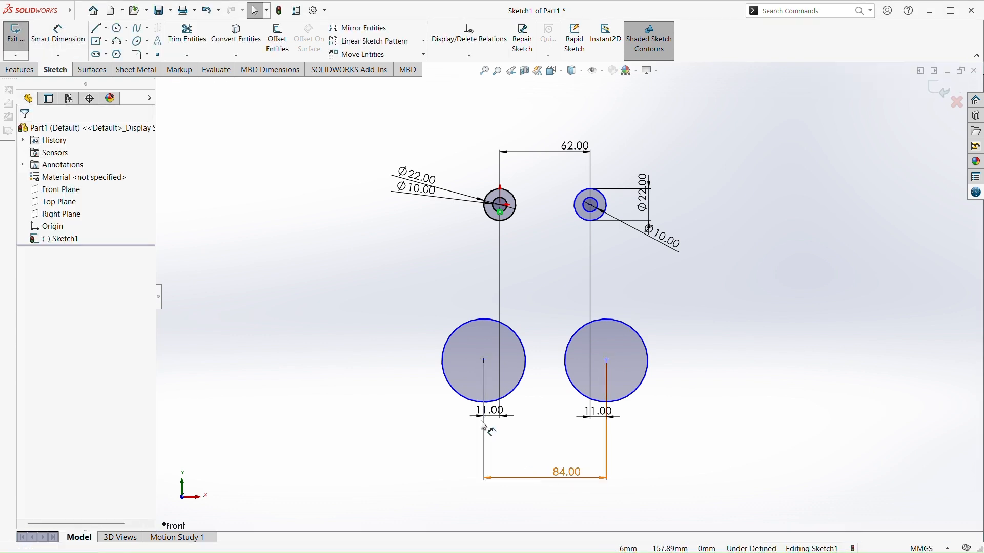
Dimension the lower-left and lower-right circles to 34 mm diameter each
left_click(444, 361)
left_click(359, 353)
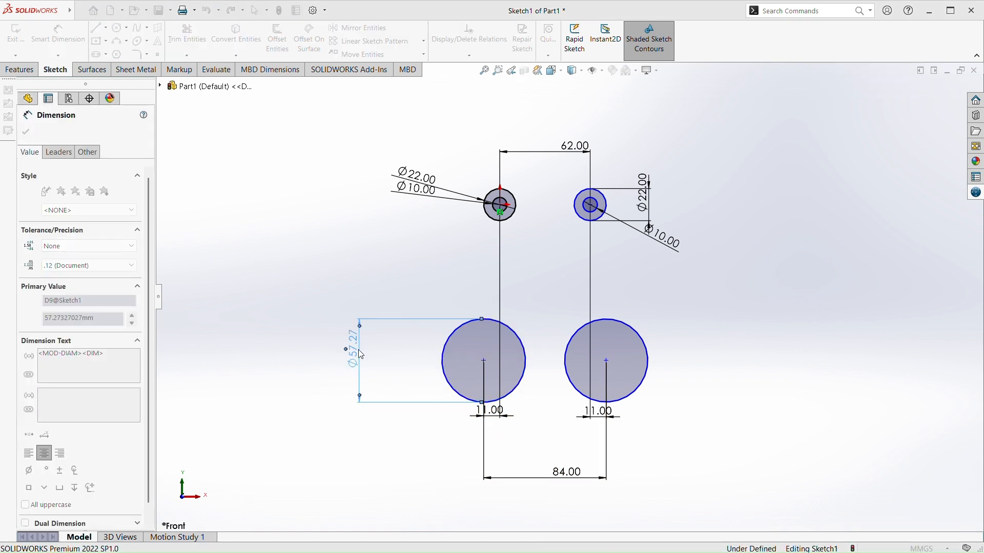
type("34")
key("Return")
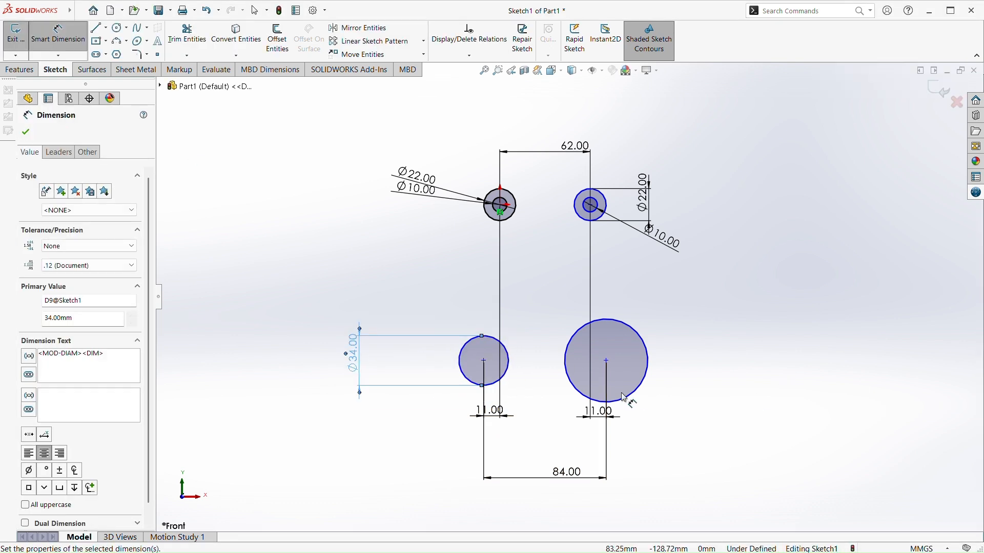
left_click(647, 388)
left_click(782, 417)
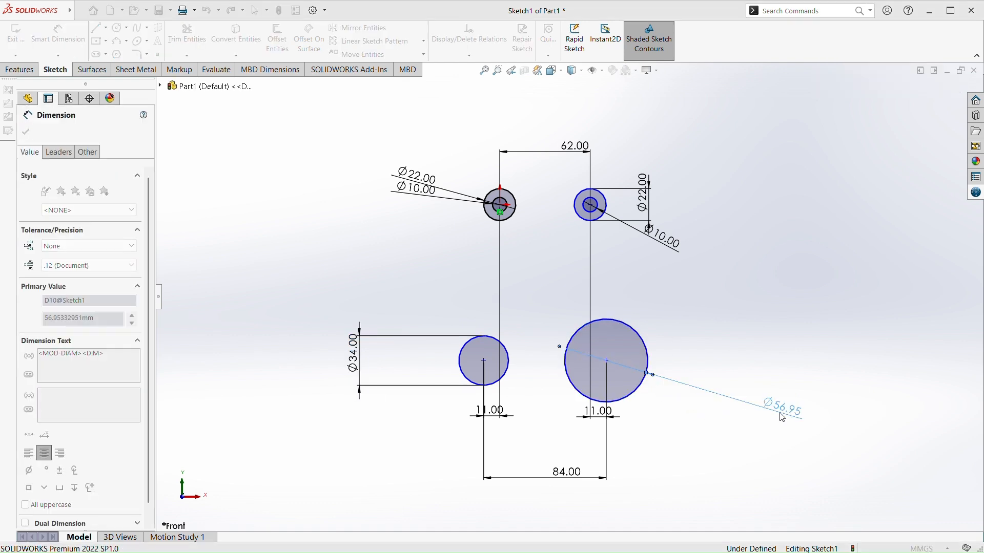
type("34")
key("Return")
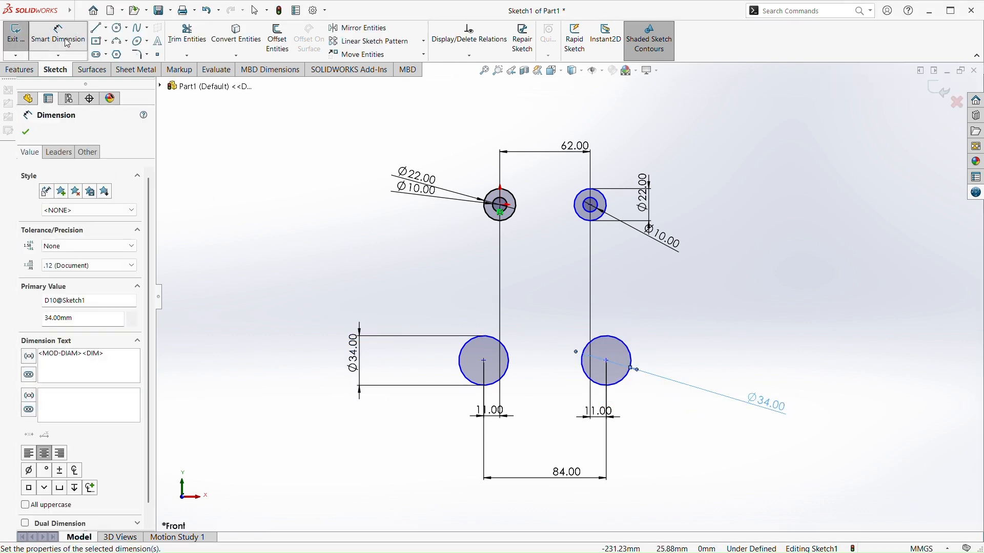
Sketch a concentric inner circle in each lower circle, about 8 mm radius in the left one and 7 mm in the right one
left_click(119, 28)
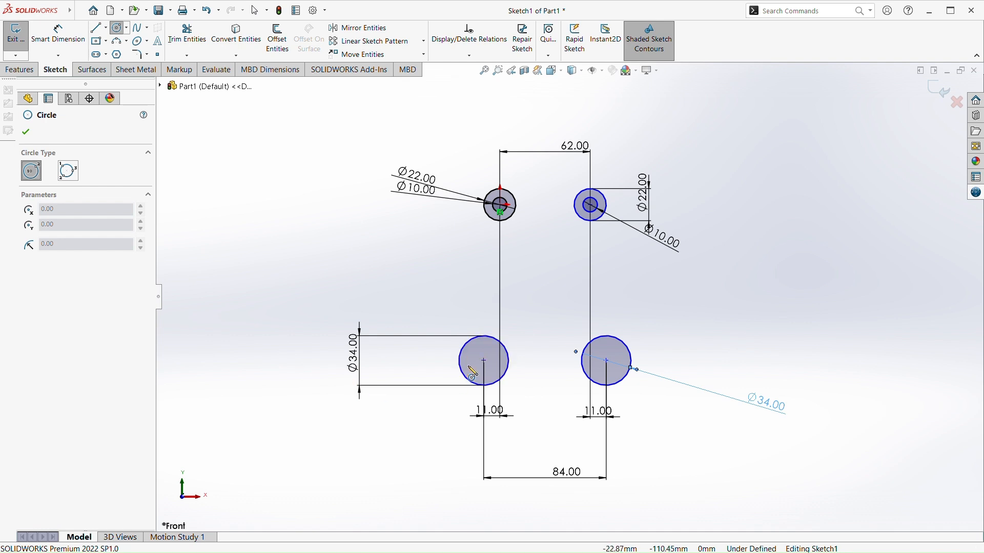
left_click(483, 361)
left_click(482, 372)
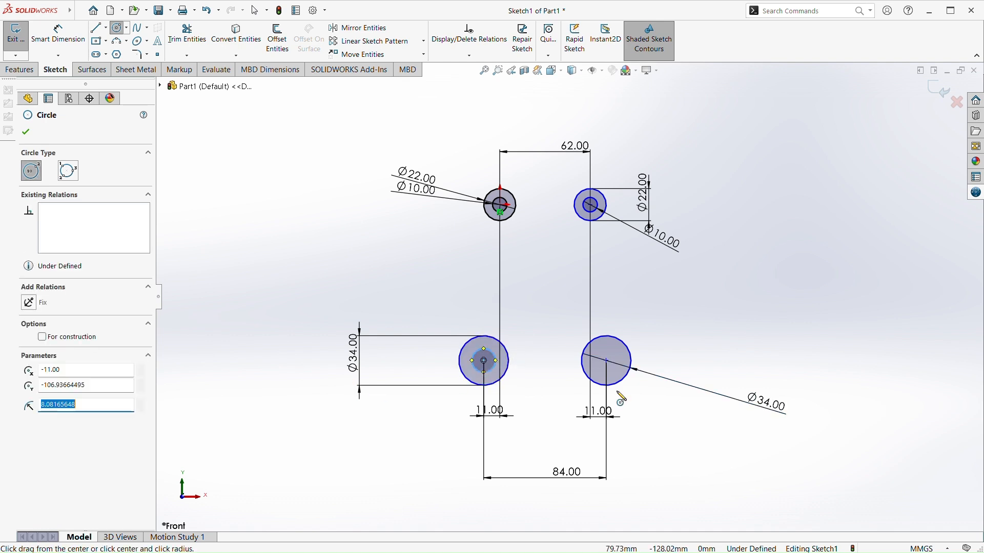
left_click(607, 361)
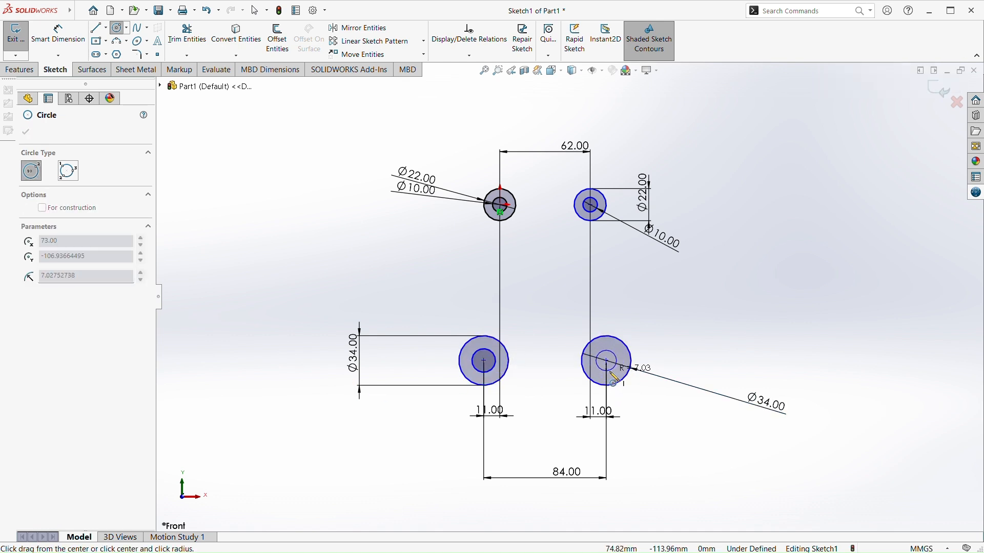
left_click(598, 367)
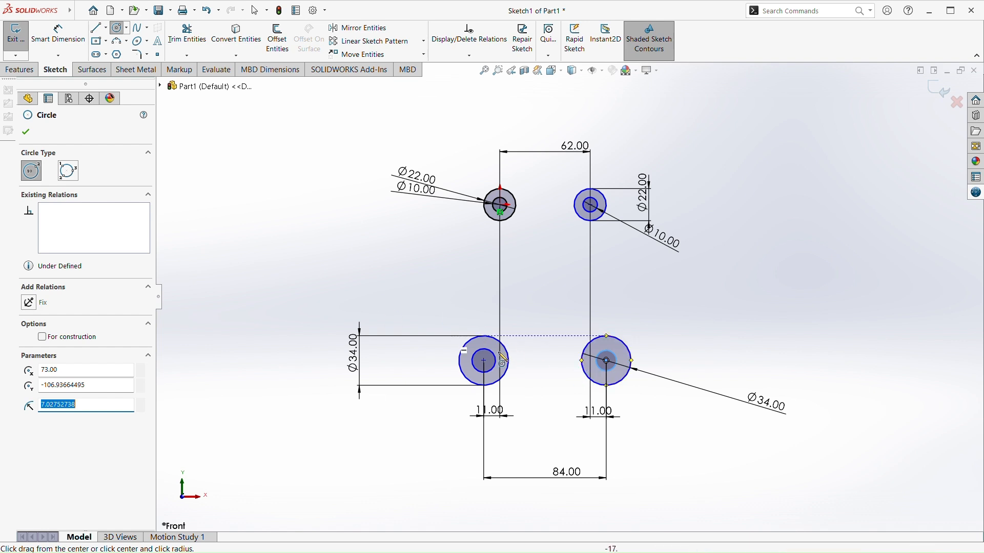
key("Escape")
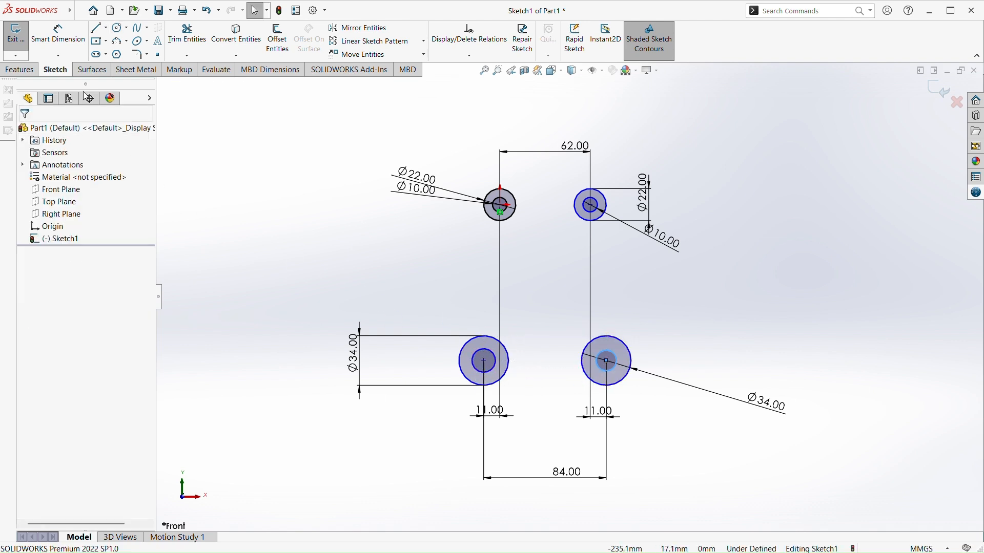
Dimension the lower-left inner circle to 22 mm diameter and the lower-right inner circle to 20 mm diameter
left_click(45, 44)
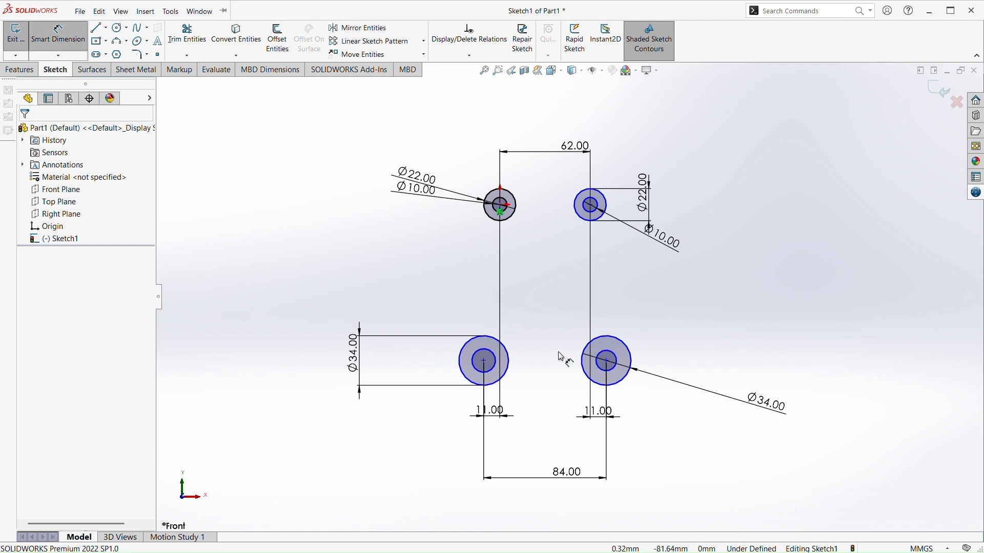
left_click(484, 372)
left_click(361, 463)
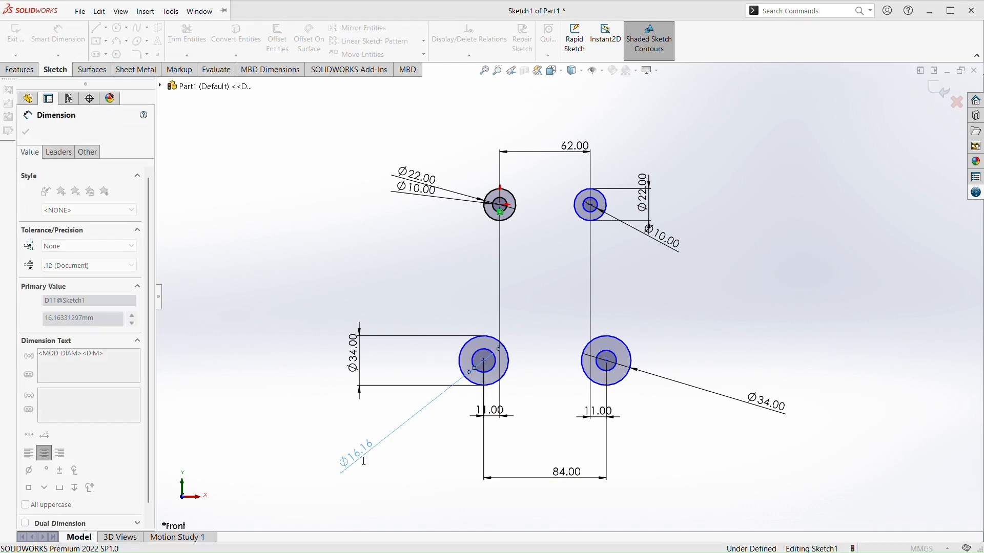
type("22.00mm")
key("Return")
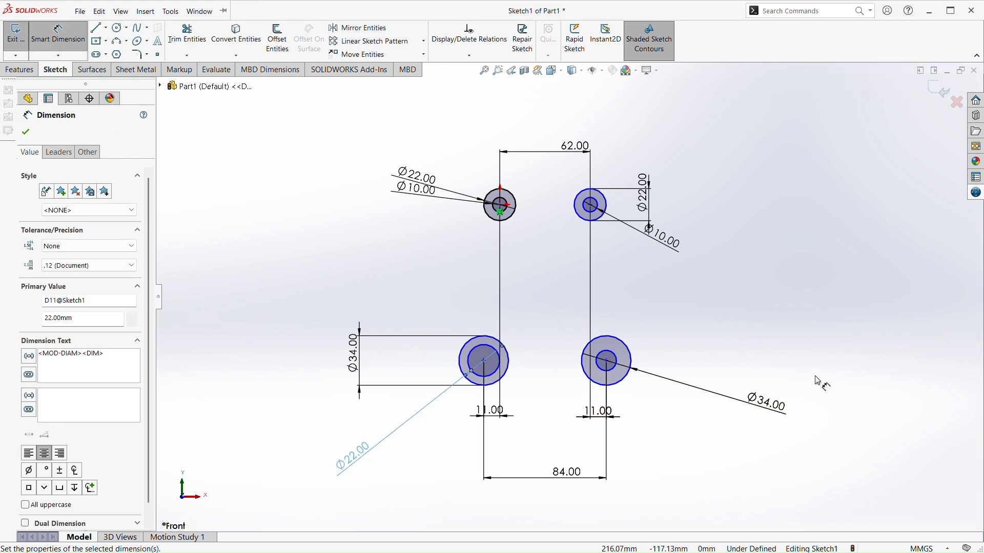
left_click(612, 377)
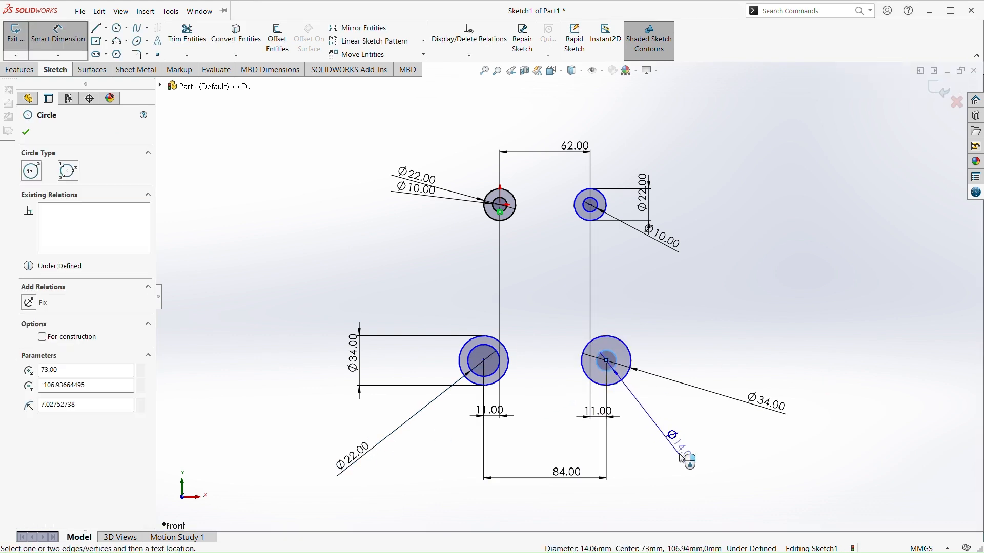
left_click(687, 460)
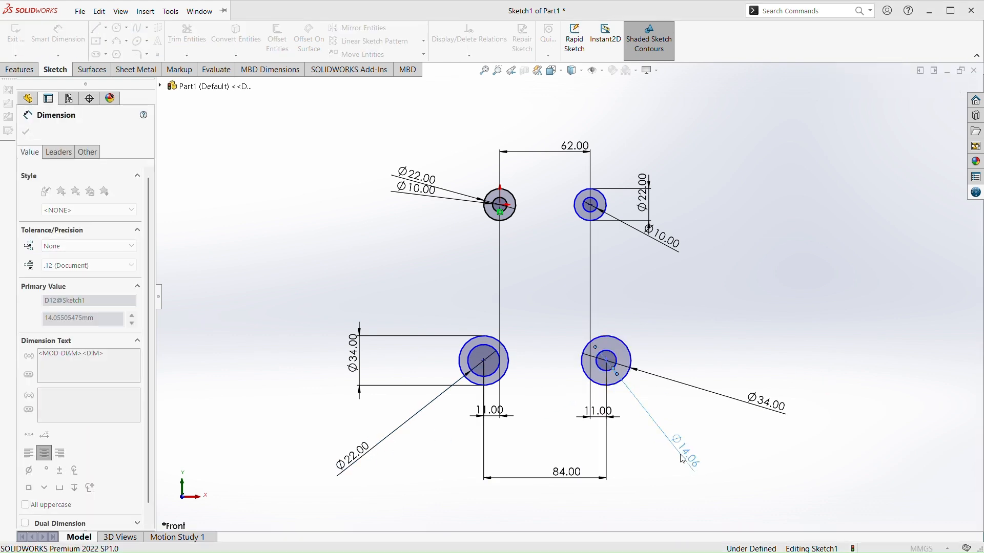
type("20")
key("Return")
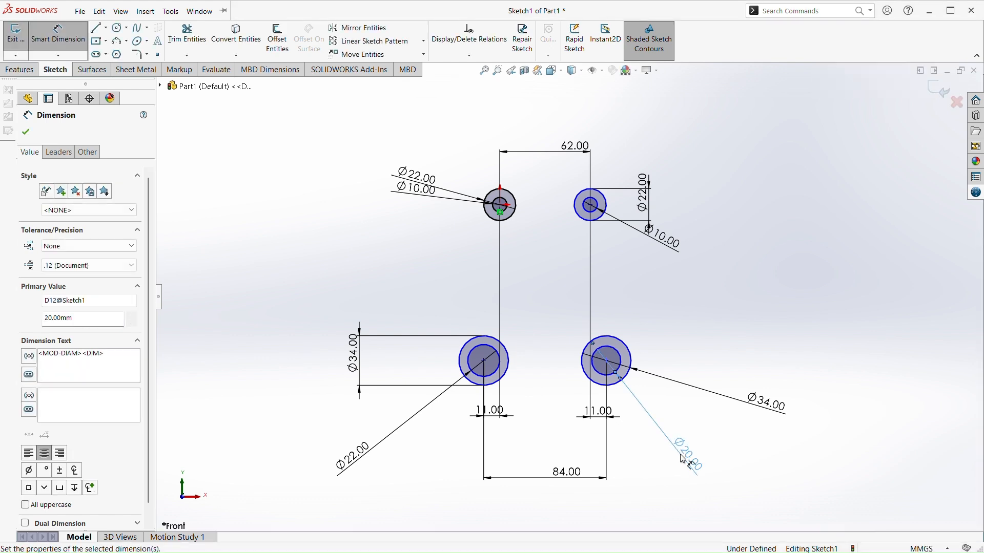
key("Escape")
Sketch a circle of about 17 mm radius between the upper and lower circles, centred about 33 mm right of and 51 mm below the origin
scroll(488, 339, "up", 3)
scroll(531, 305, "down", 4)
scroll(589, 299, "up", 2)
scroll(603, 292, "down", 3)
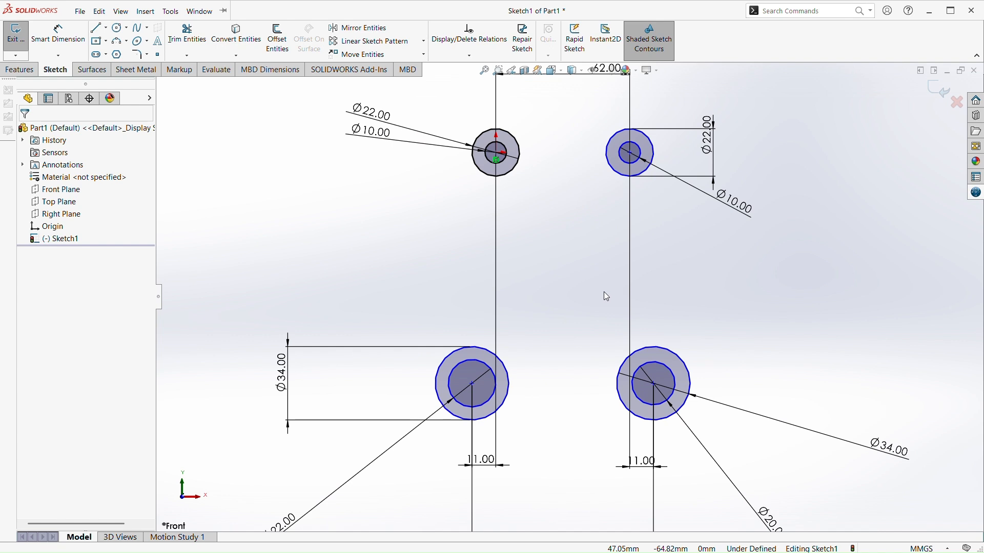
left_click(119, 28)
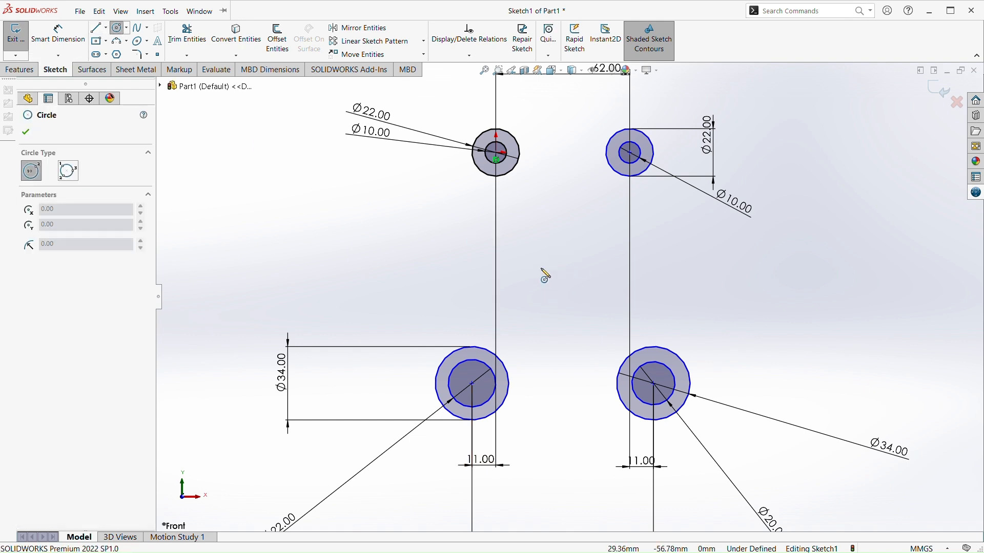
left_click(569, 262)
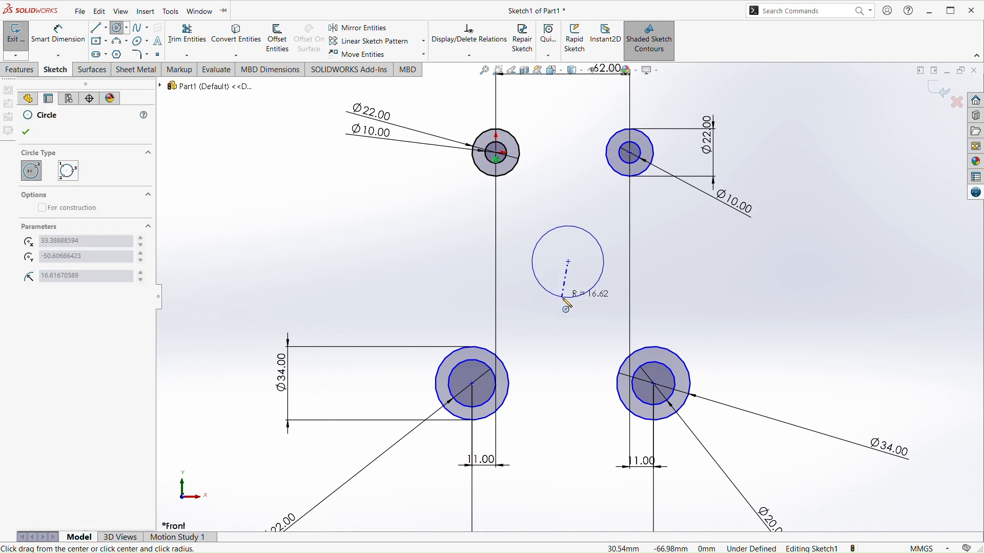
left_click(567, 306)
key("Escape")
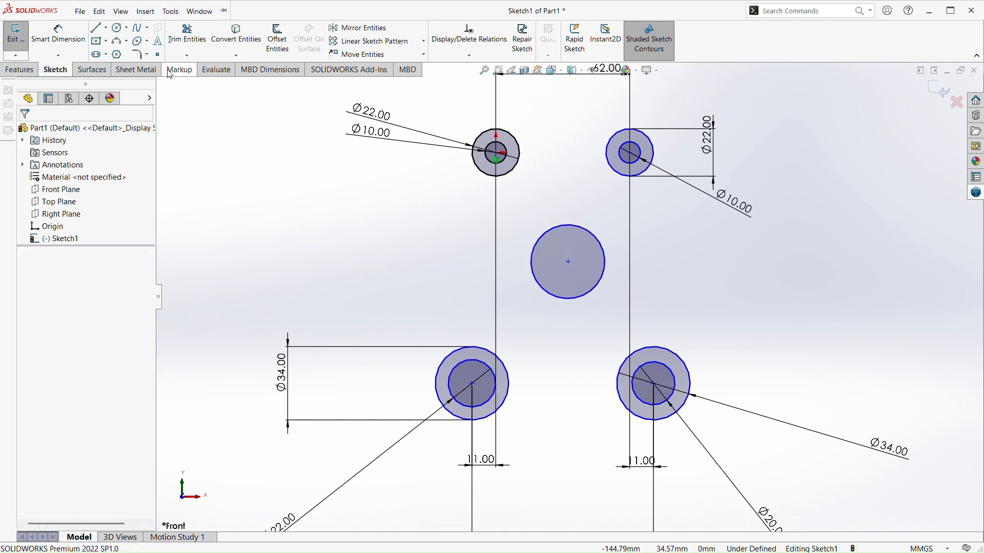
Dimension the vertical distance from the origin circle's centre to the middle circle's centre to 48 mm
left_click(58, 33)
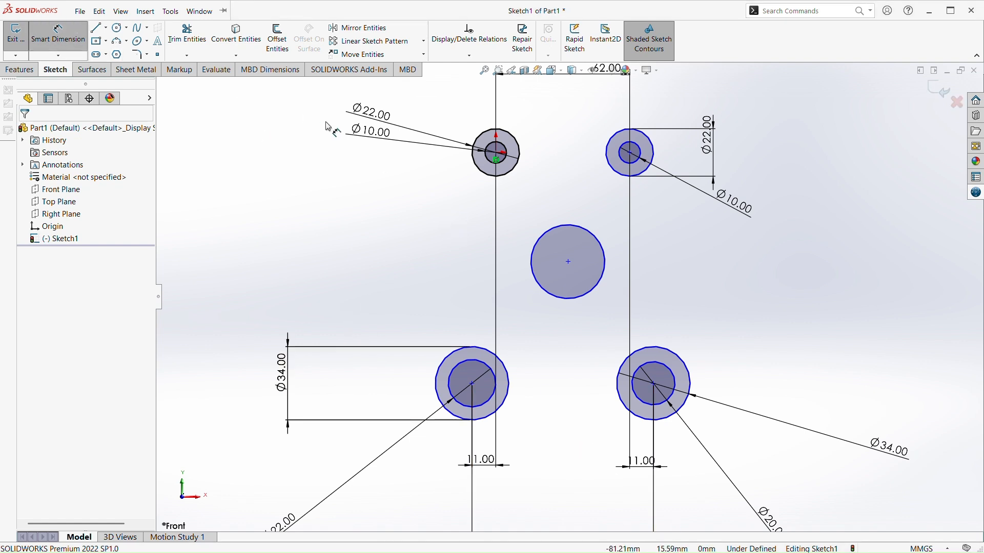
left_click(496, 153)
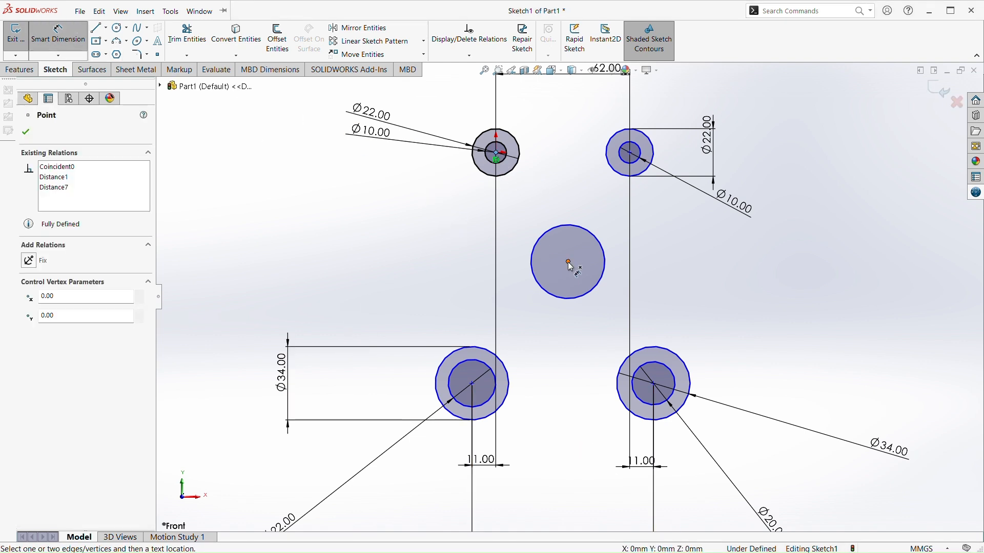
left_click(567, 262)
left_click(346, 239)
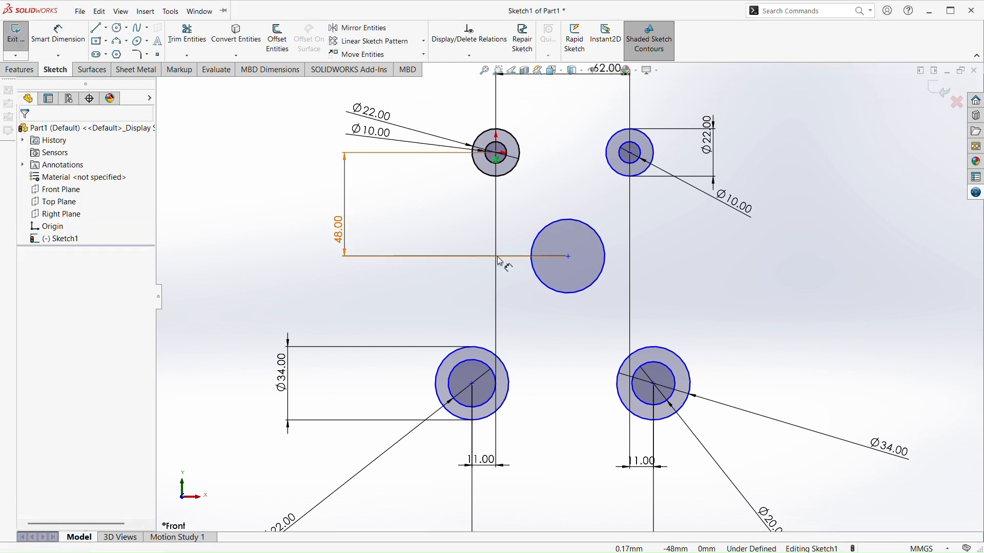
Dimension the middle circle to 28 mm diameter
left_click(58, 33)
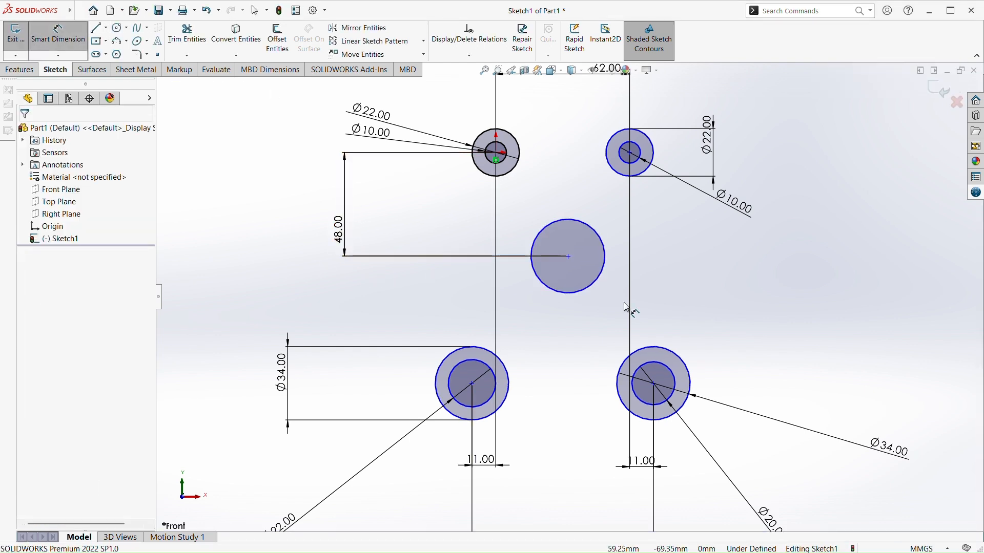
left_click(607, 272)
left_click(814, 338)
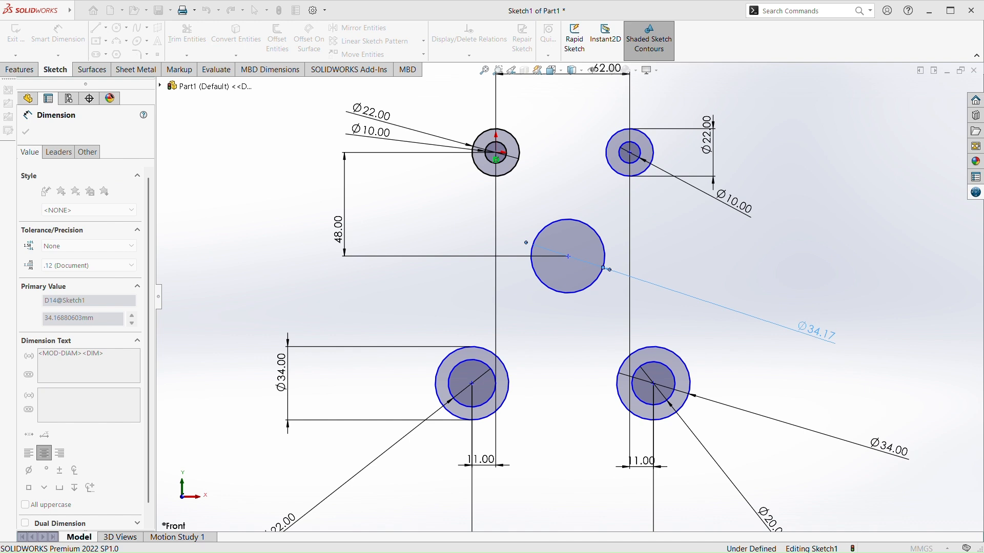
key("Return")
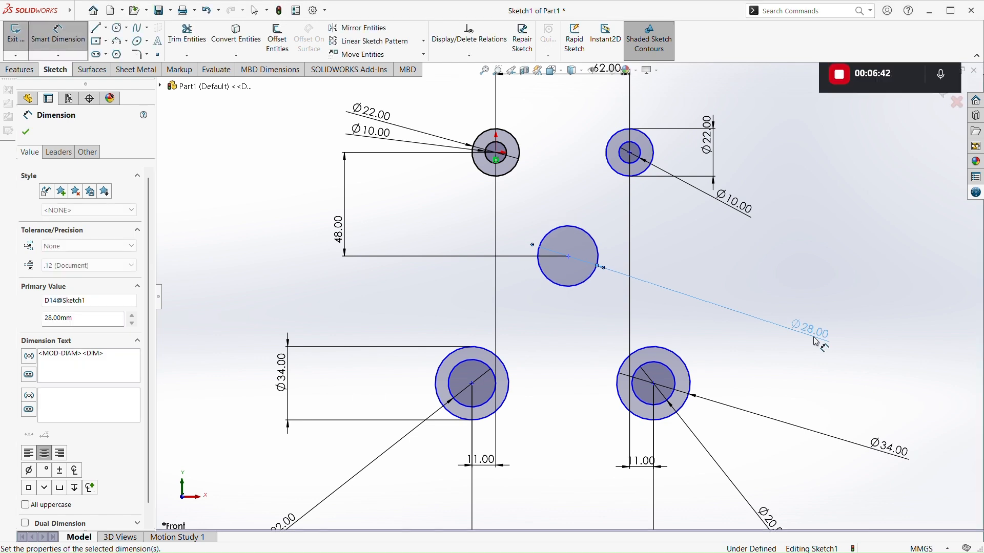
key("Escape")
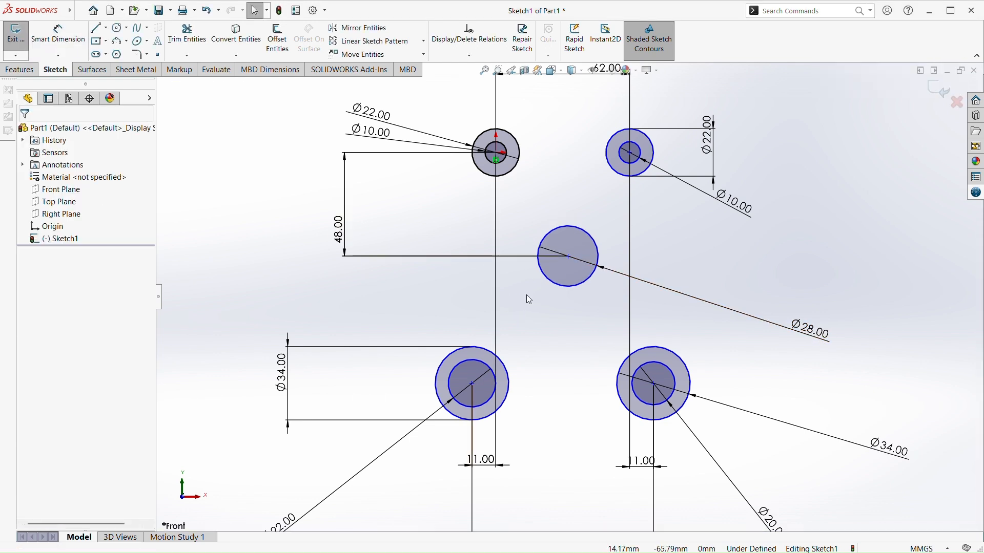
scroll(575, 272, "up", 2)
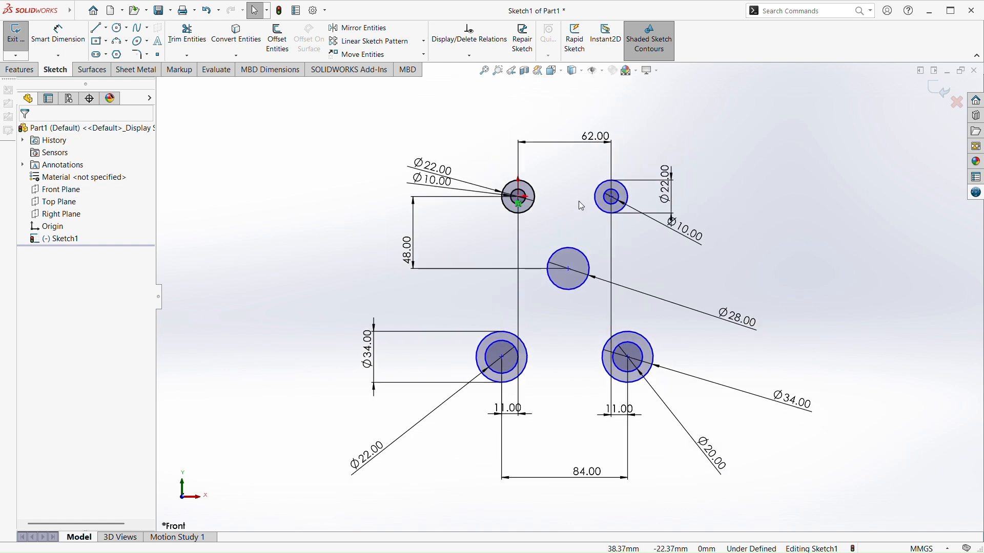
scroll(578, 201, "down", 2)
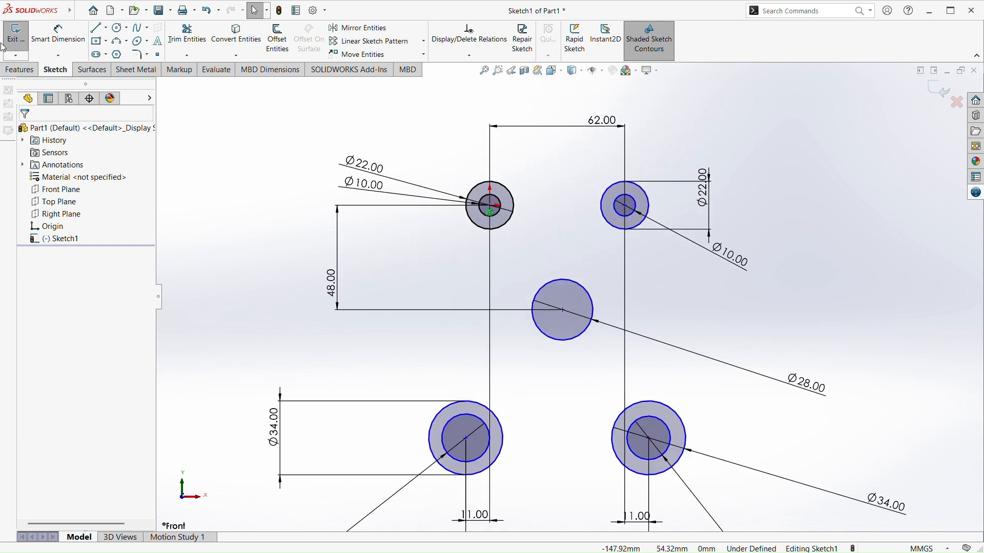
left_click(67, 36)
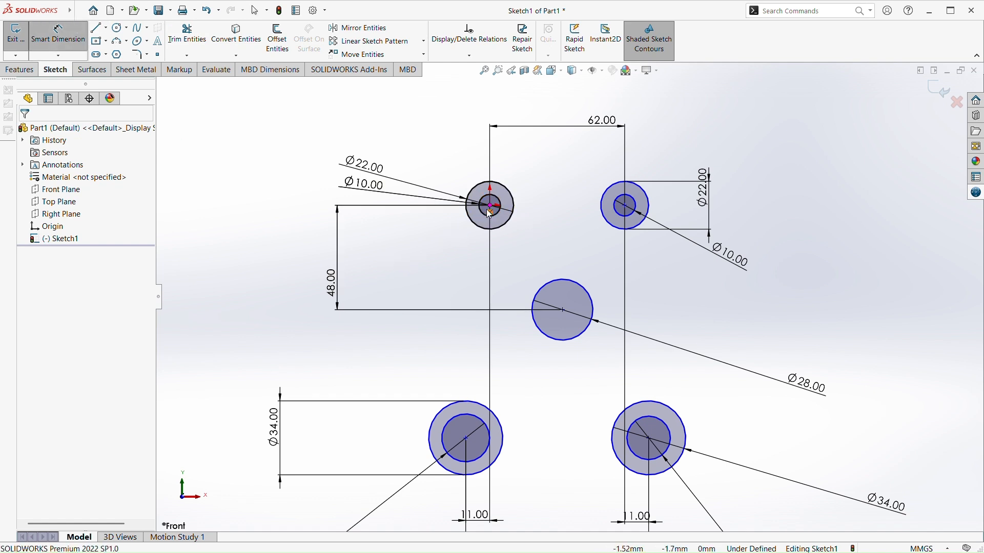
key("Escape")
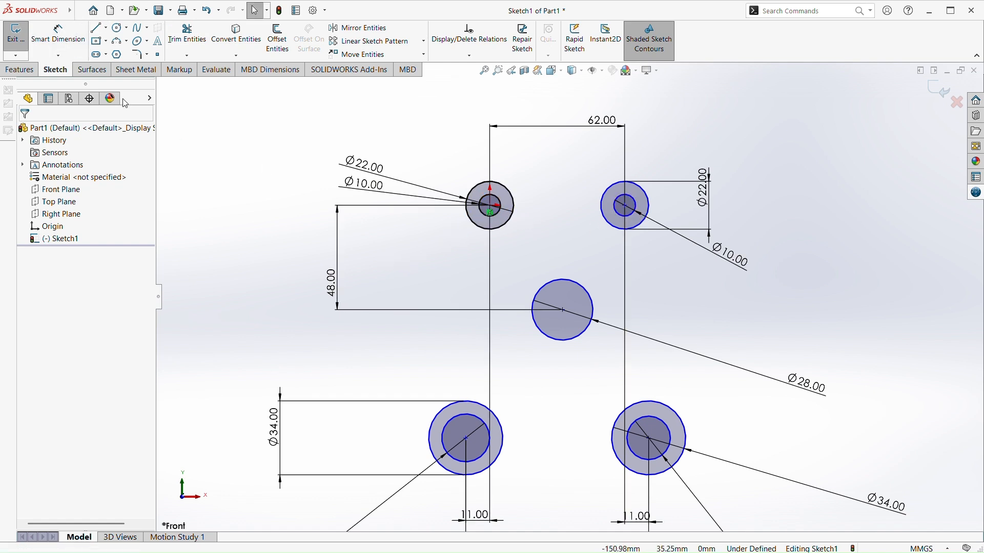
left_click(97, 27)
left_click(491, 207)
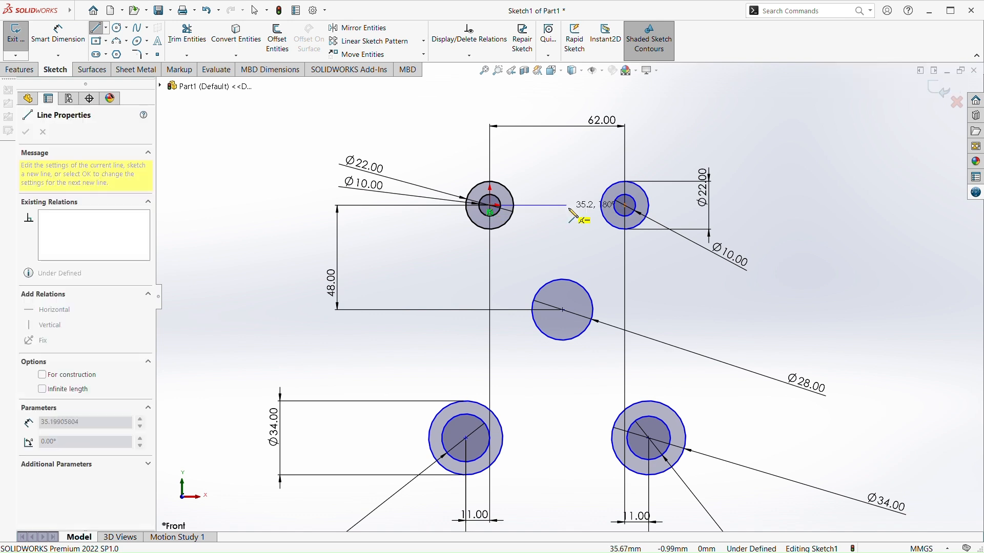
key("Escape")
key("Escape")
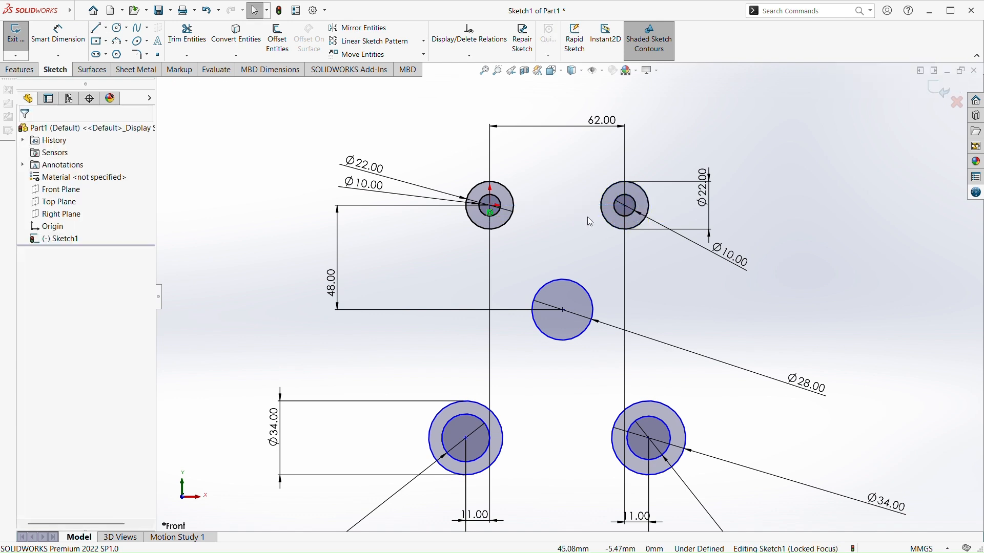
Sketch a horizontal line from the origin circle's centre to the upper-right circle's centre
left_click(96, 27)
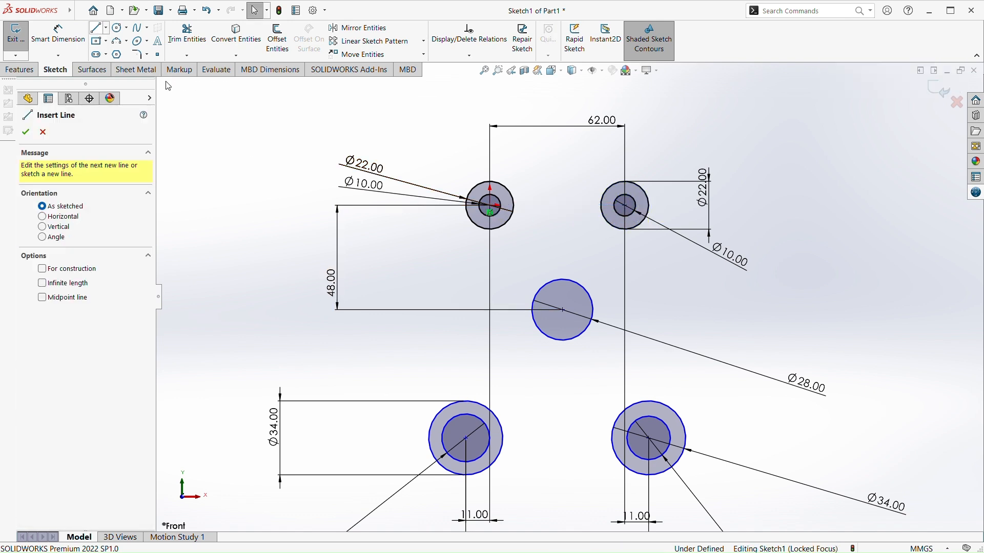
left_click(491, 206)
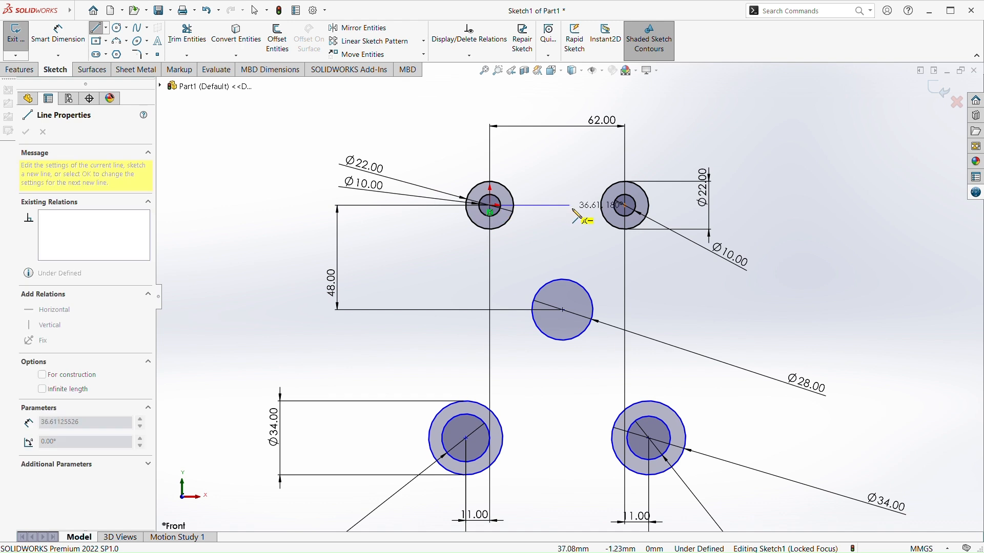
left_click(625, 205)
key("Escape")
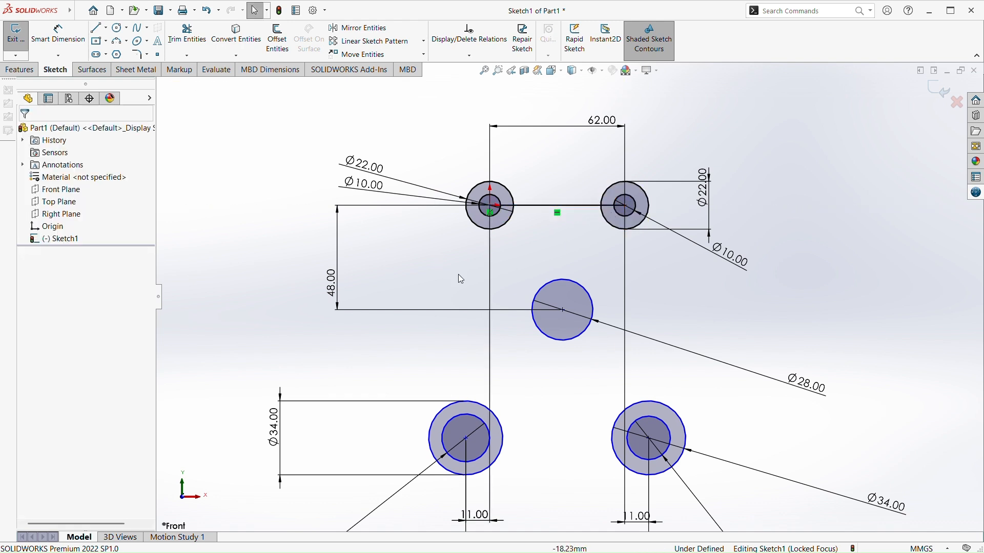
Try to align the middle circle's centre vertically with the midpoint of the upper horizontal line
left_click(559, 206)
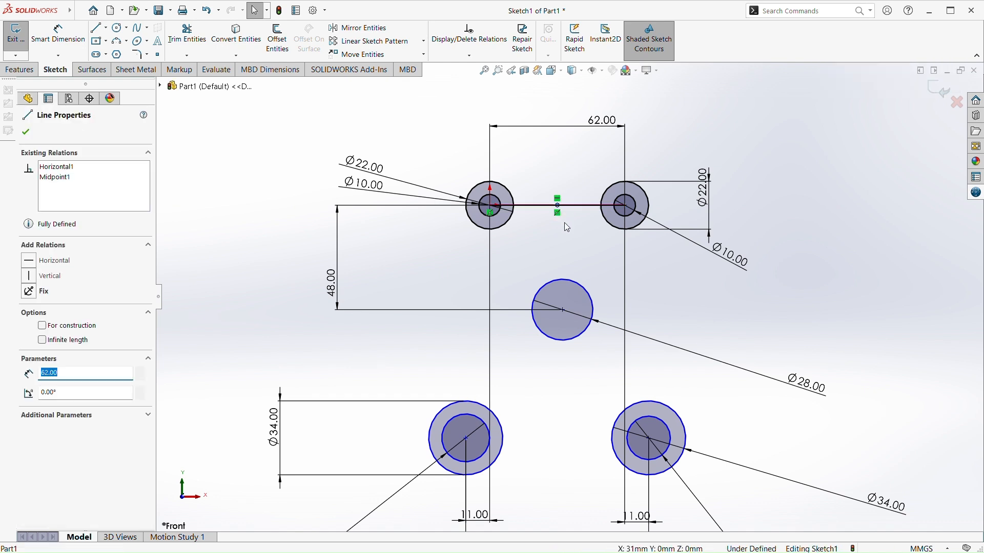
left_click(564, 310, "ctrl")
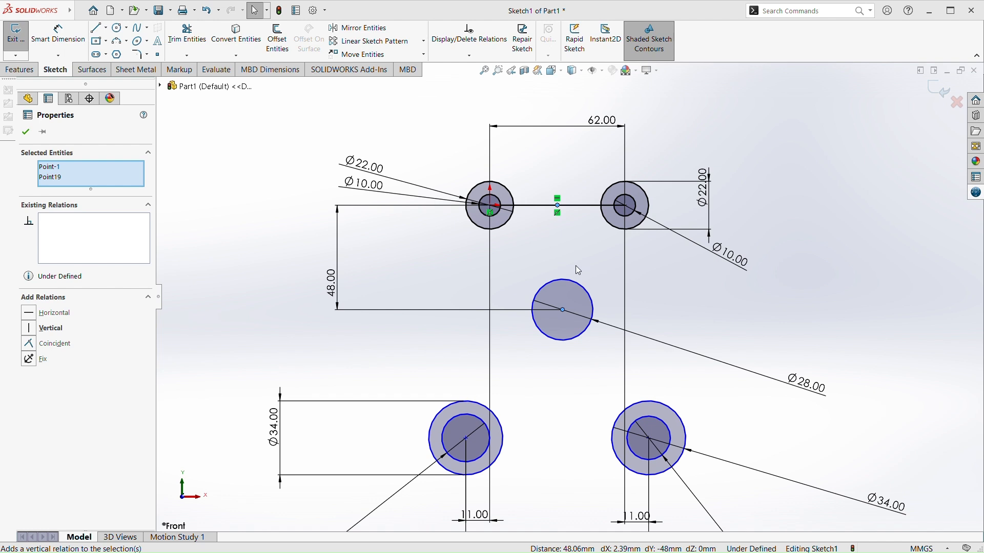
left_click(576, 273)
Delete the 28 mm middle circle
scroll(581, 326, "up", 1)
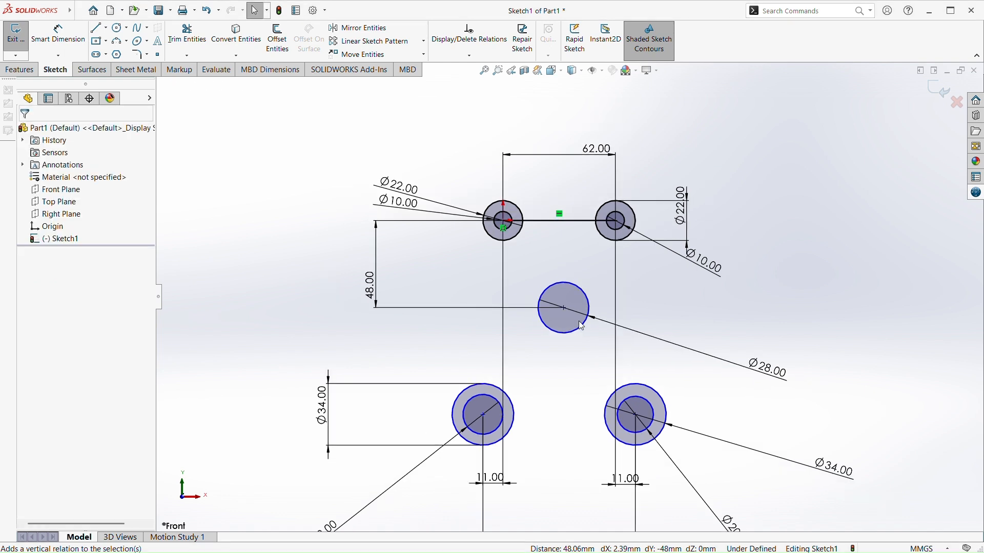
scroll(577, 319, "down", 2)
left_click(538, 276)
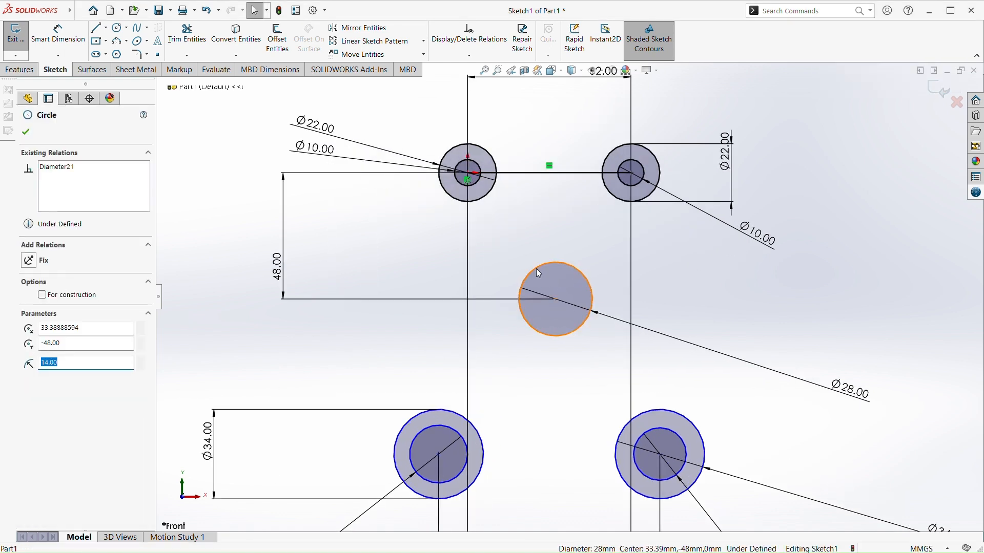
key("Delete")
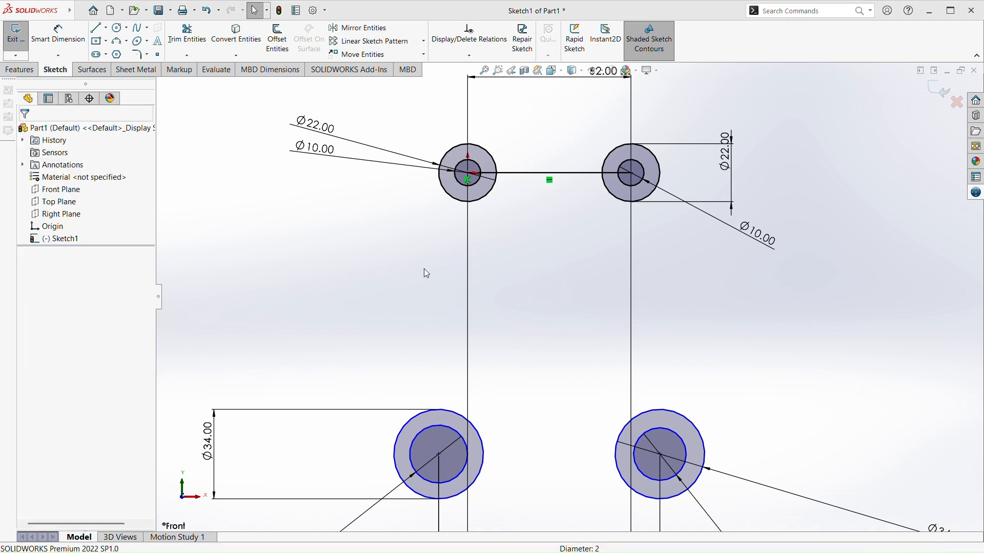
Sketch a circle of about 18 mm radius between the upper and lower circles, centred about 29 mm right of and 44 mm below the origin
left_click(118, 29)
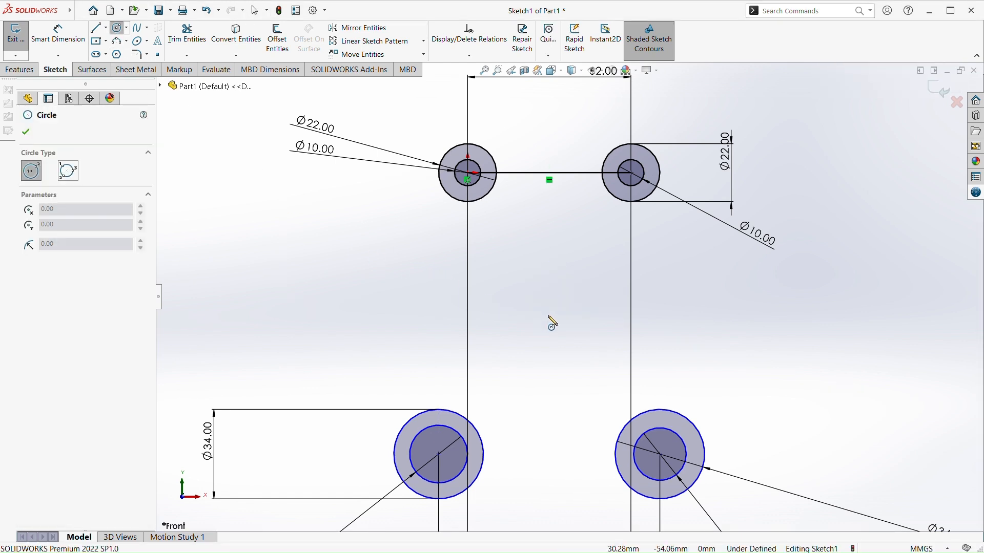
left_click(544, 289)
left_click(537, 348)
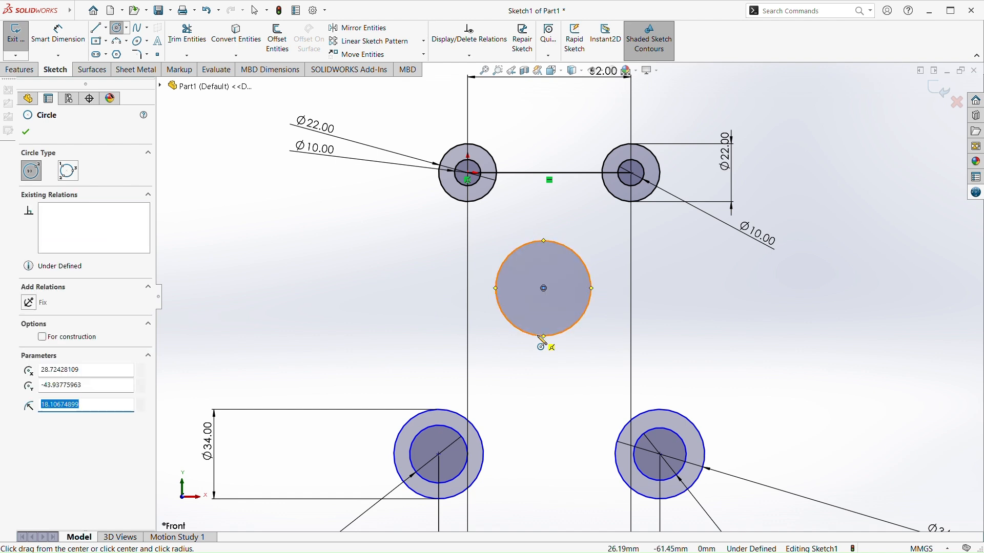
key("Escape")
left_click(81, 39)
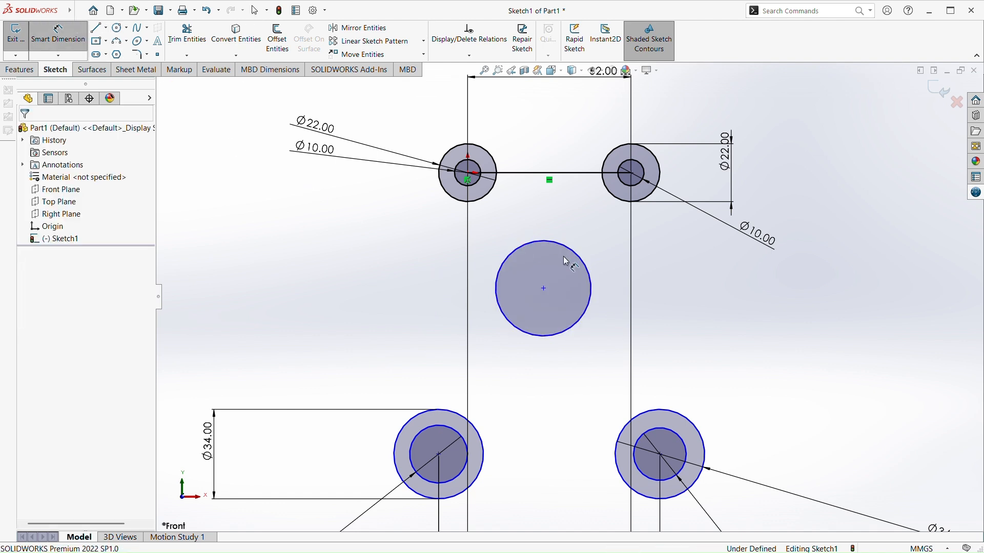
left_click(544, 290)
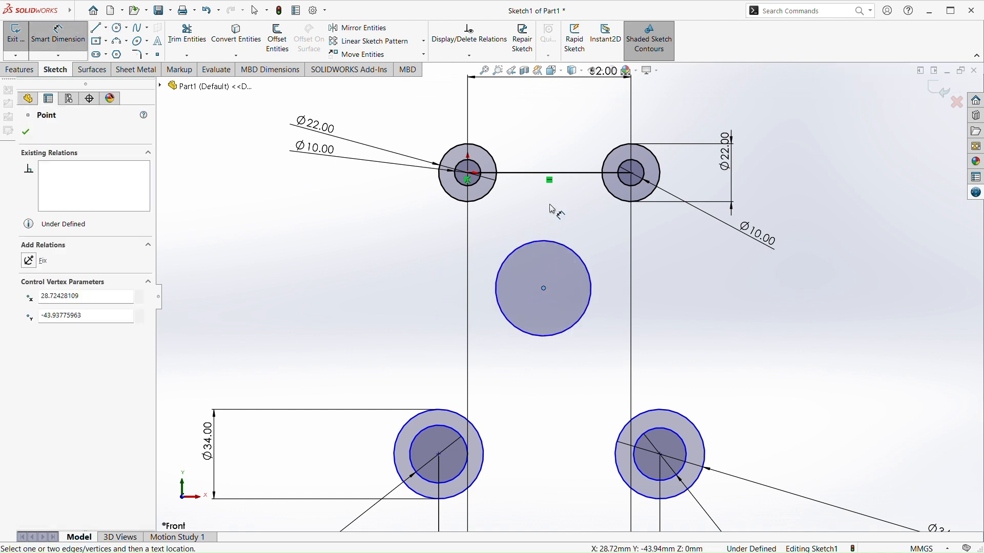
left_click(551, 174)
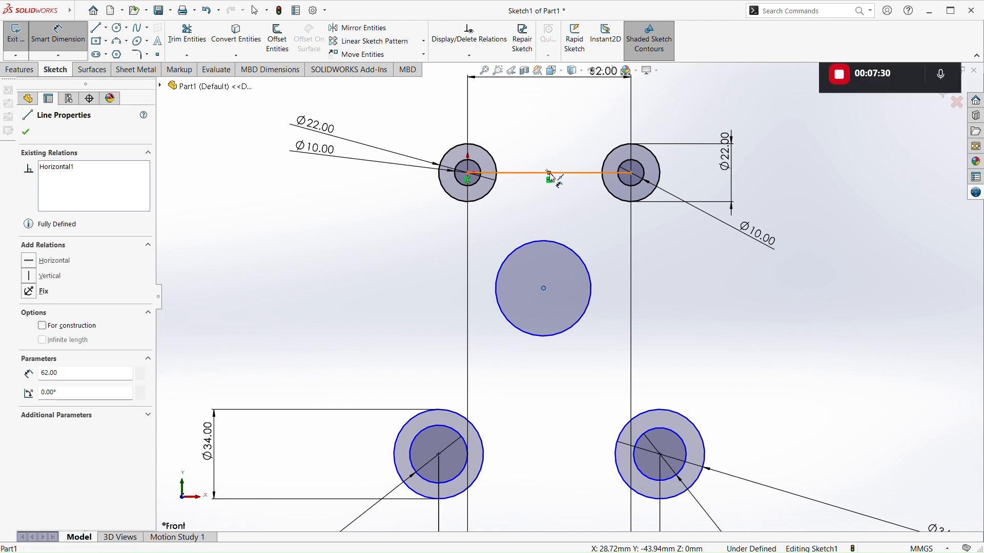
key("Escape")
key("Escape")
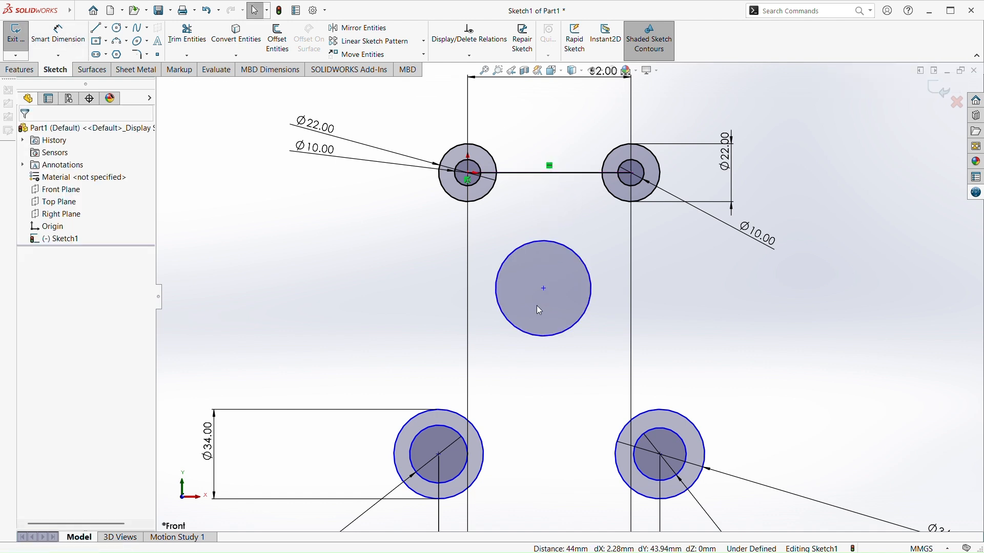
Add a vertical relation between the middle circle's centre and the midpoint of the upper horizontal line
left_click(544, 290)
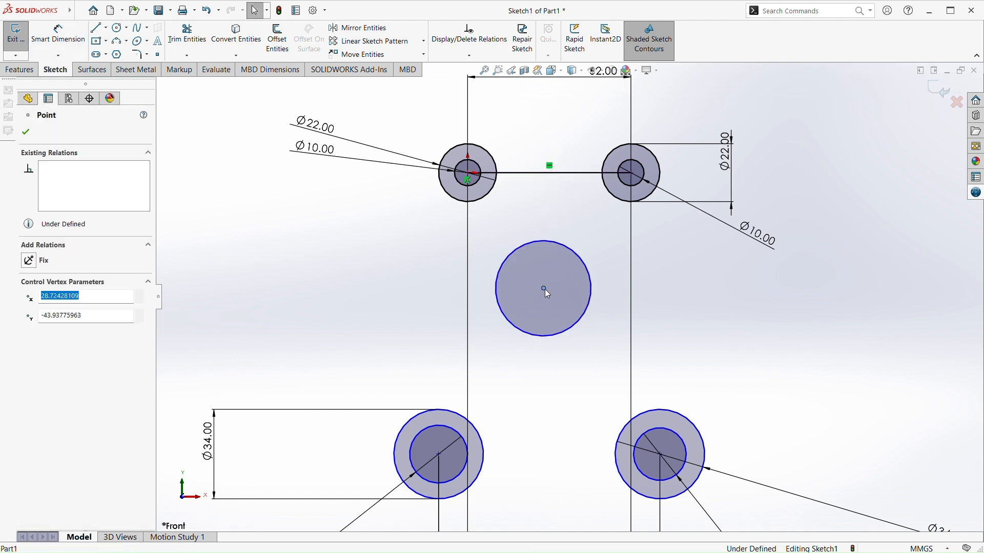
left_click(551, 174, "ctrl")
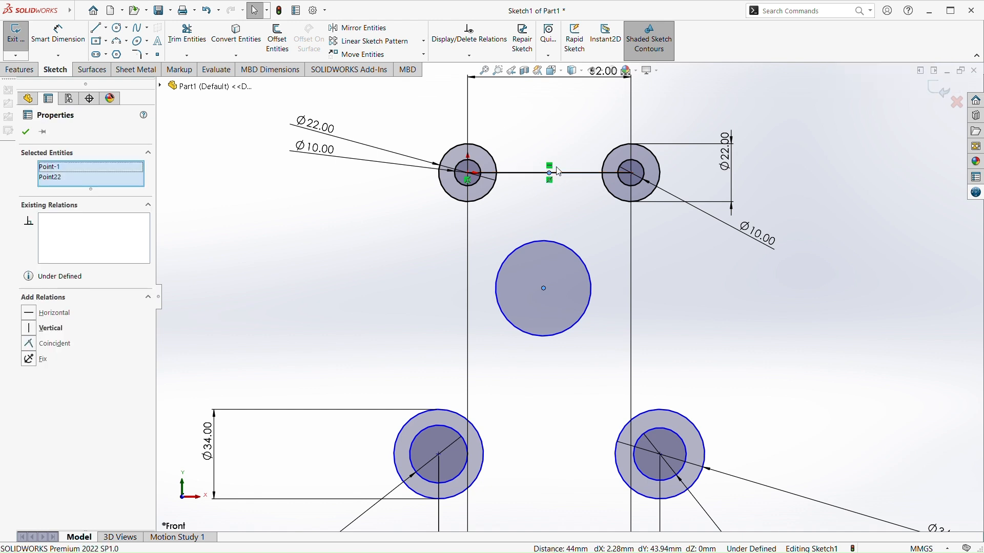
left_click(594, 135)
key("Escape")
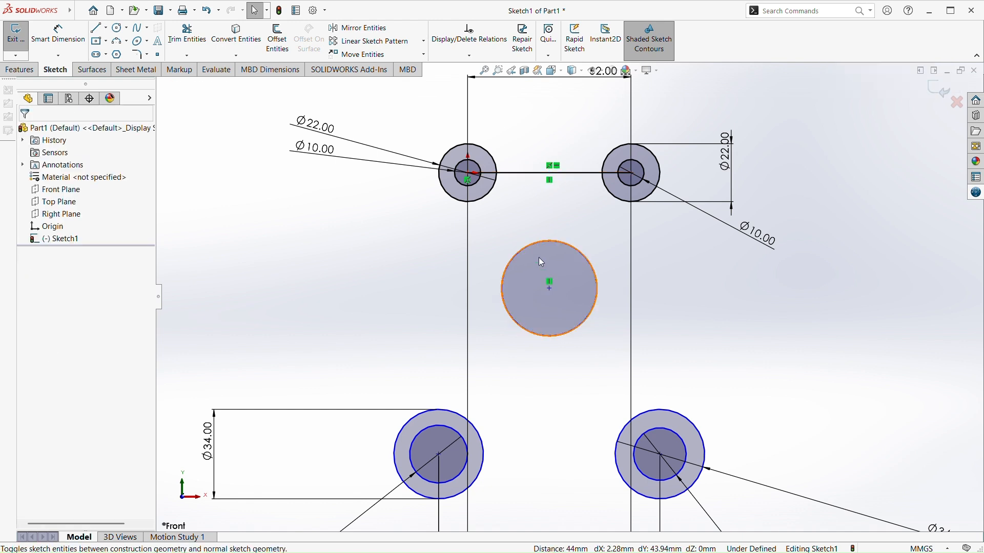
Dimension the vertical distance from the origin circle's centre to the middle circle's centre to 42 mm
scroll(539, 254, "up", 1)
left_click(59, 36)
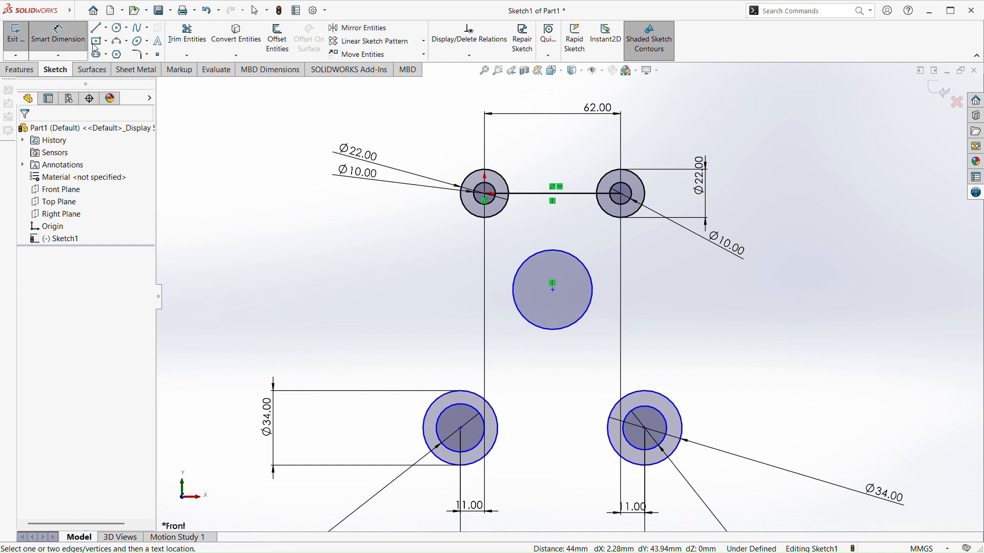
left_click(485, 194)
left_click(554, 290)
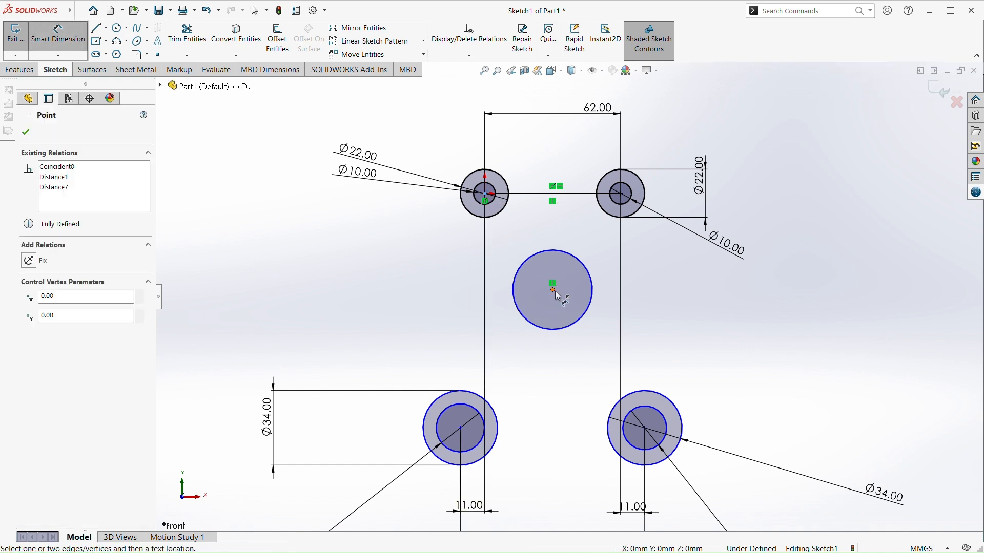
left_click(380, 290)
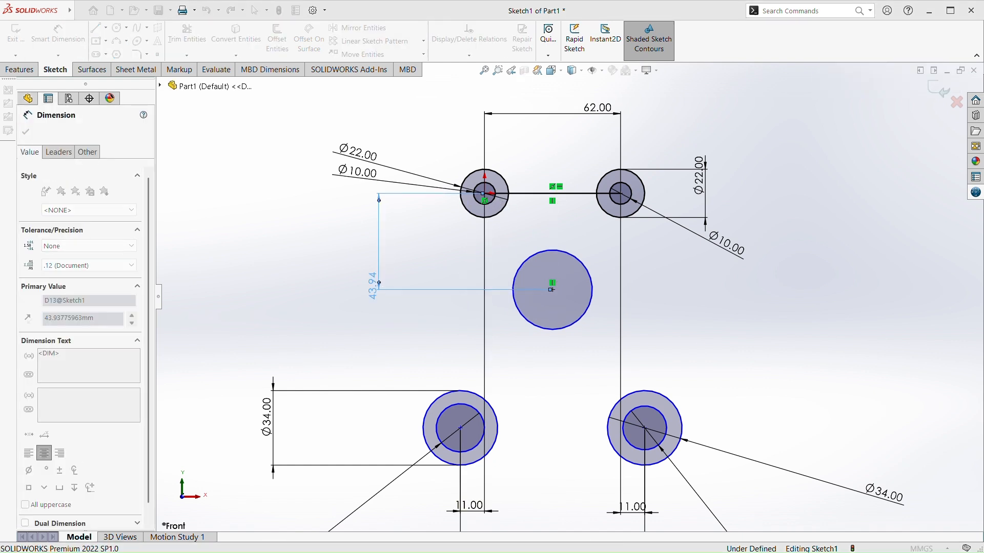
type("42")
key("Return")
key("Escape")
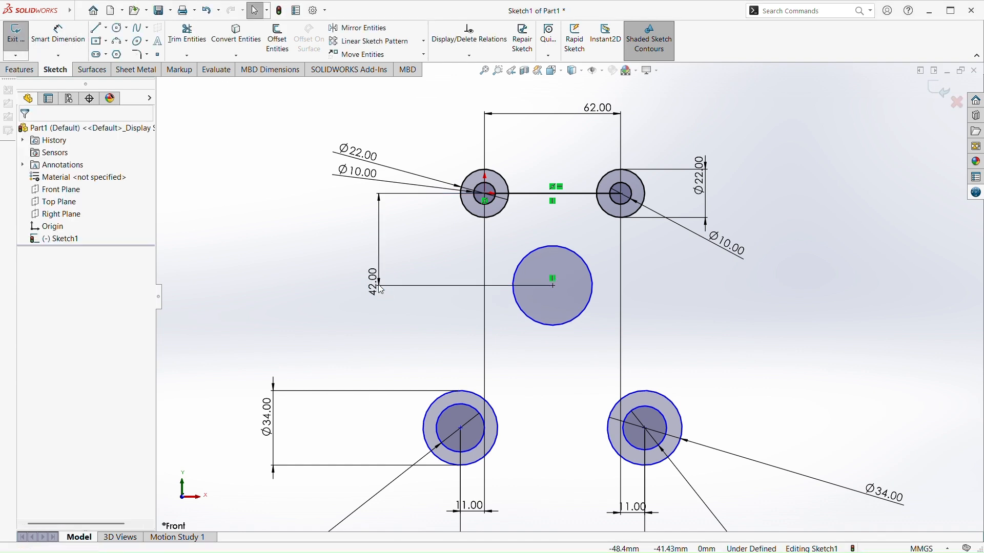
Dimension the redrawn middle circle to 28 mm diameter
left_click(58, 33)
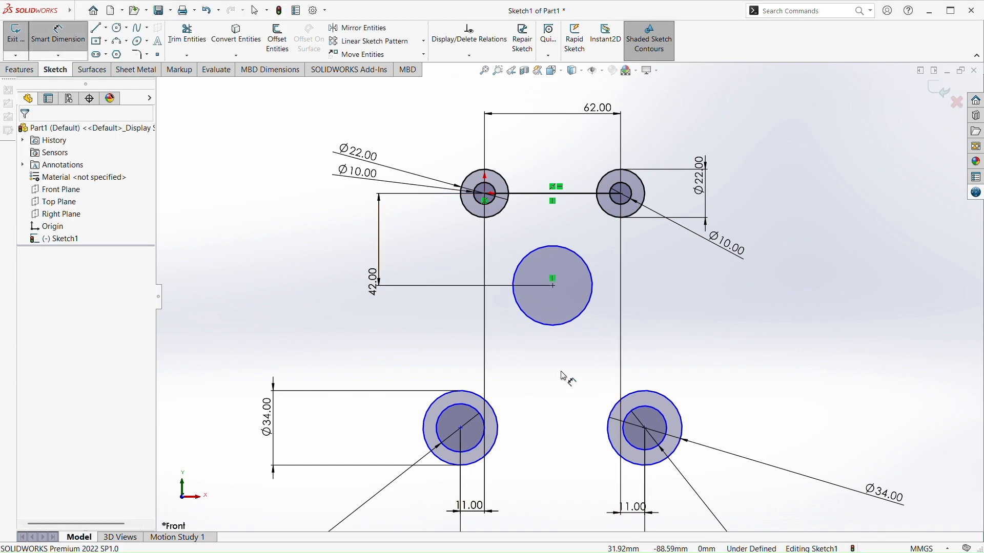
left_click(578, 321)
left_click(872, 368)
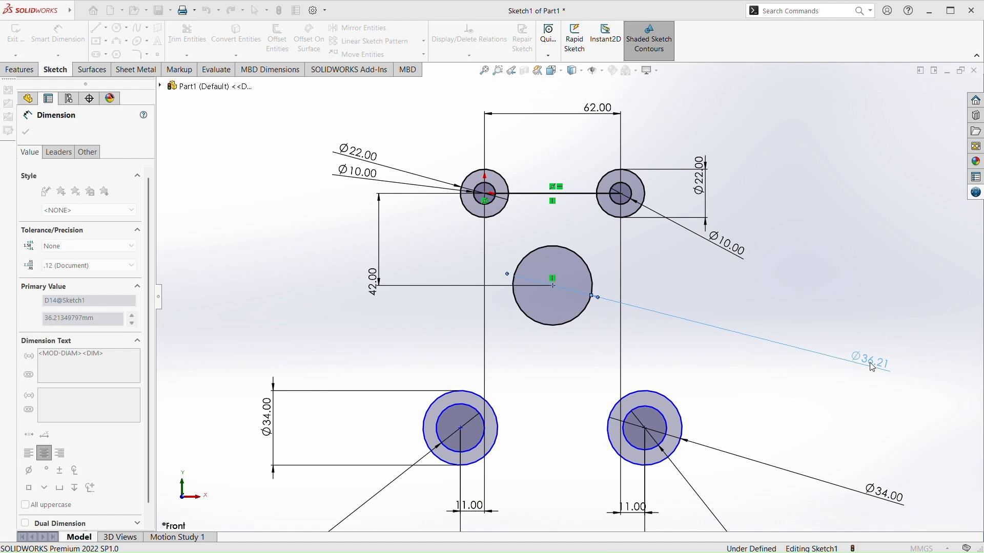
type("28")
key("Return")
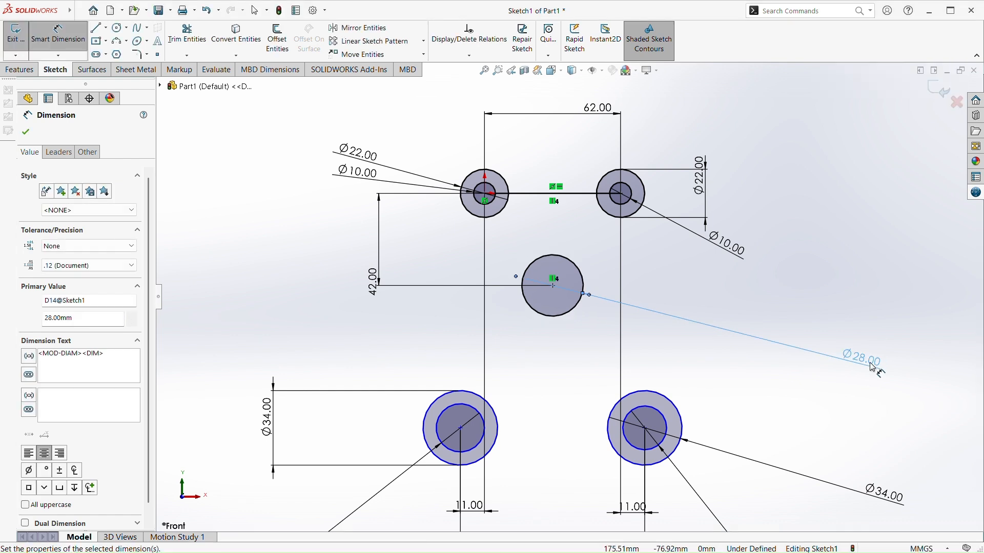
key("Escape")
Sketch a larger circle of about 35 mm radius concentric with the 28 mm middle circle
scroll(596, 301, "down", 1)
scroll(584, 293, "up", 1)
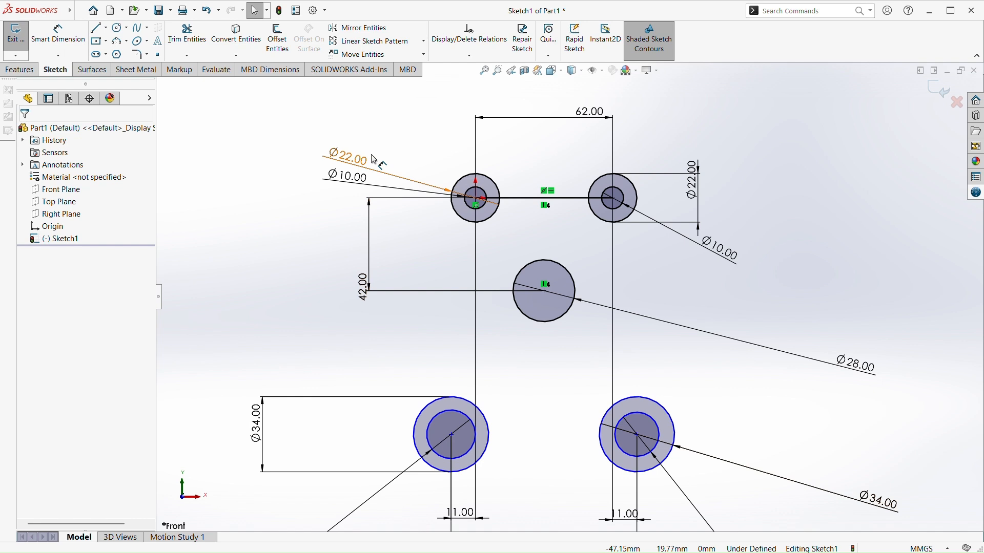
left_click(119, 27)
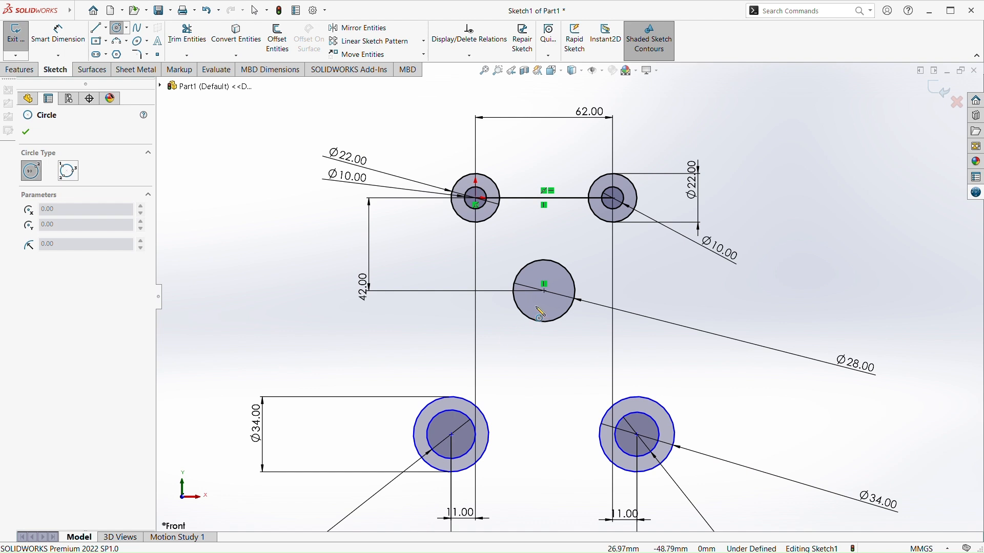
left_click(544, 291)
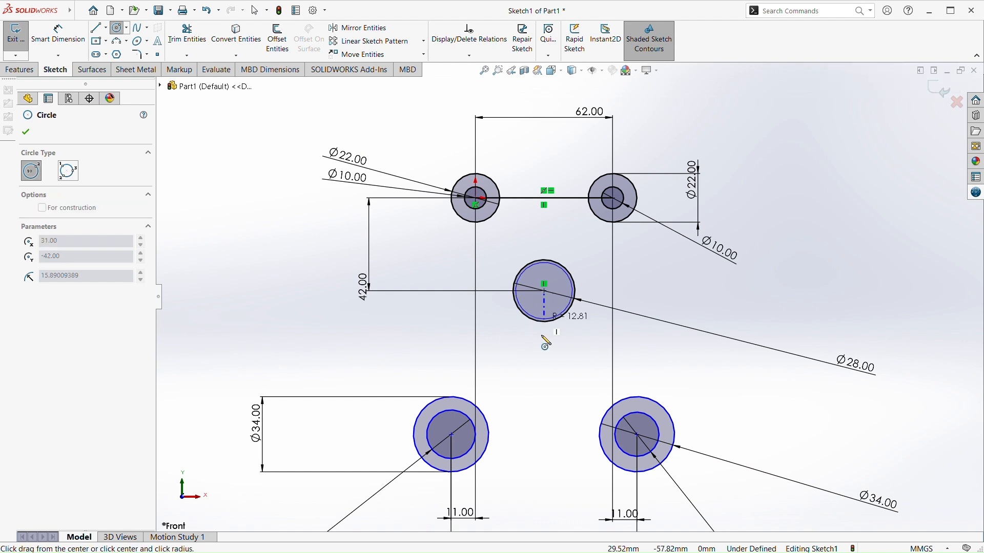
left_click(549, 370)
Try an 84 mm diameter dimension on the larger middle circle and undo it
left_click(58, 33)
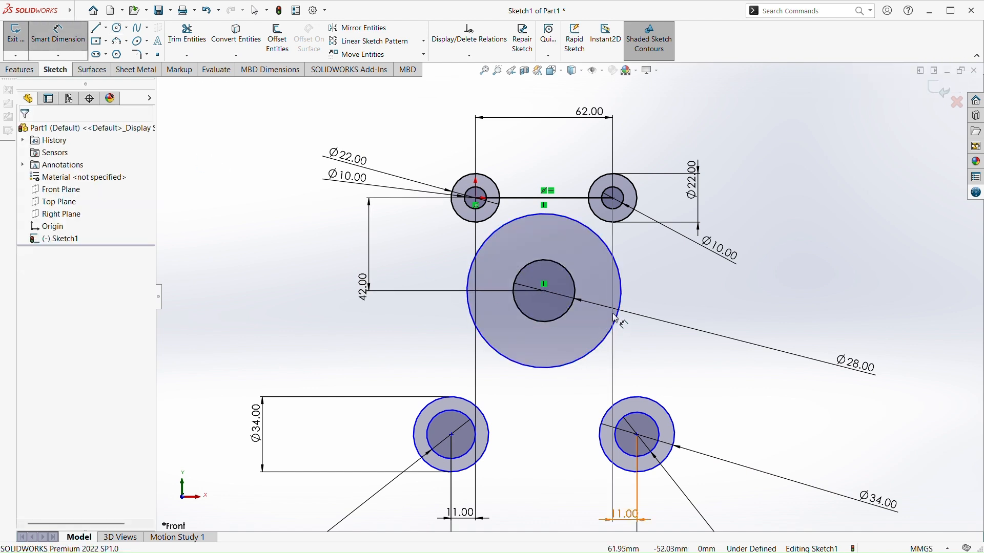
left_click(619, 308)
left_click(815, 306)
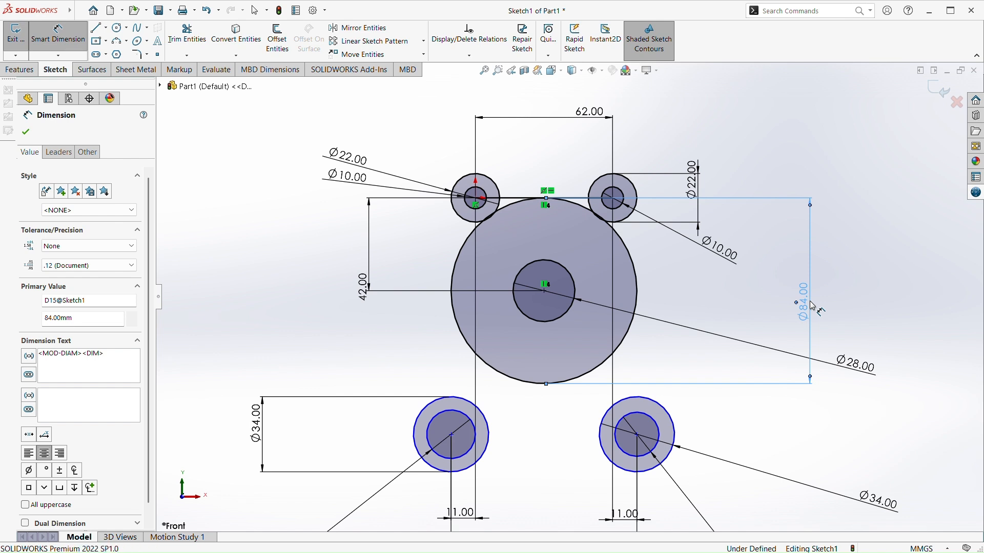
key("ctrl+z")
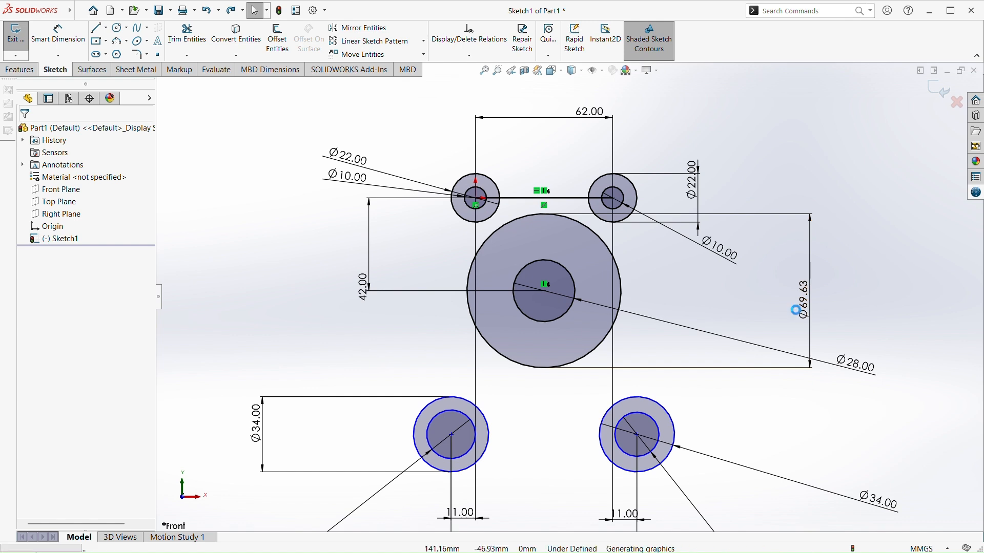
key("ctrl+z")
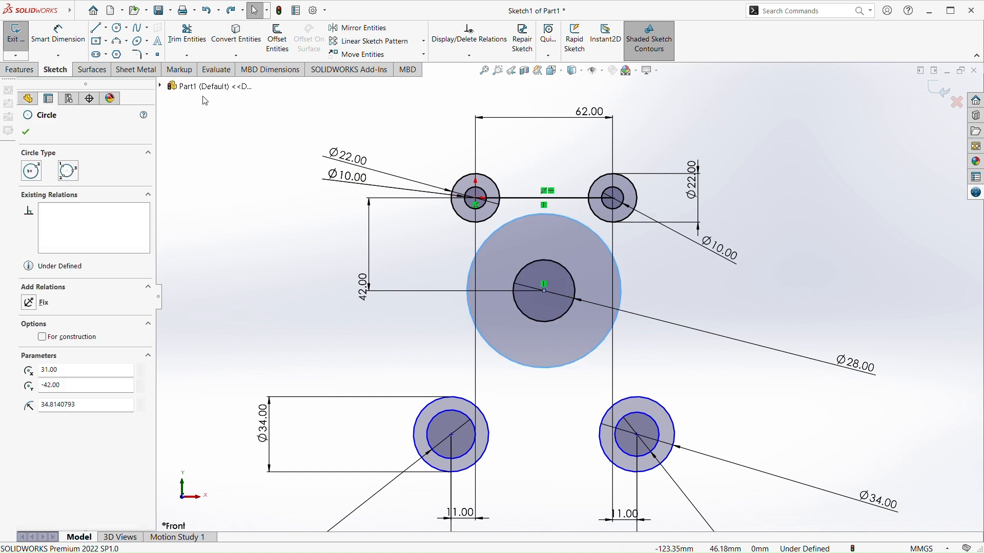
Try a 42 mm and an 84 mm diameter dimension on the larger middle circle
left_click(58, 33)
left_click(621, 302)
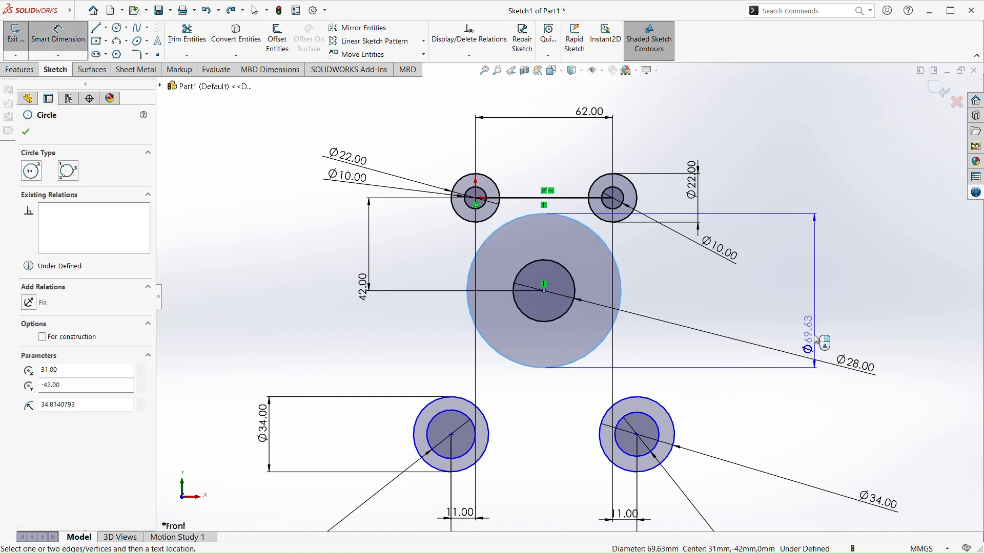
left_click(819, 332)
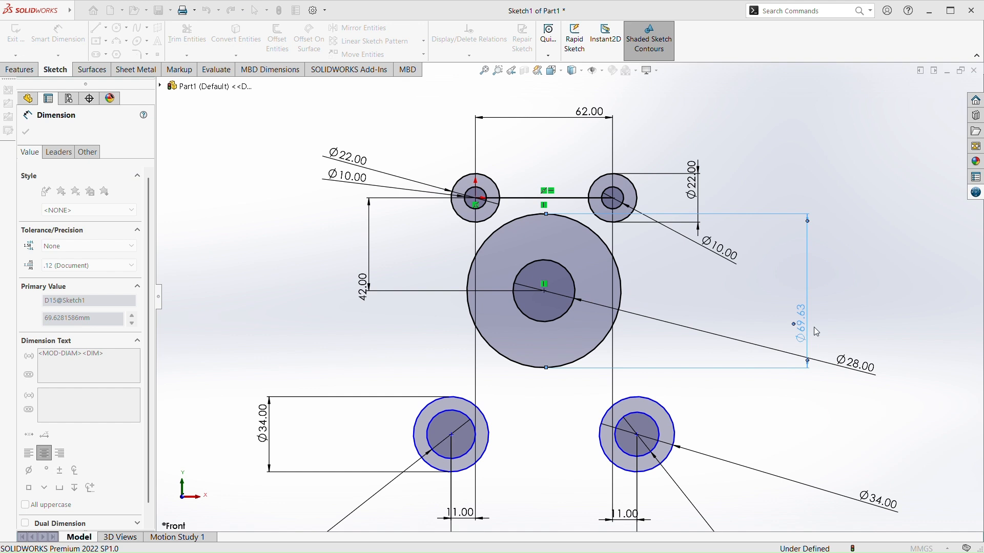
type("42")
key("Return")
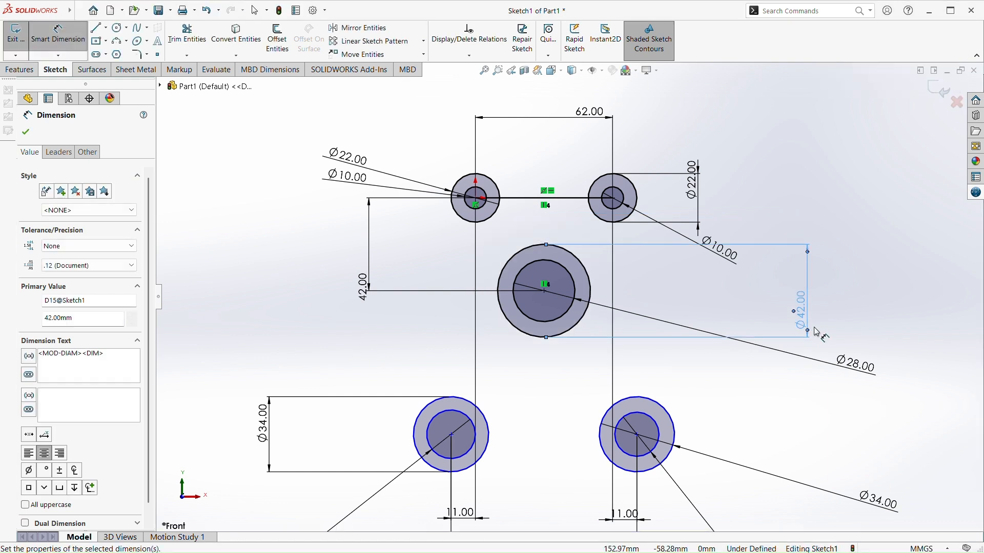
left_click(808, 306)
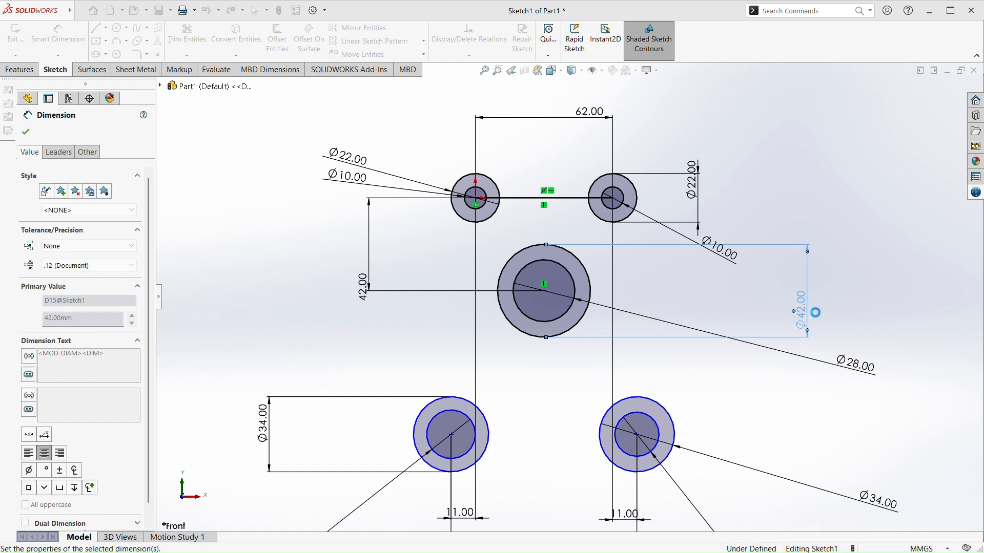
type("84")
key("Return")
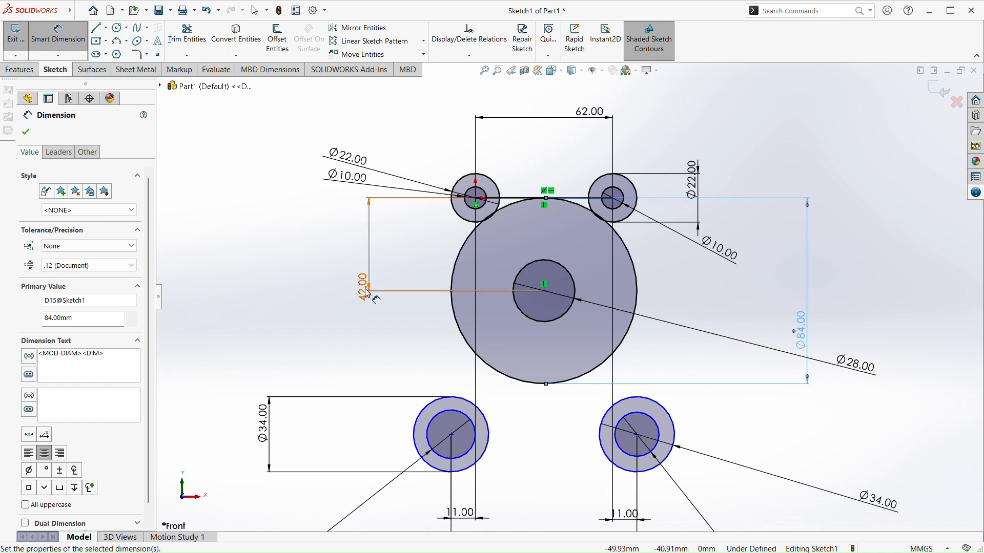
Undo the middle circles' diameter dimensions, the larger middle circle and the 42 mm vertical distance value
key("Escape")
key("ctrl+z")
key("ctrl+z")
key("ctrl+z")
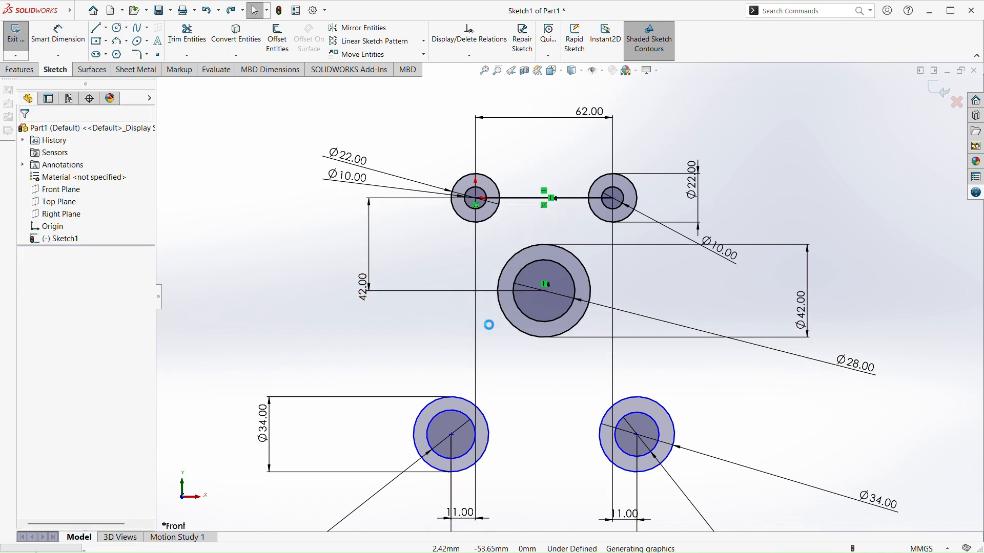
key("ctrl+z")
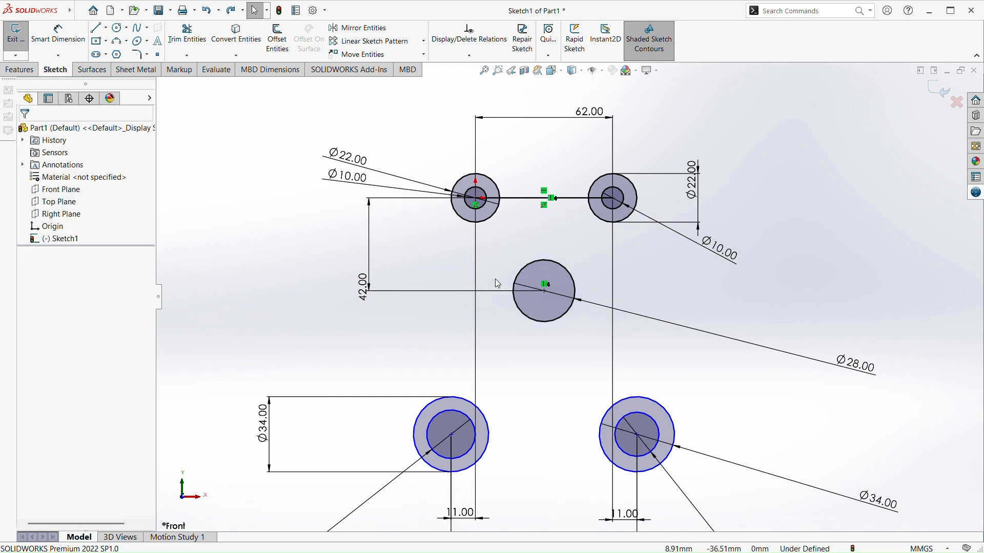
key("ctrl+z")
key("ctrl+z")
key("ctrl+z")
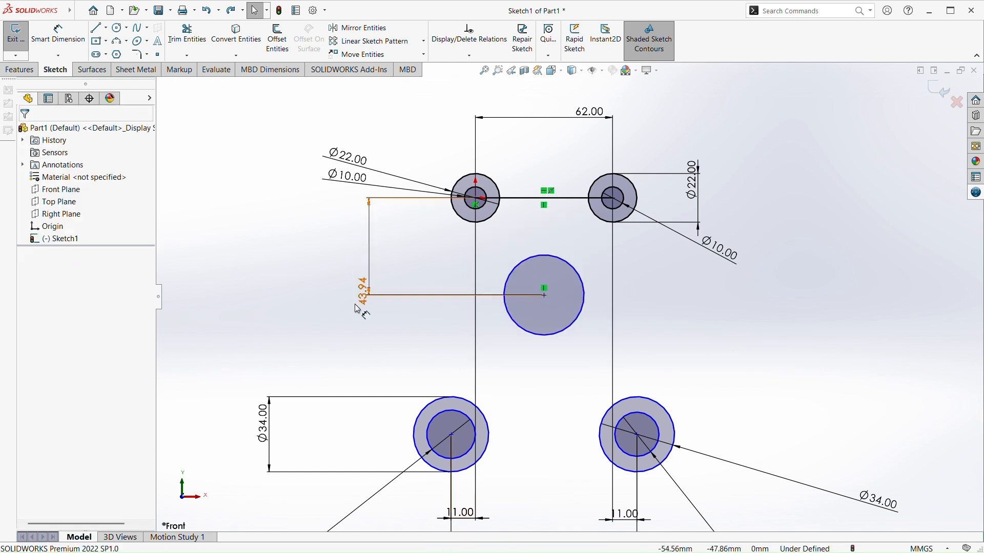
Set the vertical distance between the origin circle's centre and the middle circle's centre to 48 mm
double_click(366, 280)
left_click(368, 281)
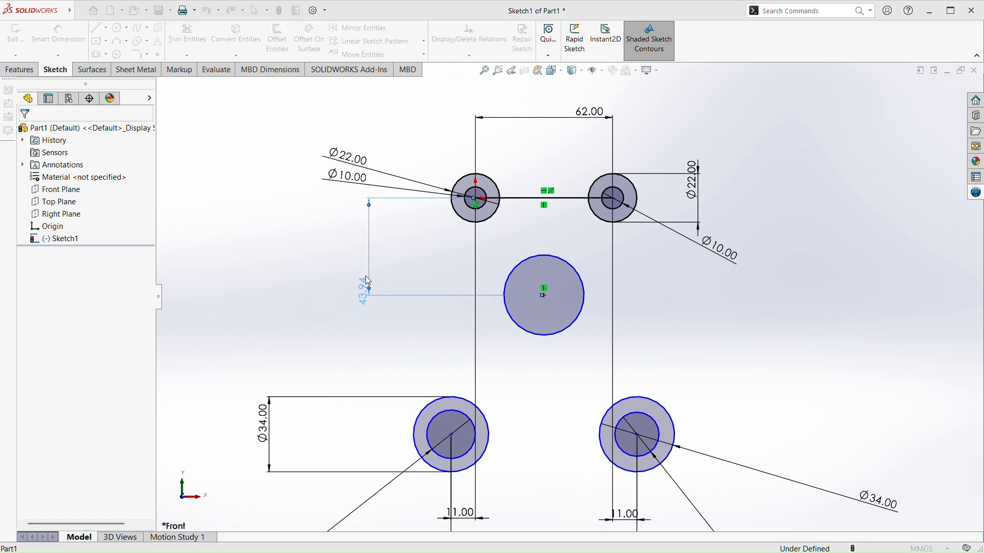
type("48")
key("Return")
left_click(512, 352)
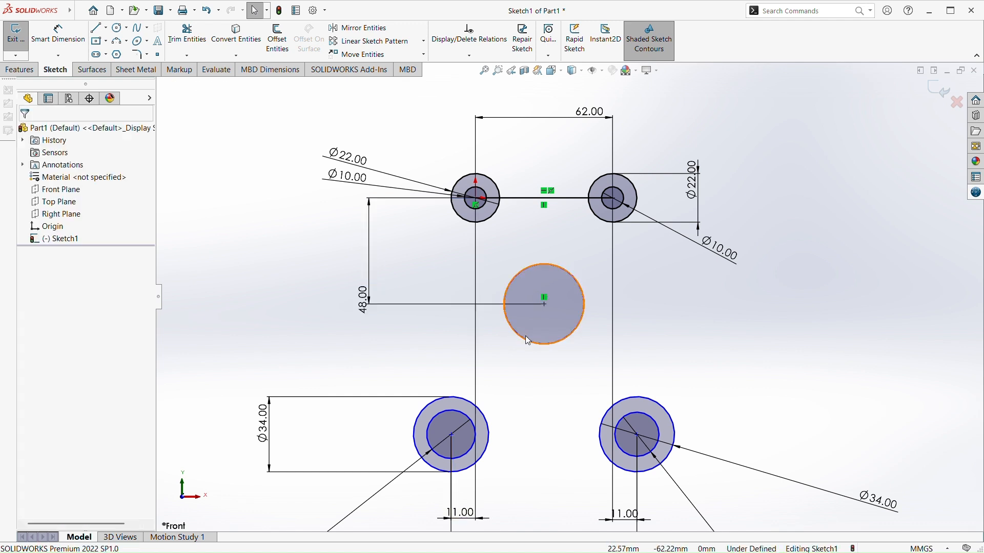
Sketch a larger circle of about 35 mm radius concentric with the middle circle
left_click(119, 27)
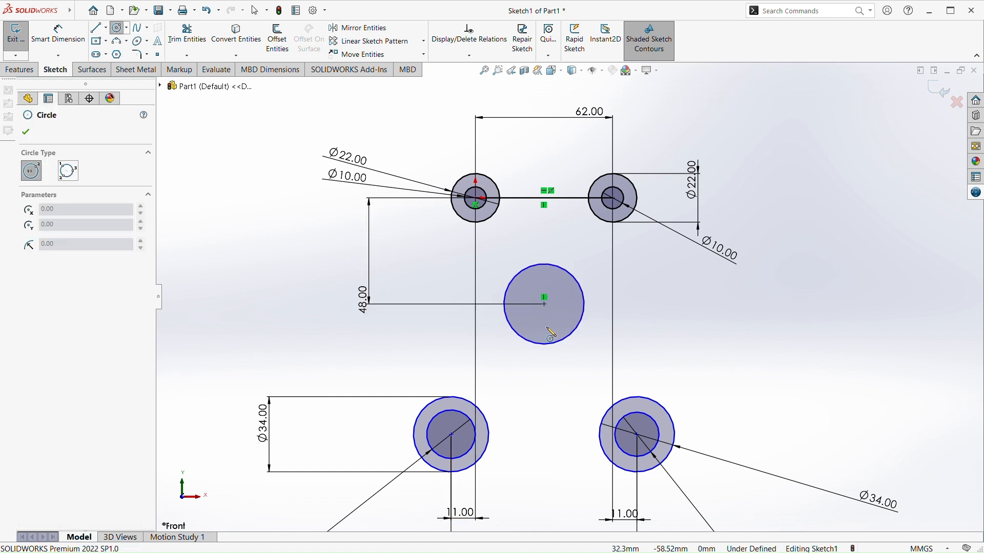
left_click(545, 305)
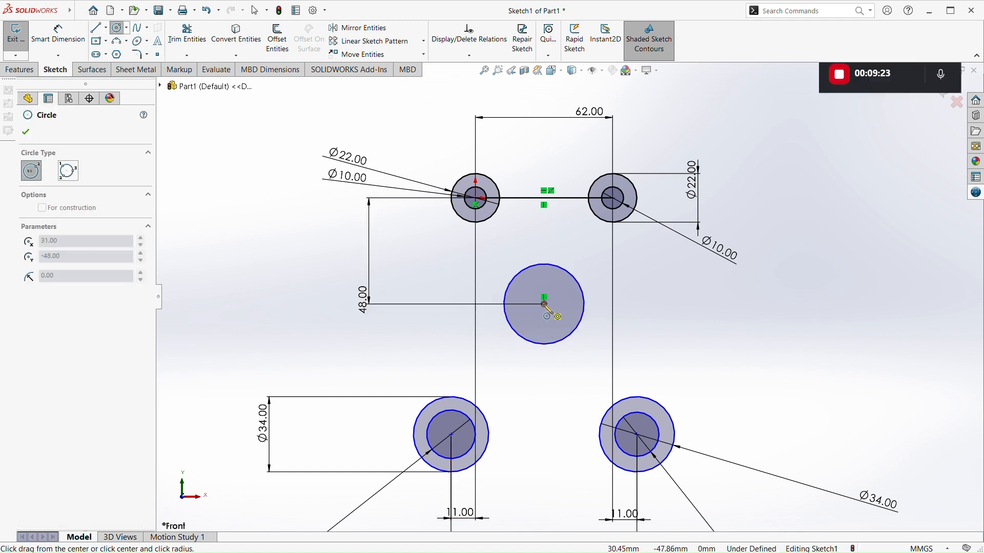
left_click(566, 383)
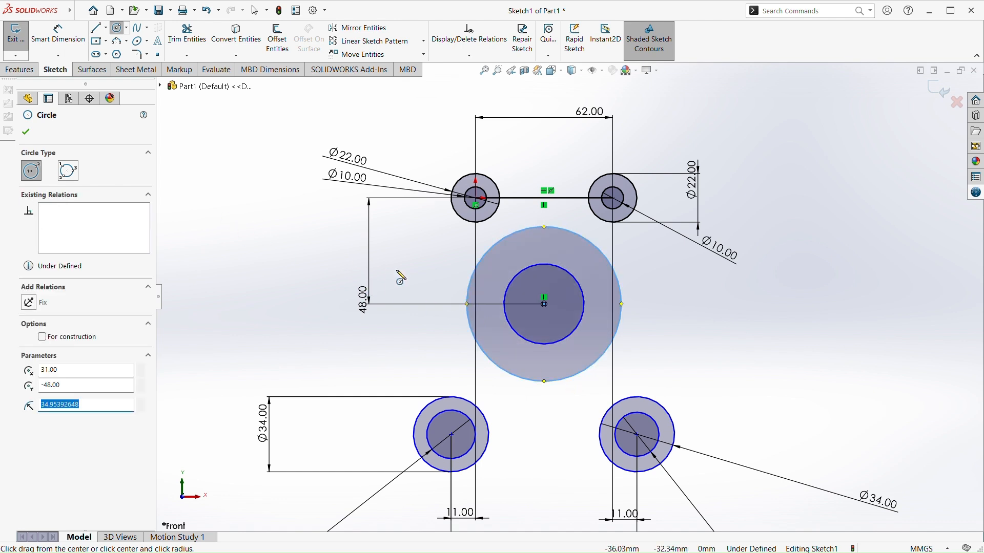
key("Escape")
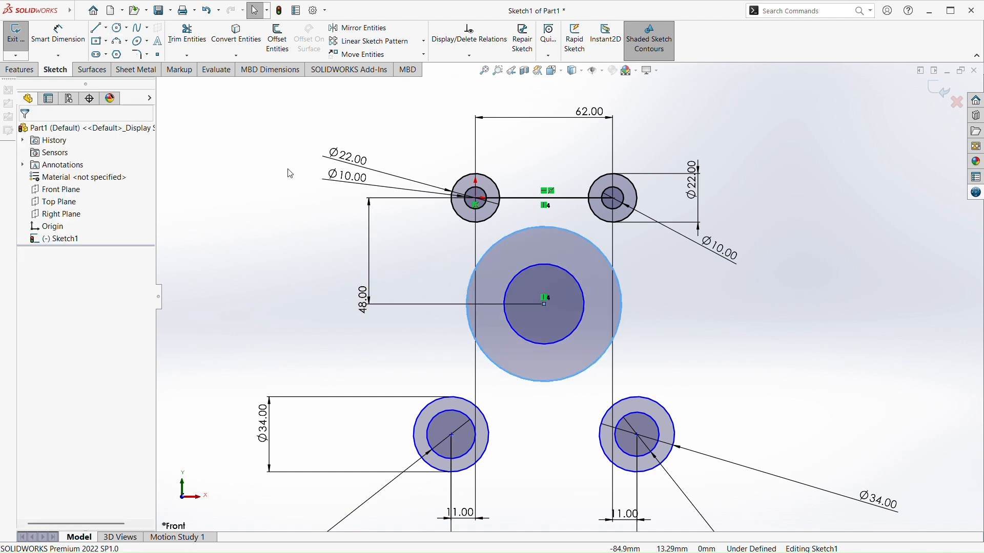
left_click(250, 141)
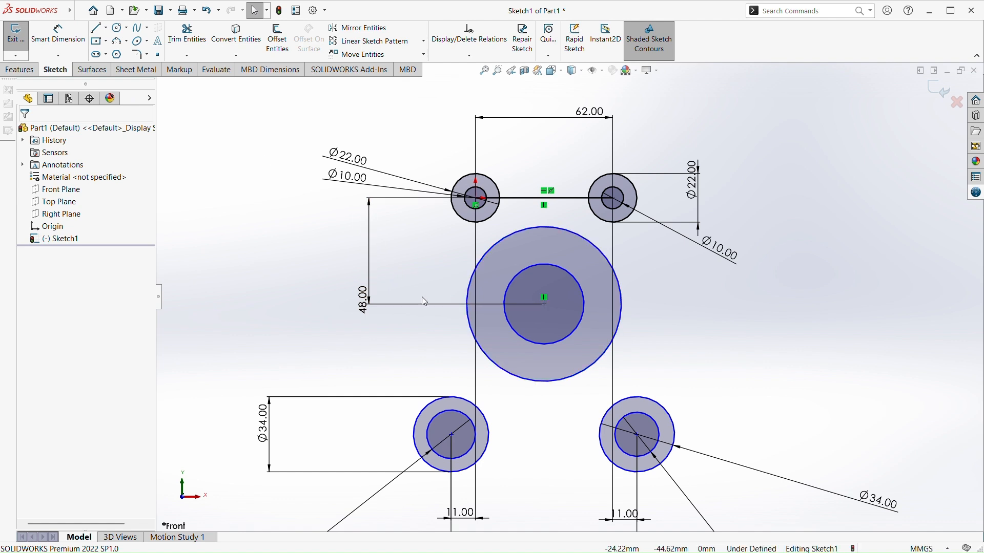
Dimension the inner middle circle to 28 mm diameter
left_click(58, 36)
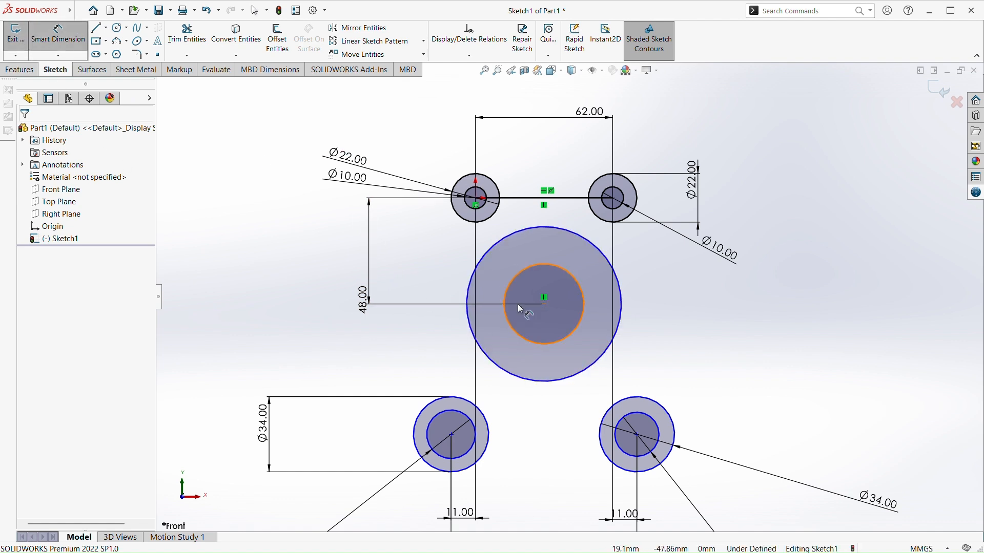
left_click(566, 340)
left_click(827, 368)
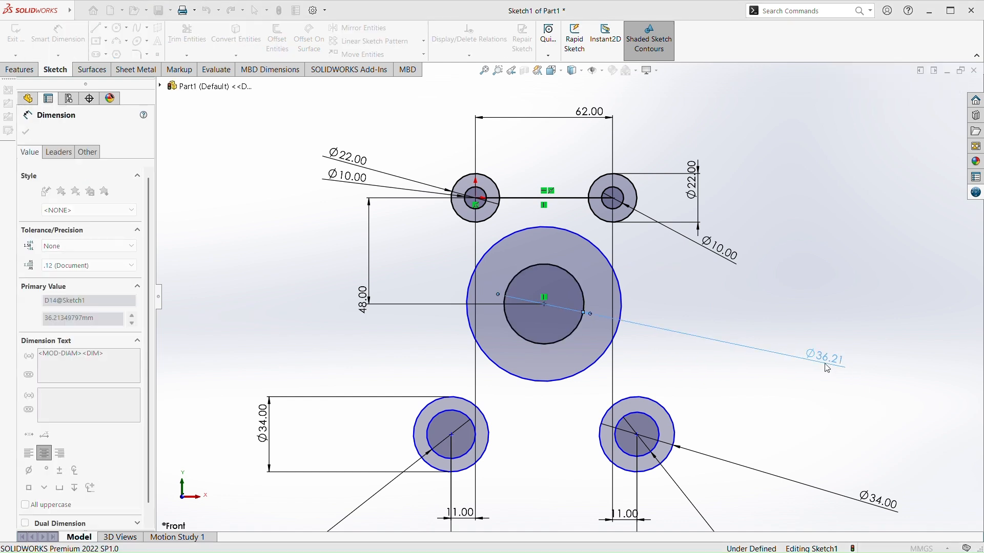
type("28")
key("Return")
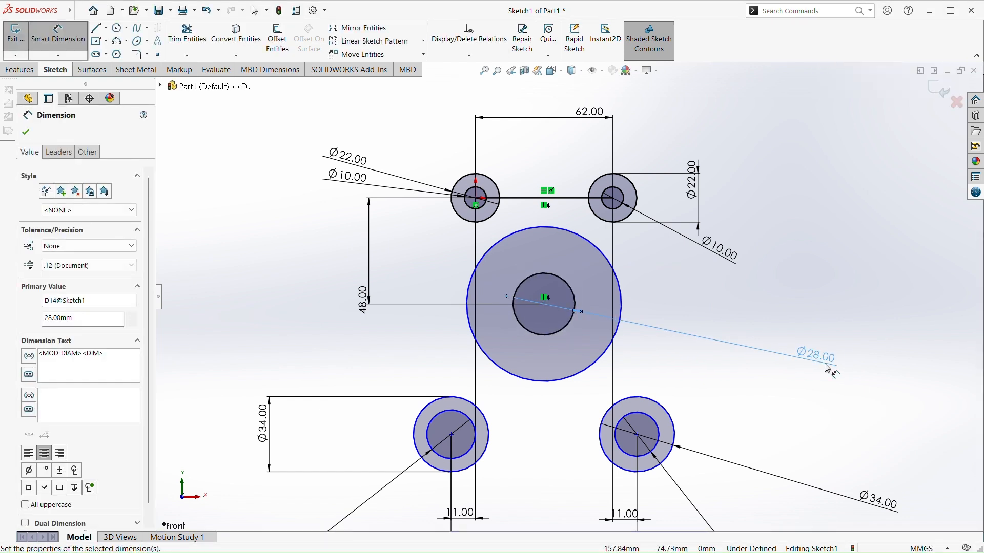
key("Escape")
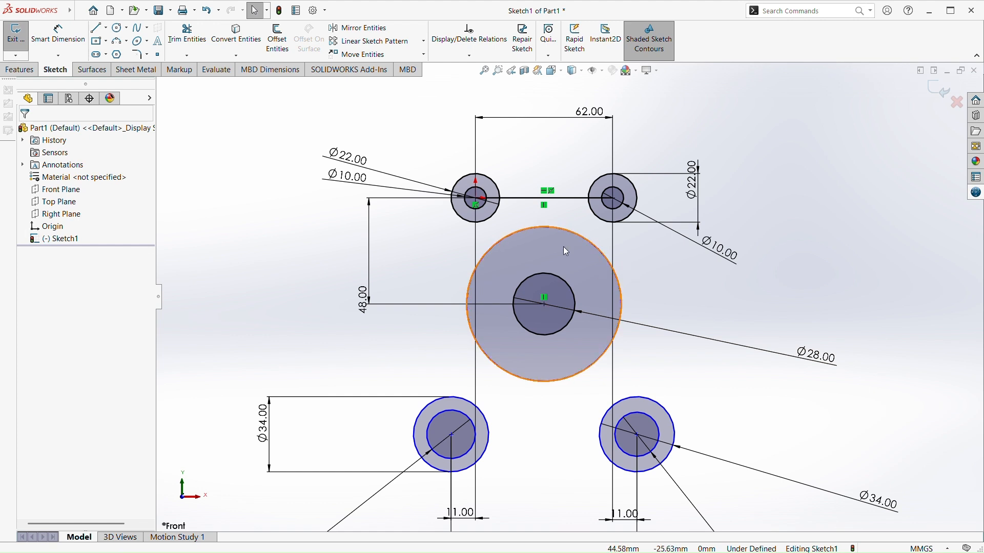
Dimension the outer middle circle to 84 mm diameter
left_click(46, 37)
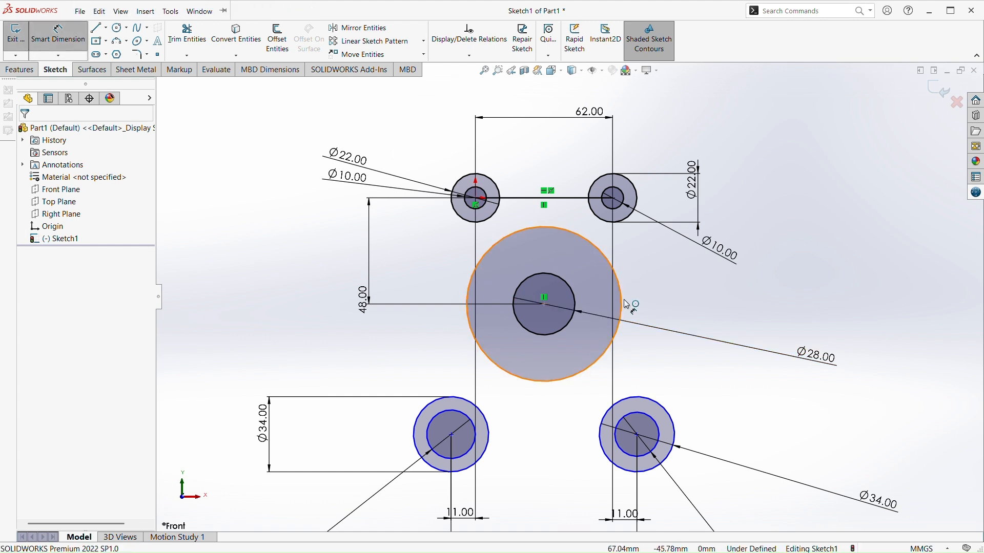
left_click(591, 354)
left_click(748, 336)
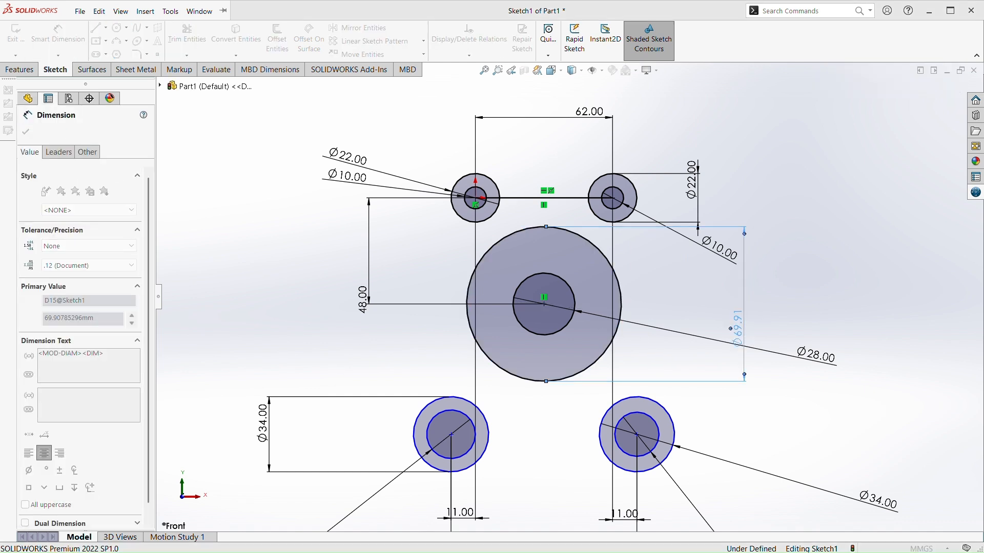
type("84")
key("Return")
key("Escape")
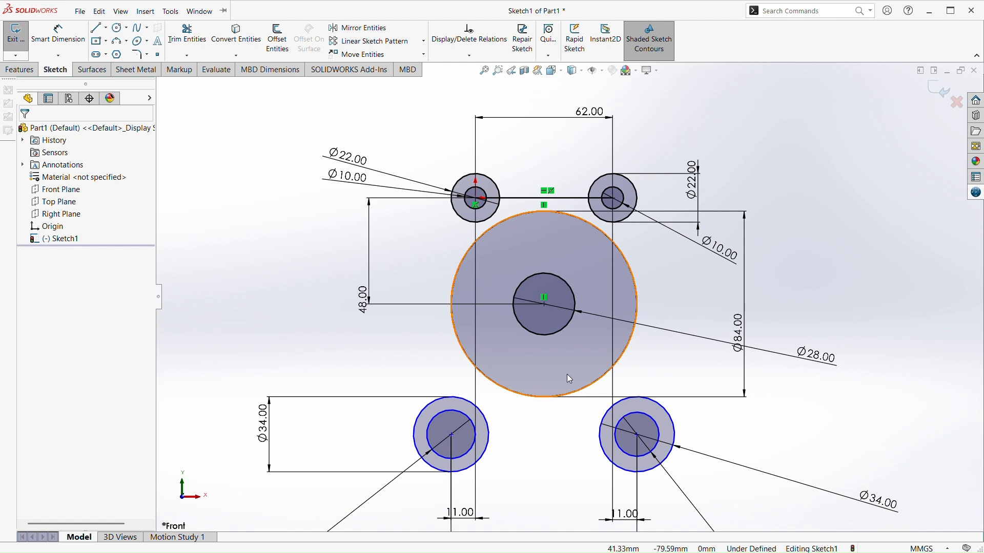
Dimension the vertical distance from the origin circle's centre to the lower-left circle's centre to 90 mm
scroll(567, 405, "up", 2)
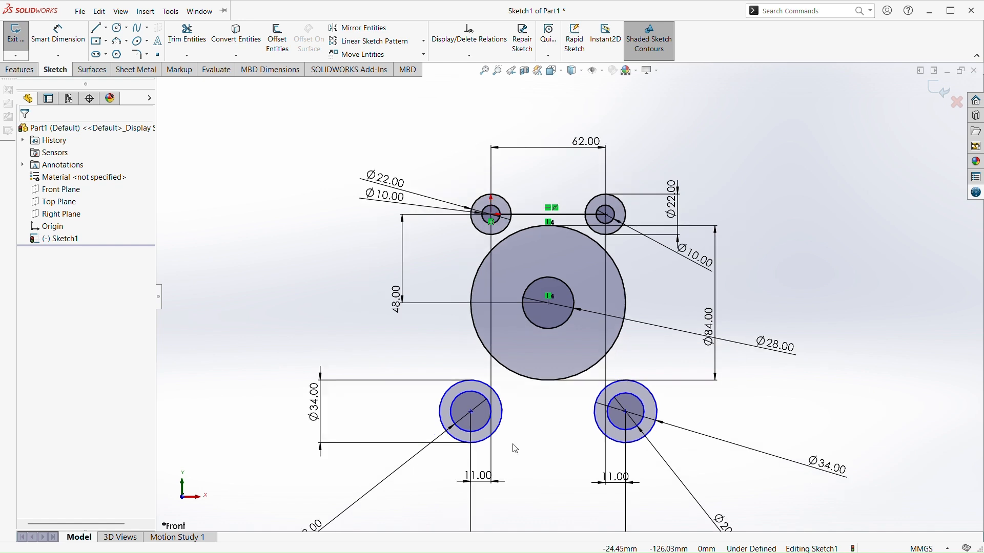
left_click(58, 34)
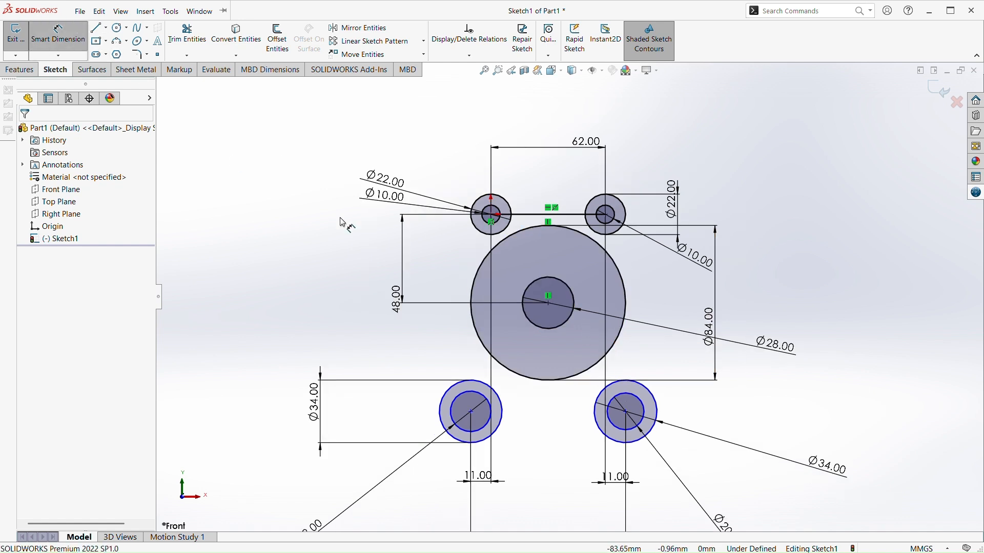
left_click(491, 215)
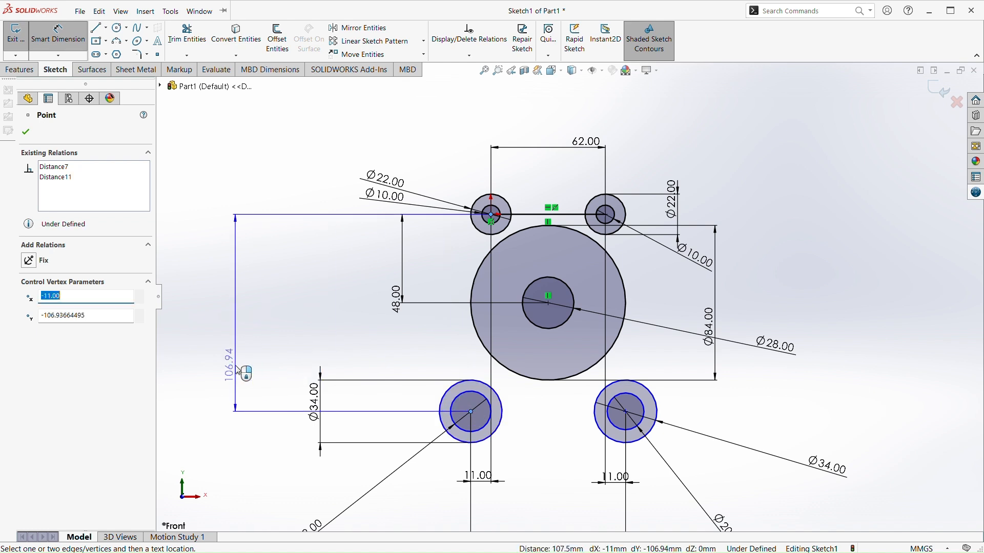
left_click(240, 372)
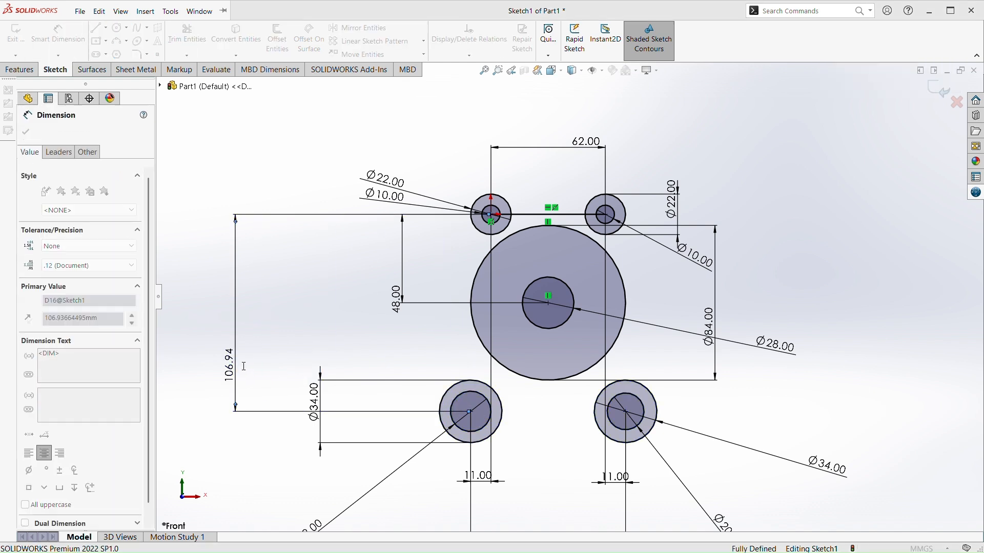
left_click(213, 360)
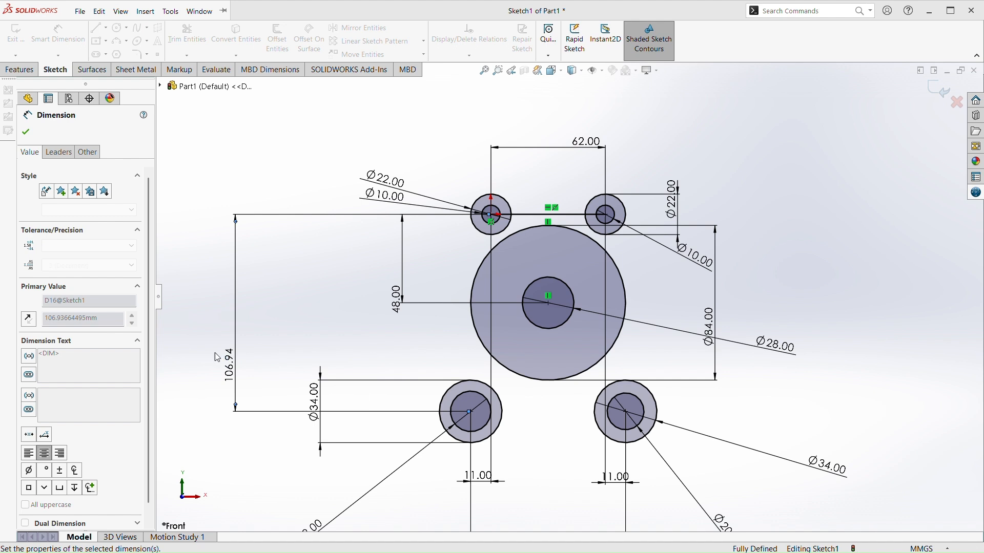
double_click(234, 362)
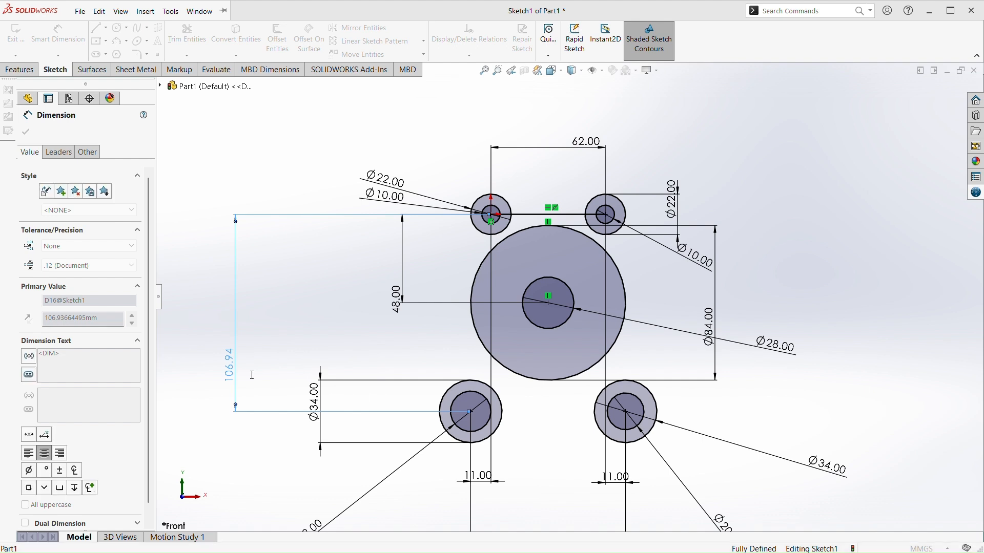
key("Return")
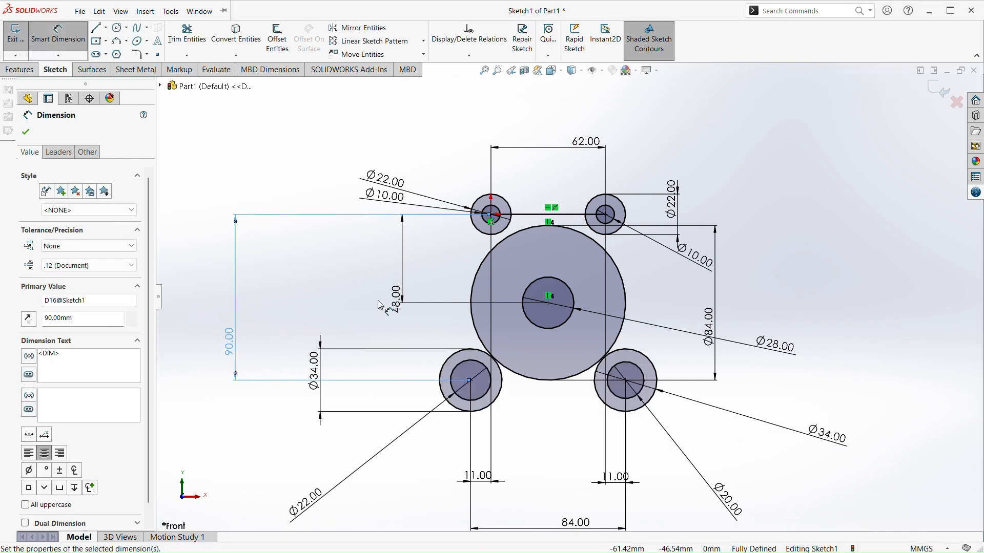
key("Escape")
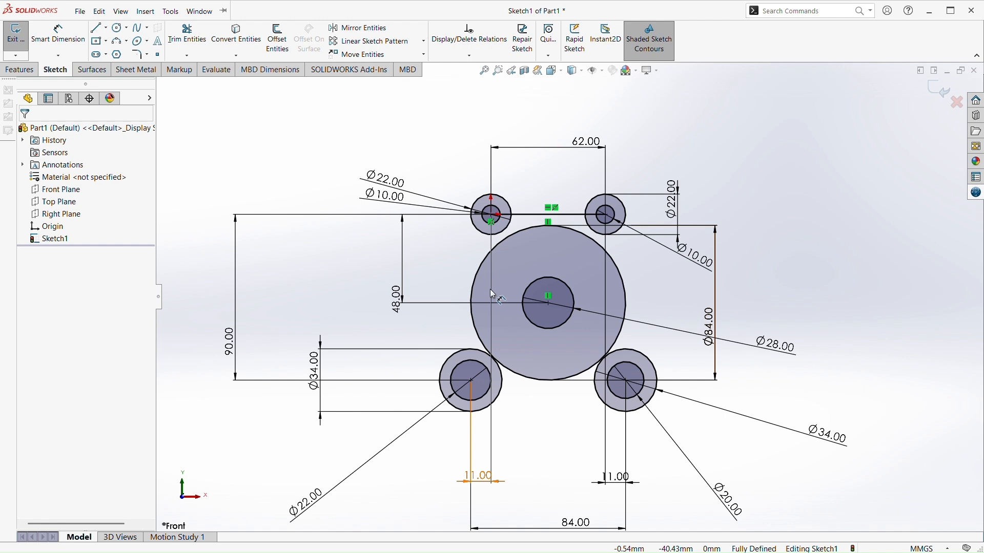
Try trimming the lower arc of the 84 mm middle circle to the closest intersection and undo it
left_click(194, 37)
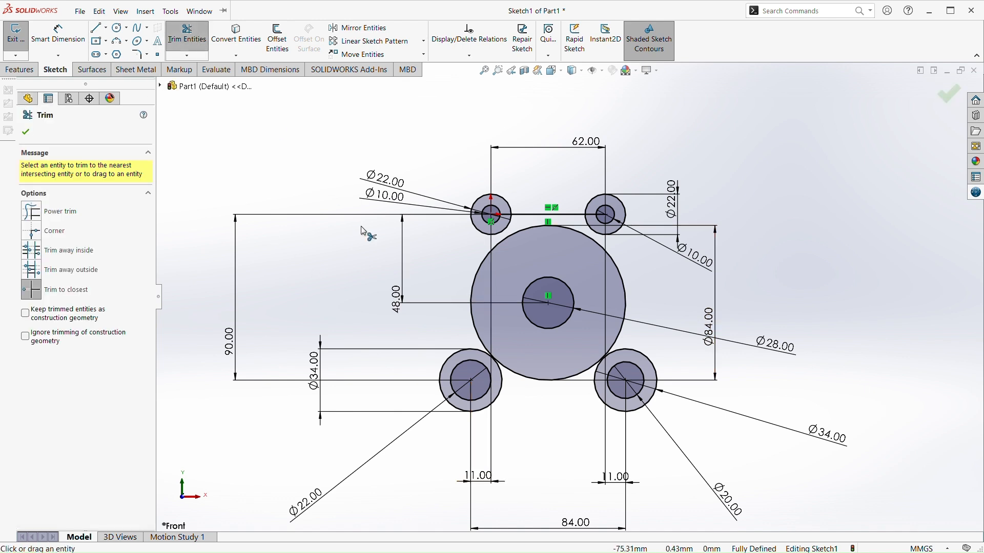
left_click(551, 381)
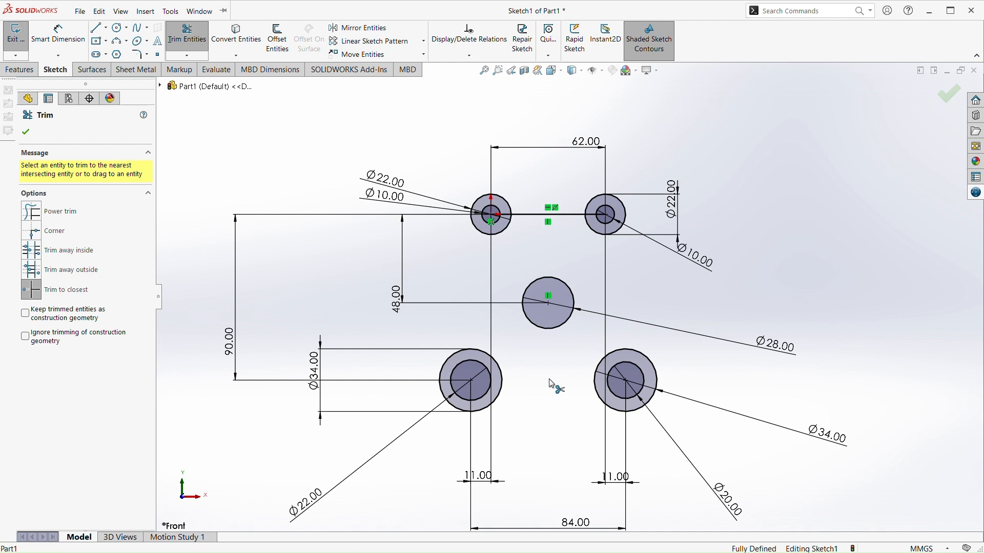
key("Escape")
key("ctrl+z")
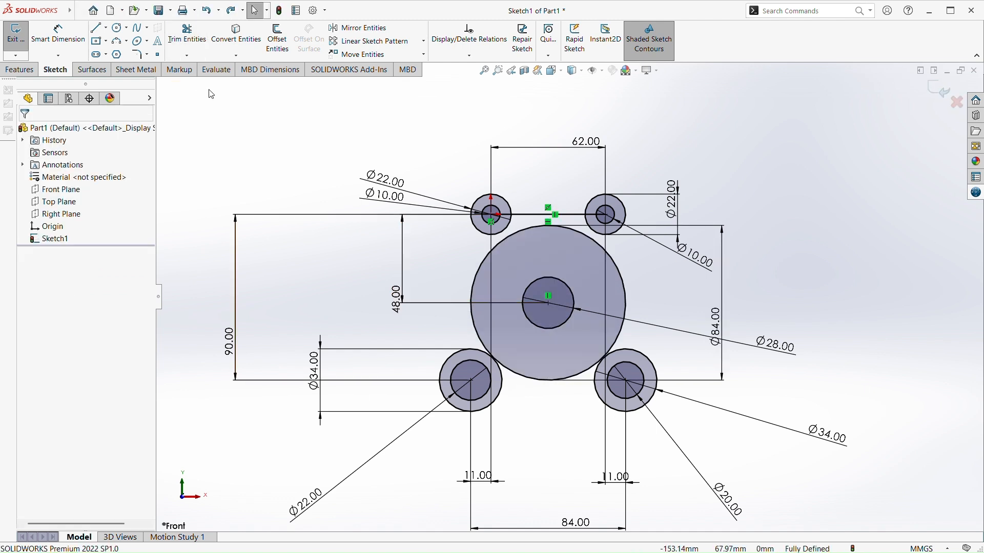
left_click(187, 36)
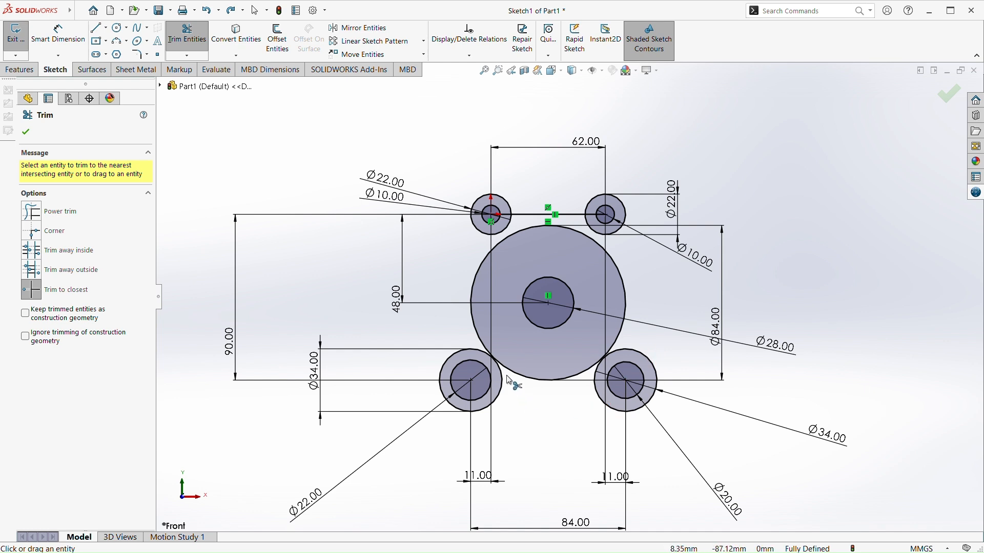
scroll(509, 382, "down", 2)
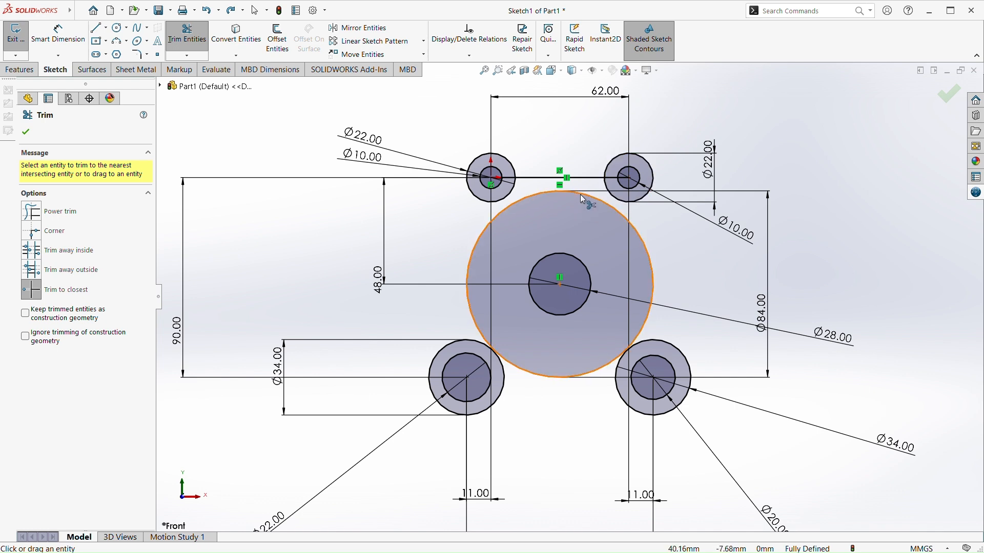
left_click(48, 218)
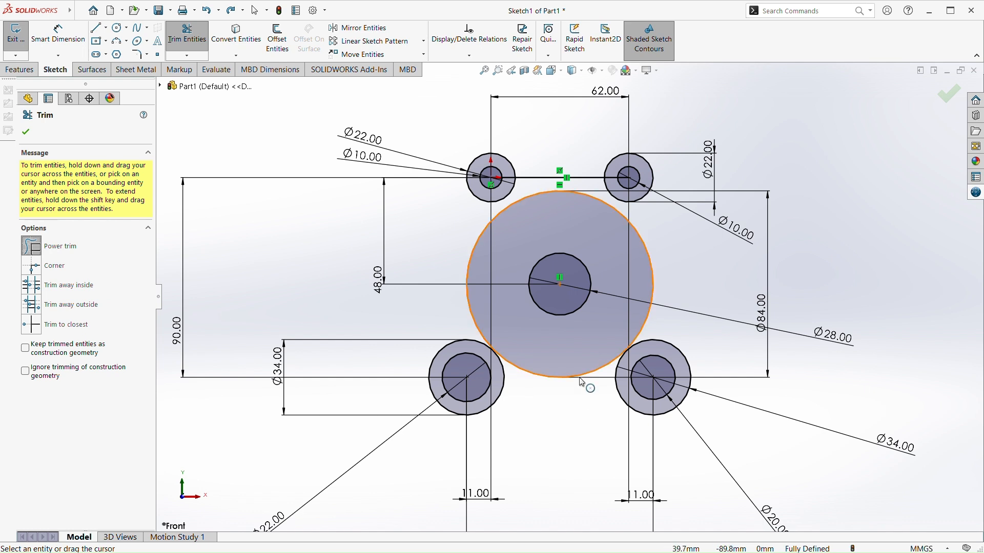
left_click(41, 330)
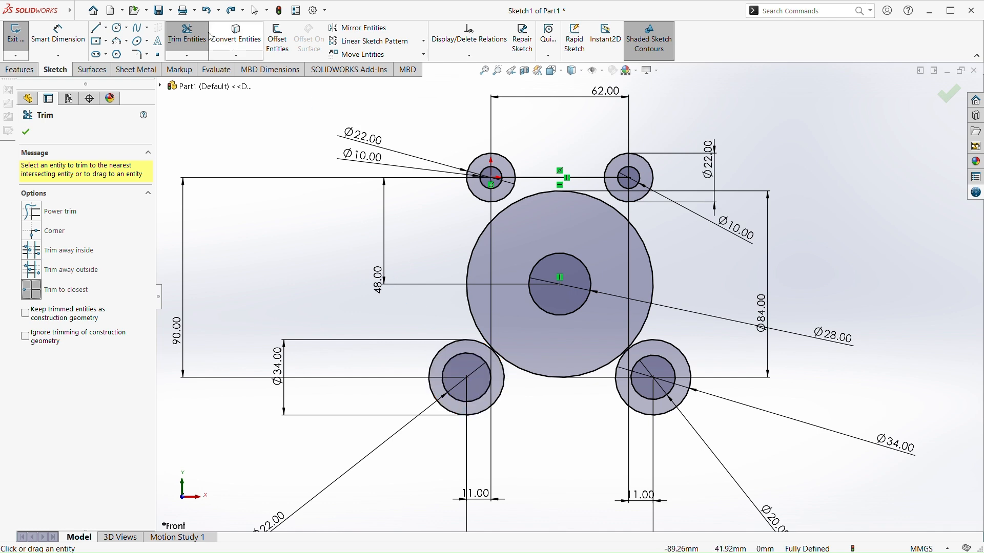
left_click(101, 30)
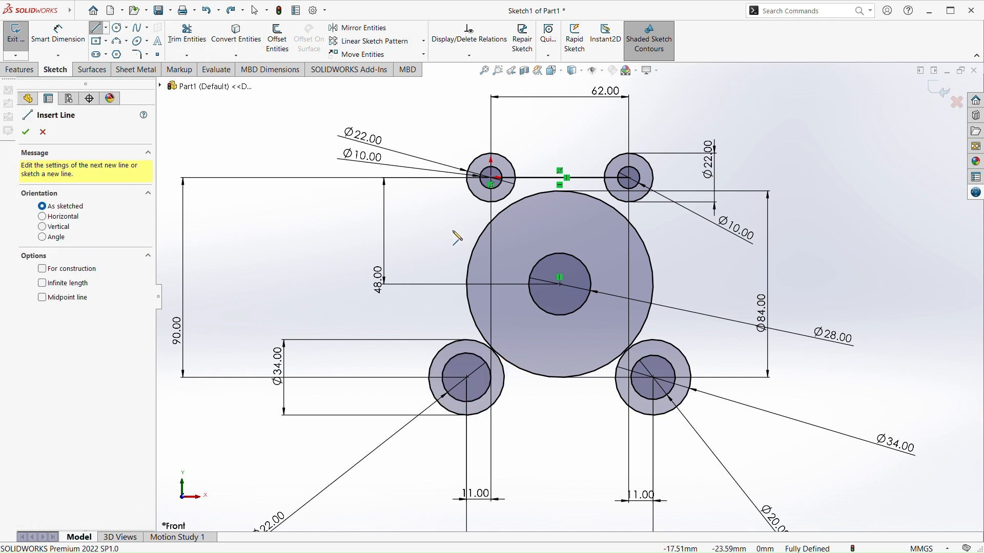
left_click(468, 182)
key("Escape")
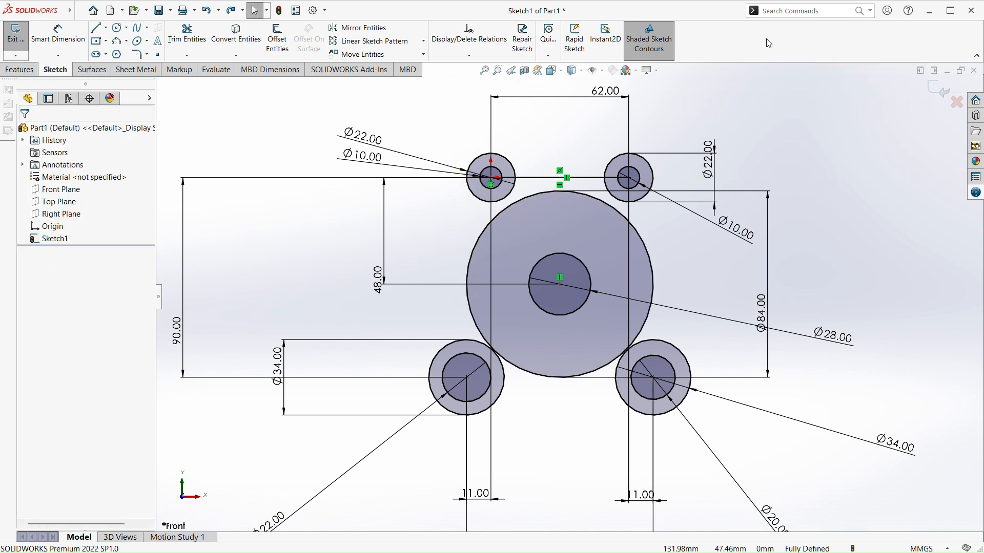
scroll(575, 261, "down", 3)
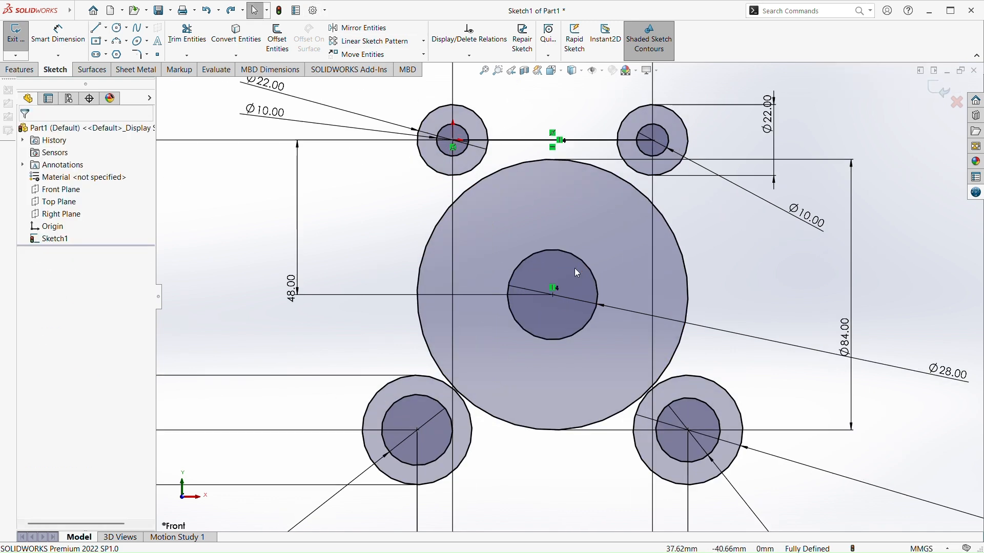
left_click(97, 29)
scroll(410, 154, "up", 1)
scroll(395, 123, "down", 3)
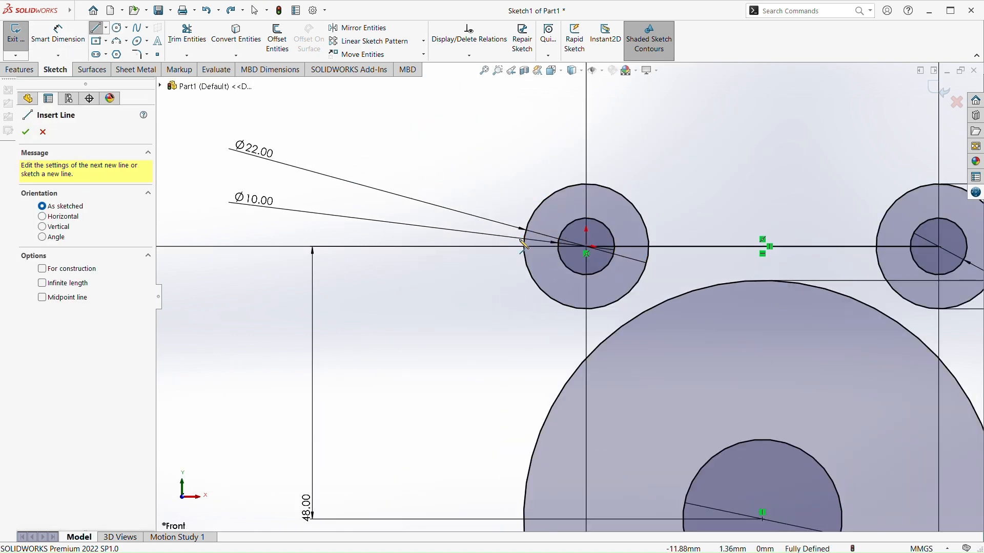
left_click(524, 250)
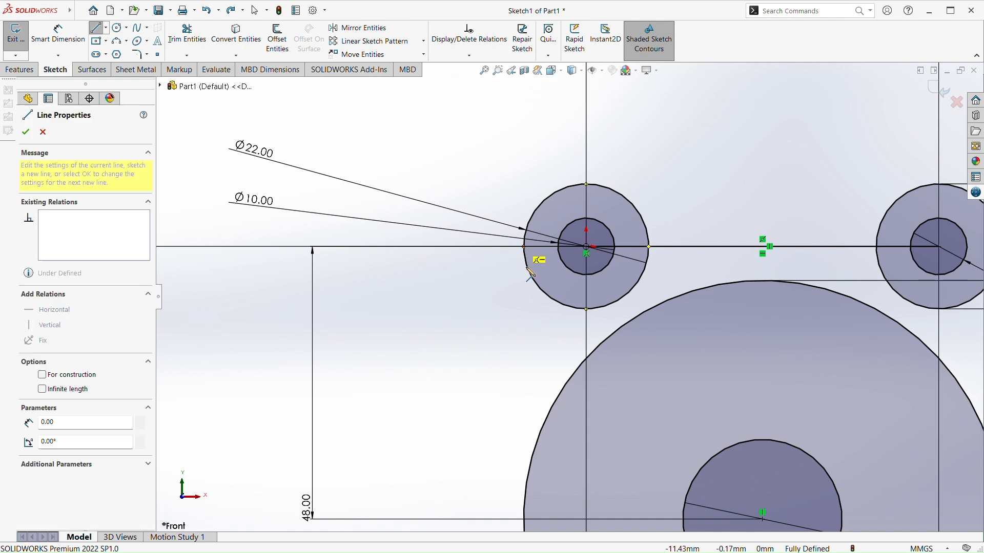
scroll(533, 336, "up", 5)
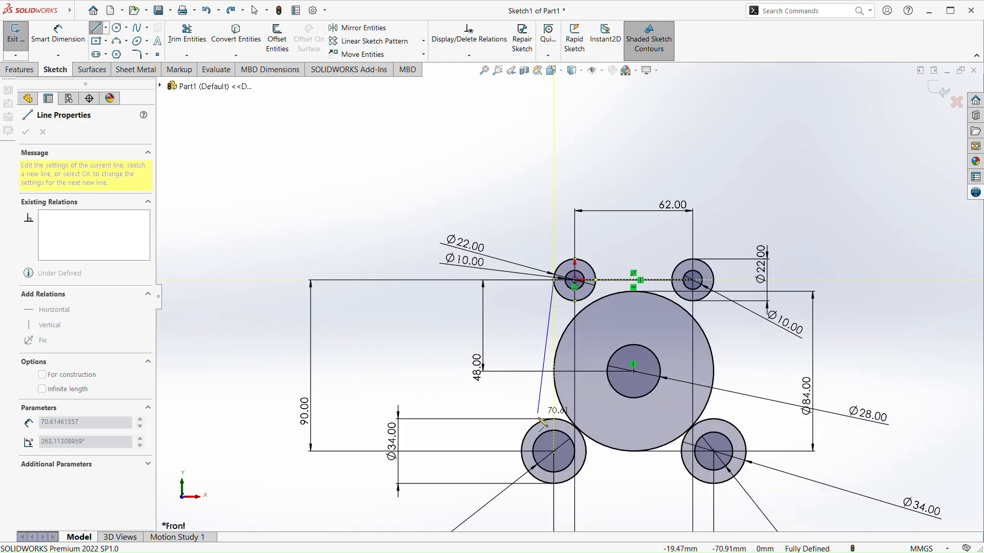
key("Escape")
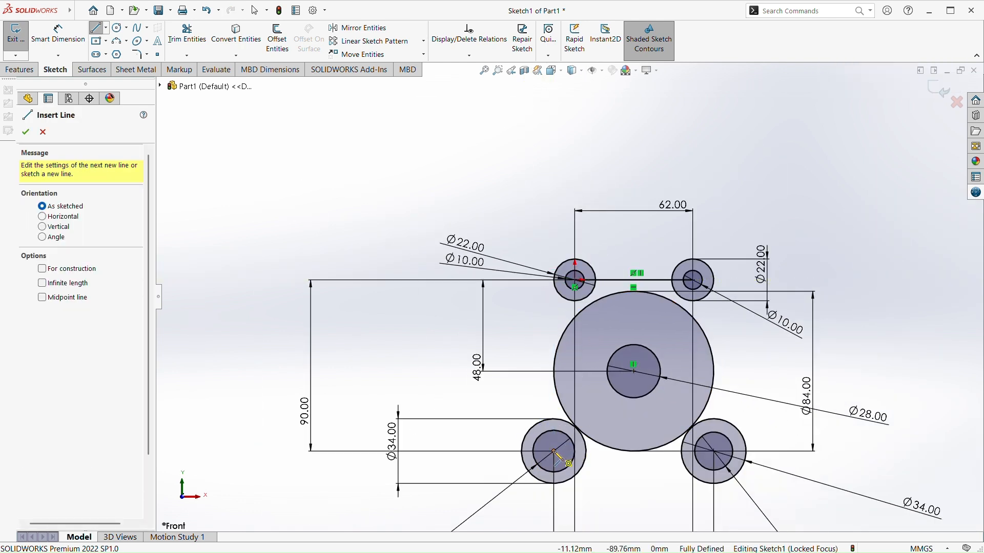
Try to draw a vertical line from the leftmost point of the upper-left 22 mm circle down to the lower-left circles' centre
left_click(95, 27)
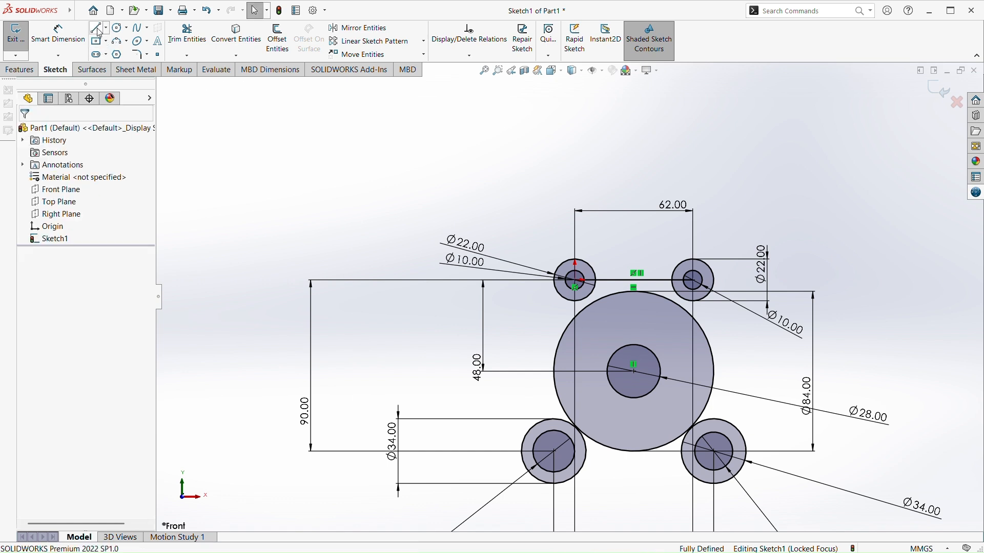
left_click(96, 29)
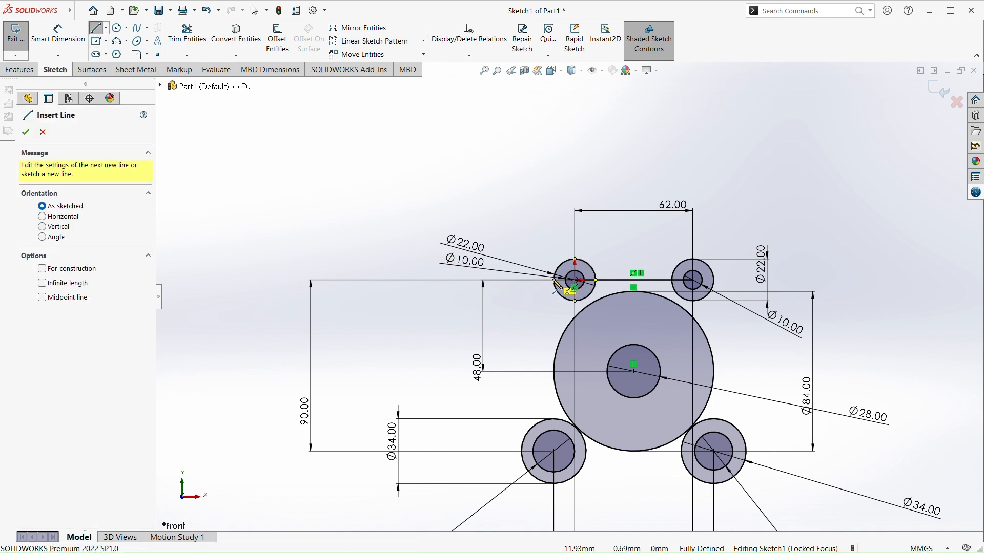
scroll(557, 285, "down", 6)
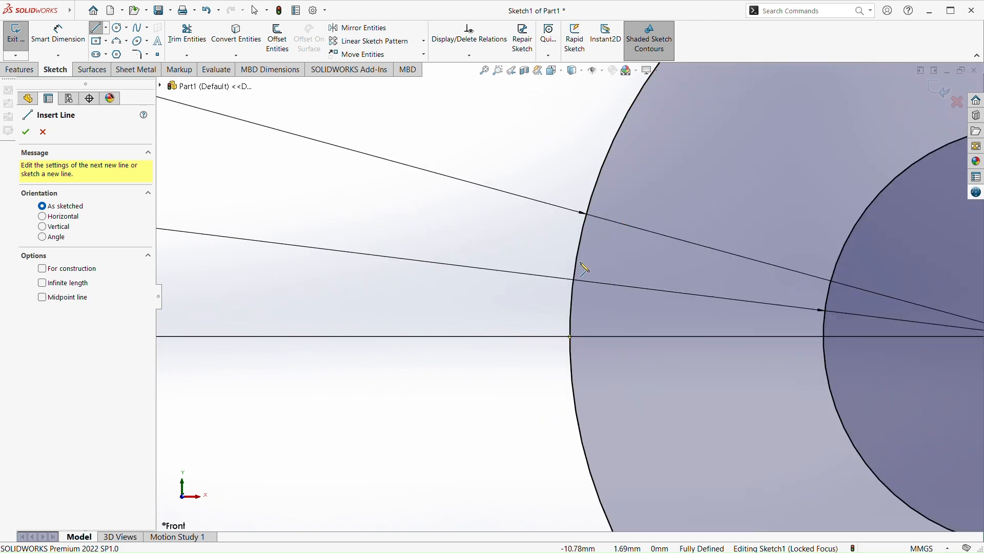
left_click(570, 337)
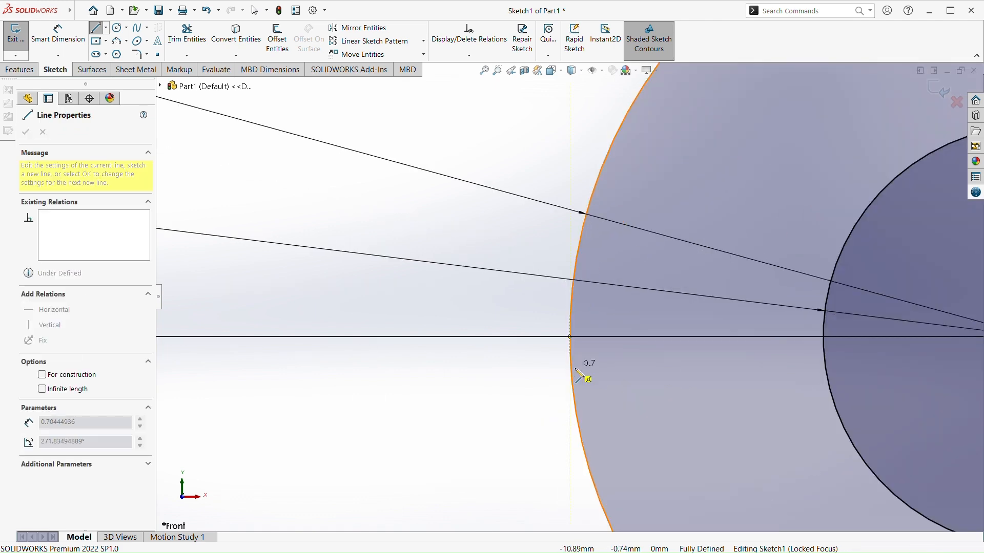
scroll(566, 410, "up", 5)
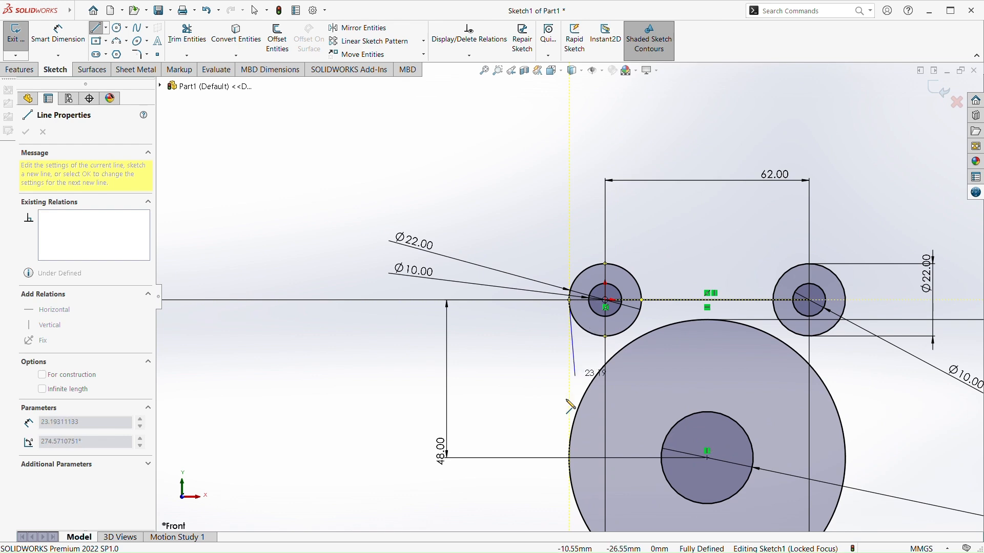
scroll(568, 300, "up", 5)
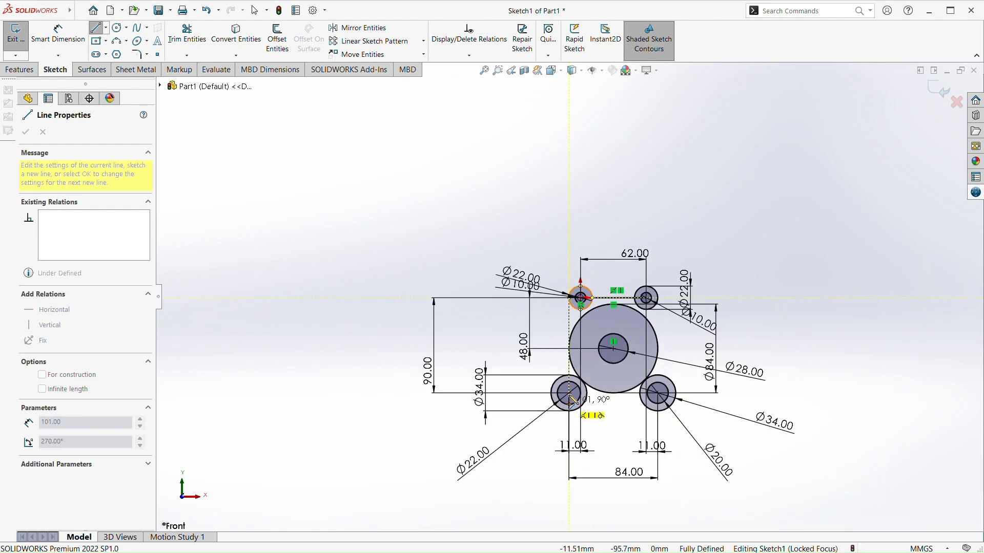
double_click(570, 394)
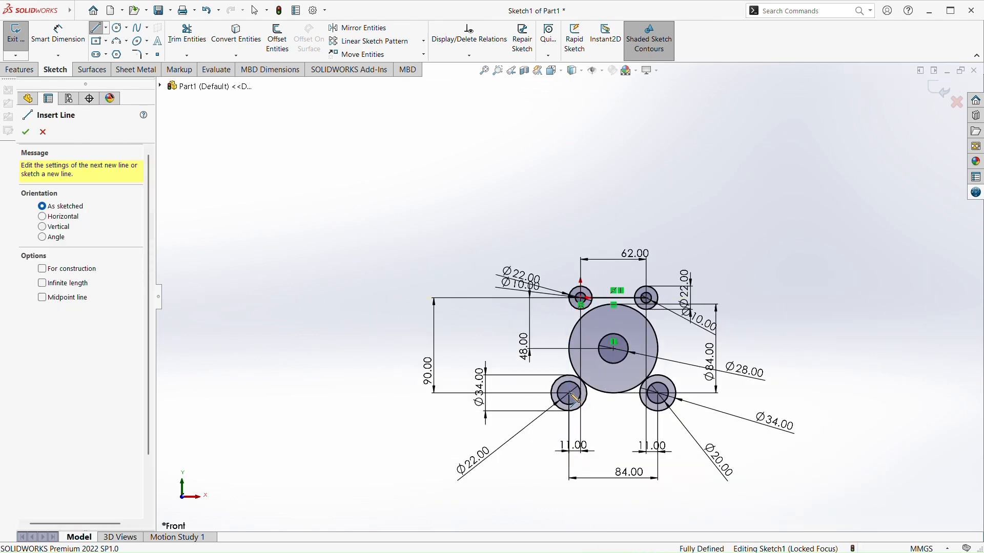
scroll(574, 402, "down", 5)
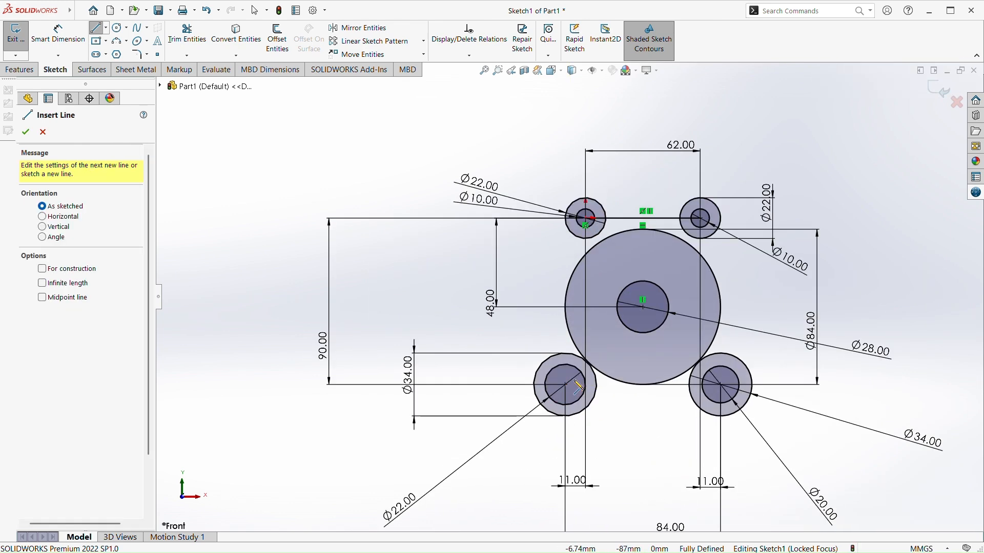
left_click(98, 30)
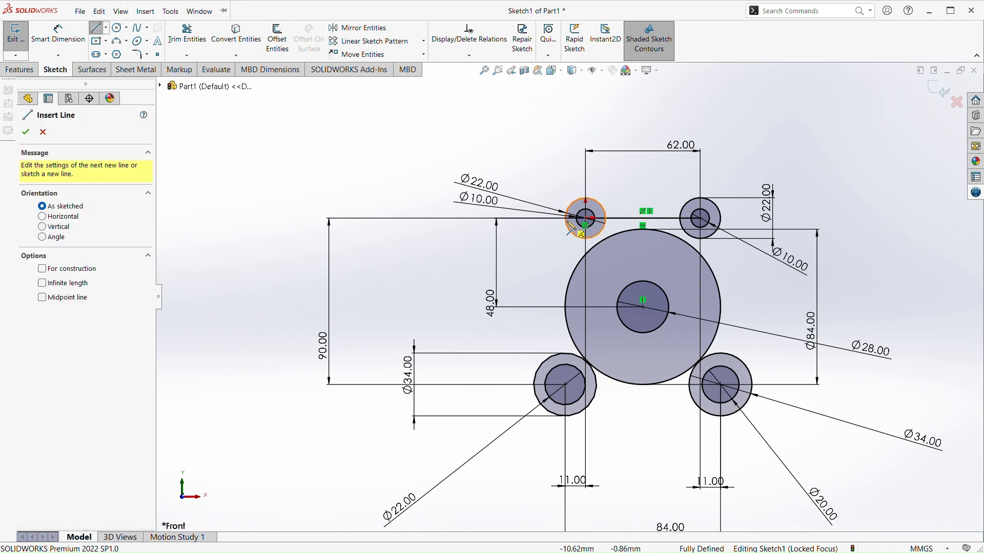
left_click(566, 218)
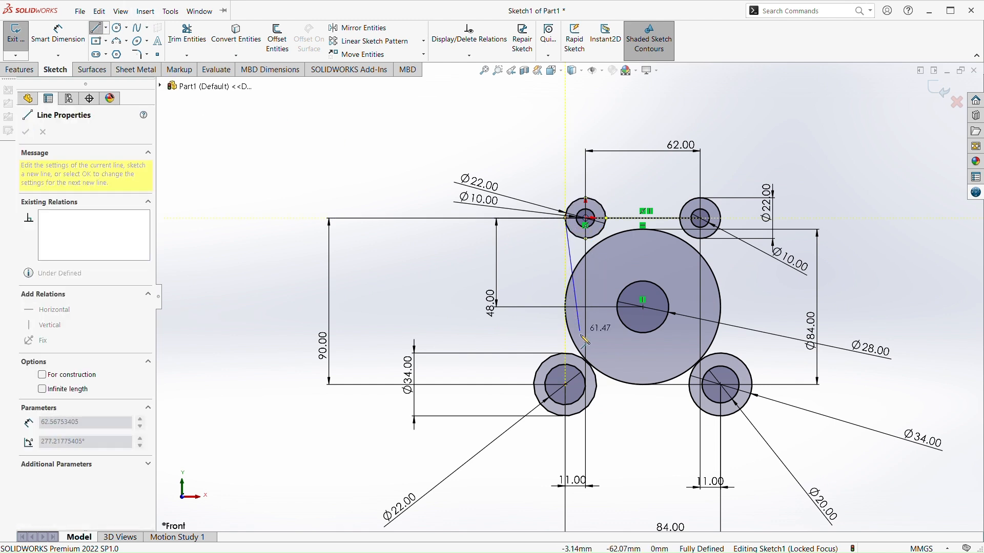
left_click(565, 384)
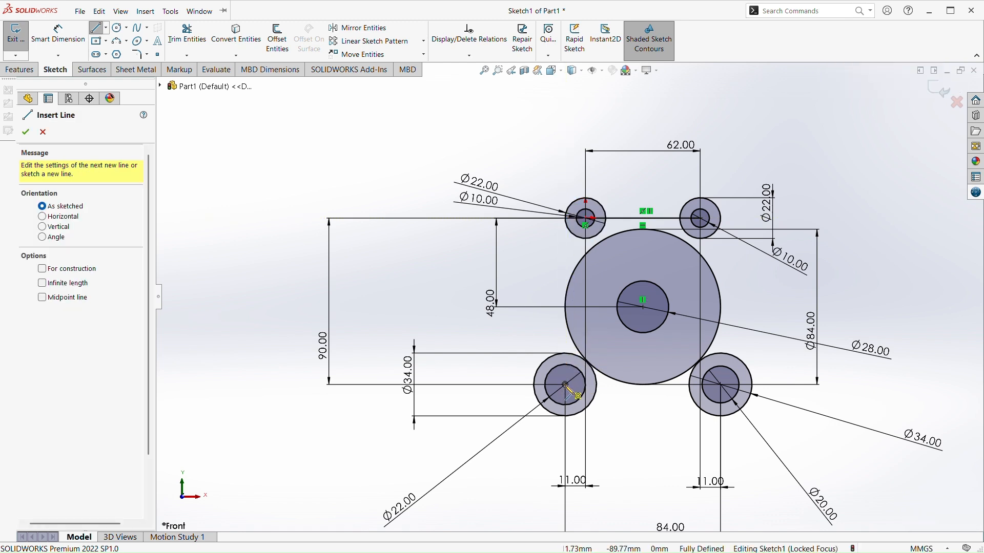
Draw a 90 mm vertical line from the lower-left circles' centre up to the leftmost point of the upper-left 22 mm circle
left_click(565, 384)
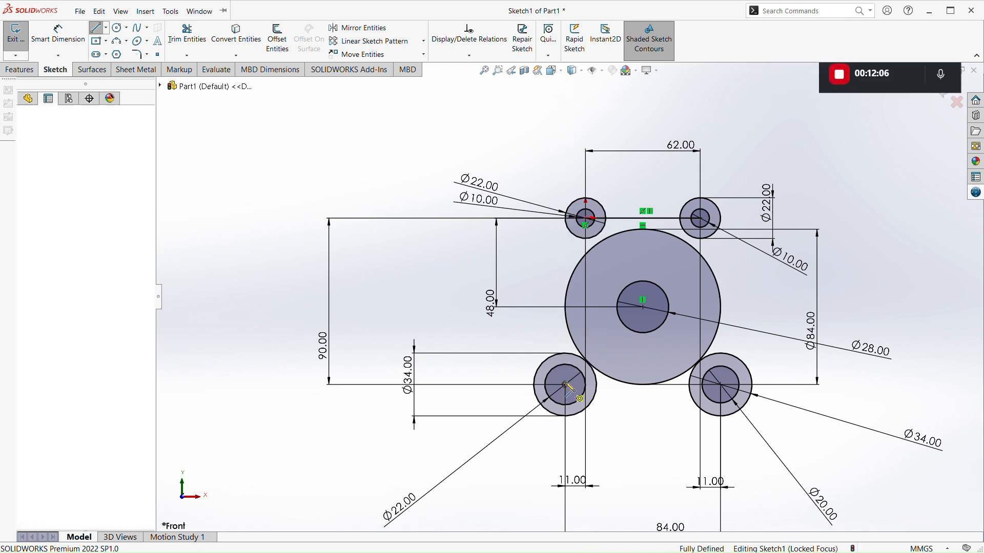
left_click(565, 219)
key("Escape")
scroll(584, 286, "down", 2)
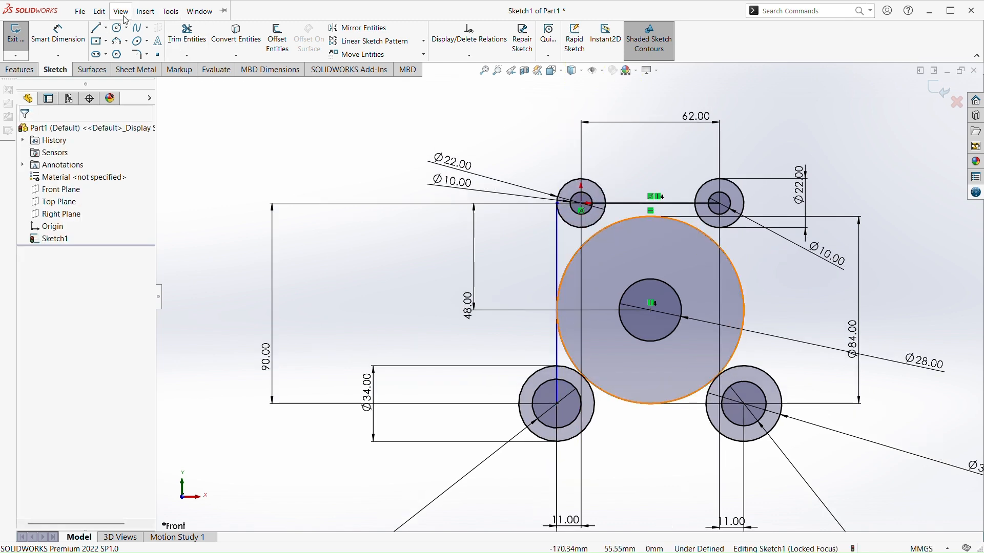
left_click(97, 27)
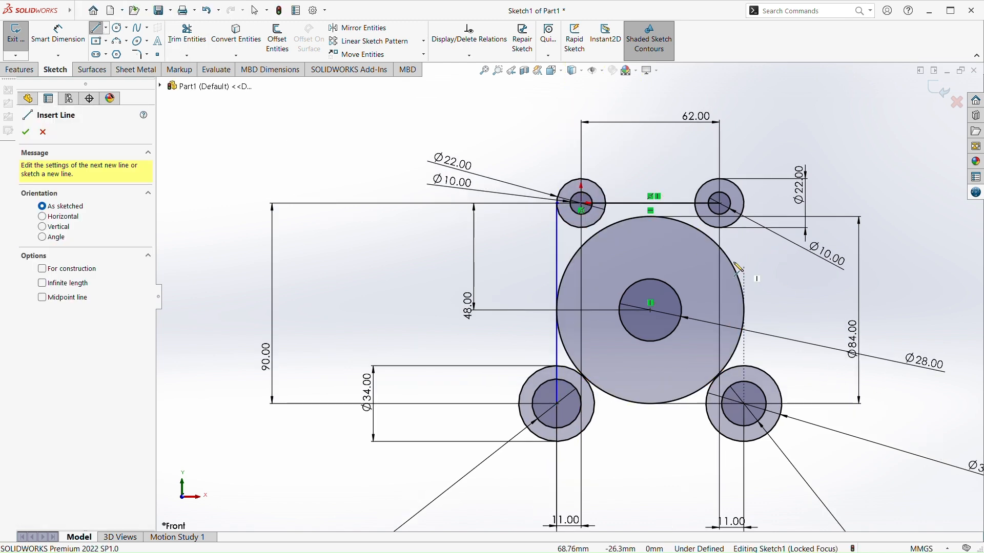
left_click(721, 204)
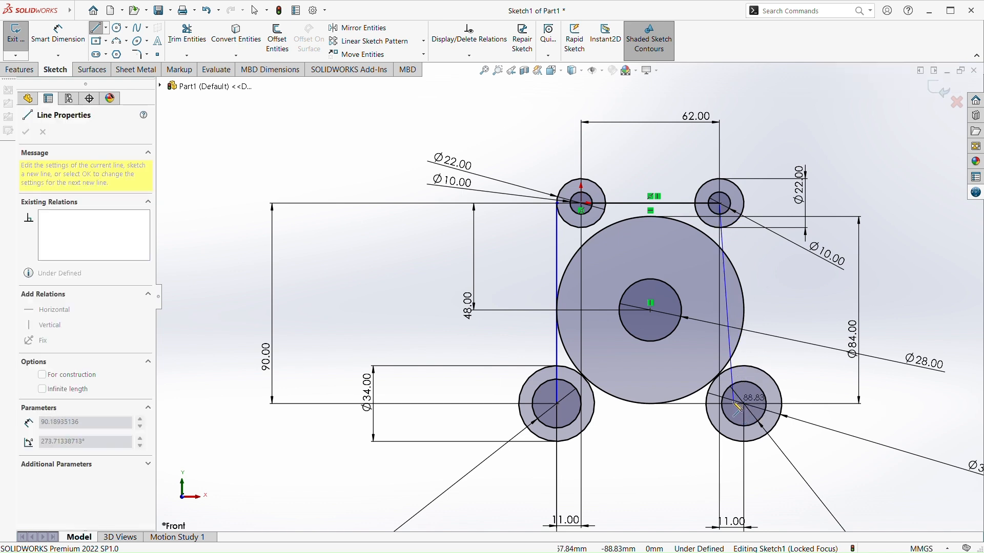
key("Escape")
key("Escape")
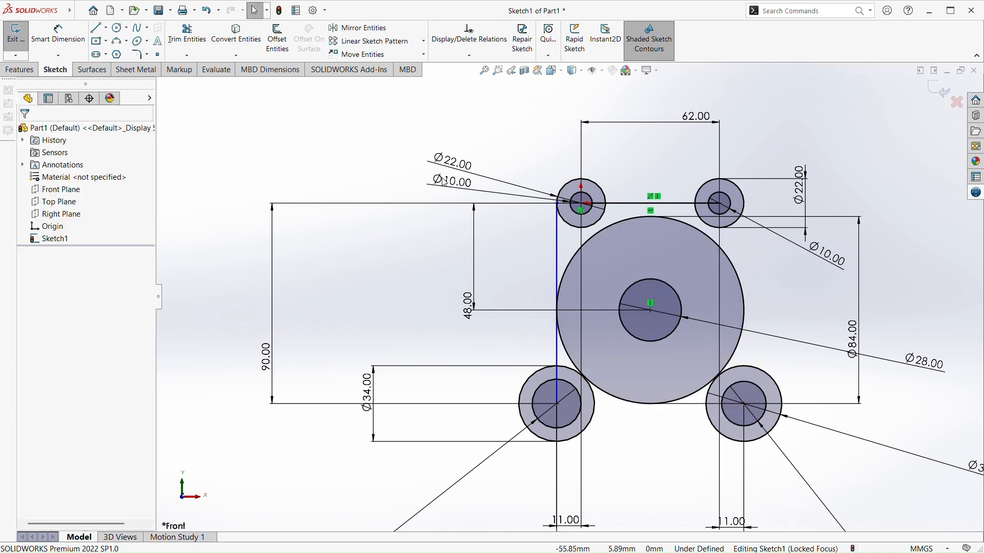
Draw a 90 mm vertical line from the rightmost point of the upper-right 22 mm circle down to the lower-right circles' centre
left_click(97, 29)
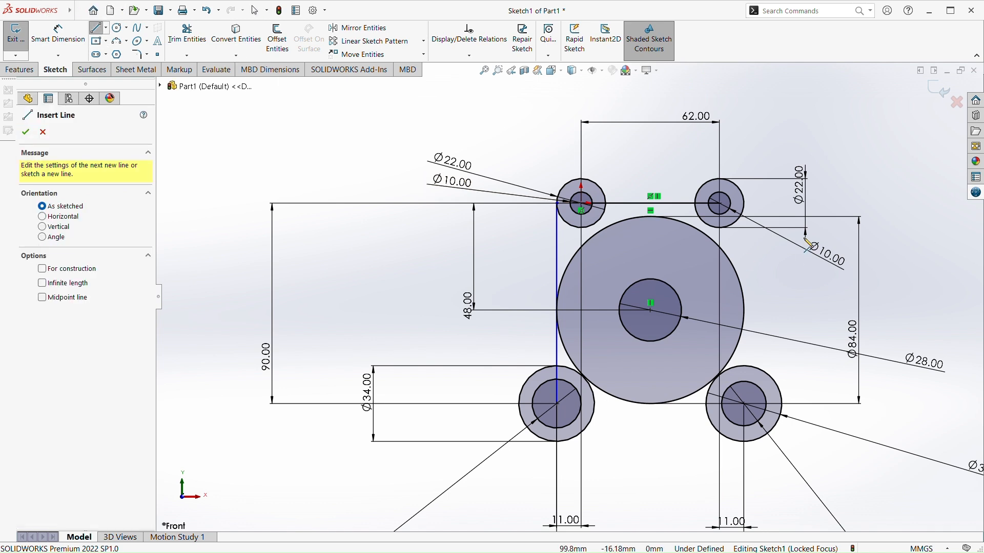
left_click(751, 211)
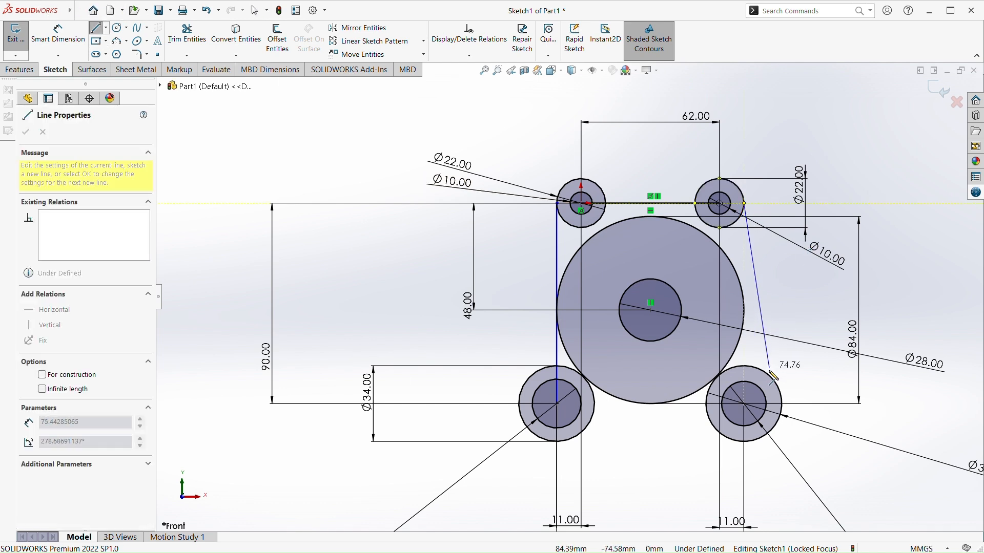
left_click(744, 404)
key("Escape")
key("Escape")
scroll(532, 328, "up", 3)
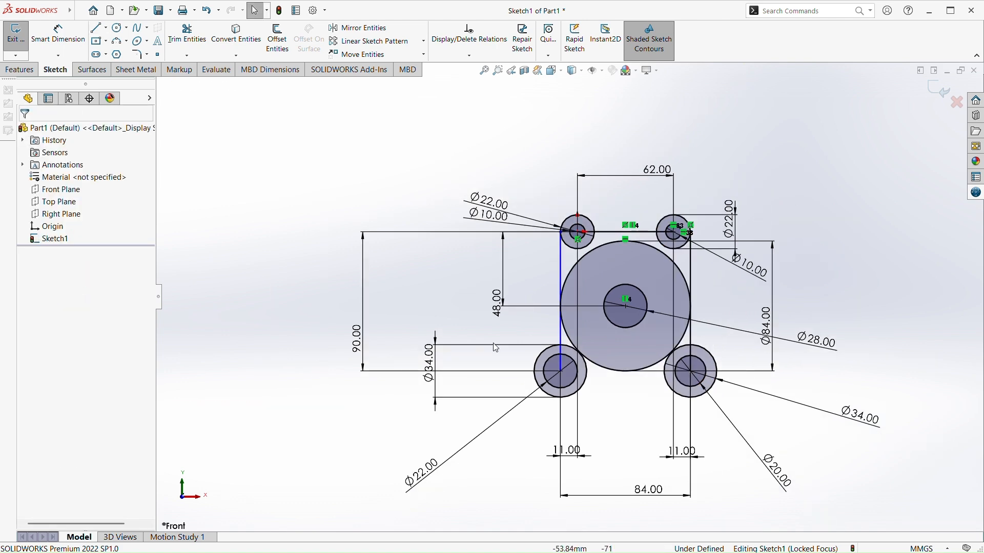
Trim the lower half of the 84 mm middle circle to the closest intersections with the two vertical lines
scroll(528, 368, "down", 3)
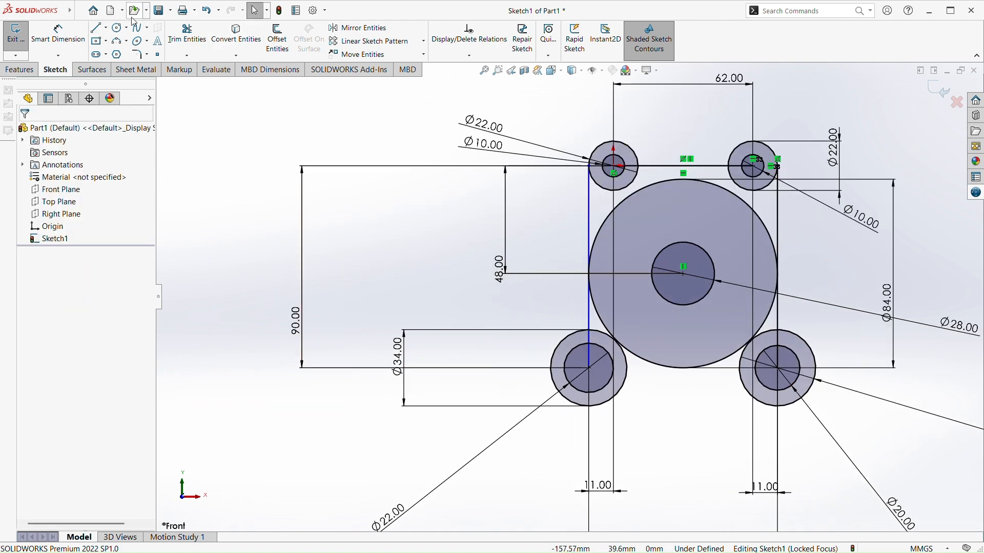
left_click(195, 55)
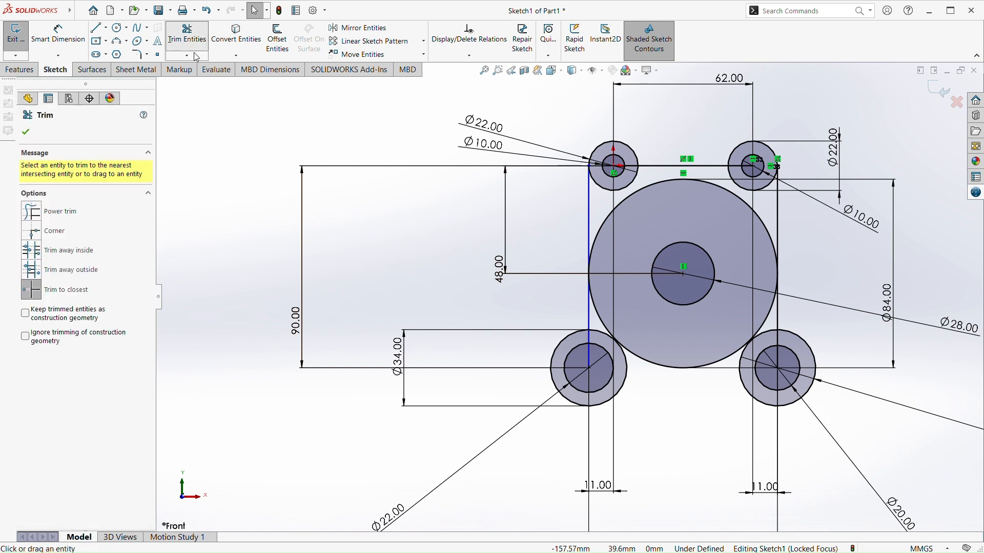
left_click(701, 370)
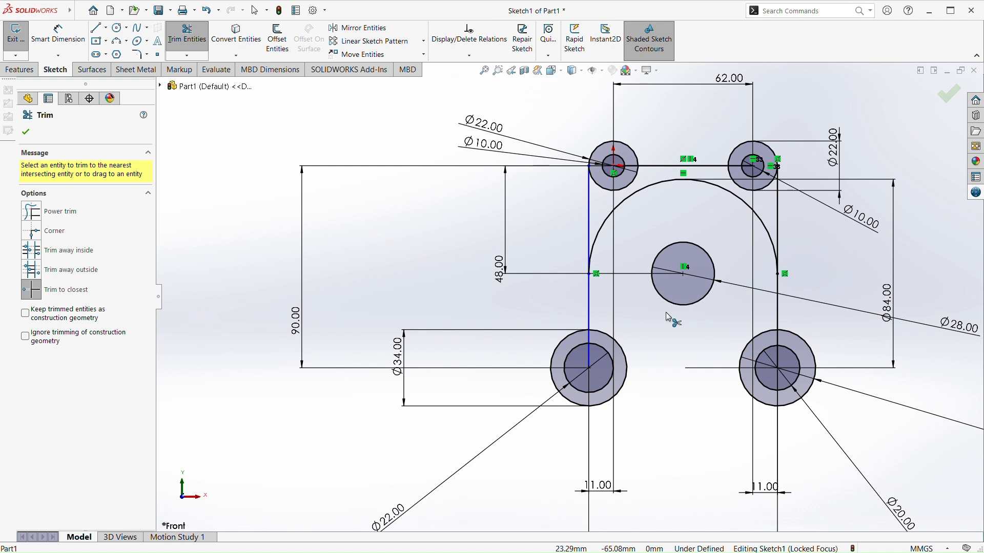
key("Escape")
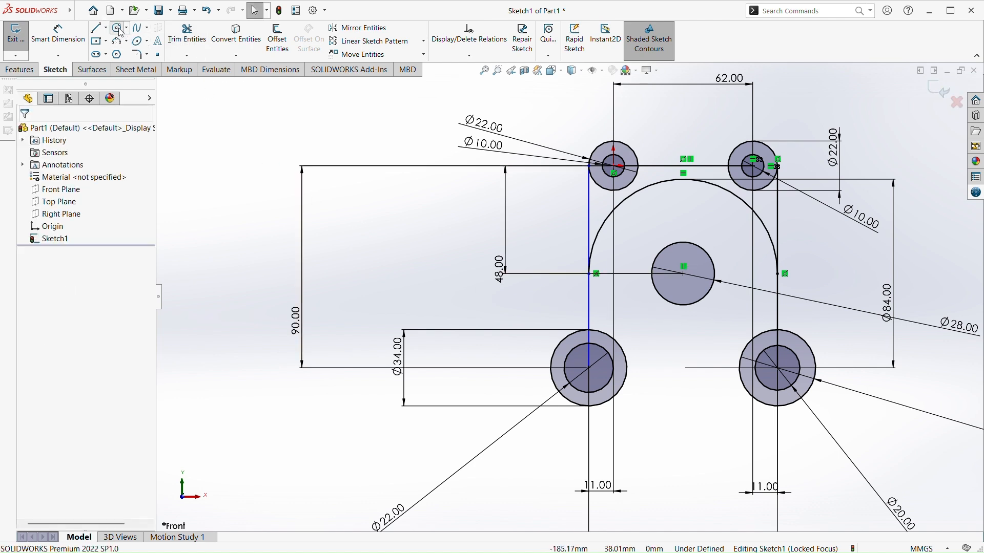
Sketch two circles outside the vertical side lines, about 39 mm in diameter on the left and about 44 mm on the right
left_click(121, 30)
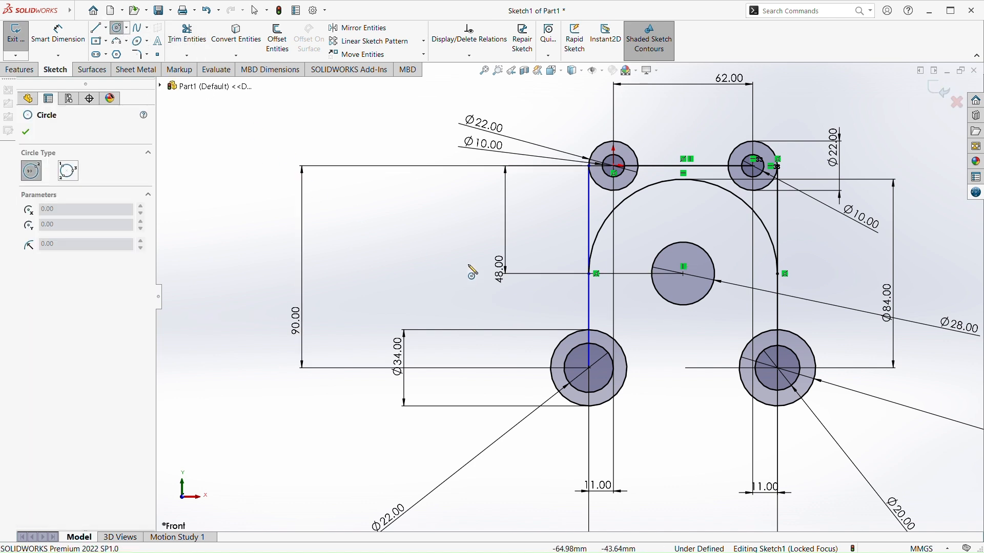
left_click(533, 285)
left_click(490, 272)
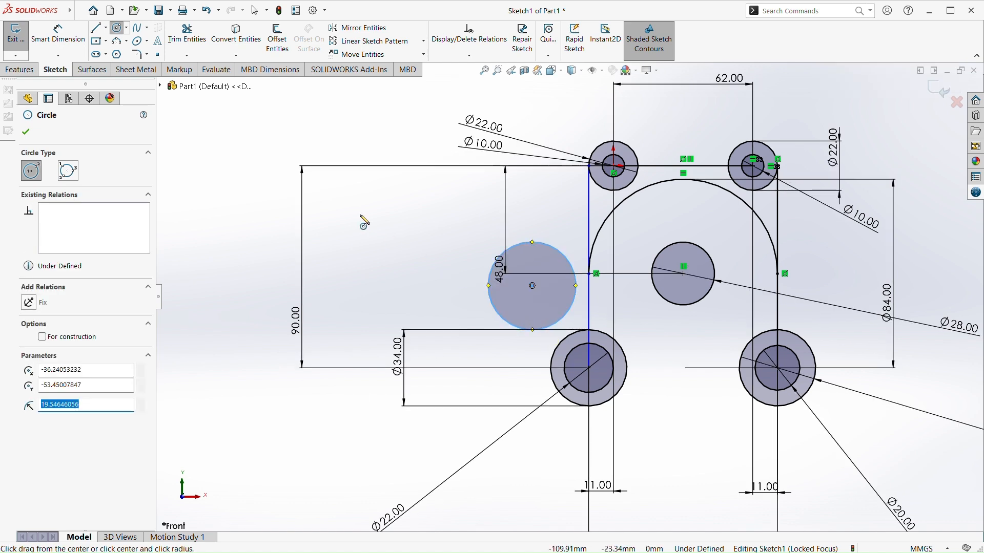
left_click(856, 286)
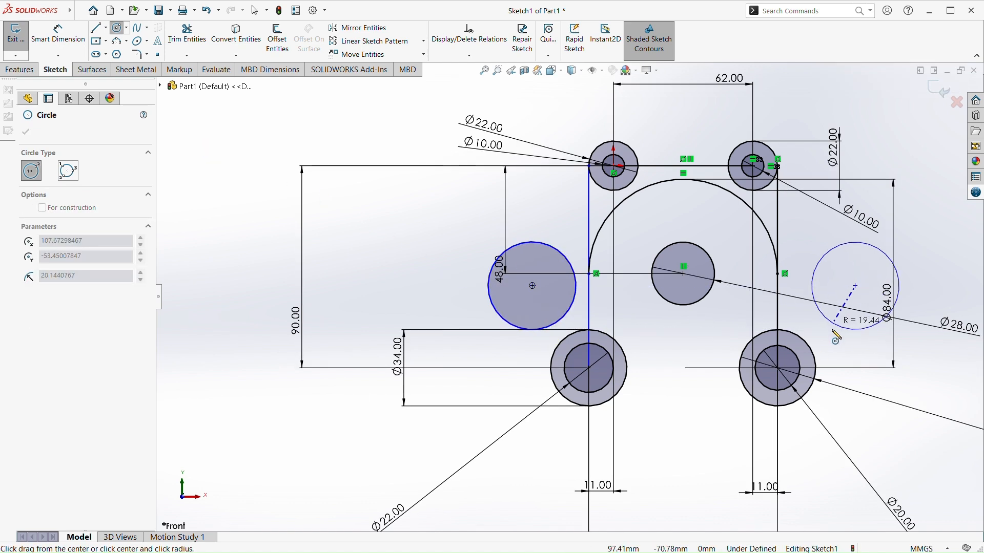
left_click(831, 328)
key("Escape")
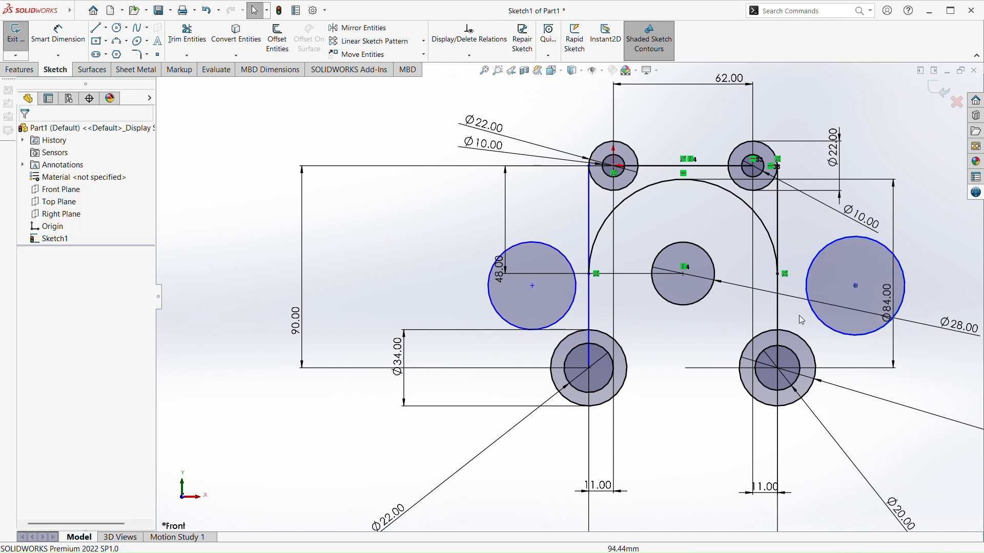
left_click(38, 29)
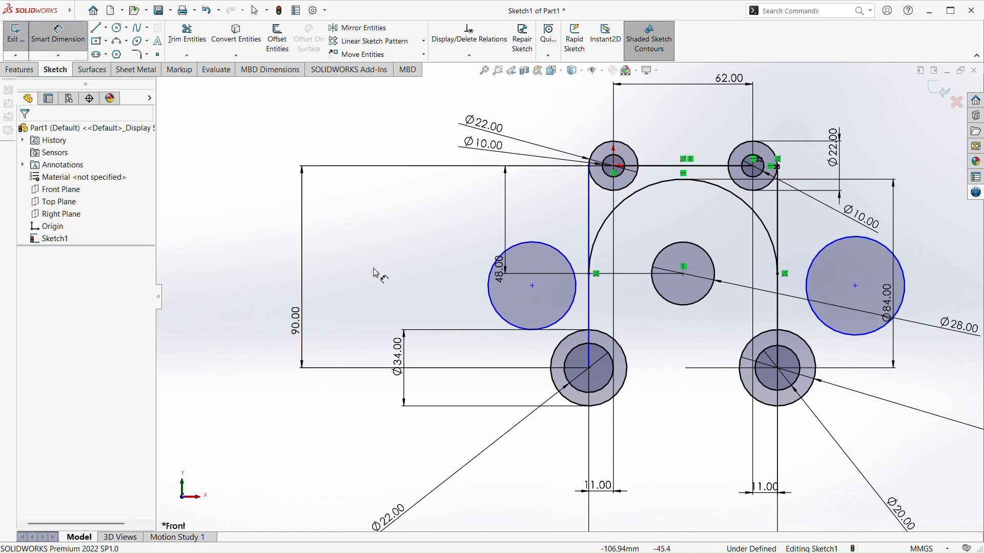
left_click(546, 245)
key("Escape")
key("Escape")
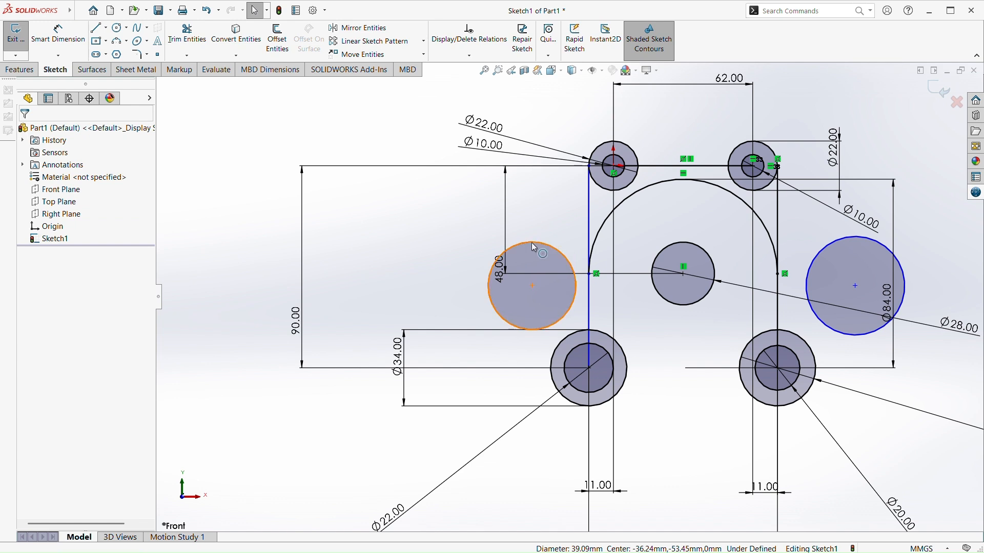
Make the new left outer circle tangent to the left vertical side line
left_click(543, 246)
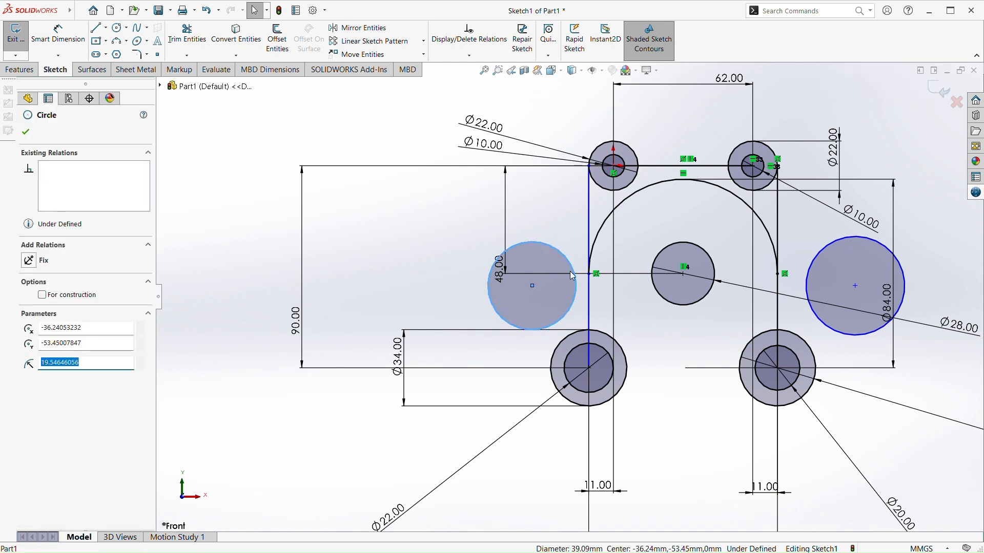
left_click(588, 306)
left_click(589, 310, "ctrl")
left_click(41, 314)
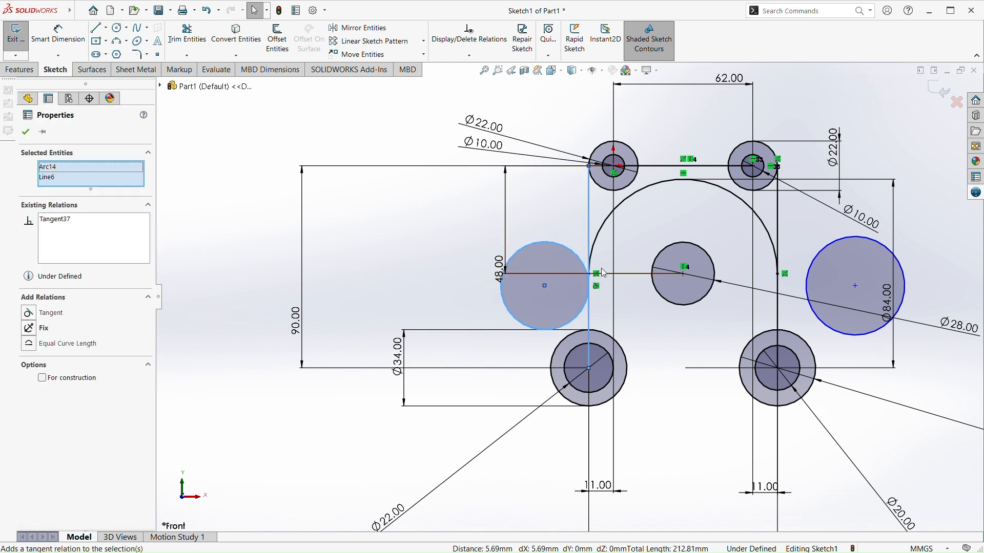
key("Escape")
Make the left outer circle tangent to the lower-left 34 mm circle
left_click(519, 324)
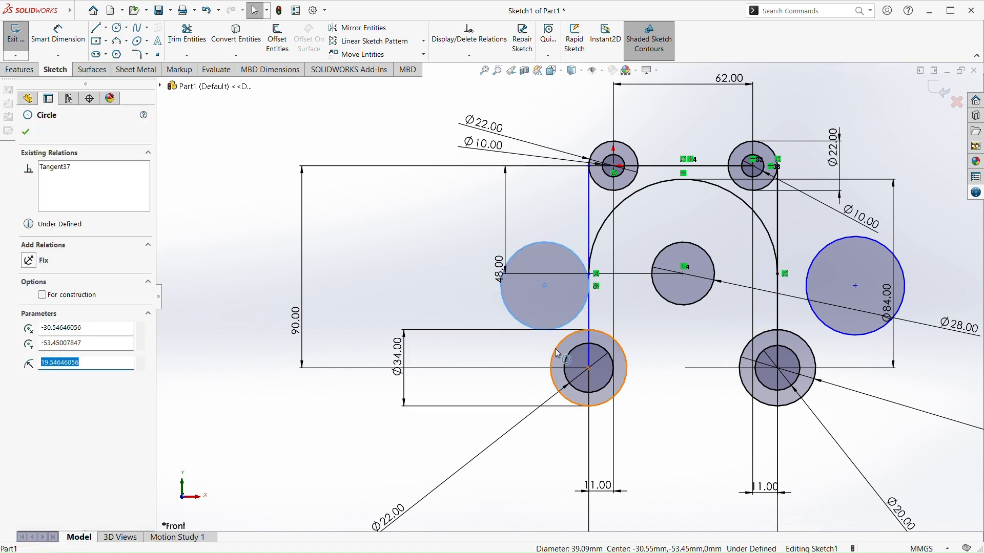
left_click(581, 333, "ctrl")
left_click(45, 328)
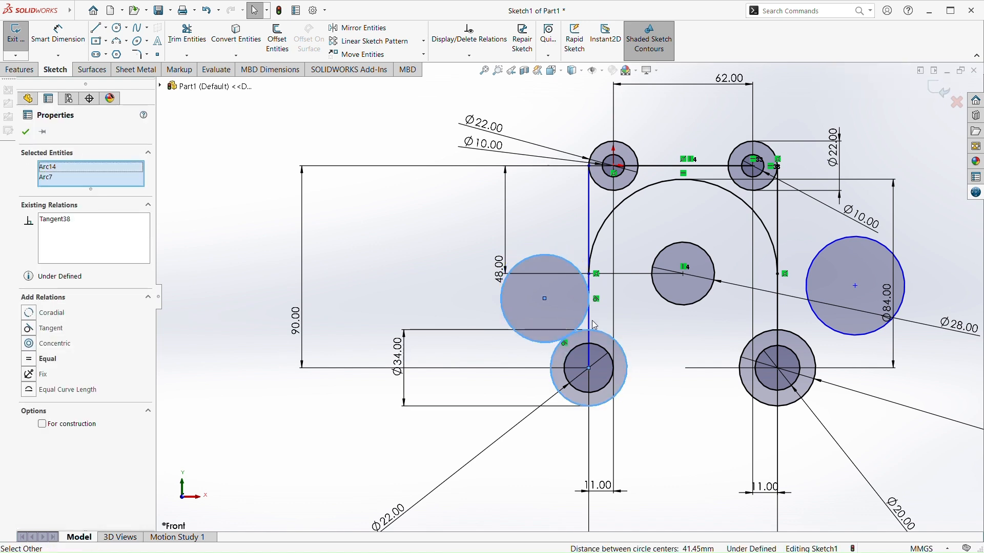
left_click(464, 271)
Dimension the left outer circle's diameter to 24 mm
left_click(54, 44)
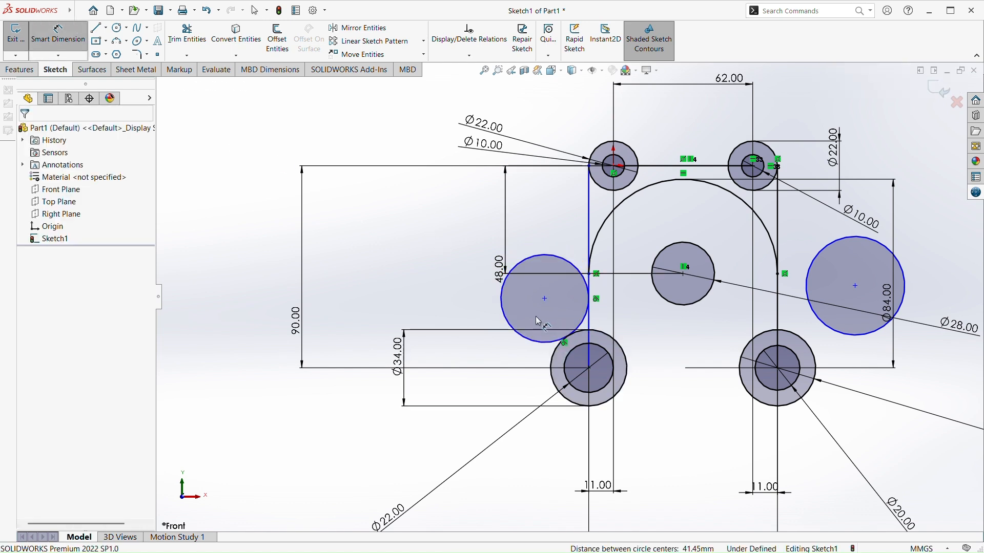
left_click(503, 303)
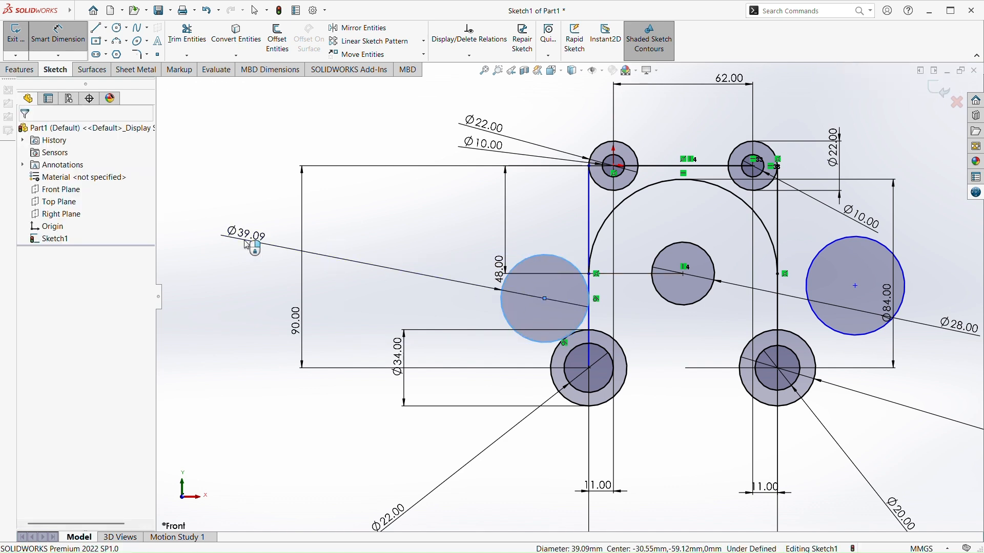
left_click(249, 245)
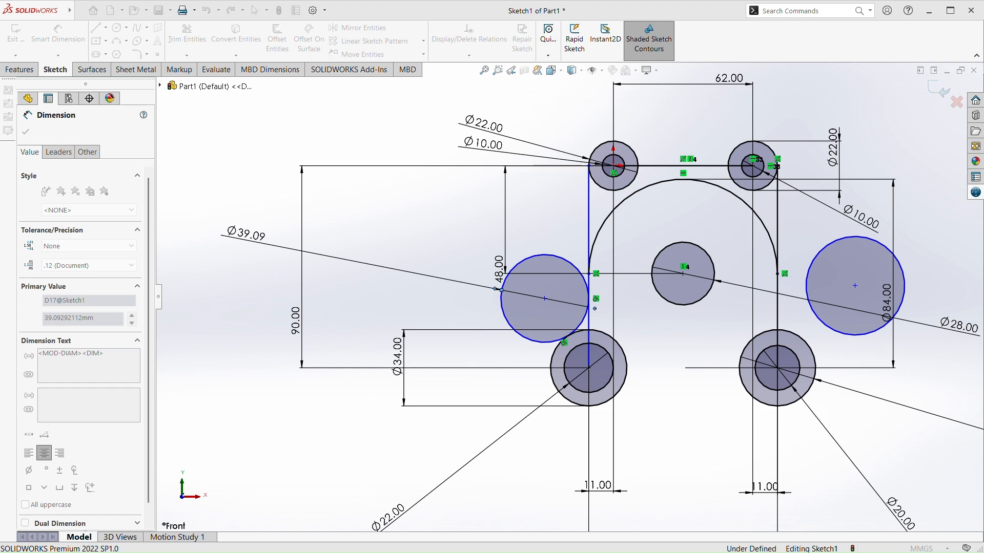
type("24")
key("Return")
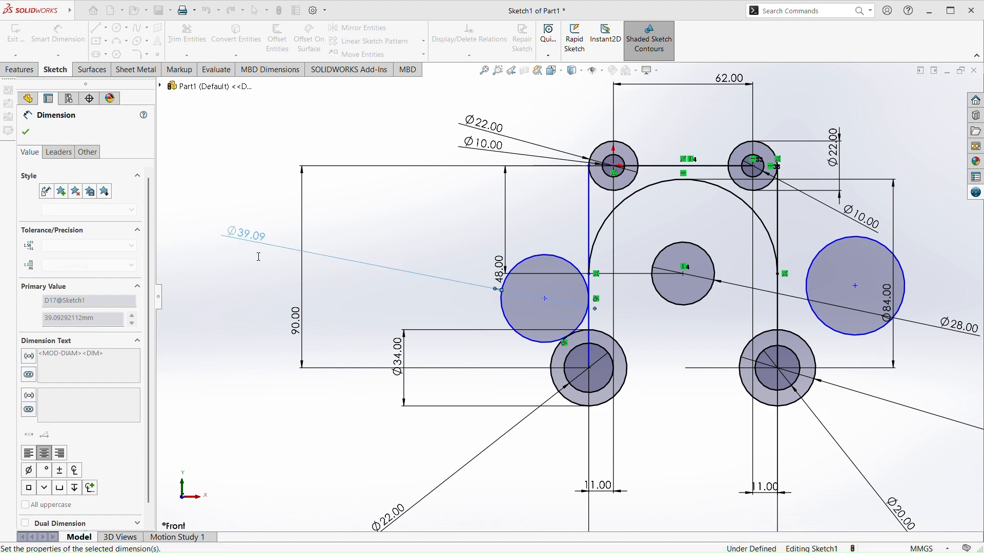
key("Escape")
Make the new right outer circle tangent to the right vertical side line
scroll(648, 357, "down", 2)
scroll(649, 357, "up", 3)
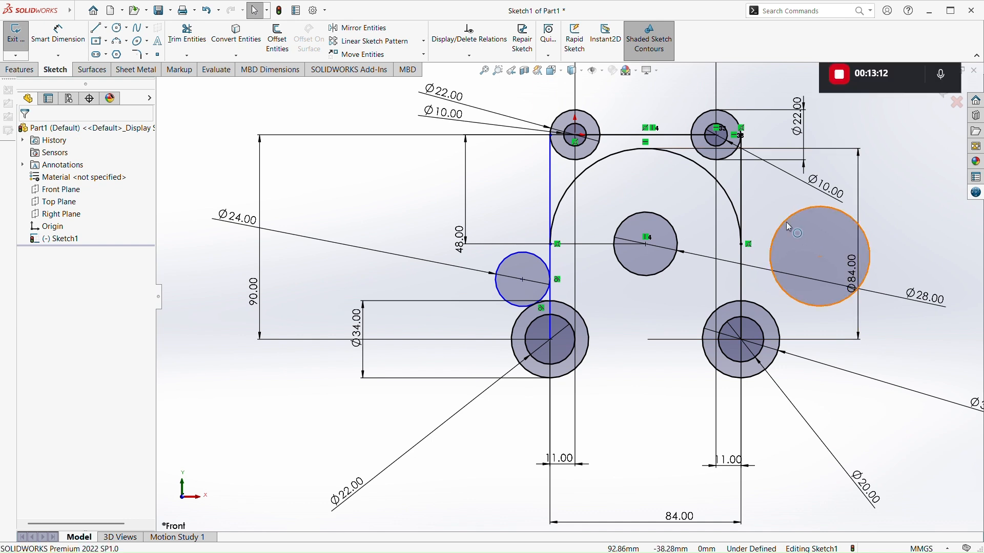
left_click(787, 228)
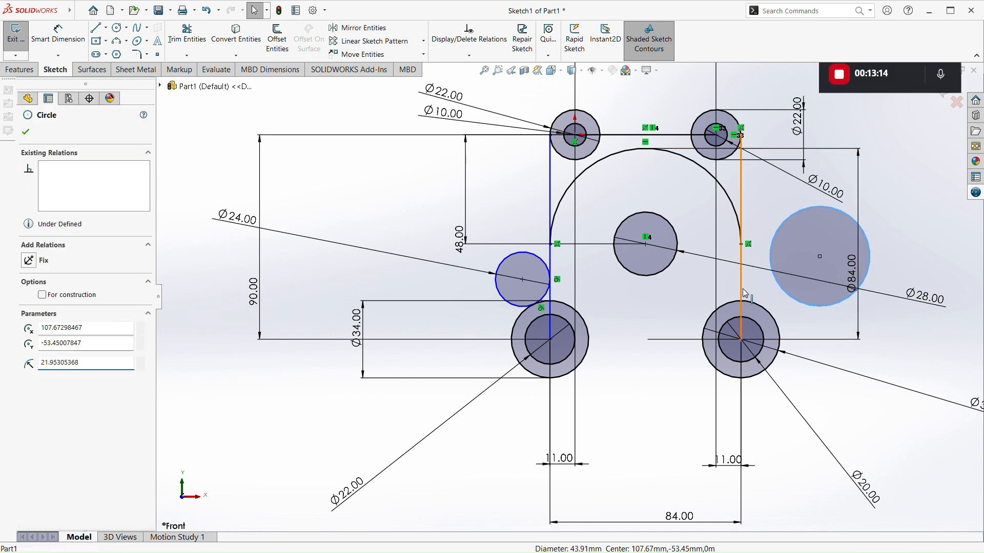
left_click(742, 290, "ctrl")
left_click(774, 252)
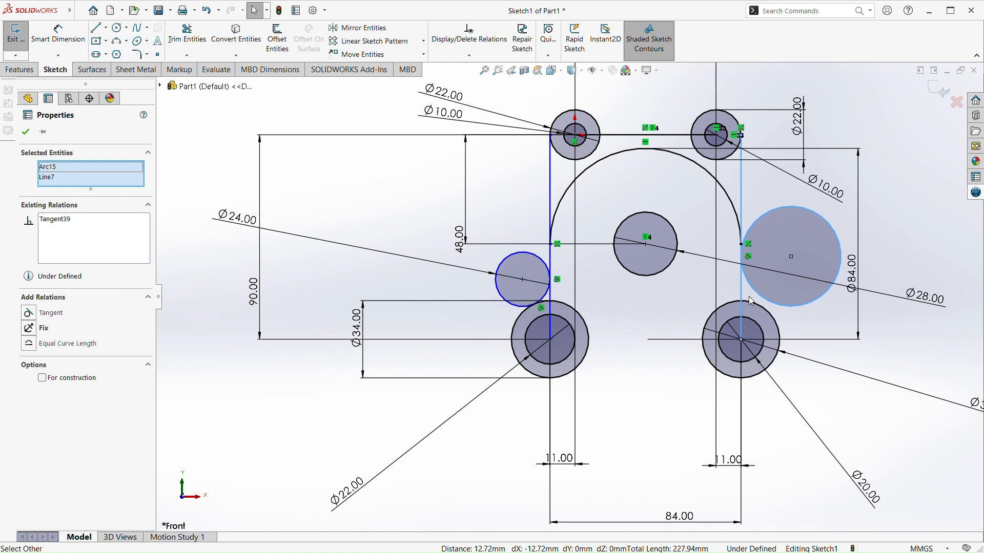
key("Escape")
Make the right outer circle tangent to the lower-right 34 mm circle
left_click(800, 306)
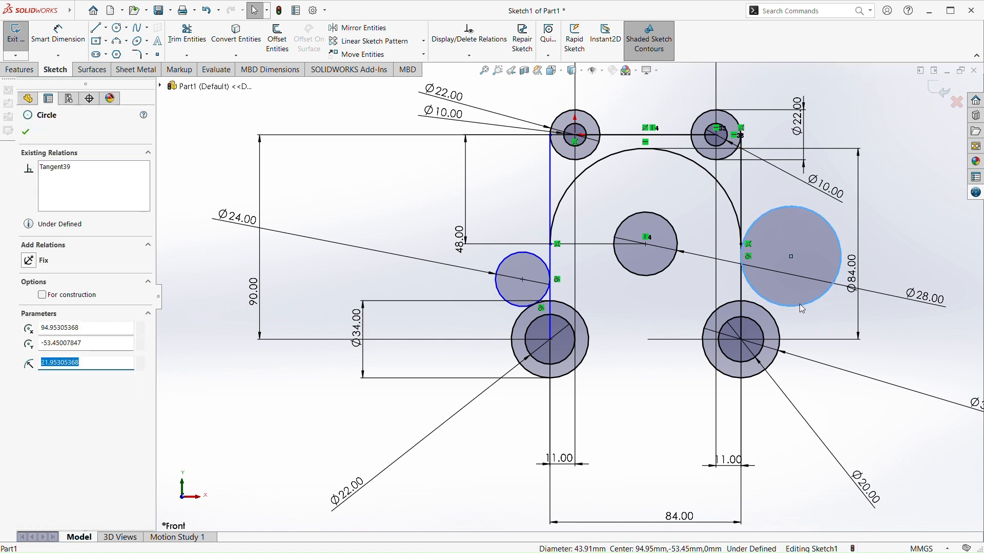
left_click(759, 308, "ctrl")
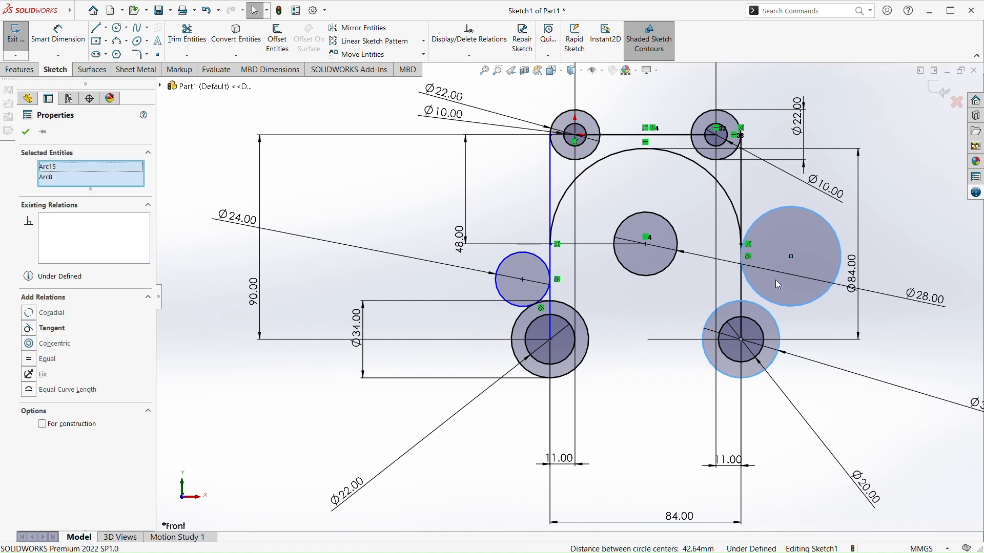
left_click(797, 261)
key("Escape")
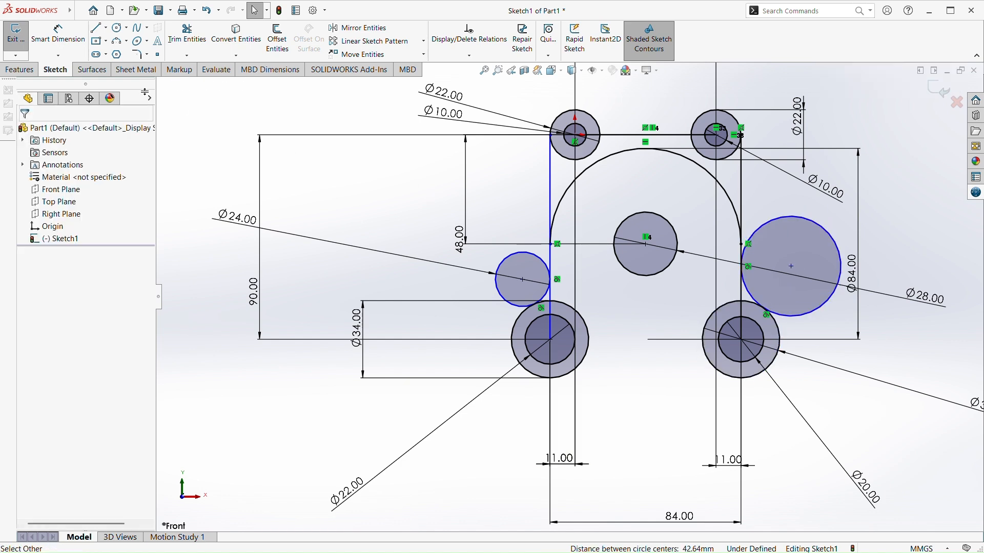
Dimension the right outer circle's diameter to 22 mm
left_click(87, 39)
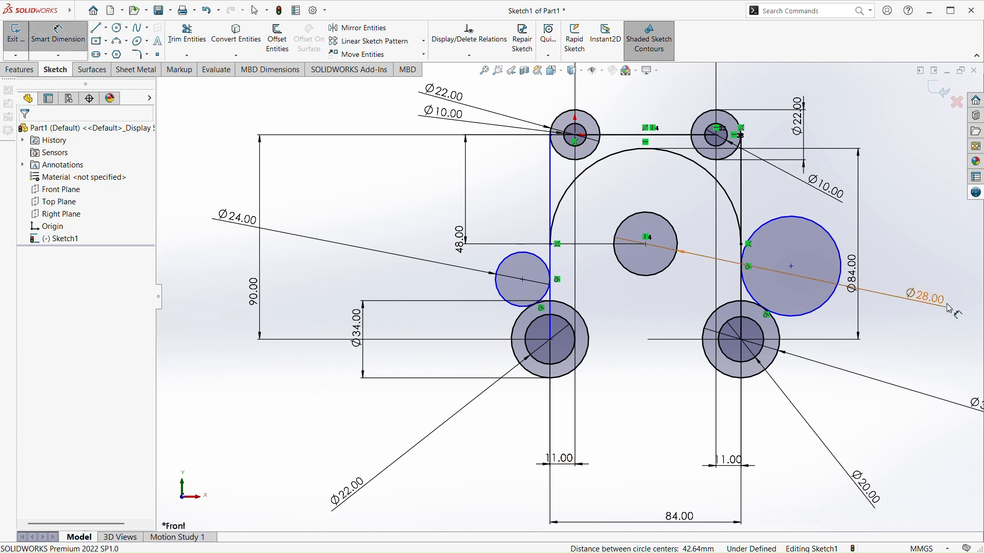
left_click(834, 251)
left_click(909, 245)
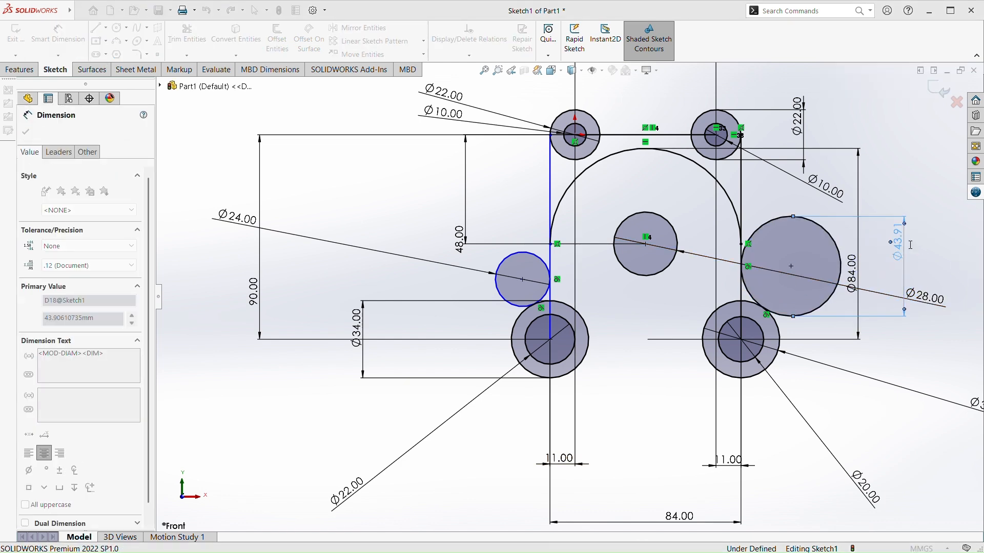
type("22")
key("Return")
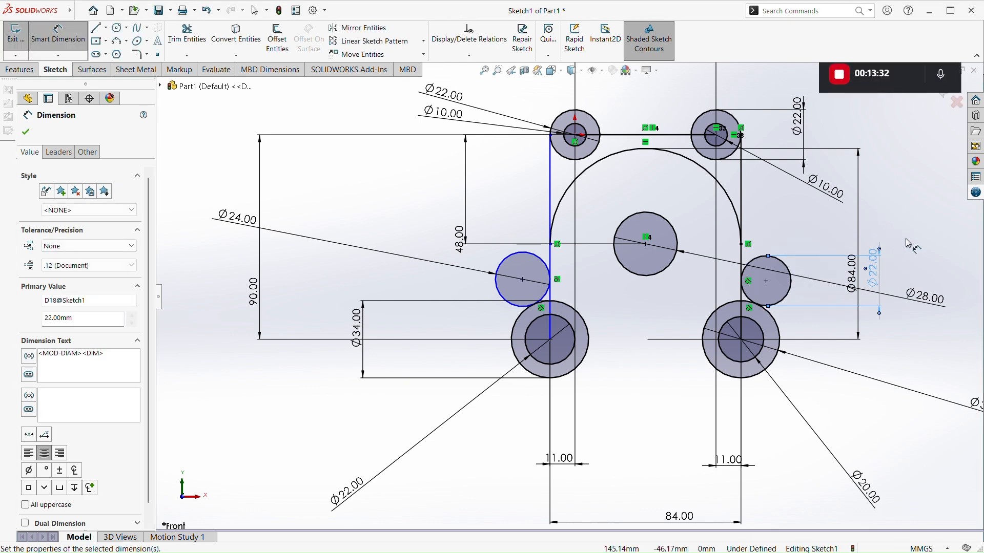
key("Escape")
key("Escape")
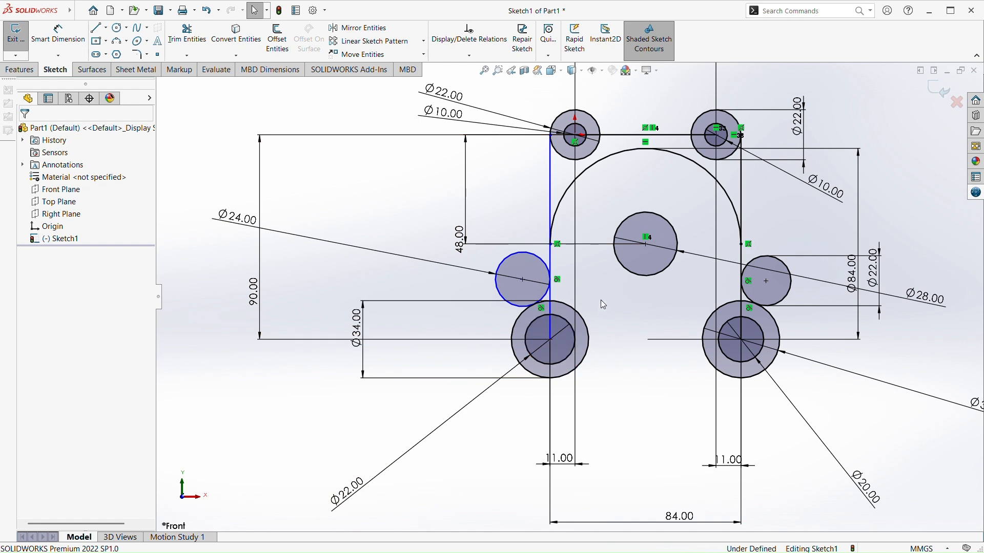
scroll(601, 297, "down", 2)
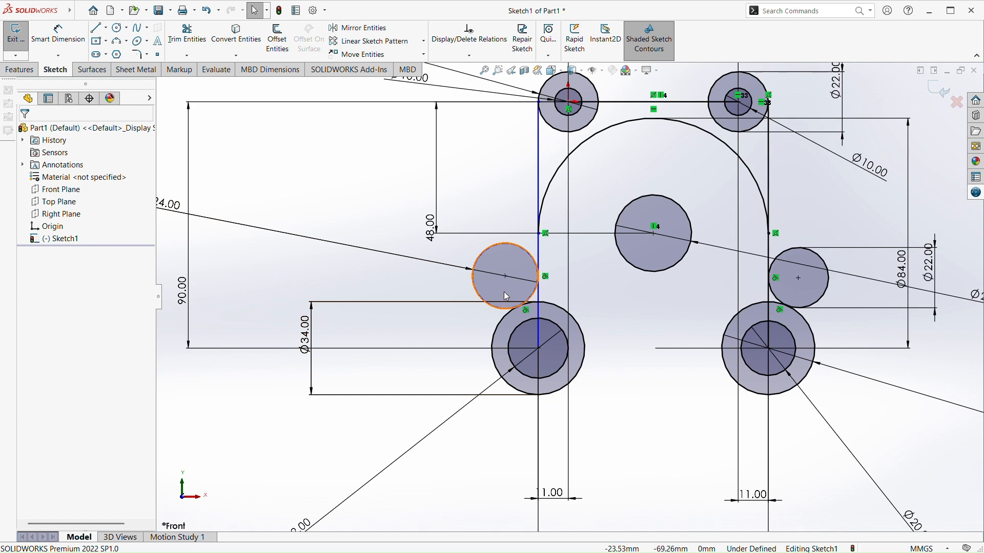
scroll(504, 270, "up", 2)
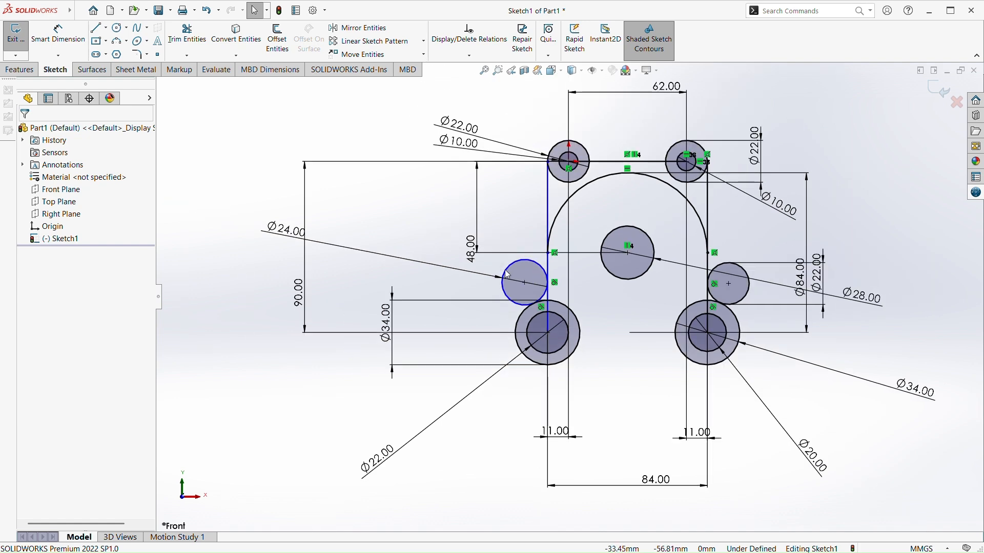
scroll(518, 230, "down", 2)
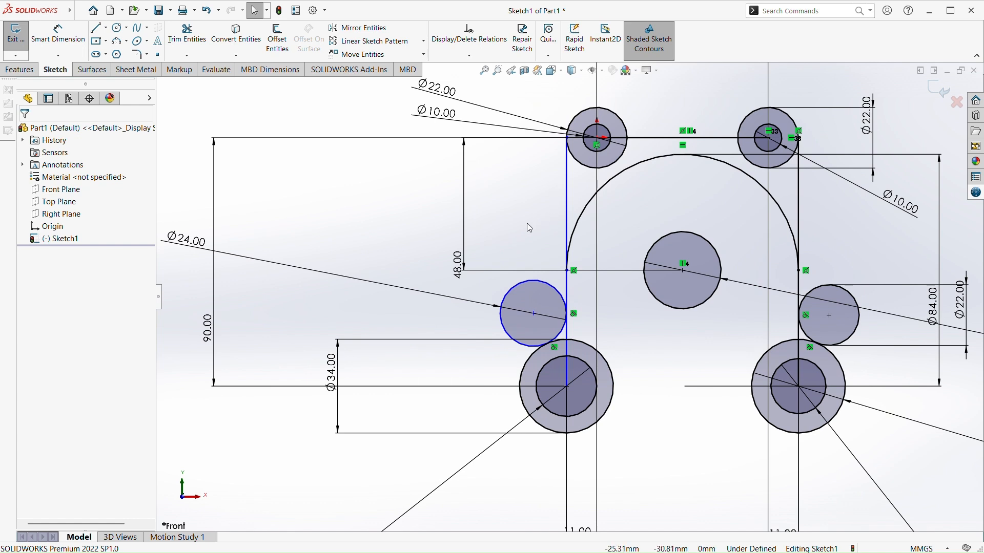
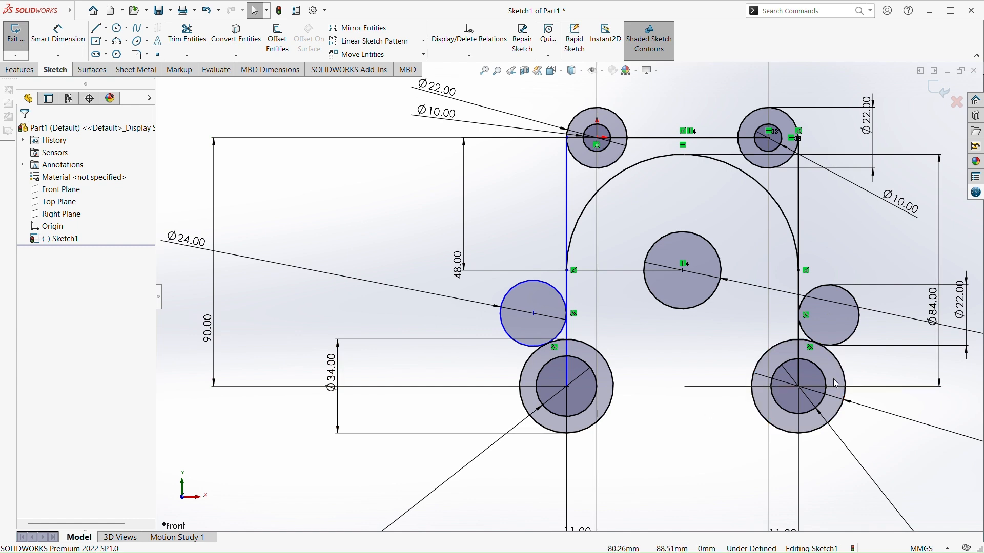
Set the right outer circle's diameter to 24 mm
left_click(967, 312)
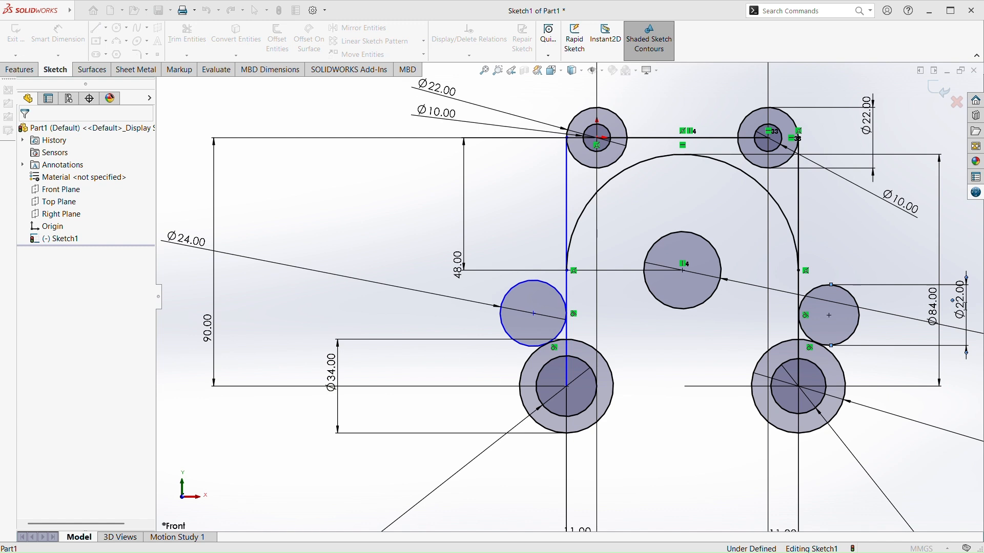
type("24.00mm")
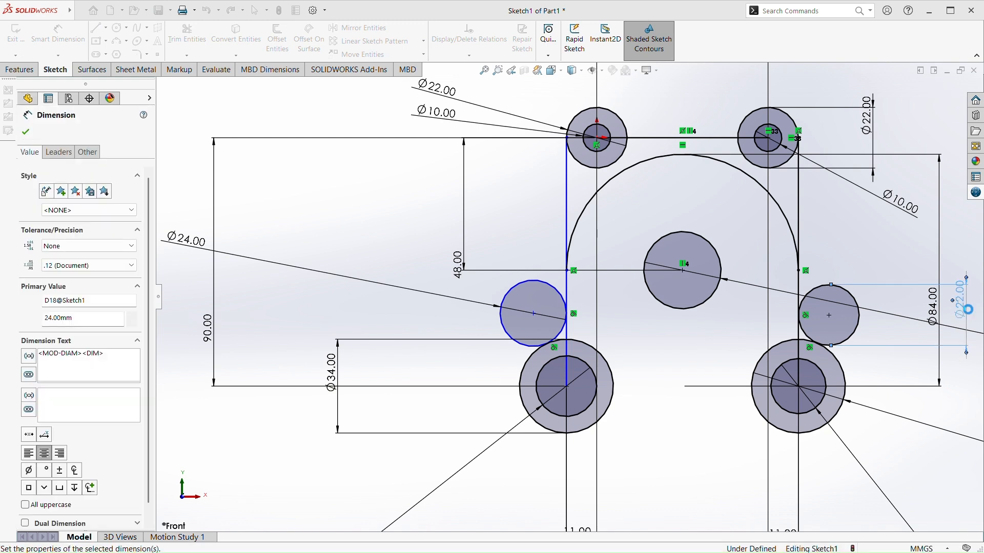
key("Return")
left_click(640, 384)
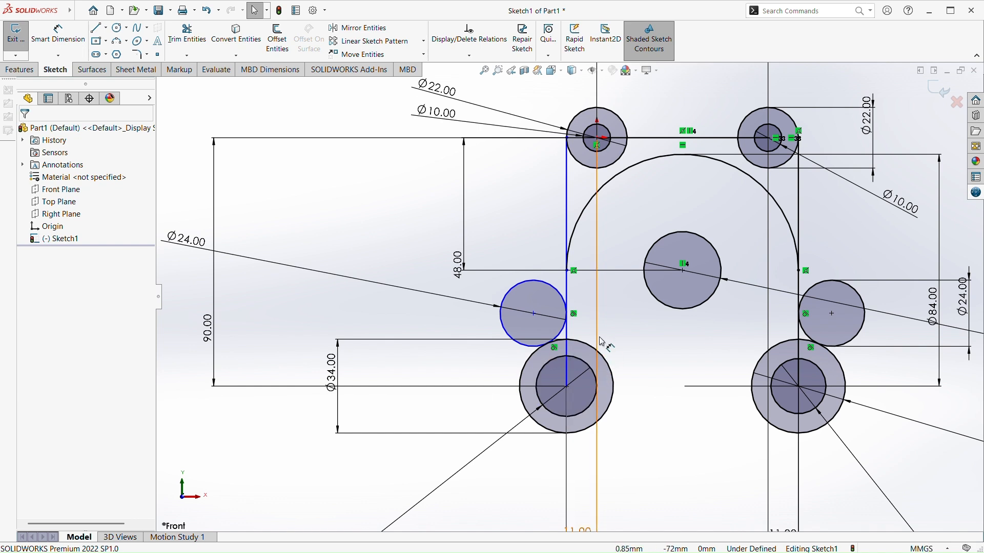
Examine the vertical side lines and the tangent relations of the left and right outer circles
scroll(554, 335, "up", 1)
scroll(554, 334, "down", 2)
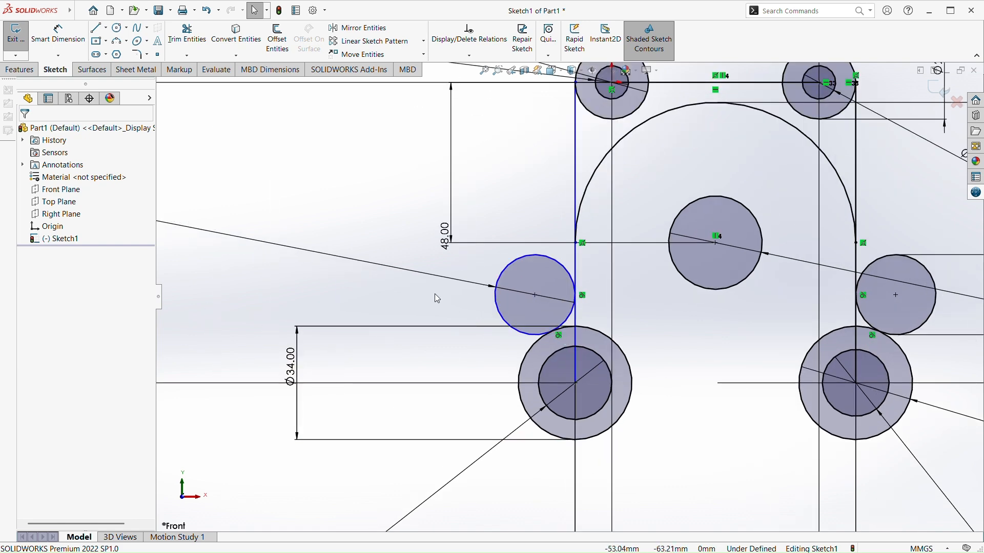
scroll(569, 300, "up", 2)
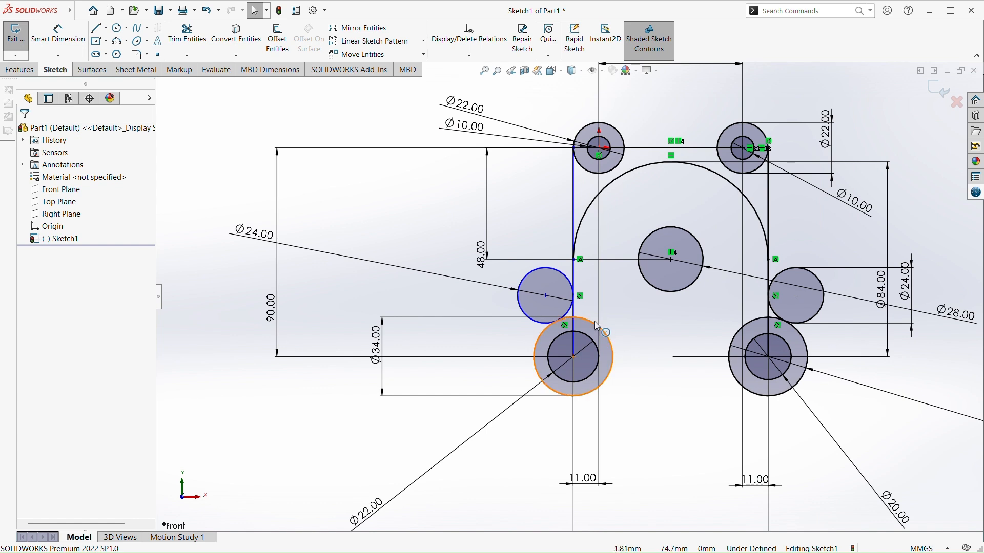
left_click(574, 300, "ctrl")
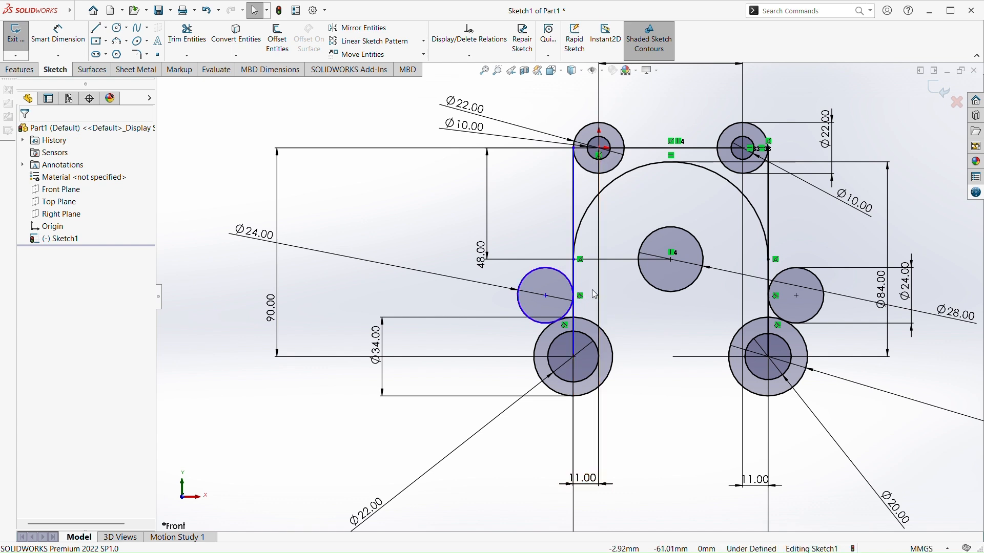
scroll(582, 307, "down", 3)
scroll(605, 292, "down", 1)
scroll(496, 347, "up", 6)
scroll(624, 285, "down", 4)
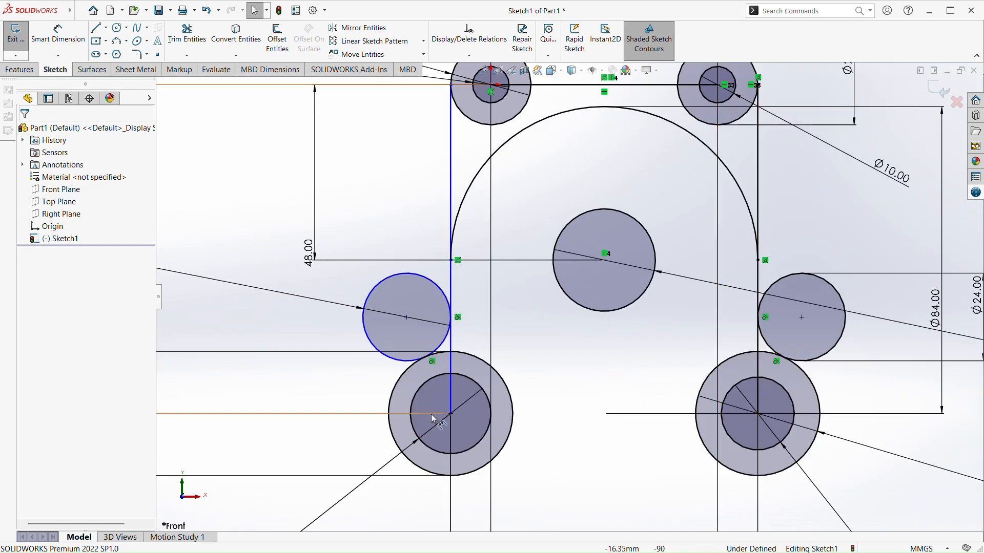
scroll(442, 377, "up", 1)
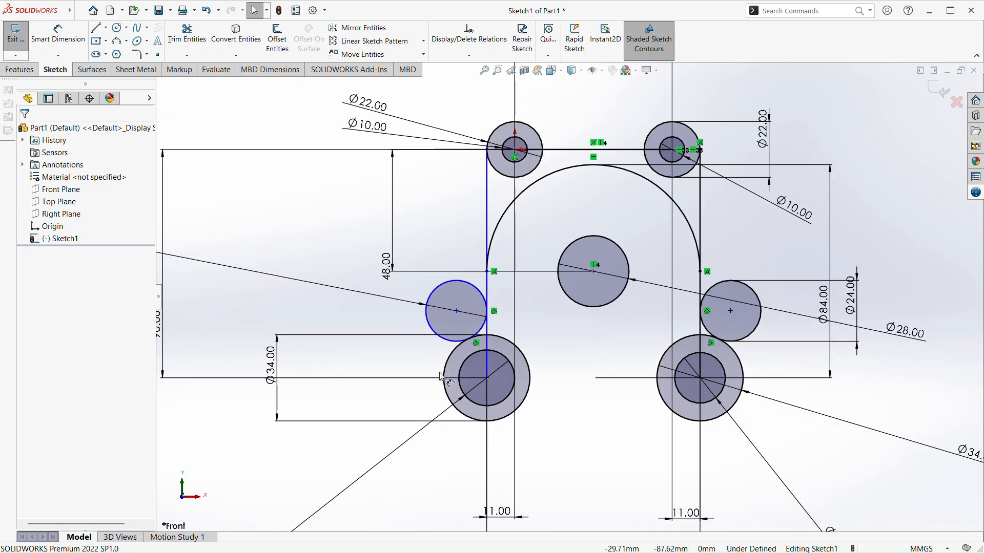
left_click(489, 230)
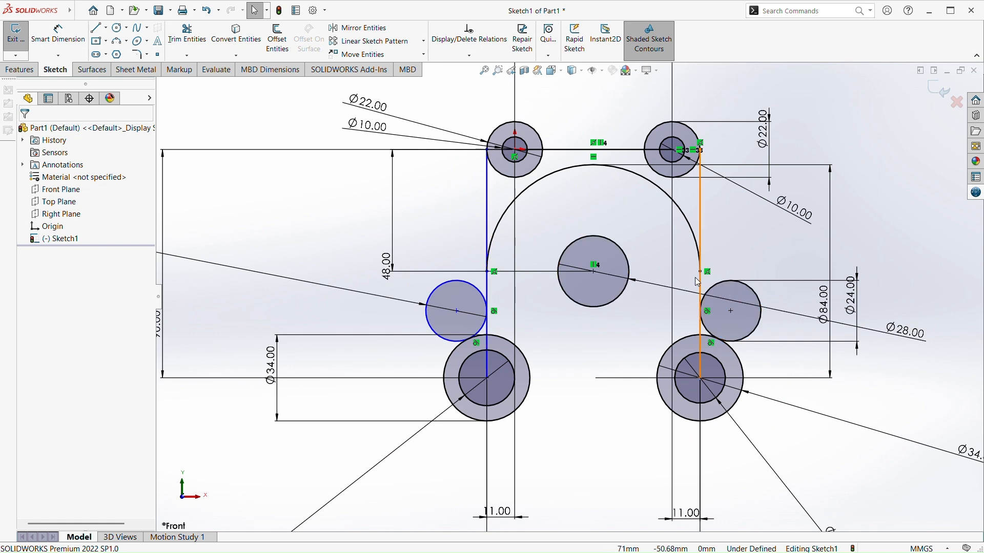
scroll(697, 283, "up", 1)
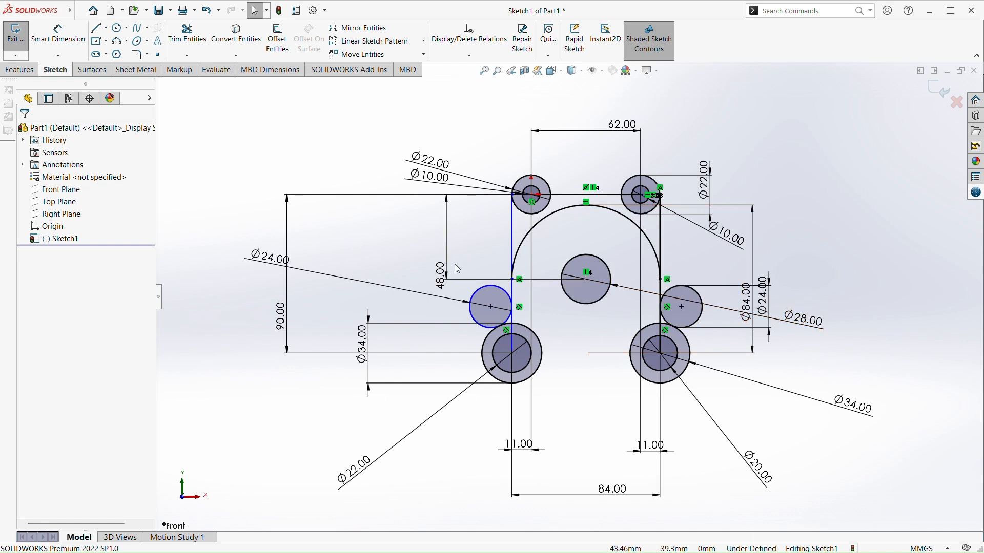
left_click(507, 291, "ctrl")
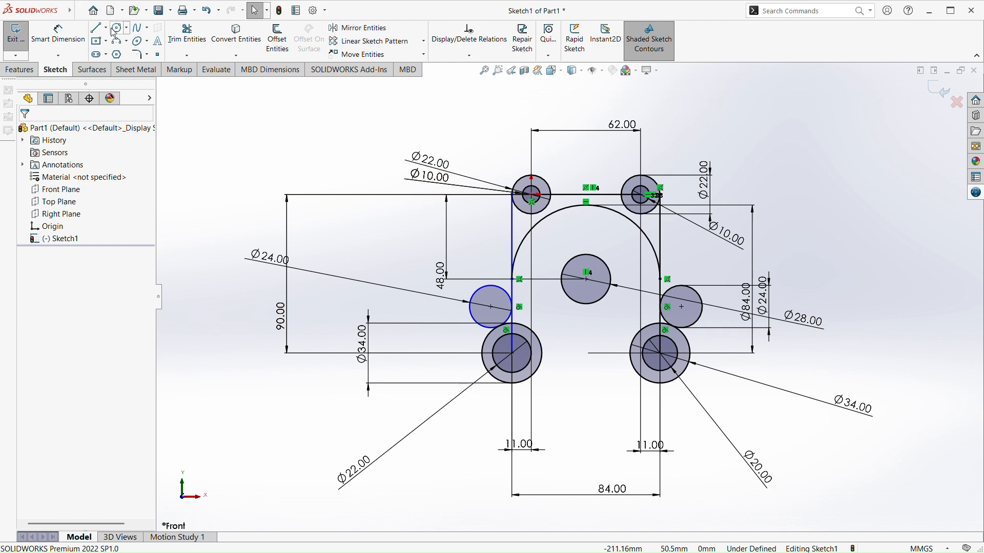
Sketch a circle of about 52 mm radius concentric with the central 28 mm circle
left_click(588, 279)
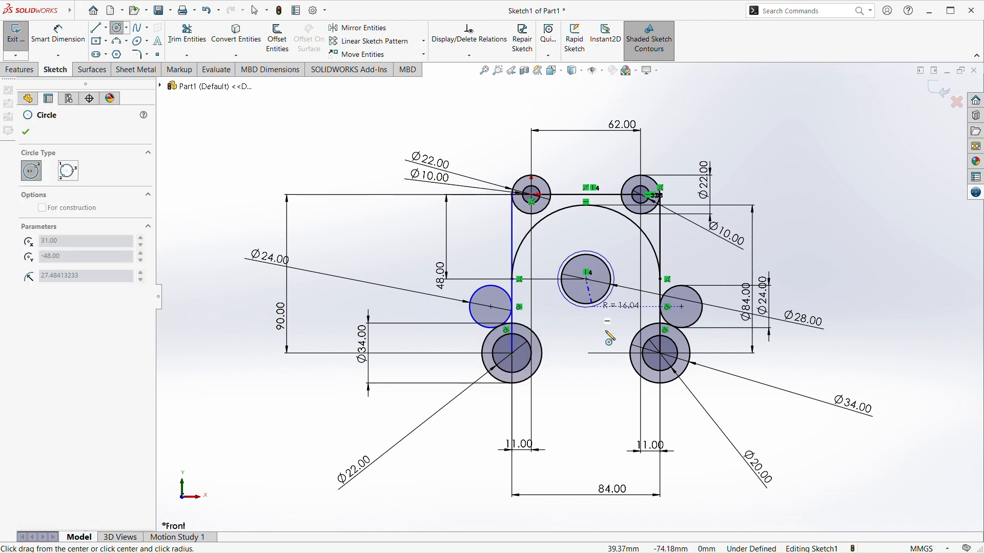
left_click(599, 376)
key("Escape")
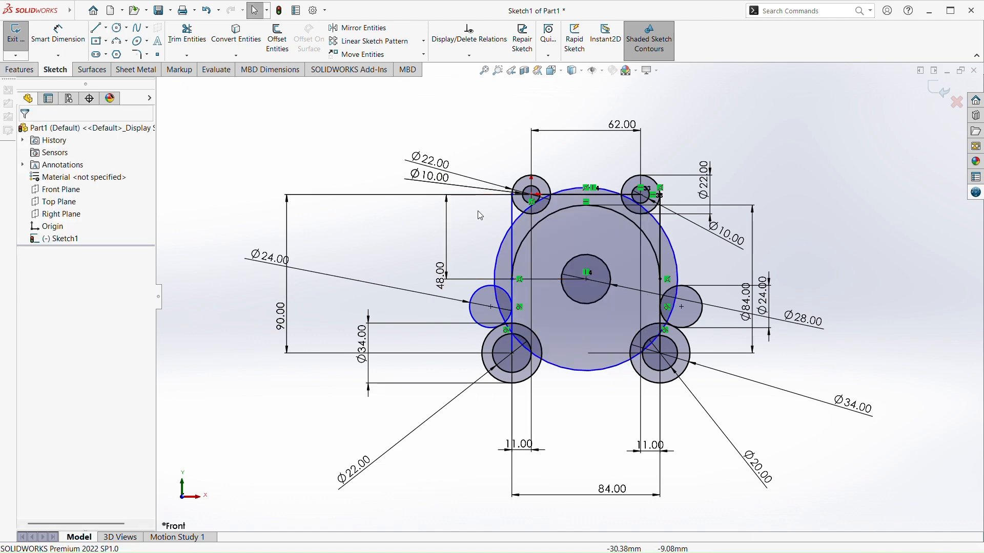
Make the new large circle tangent to the upper-right 22 mm circle
scroll(469, 216, "down", 4)
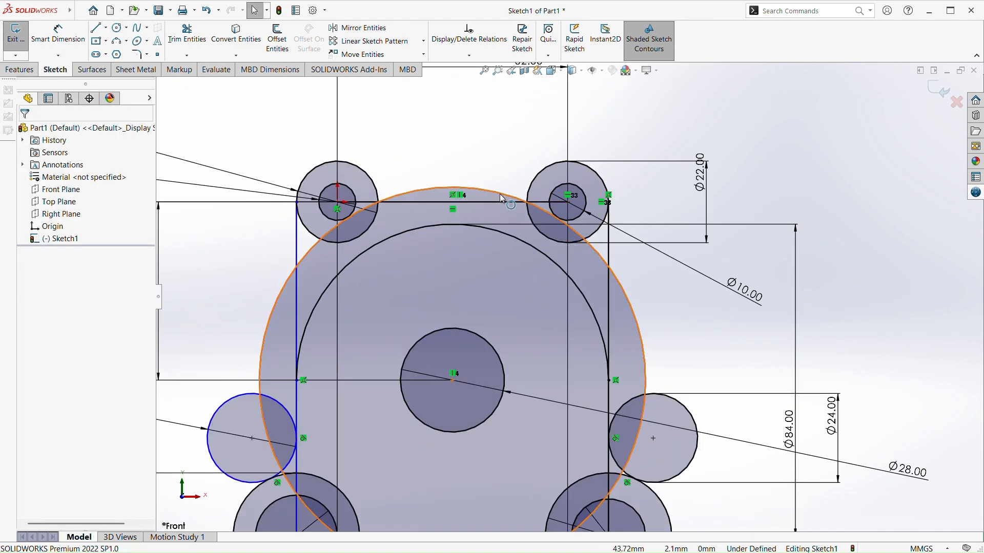
left_click(502, 202)
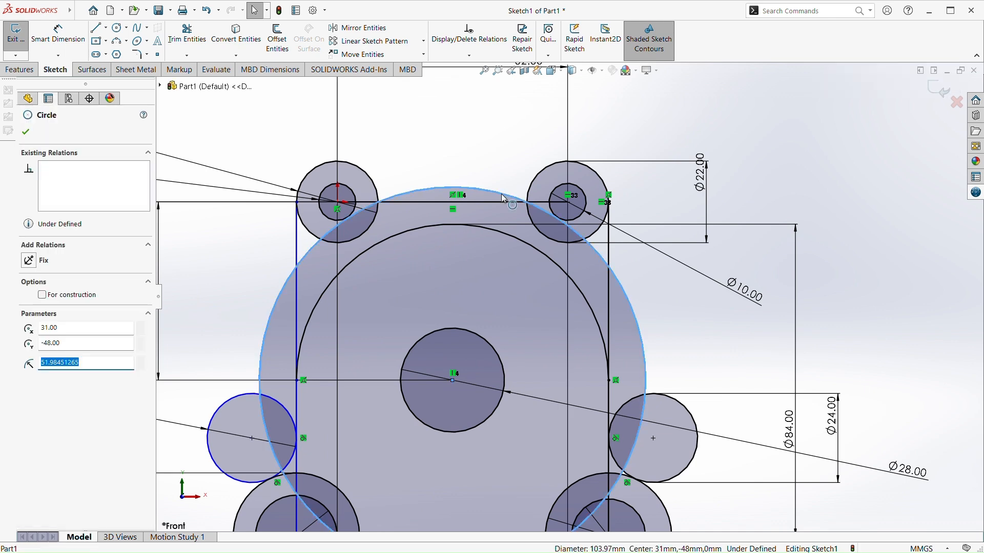
left_click(555, 243, "ctrl")
left_click(596, 196)
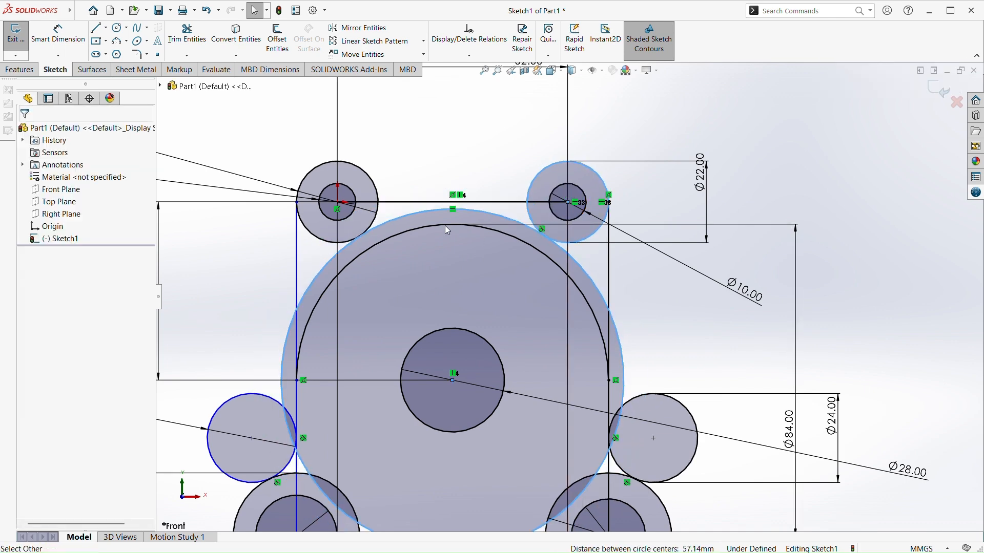
scroll(366, 277, "up", 5)
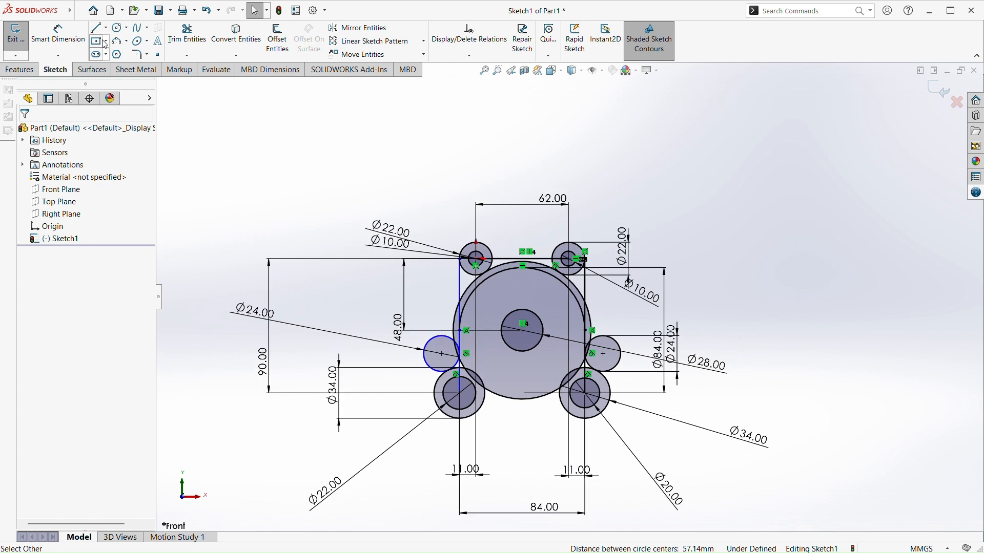
left_click(58, 33)
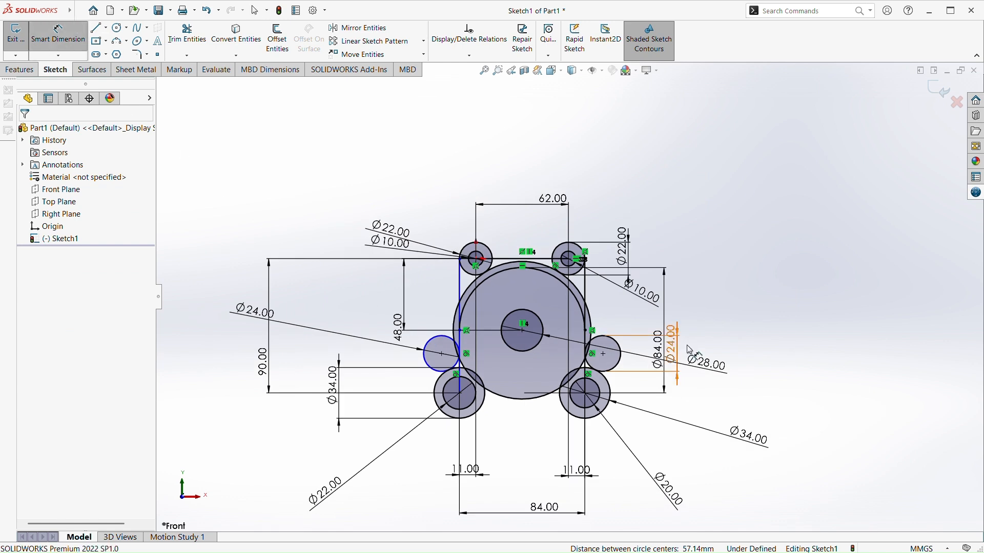
left_click(598, 326)
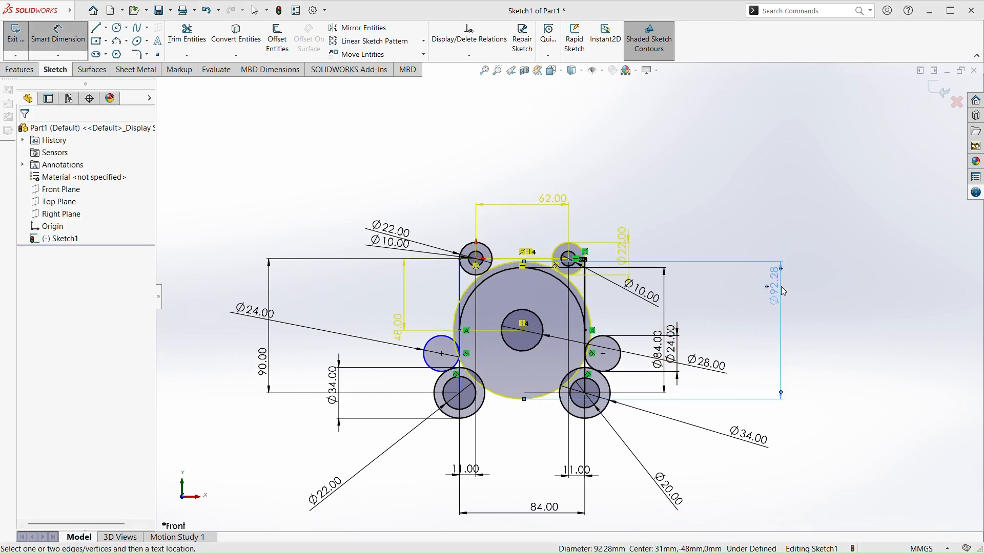
key("Escape")
Trim away the large circle's bottom arc and its segments crossing the lower-left circles
scroll(554, 343, "down", 3)
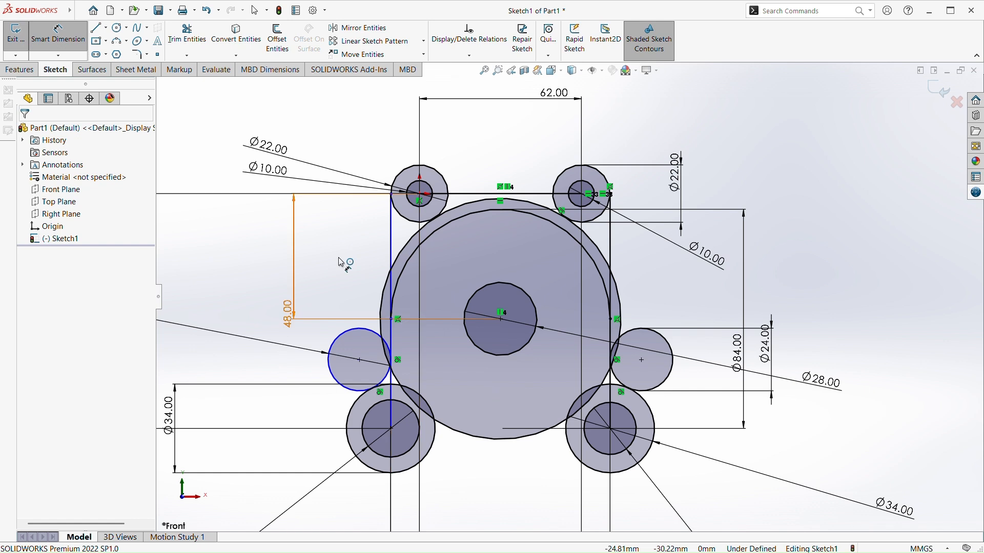
left_click(187, 35)
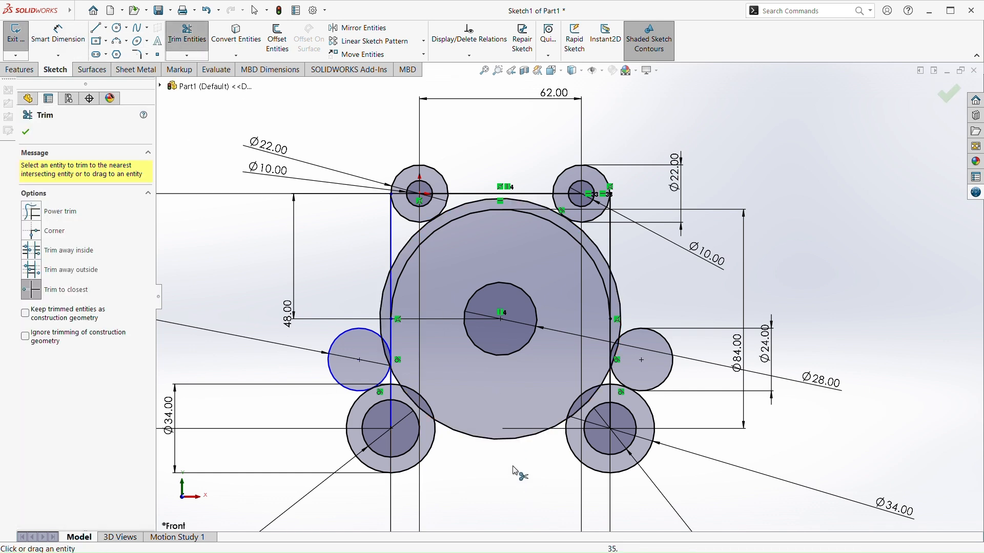
left_click(501, 445)
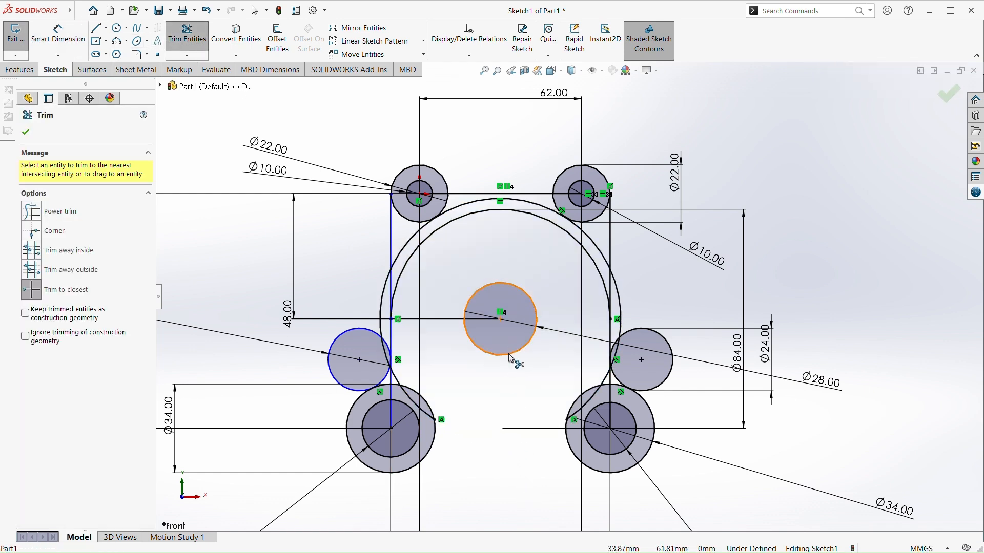
scroll(396, 390, "down", 3)
scroll(451, 444, "down", 2)
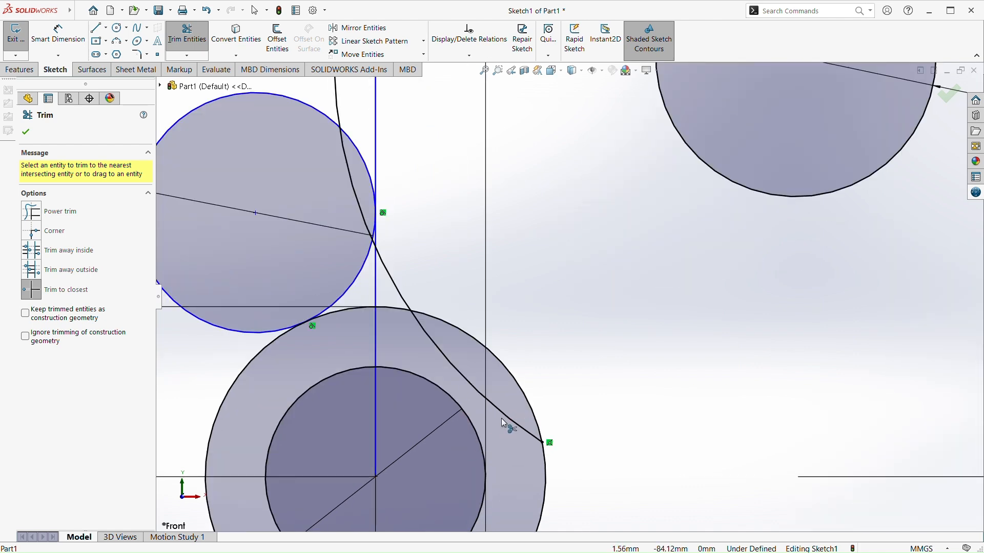
left_click(398, 292)
left_click(356, 187)
scroll(352, 163, "up", 5)
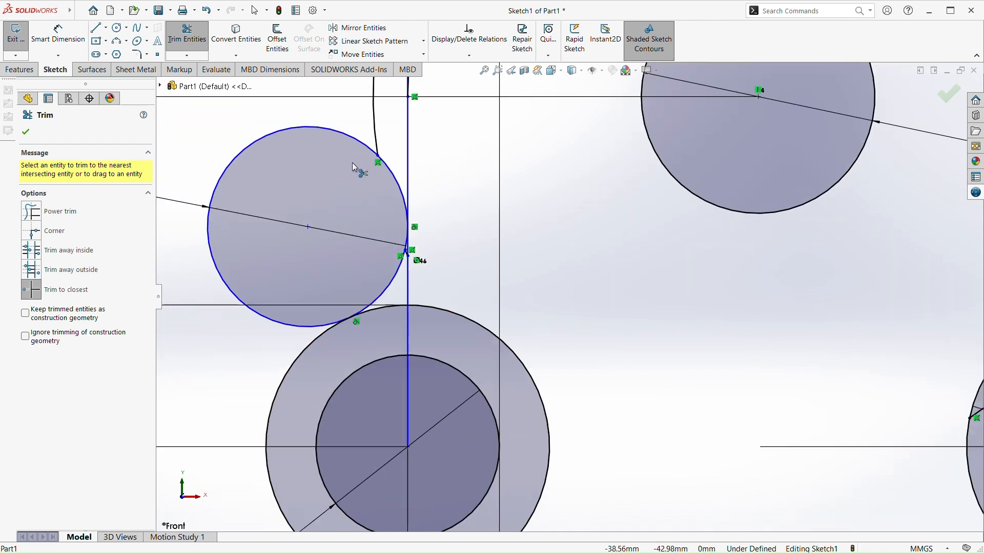
Trim the large circle's remaining side and lower-right segments, keeping only the arc between the two upper 22 mm circles
scroll(509, 183, "up", 5)
scroll(509, 272, "down", 6)
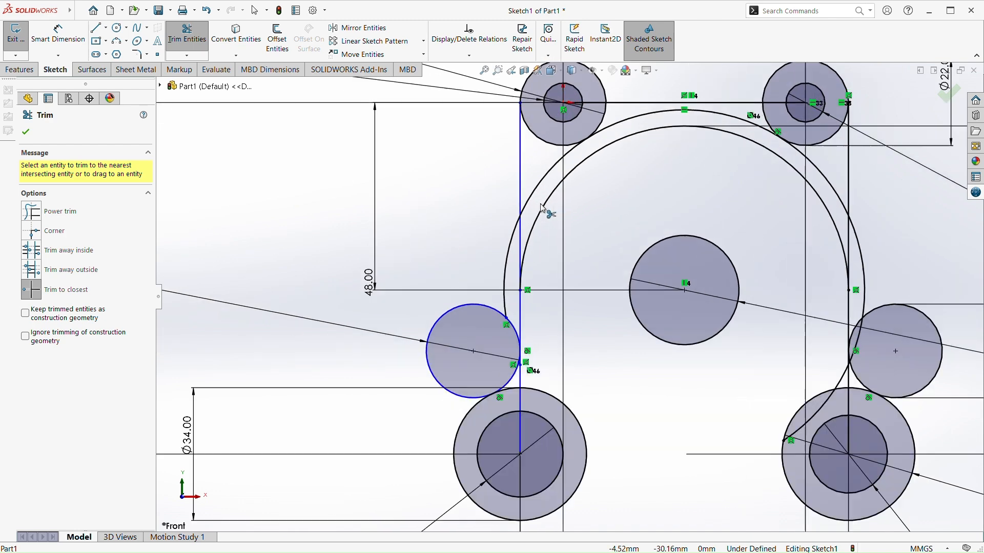
left_click(510, 272)
left_click(547, 181)
left_click(819, 173)
left_click(861, 255)
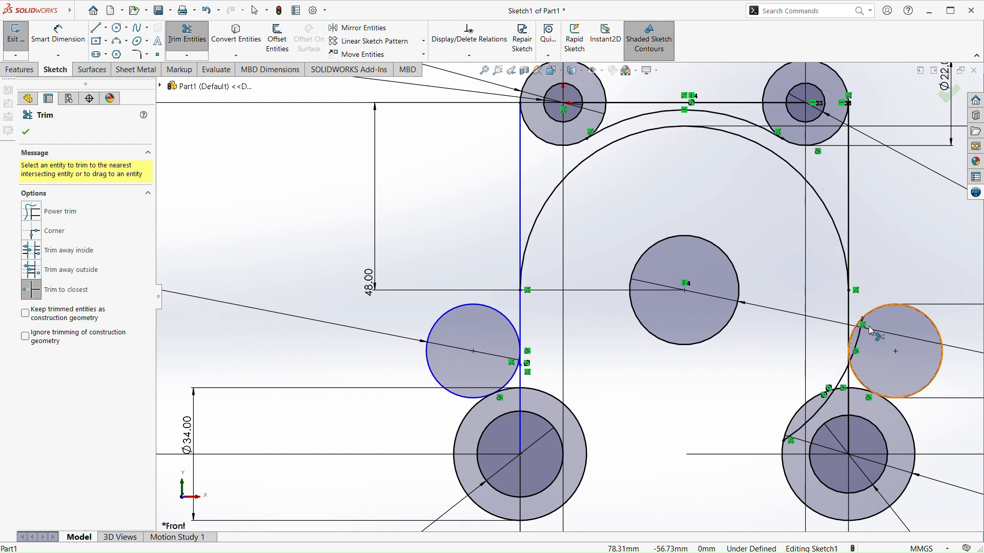
scroll(872, 326, "down", 3)
left_click(797, 300)
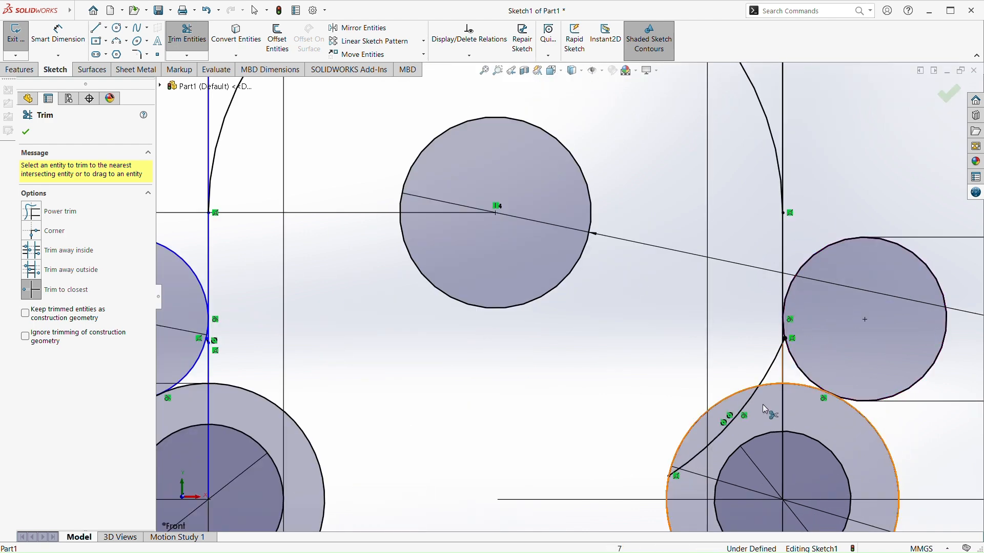
left_click(736, 419)
scroll(722, 422, "up", 1)
scroll(593, 282, "up", 3)
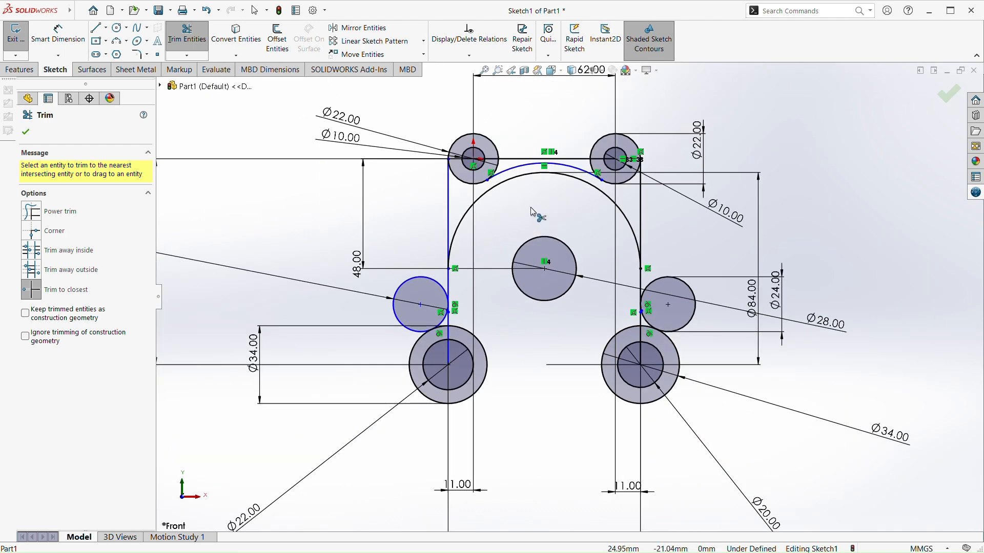
Try to dimension the radius of the arc between the two upper circles to 100 mm
scroll(553, 206, "down", 3)
key("Escape")
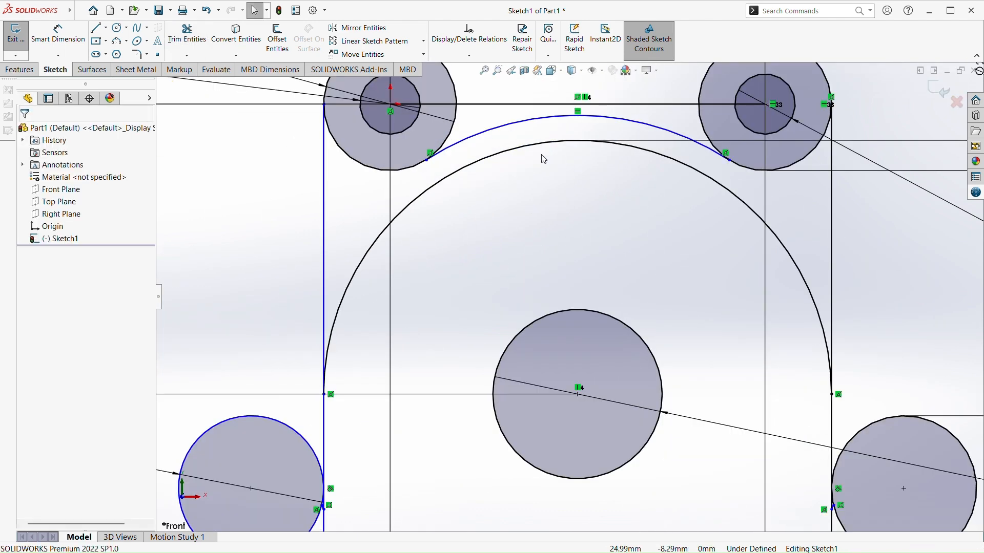
left_click(58, 34)
left_click(605, 119)
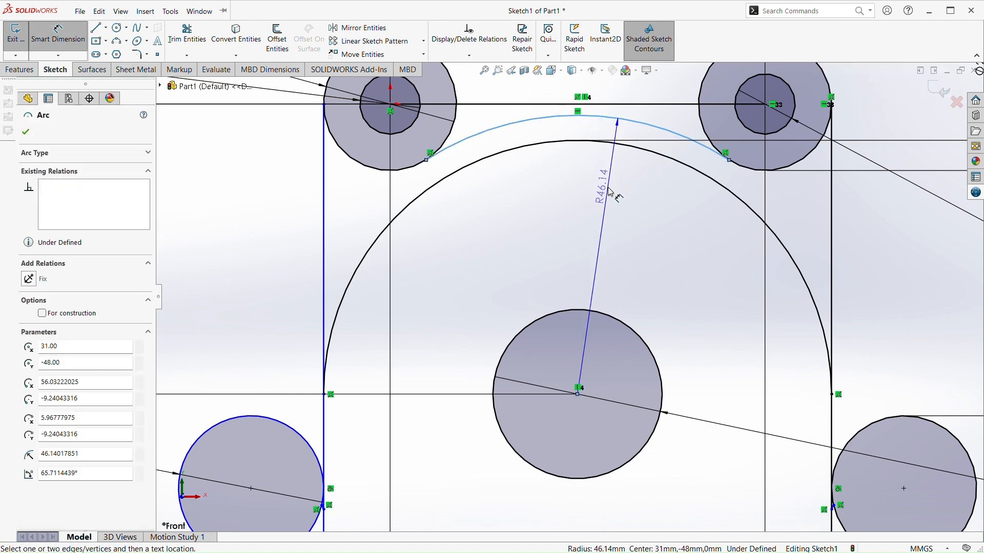
left_click(596, 240)
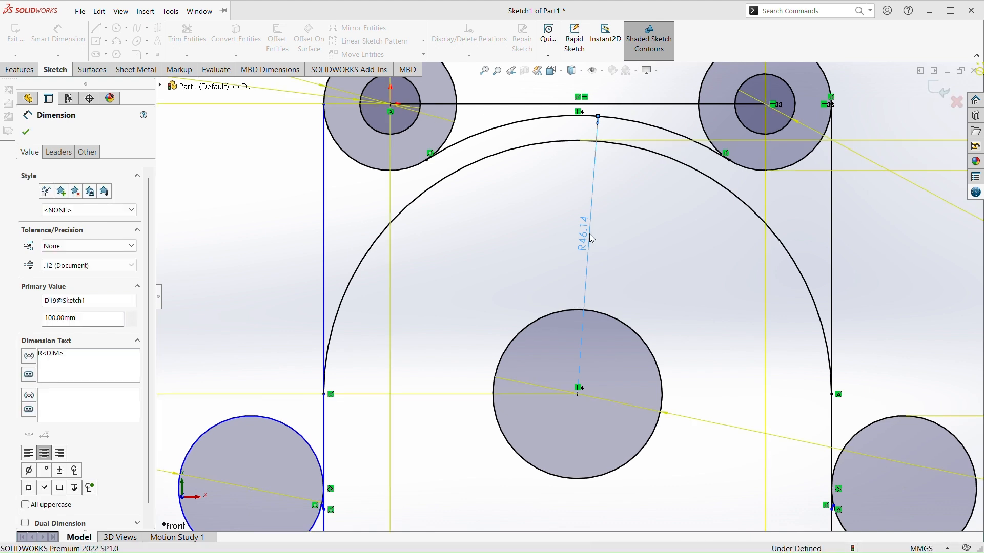
left_click(600, 223)
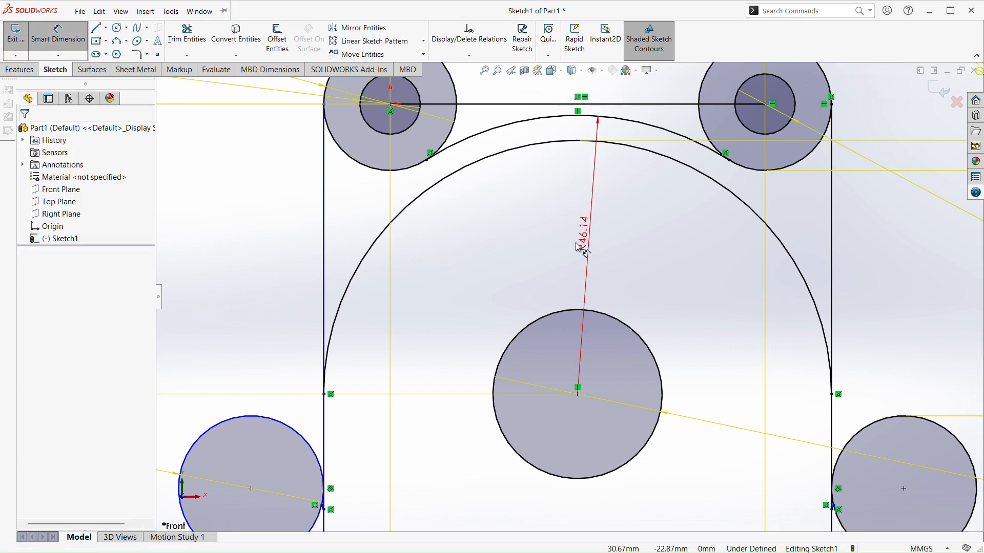
Undo the arc's radius dimension and the trims, and delete the large circle around the central 28 mm circle
key("f")
key("ctrl+z")
key("ctrl+z")
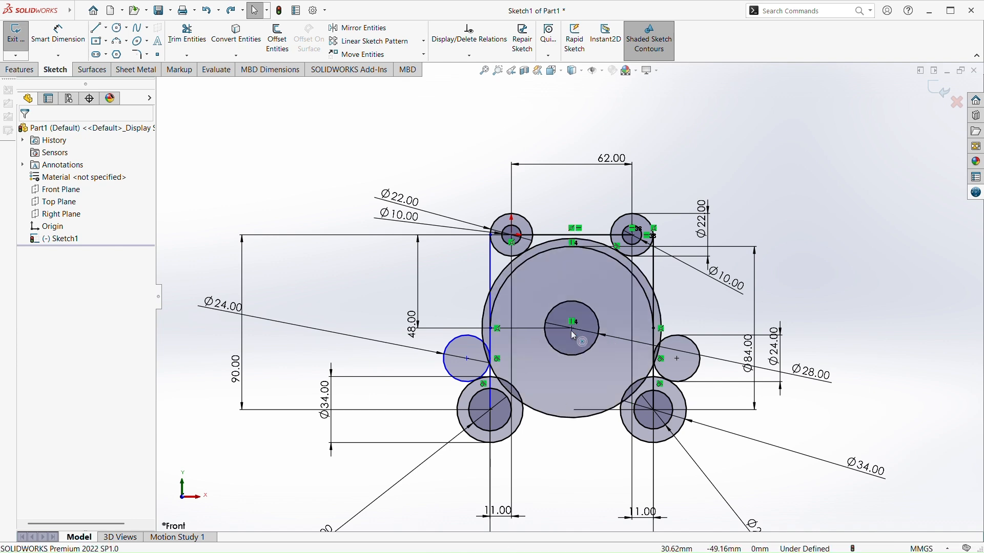
left_click(574, 335)
key("Delete")
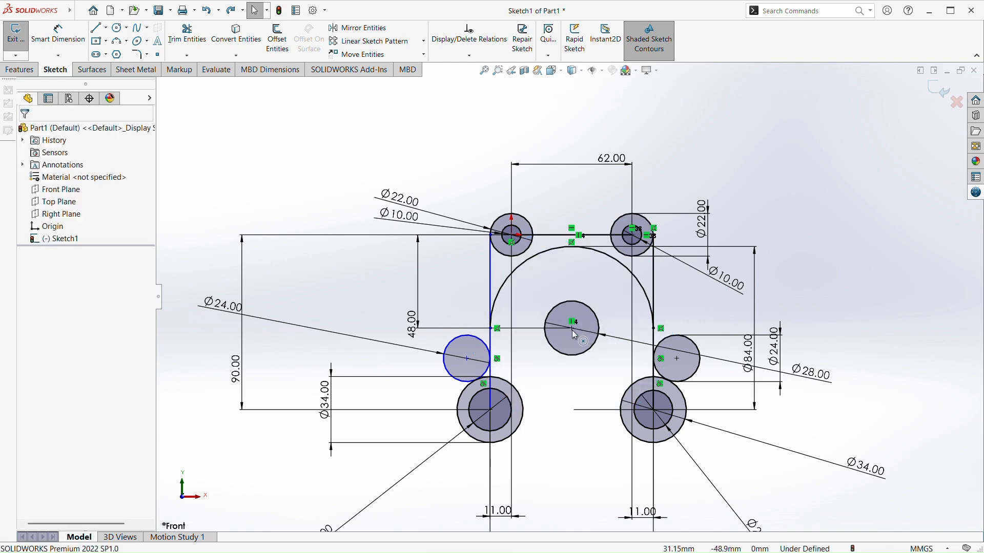
scroll(575, 327, "down", 2)
scroll(599, 385, "up", 5)
scroll(602, 387, "down", 1)
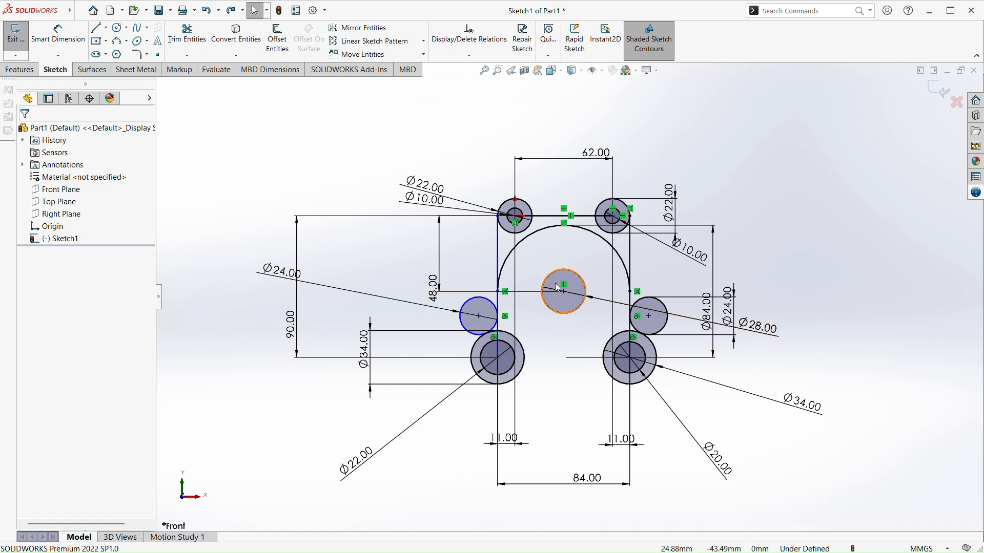
Sketch a large circle of about 52 mm radius, centred just below the 28 mm circle's centre on its vertical axis
scroll(587, 215, "down", 2)
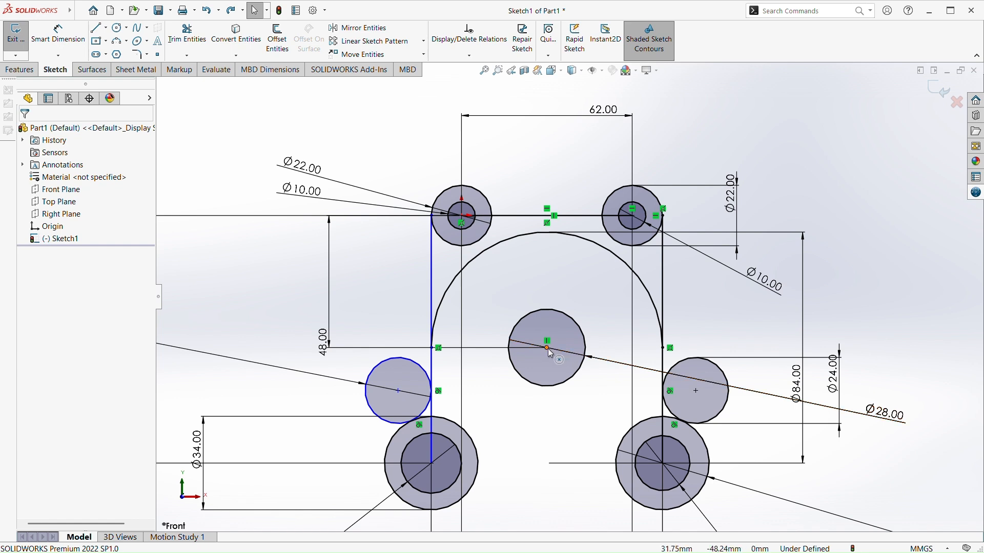
left_click(119, 28)
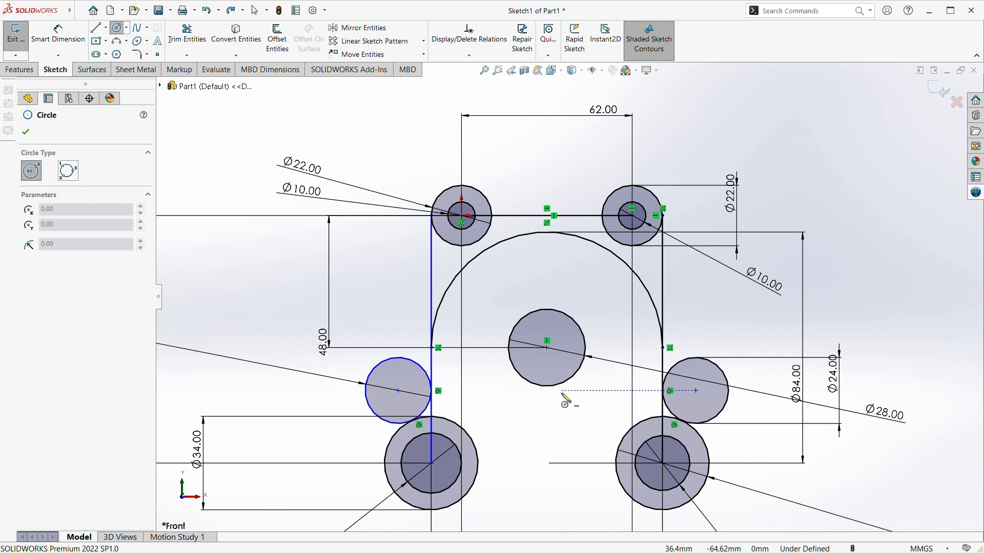
left_click(547, 370)
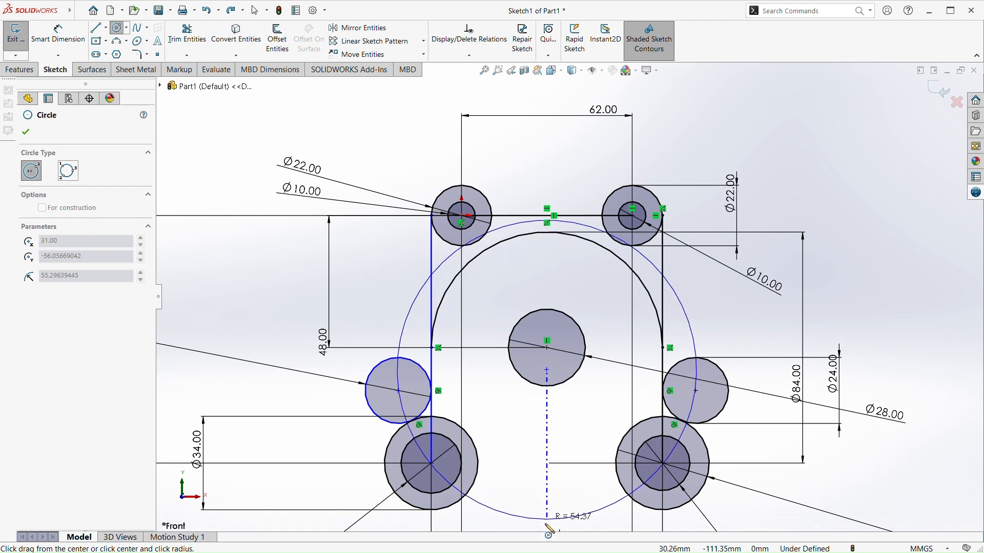
left_click(547, 513)
key("Escape")
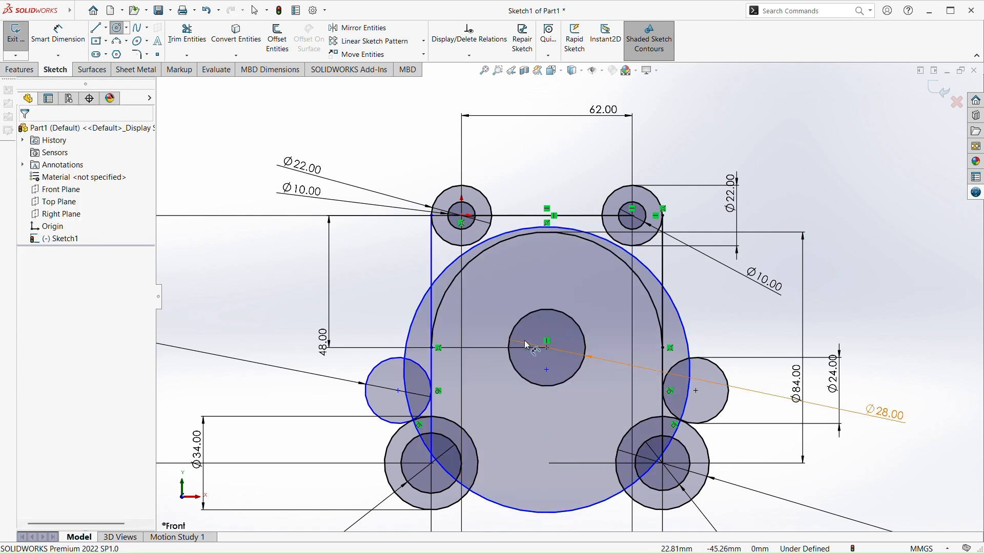
Make the large circle tangent to both the upper-right and upper-left 22 mm circles
scroll(528, 346, "down", 3)
left_click(655, 159)
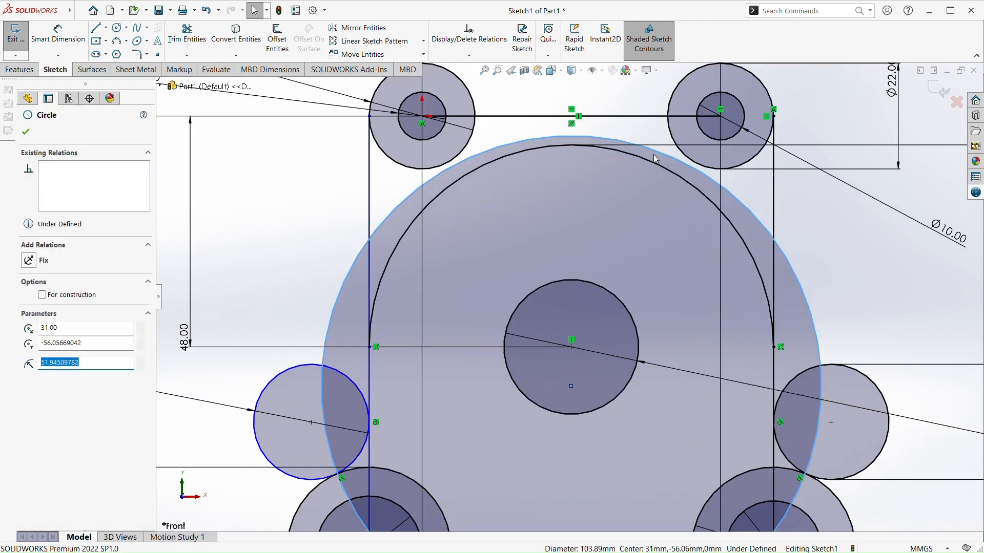
key("Escape")
left_click(667, 153)
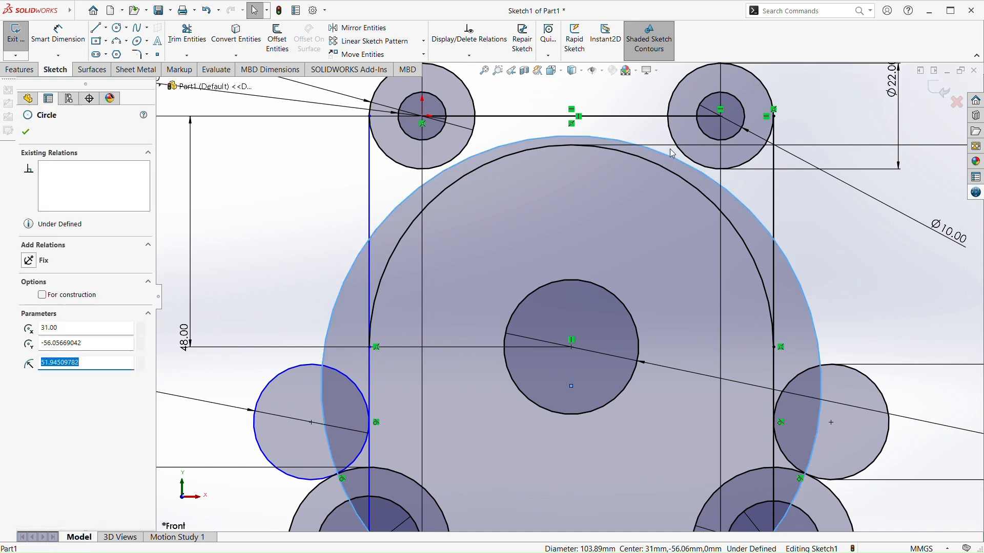
left_click(677, 142, "ctrl")
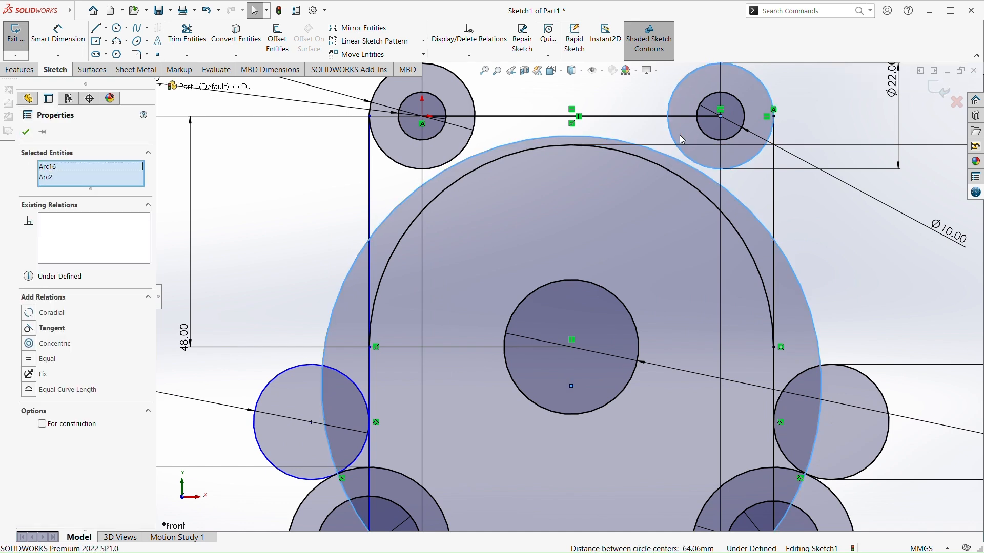
left_click(718, 99)
key("Escape")
left_click(467, 159)
left_click(468, 150, "ctrl")
left_click(515, 109)
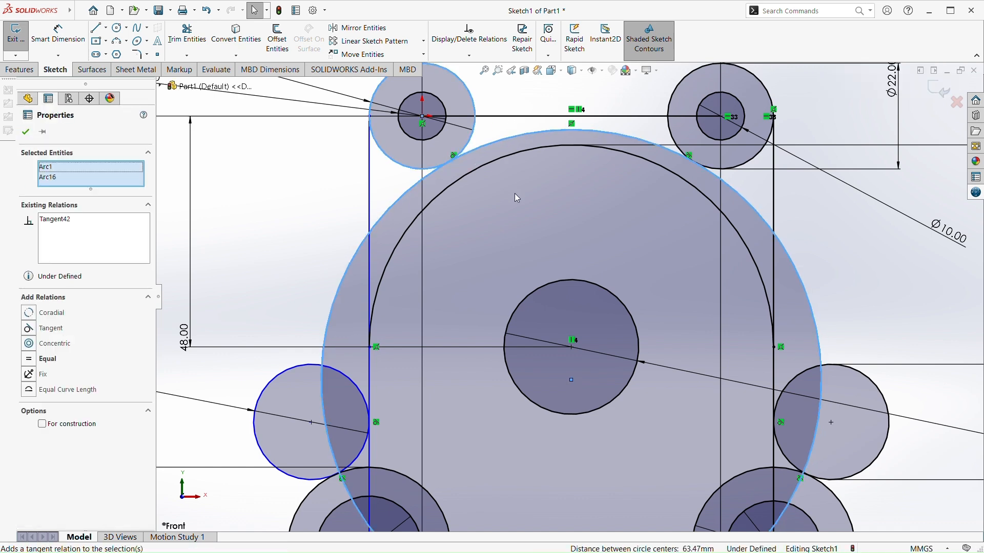
key("Escape")
Dimension the large circle's diameter to 100 mm
scroll(579, 309, "up", 4)
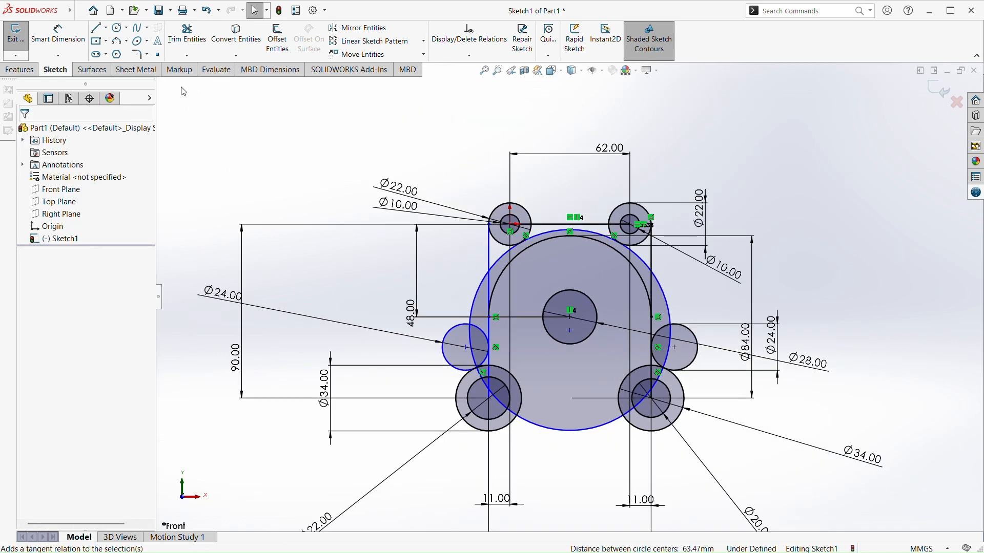
left_click(58, 35)
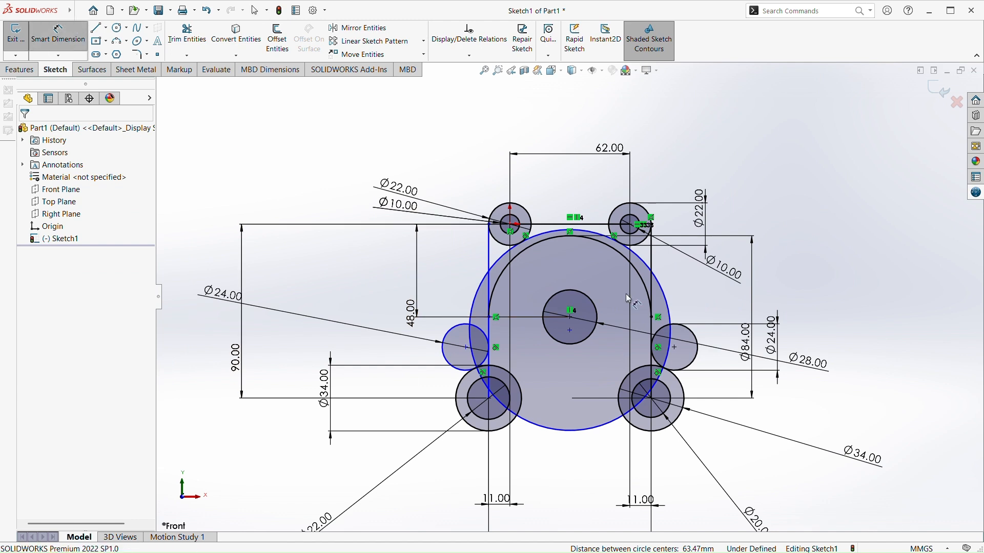
left_click(670, 314)
left_click(851, 306)
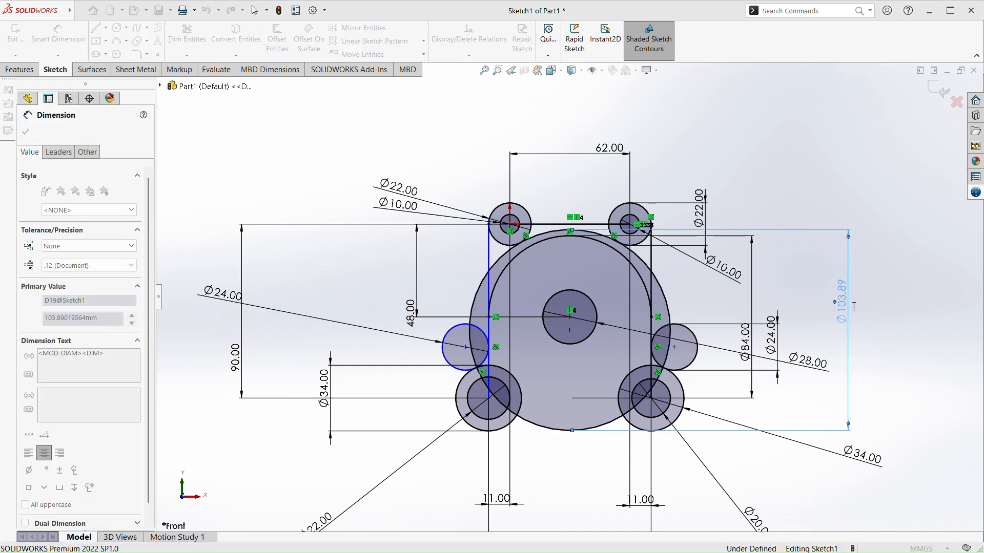
type("100")
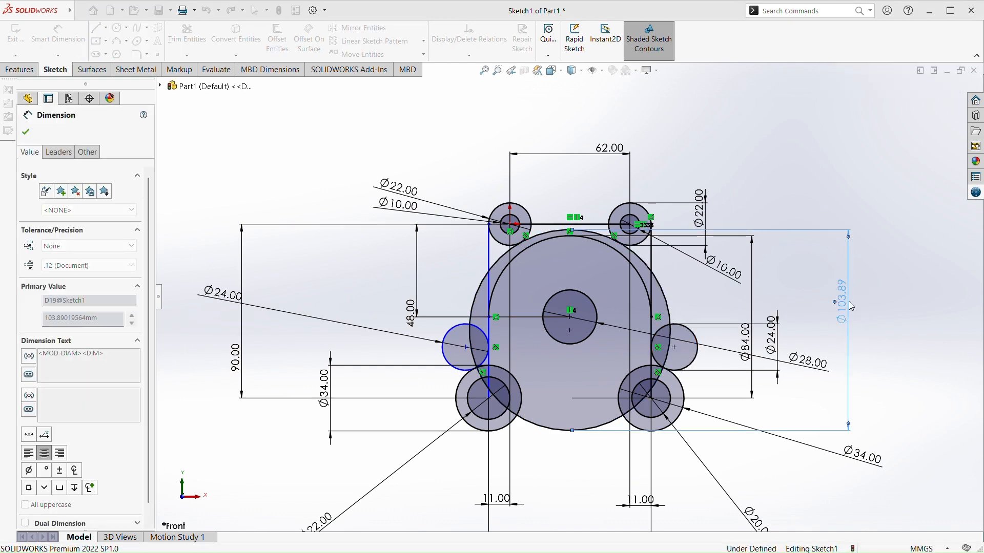
key("Return")
key("Escape")
Trim away the 100 mm circle's bottom arc and its left-hand segments from the lower-left circles up to the upper-left 22 mm circle
scroll(514, 308, "up", 3)
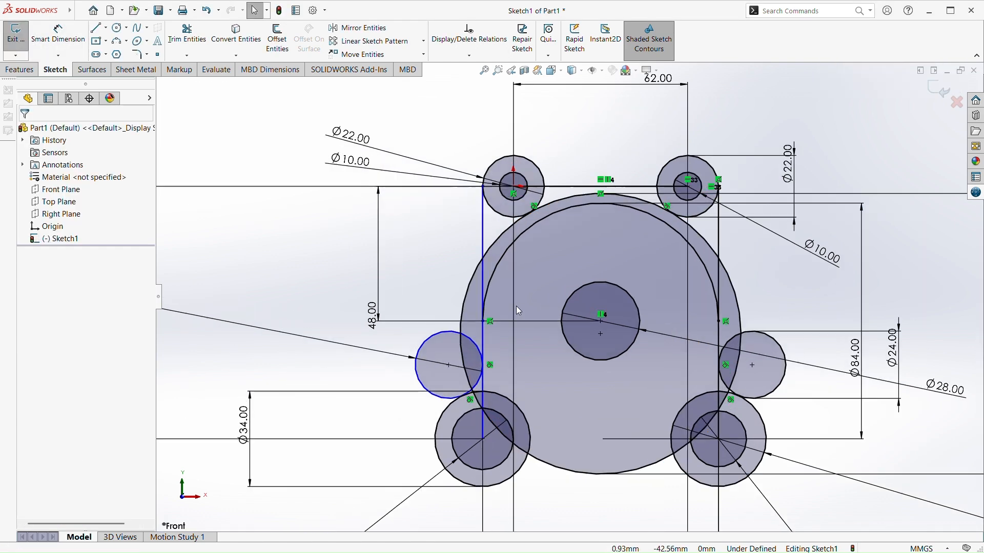
left_click(187, 35)
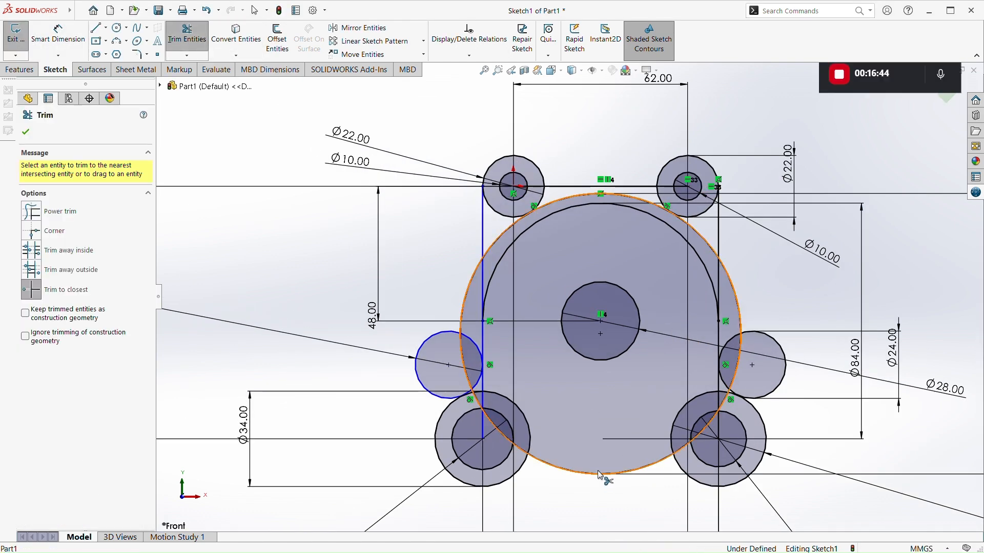
left_click(590, 477)
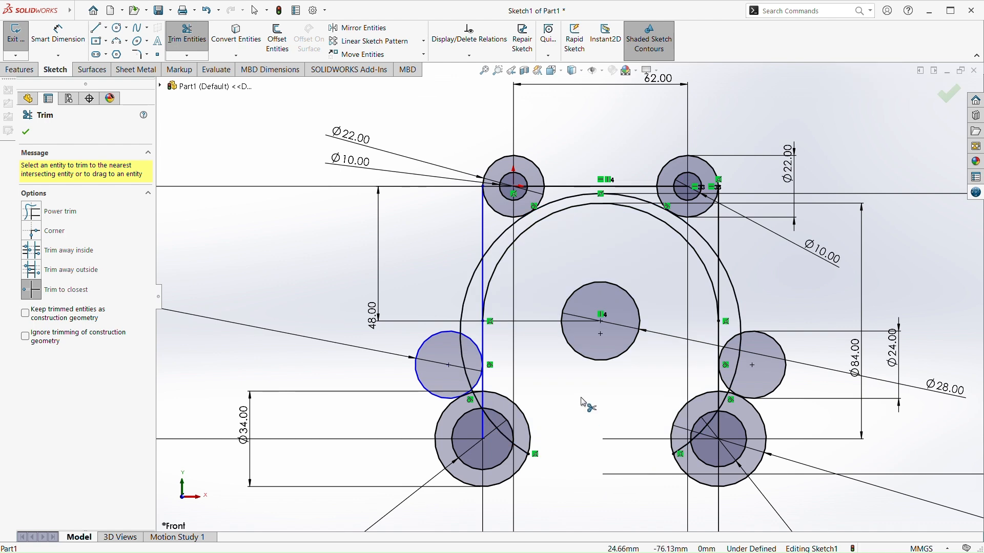
scroll(530, 454, "up", 3)
left_click(515, 429)
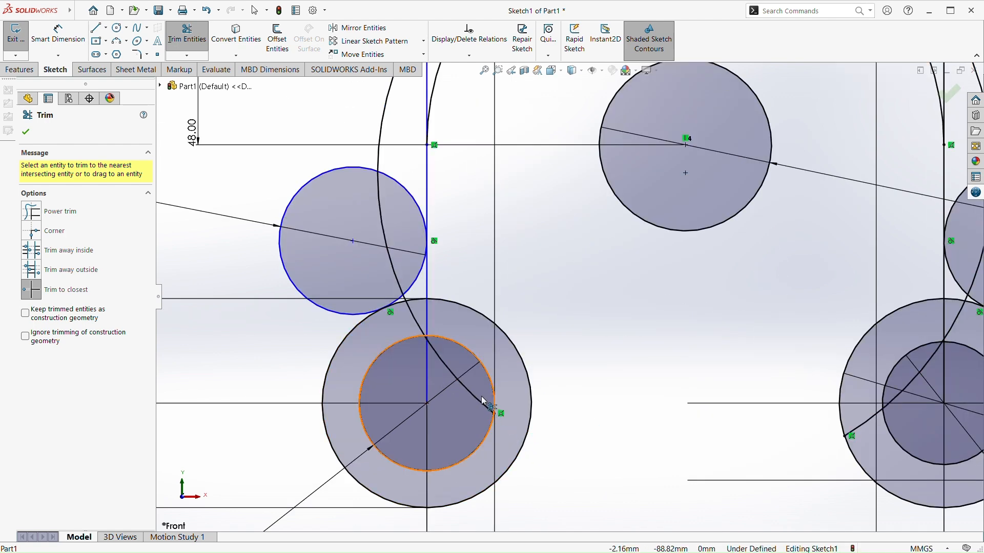
left_click(478, 394)
left_click(413, 317)
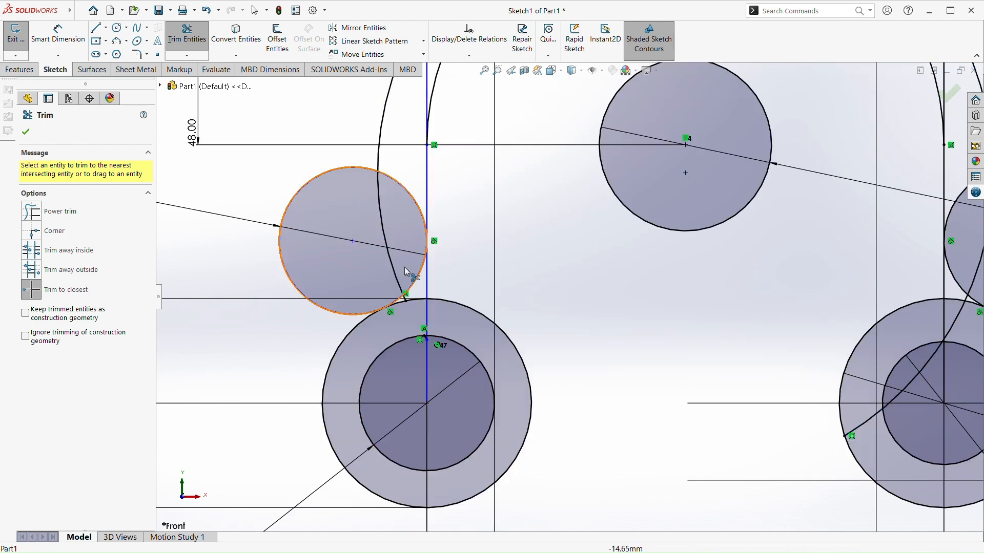
left_click(382, 204)
scroll(404, 197, "up", 3)
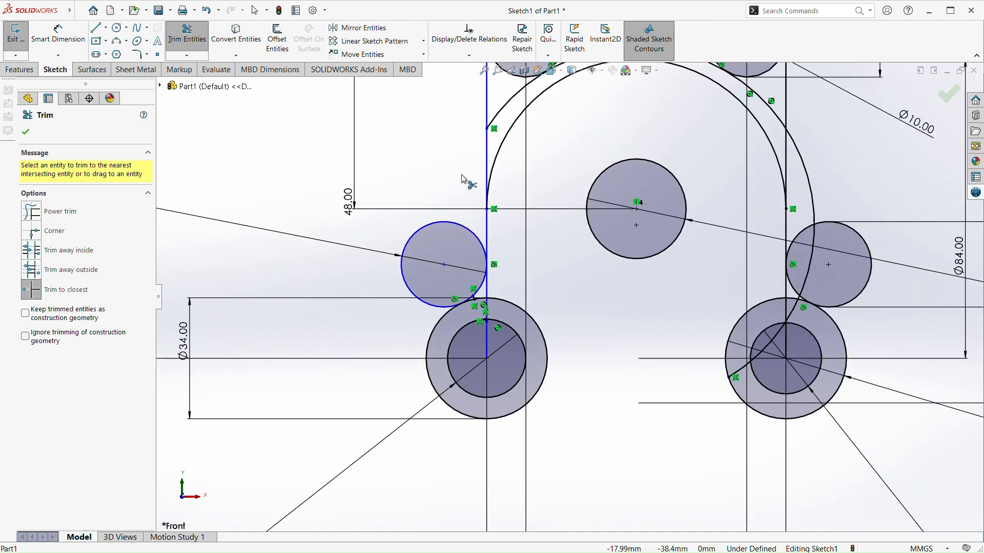
left_click(461, 189)
Trim the large circle's right-hand segments between the upper-right 22 mm circle and the right 24 mm circle
scroll(498, 128, "up", 2)
scroll(521, 242, "down", 3)
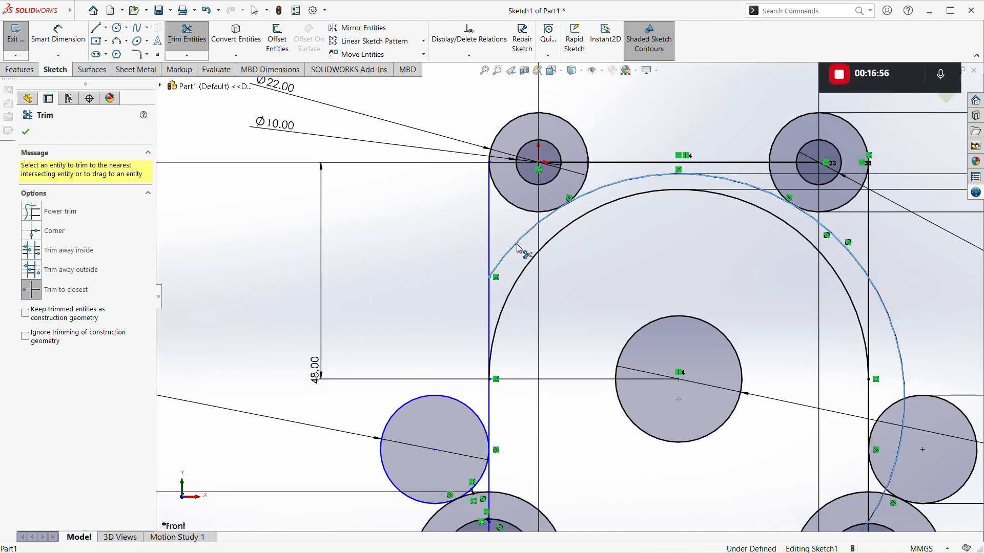
left_click(850, 252)
left_click(897, 344)
key("f")
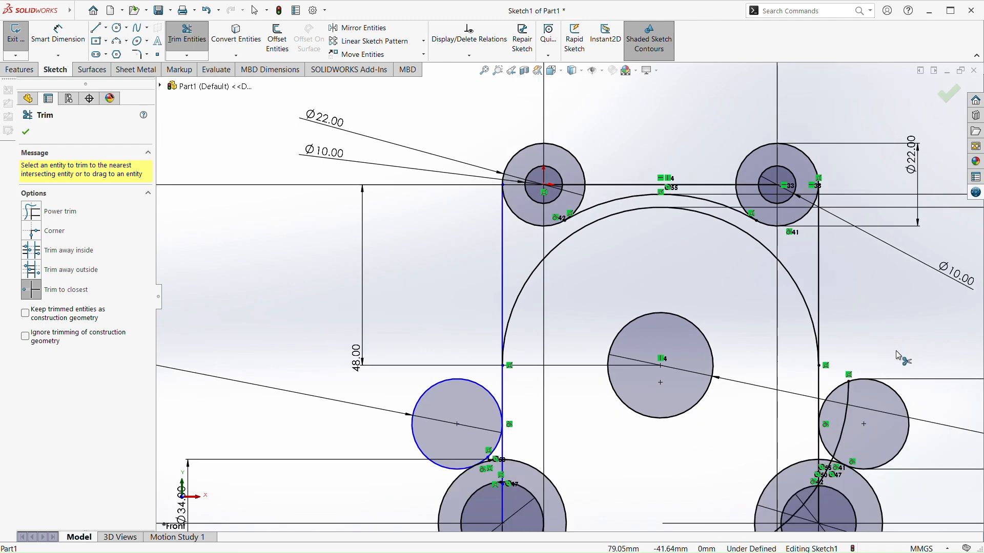
Trim the large circle's leftover segments across the right 24 mm circle and the lower-right concentric circles
scroll(786, 426, "down", 4)
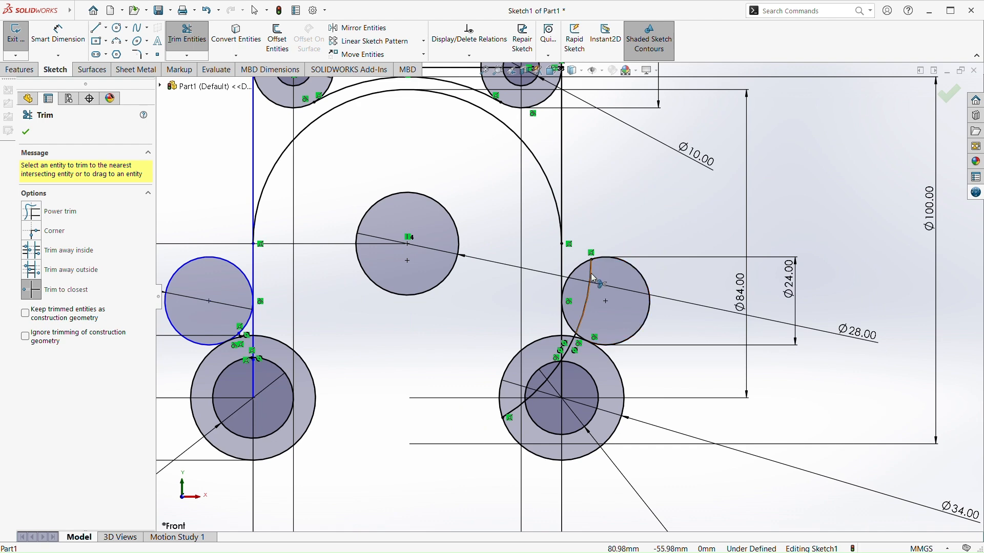
scroll(560, 364, "down", 3)
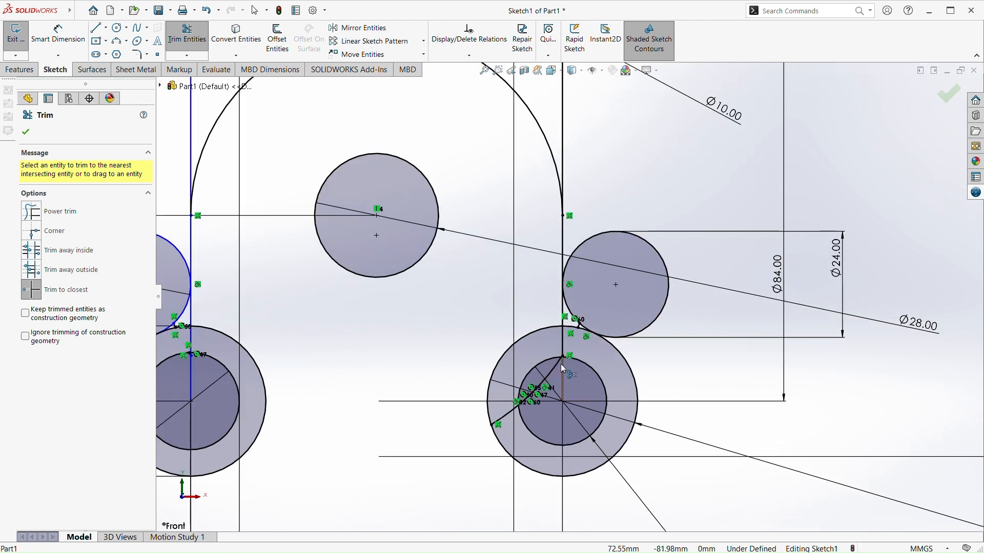
scroll(593, 299, "down", 3)
left_click(611, 241)
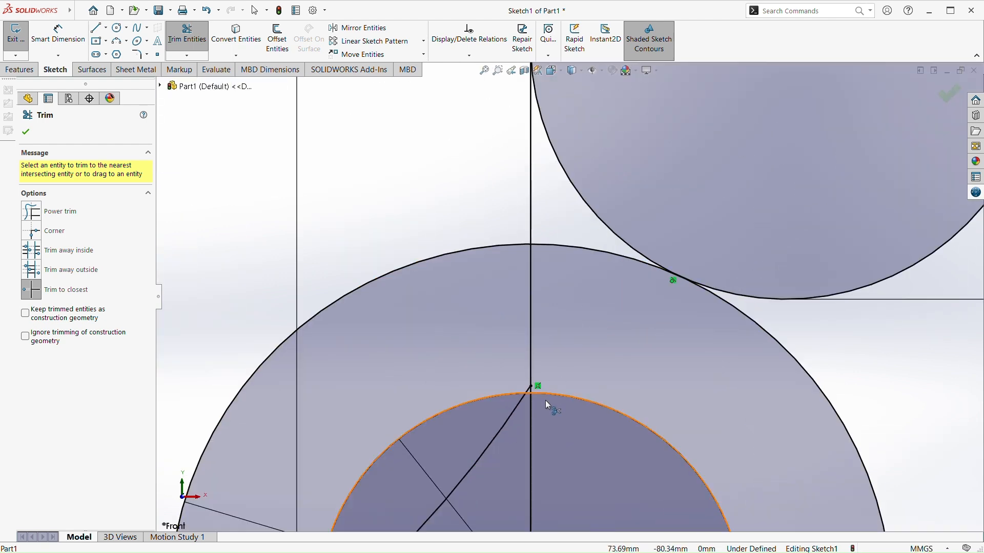
left_click(500, 435)
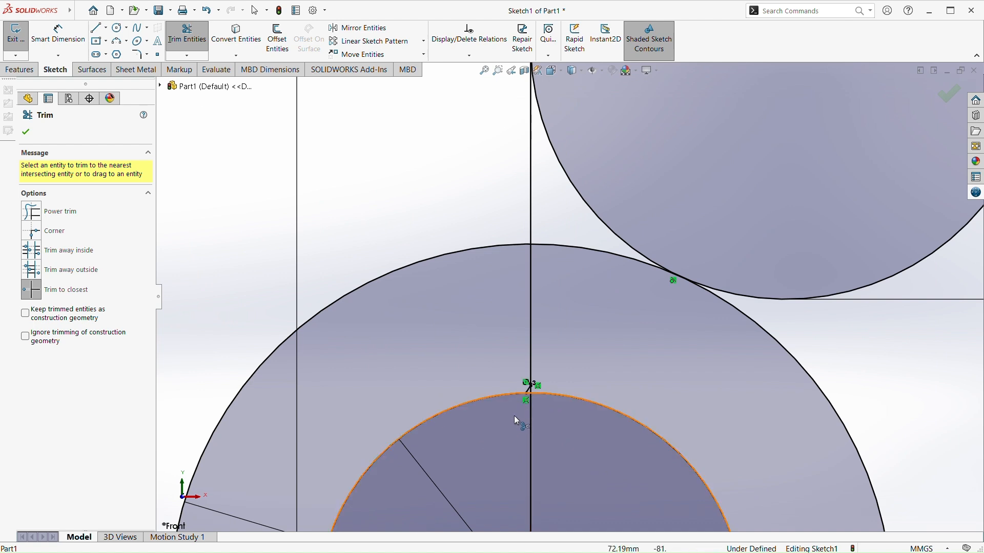
scroll(528, 386, "down", 3)
left_click(556, 327)
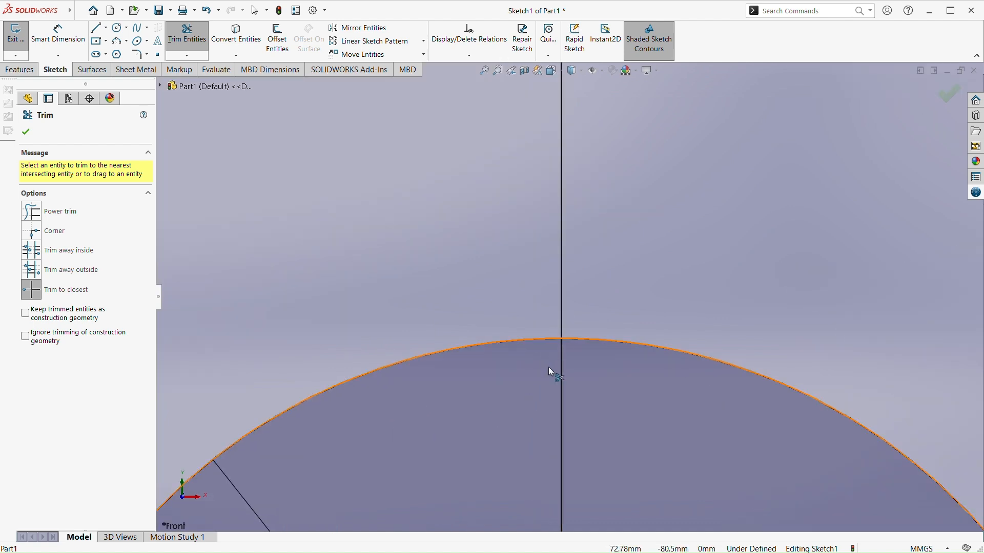
scroll(543, 377, "up", 3)
scroll(545, 405, "up", 3)
scroll(548, 414, "down", 4)
left_click(336, 370)
scroll(457, 290, "up", 8)
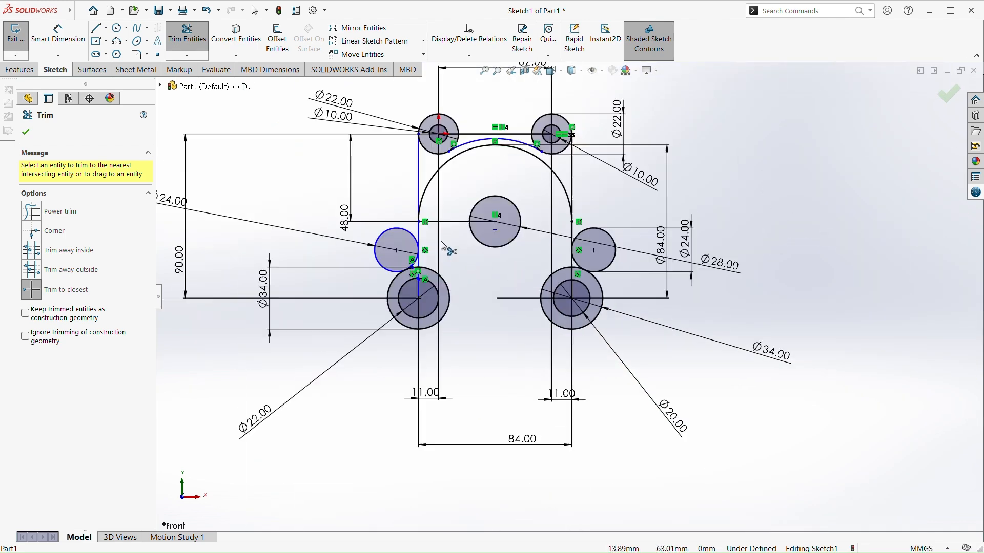
scroll(413, 291, "up", 1)
scroll(415, 276, "down", 1)
scroll(417, 269, "down", 4)
scroll(752, 294, "up", 2)
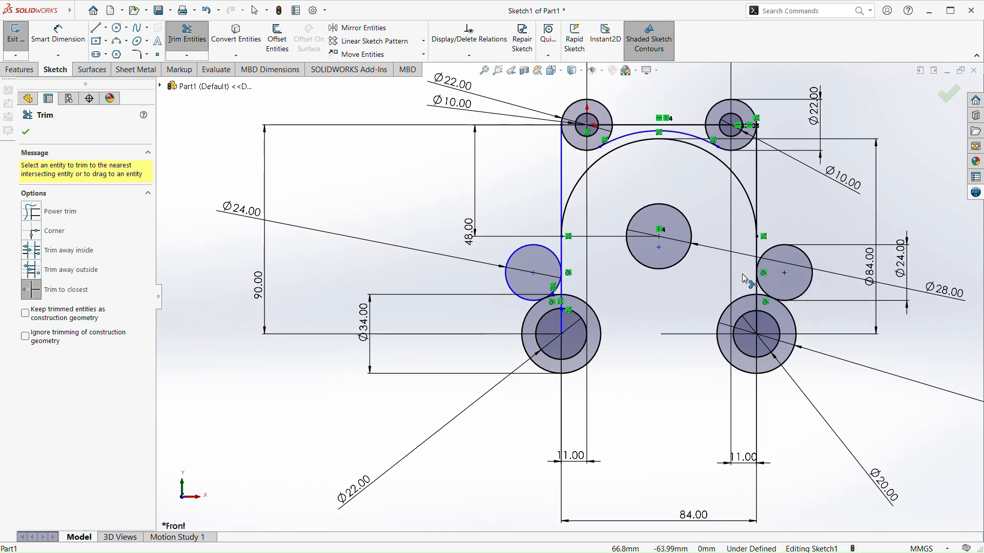
scroll(656, 157, "down", 5)
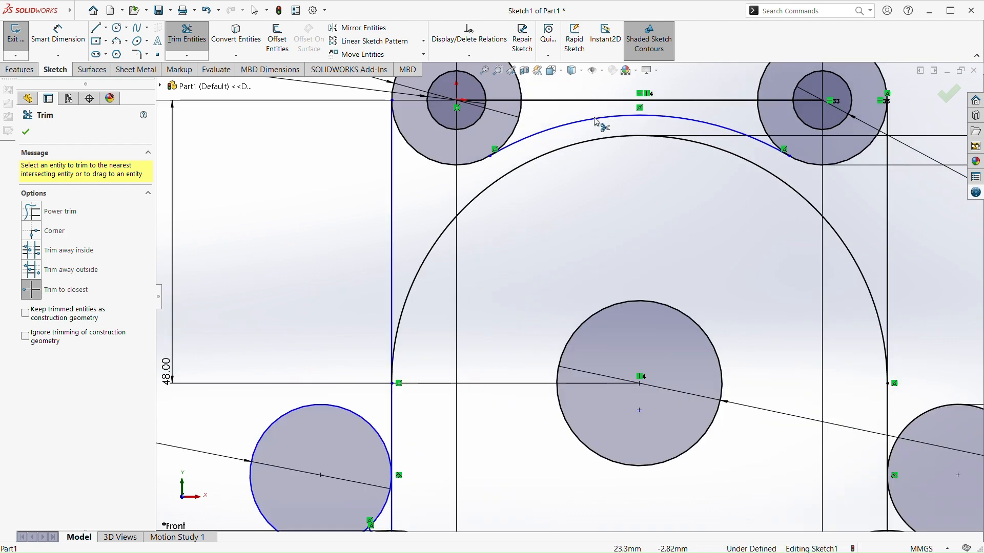
key("Escape")
Add a radius dimension to the remaining arc between the two upper 22 mm circles
scroll(570, 300, "up", 3)
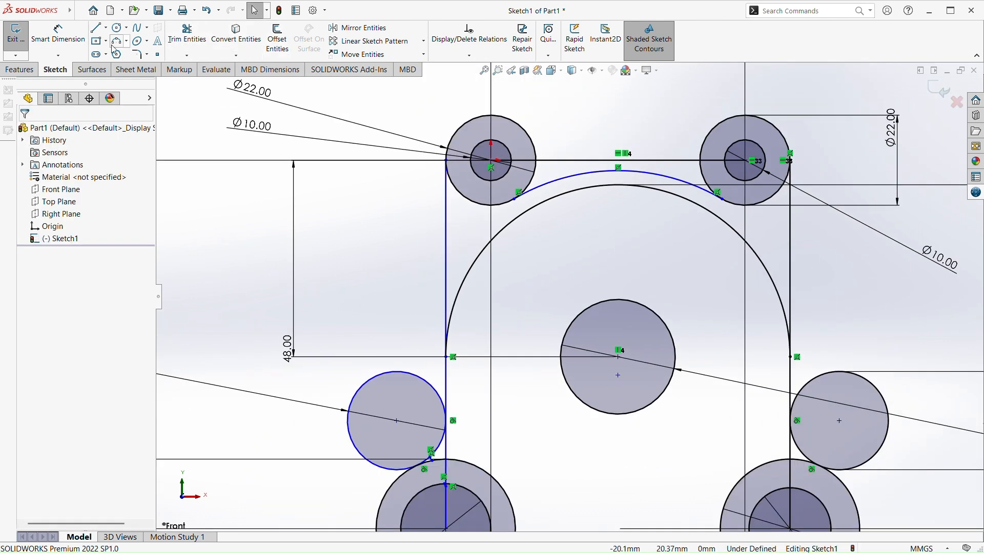
left_click(57, 36)
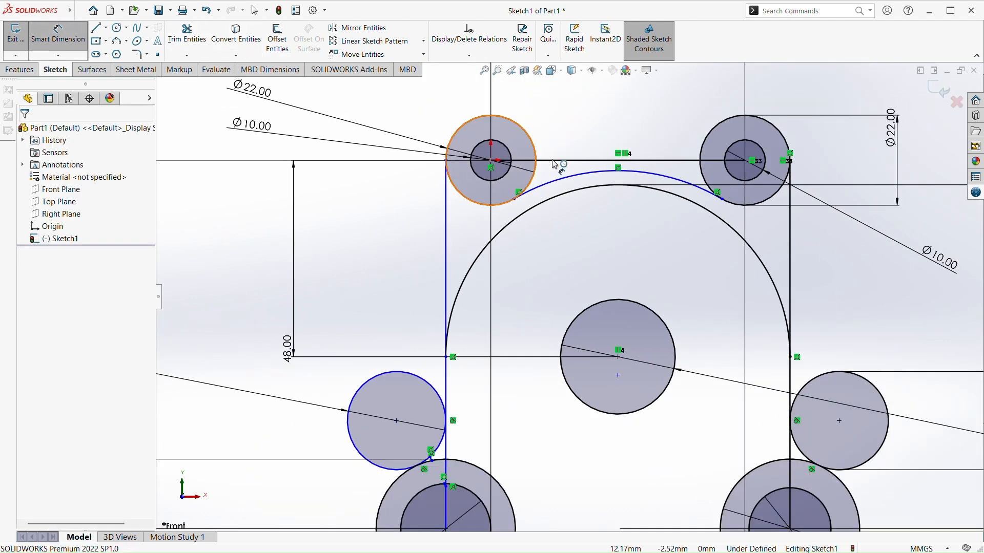
left_click(580, 177)
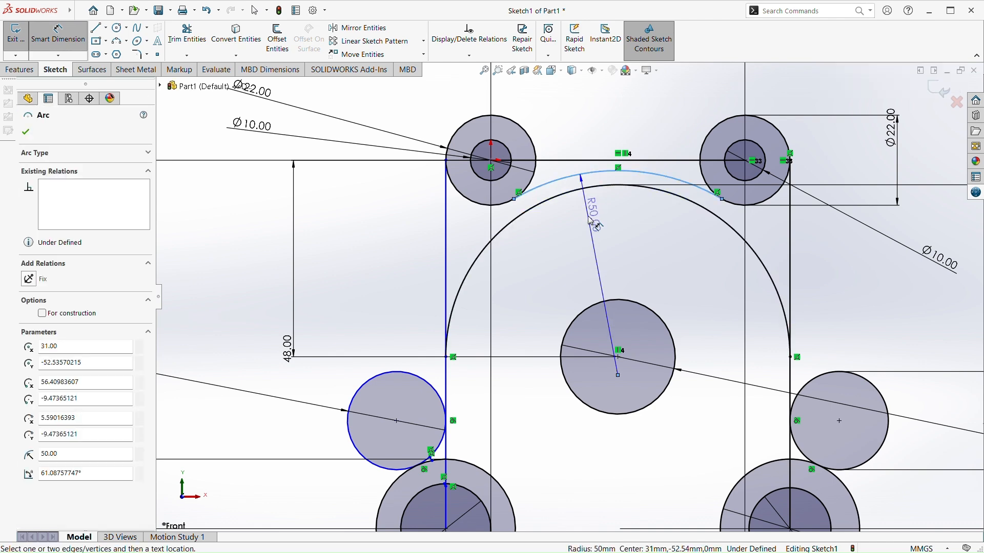
left_click(591, 221)
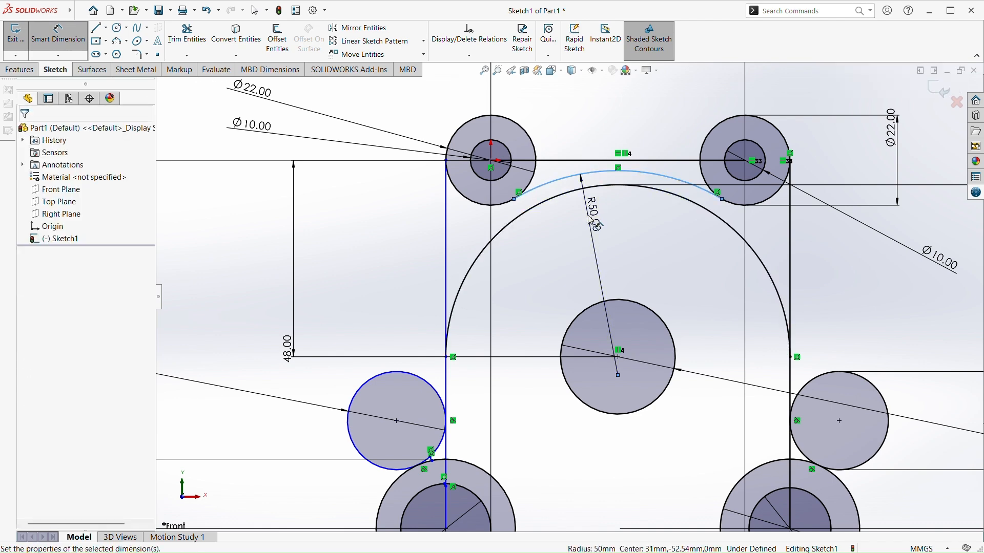
left_click(546, 201)
scroll(597, 272, "up", 4)
key("Escape")
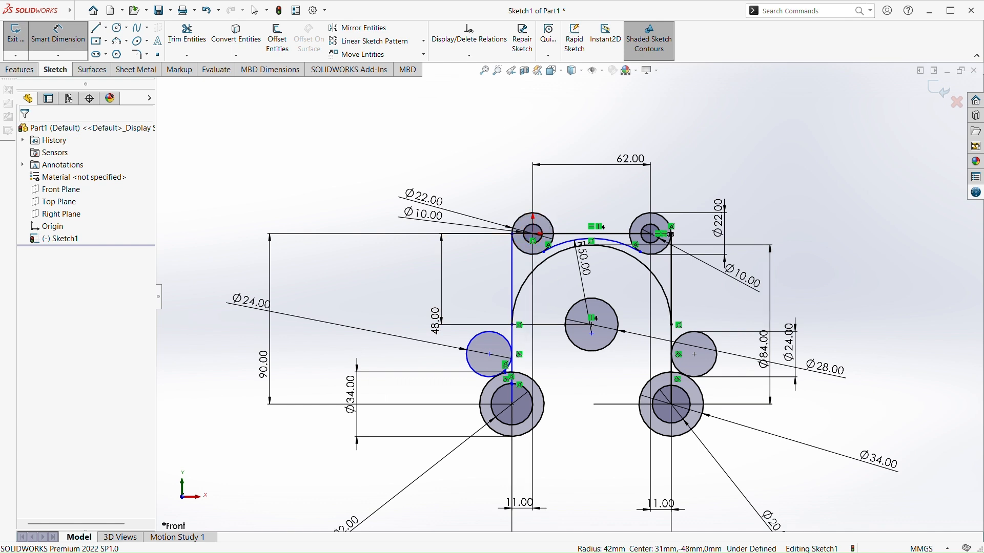
left_click(118, 29)
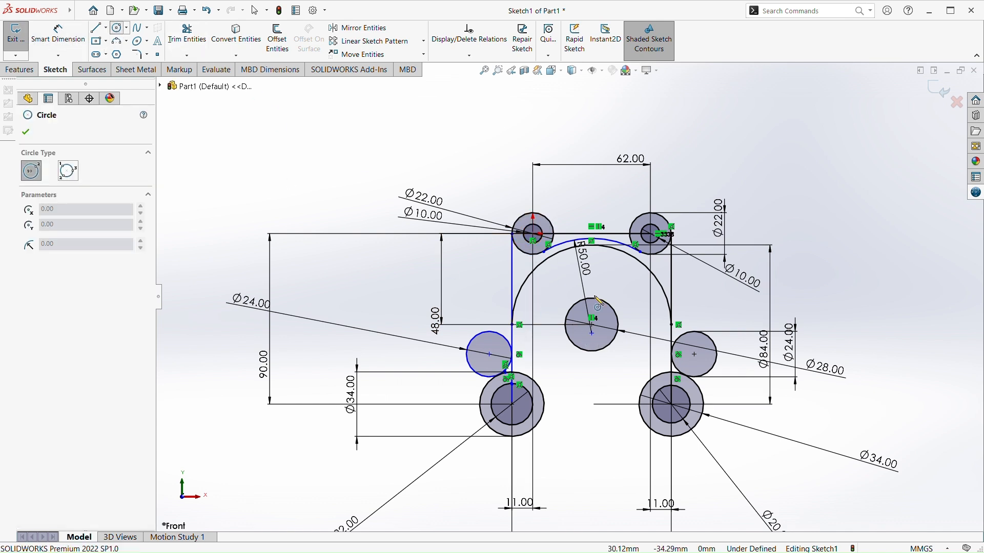
left_click(592, 206)
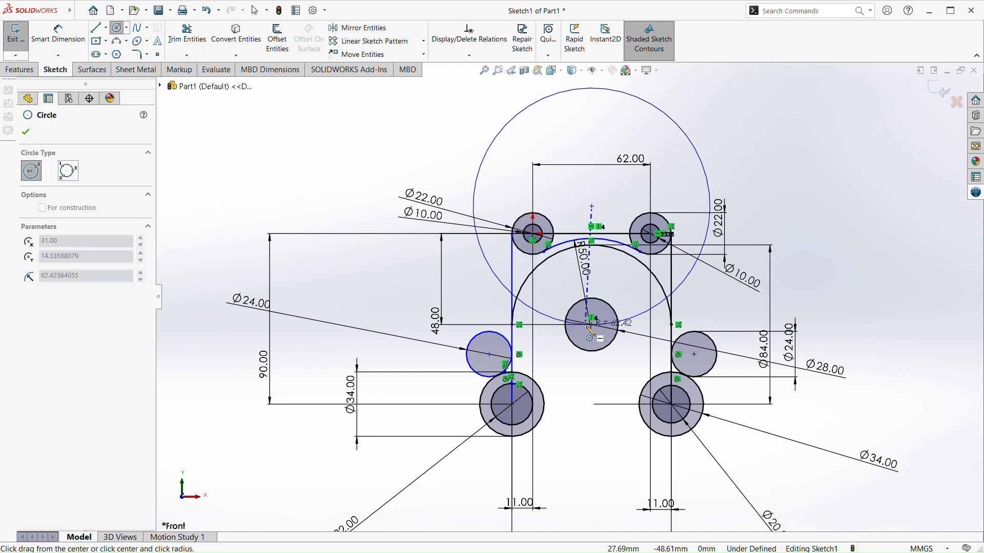
key("Escape")
Sketch a circle about 121 mm in diameter, centred directly above the 28 mm circle and below the horizontal line joining the upper circles
left_click(120, 29)
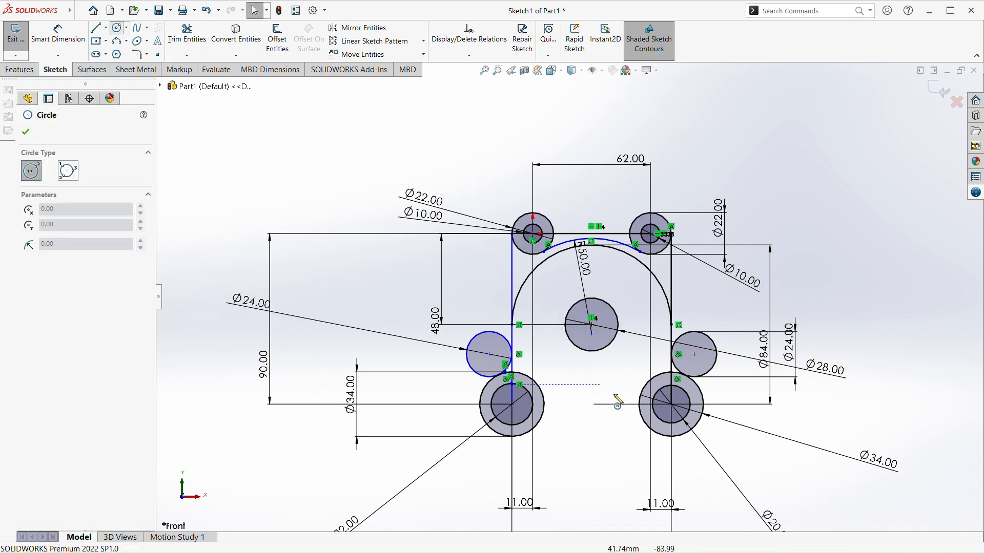
left_click(592, 284)
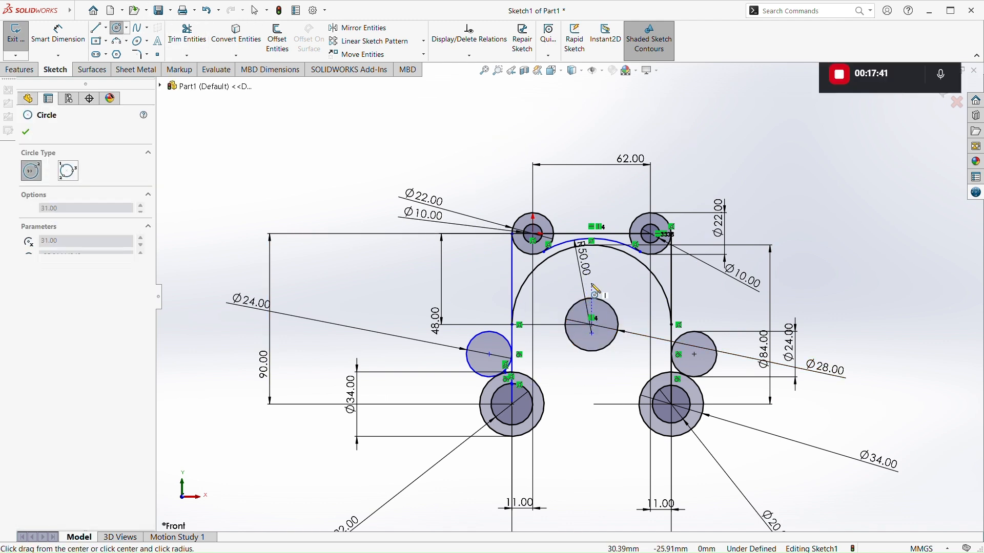
left_click(572, 396)
key("Escape")
Dimension the new large circle's diameter as 96 mm
scroll(573, 228, "down", 1)
scroll(573, 245, "down", 2)
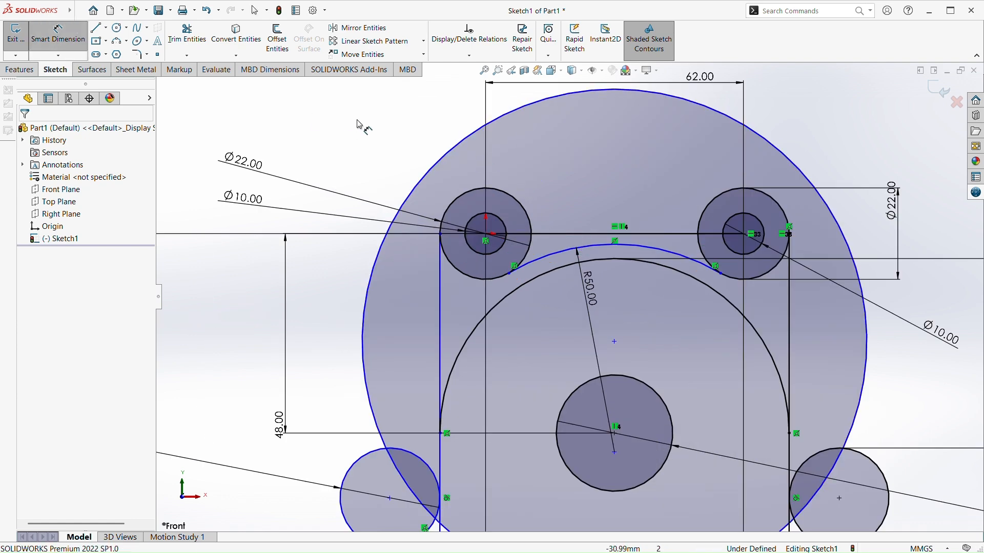
left_click(69, 36)
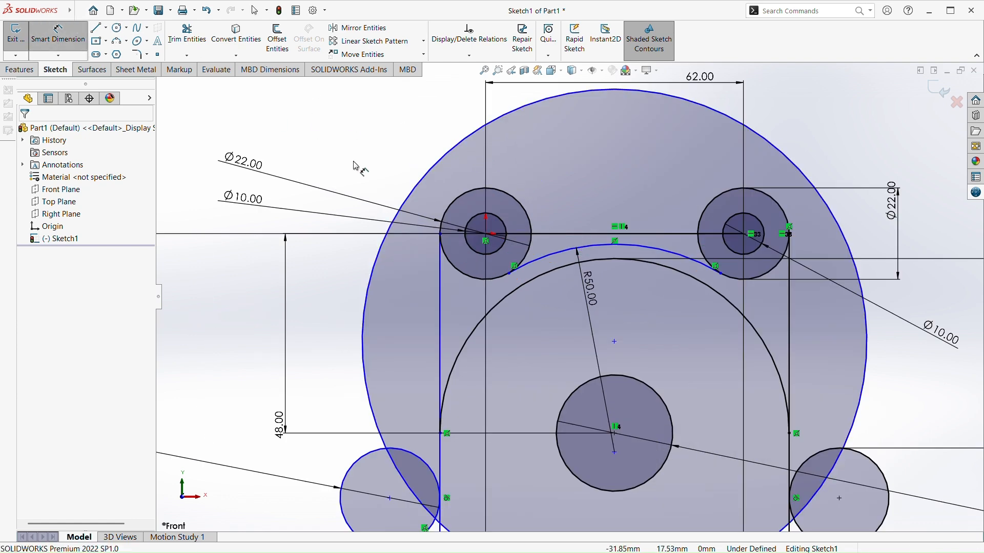
left_click(418, 149)
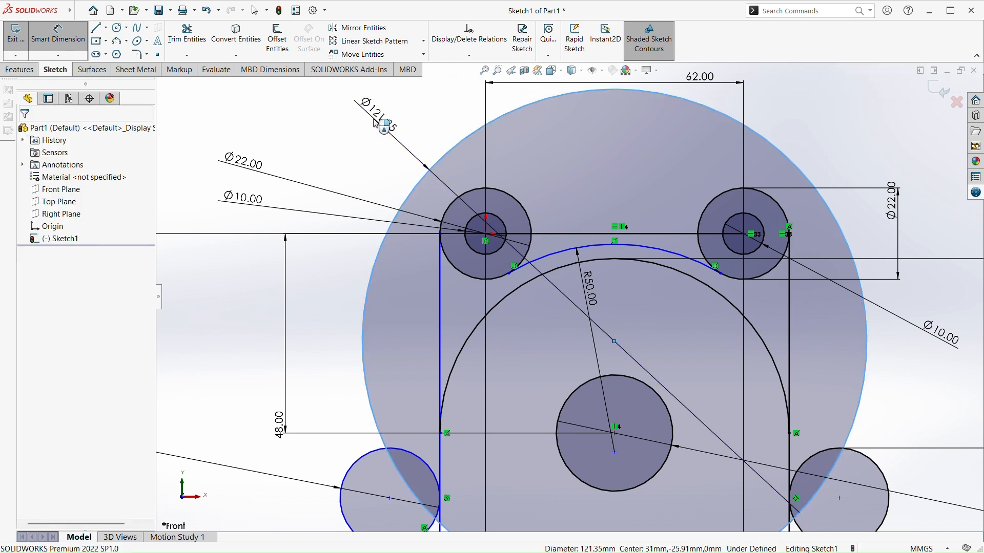
left_click(379, 116)
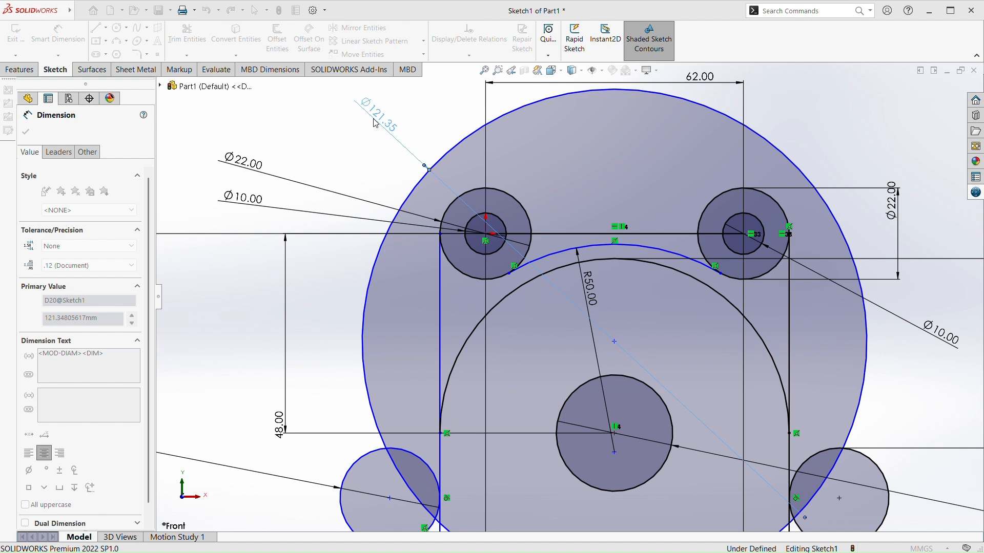
key("Return")
key("Escape")
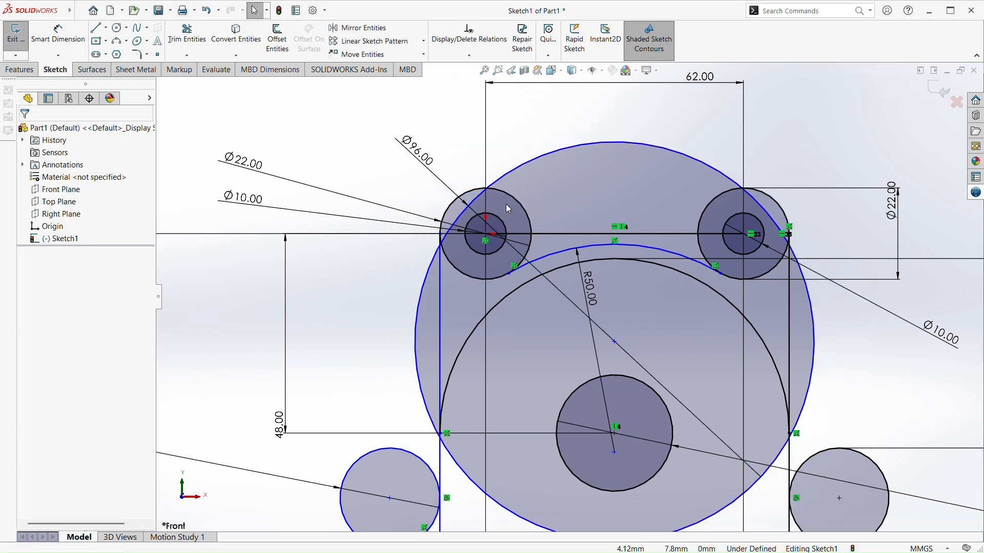
Try to make the 96 mm circle tangent to the upper-left 22 mm circle
scroll(509, 210, "down", 2)
left_click(547, 153)
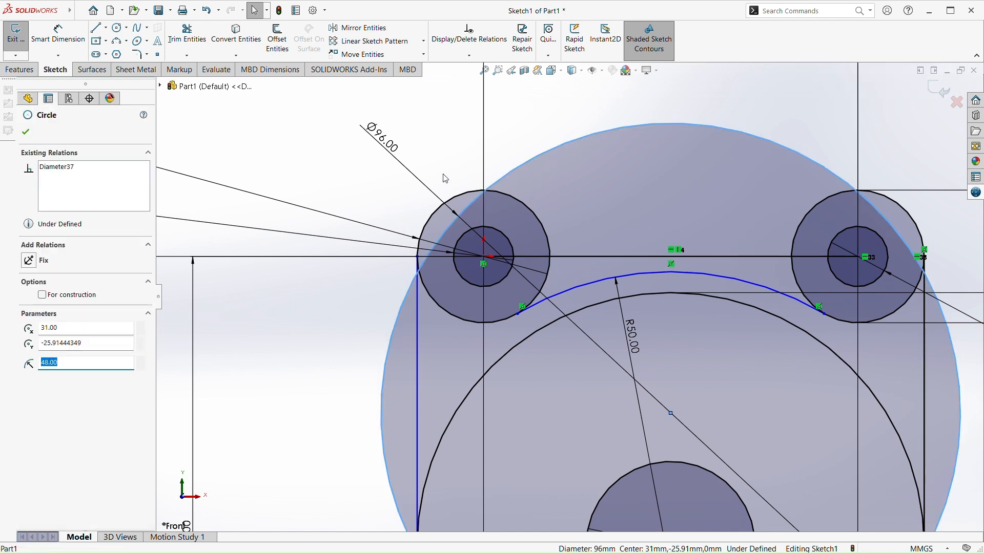
left_click(474, 189)
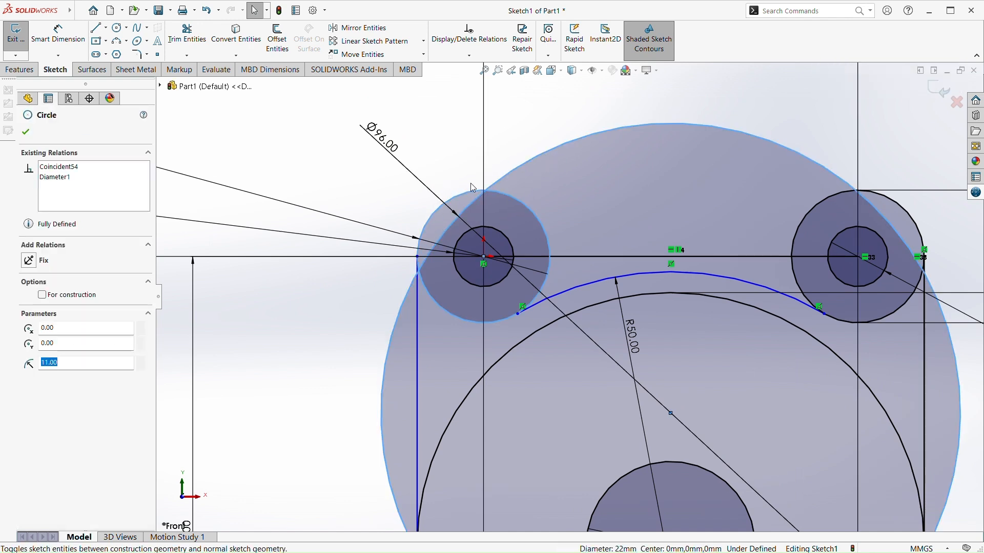
left_click(472, 184)
left_click(443, 203)
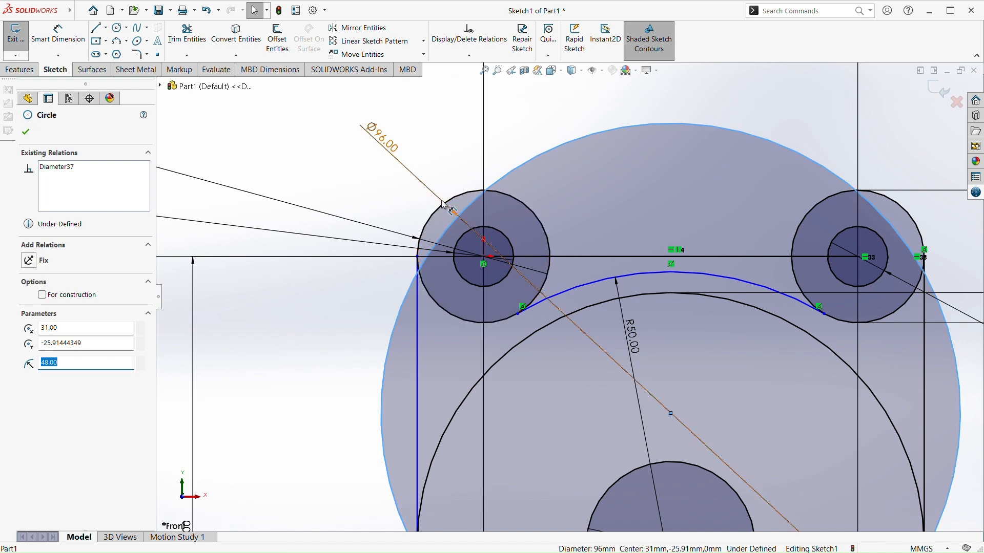
left_click(431, 213, "ctrl")
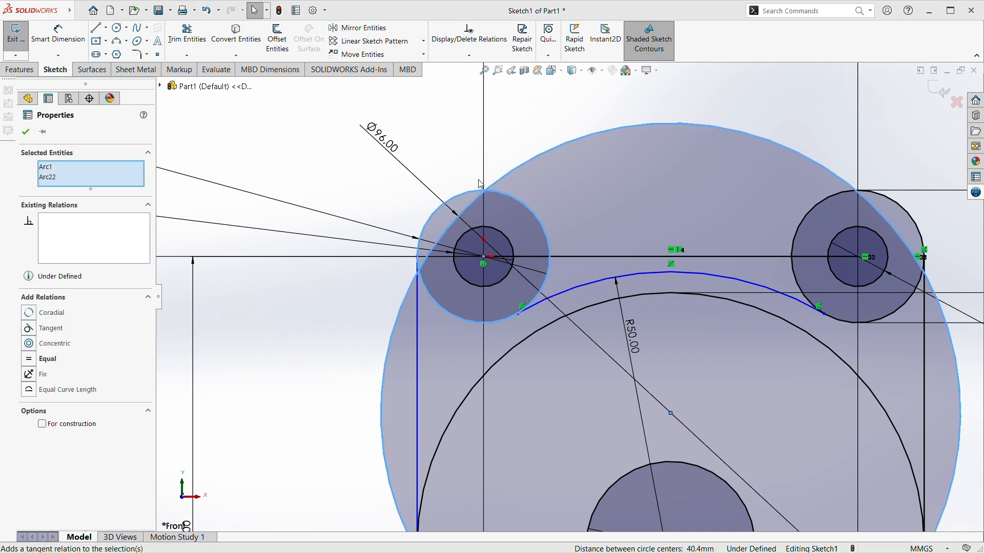
key("Escape")
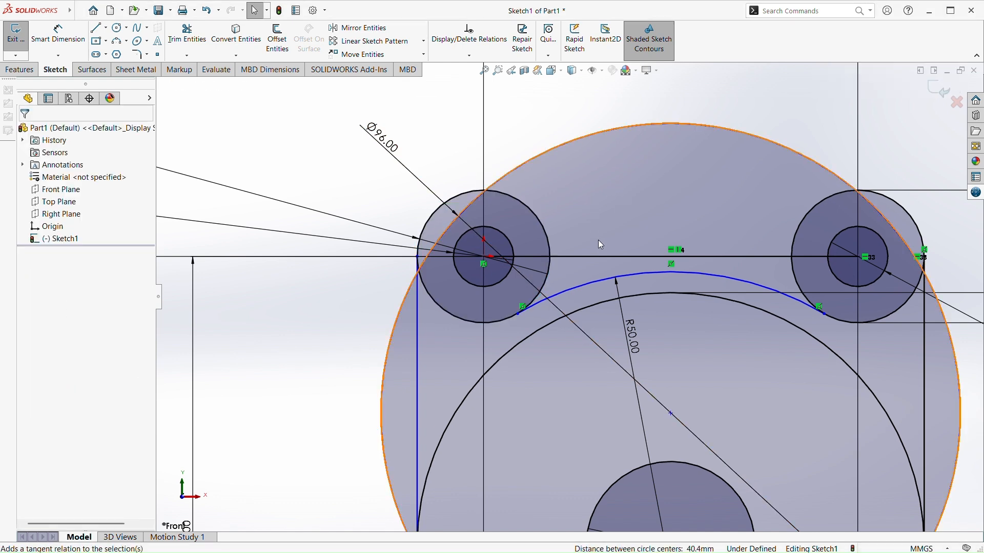
Add a tangent relation between the 96 mm circle and the upper-right 22 mm circle
scroll(666, 272, "up", 3)
scroll(732, 354, "down", 2)
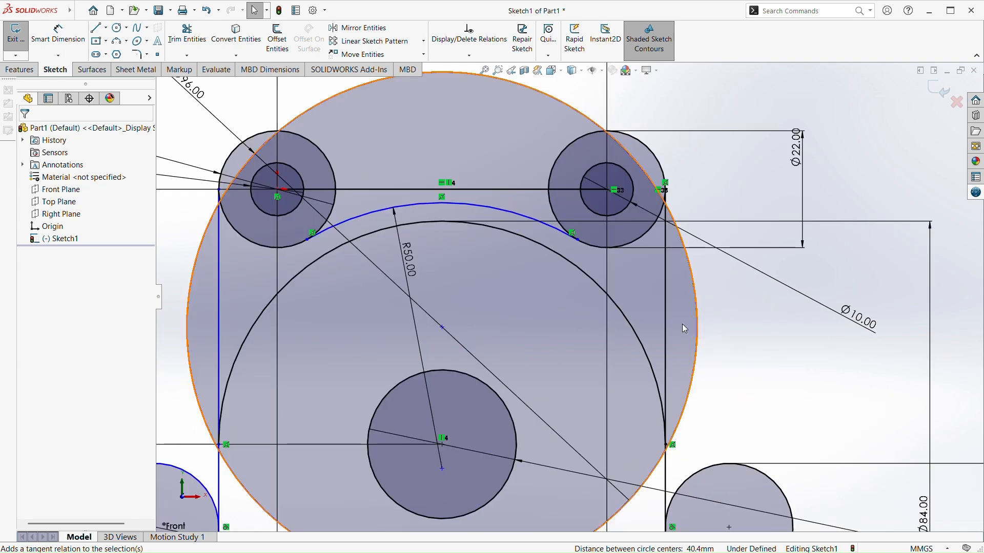
left_click(572, 115)
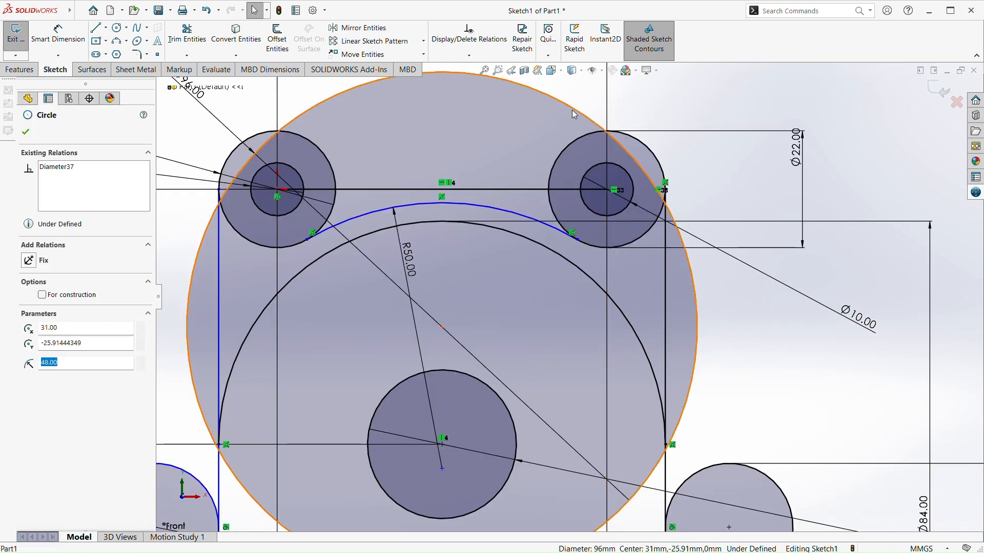
left_click(652, 152, "ctrl")
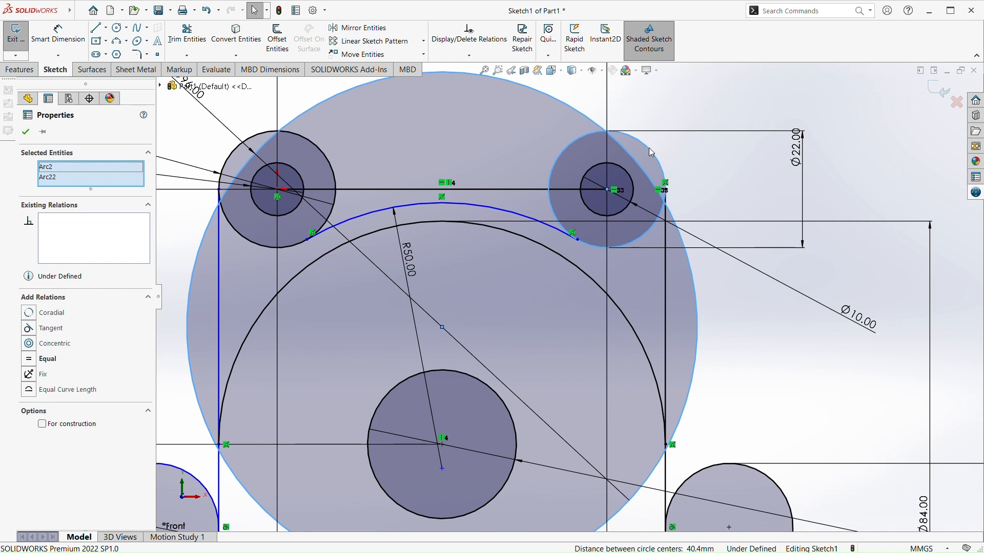
left_click(697, 103)
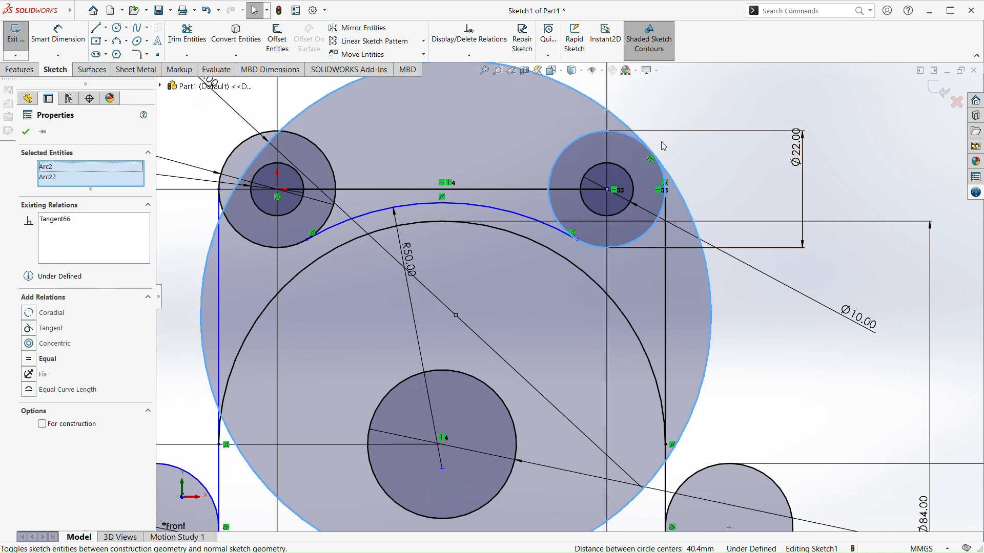
key("Escape")
Add a tangent relation between the 96 mm circle and the upper-left 22 mm circle
scroll(168, 89, "up", 2)
scroll(217, 302, "down", 2)
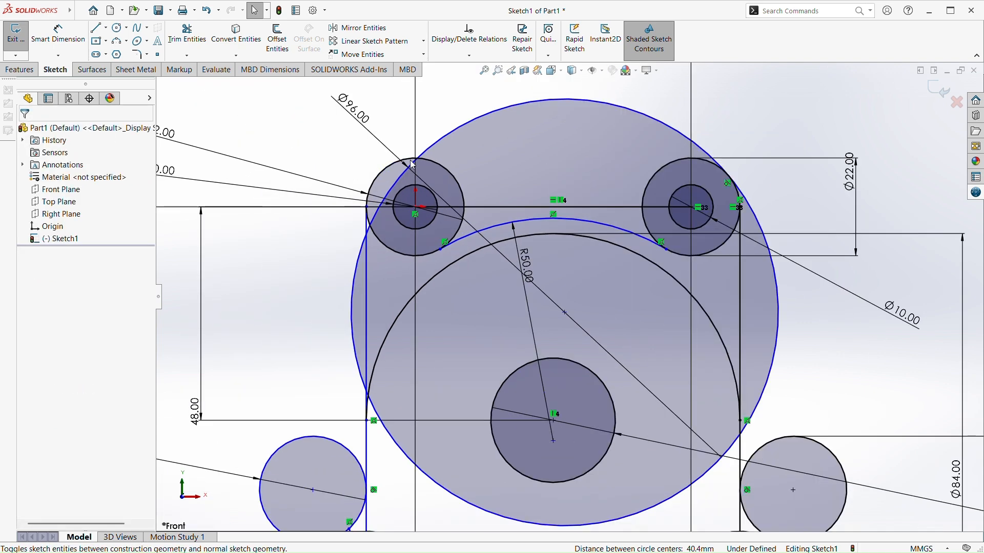
left_click(431, 145)
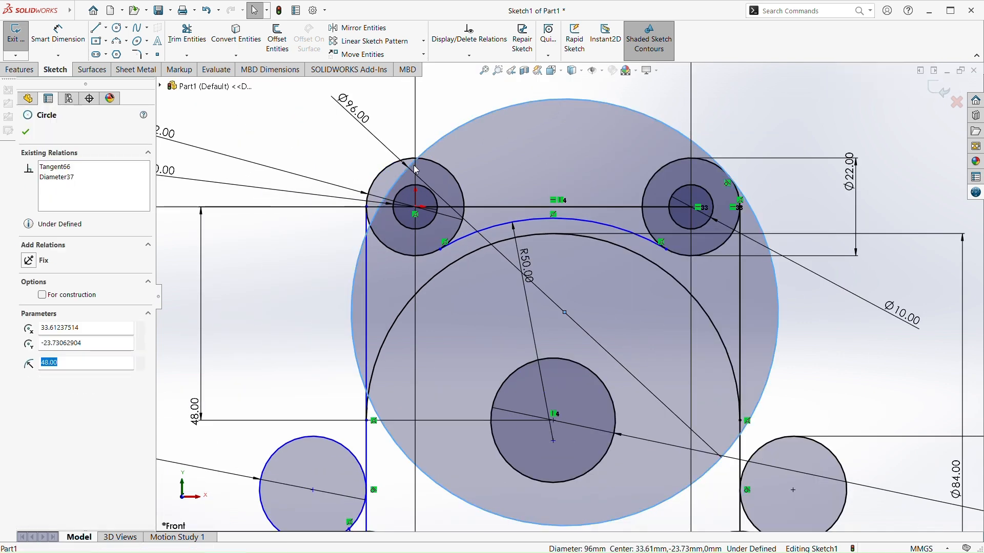
left_click(380, 175, "ctrl")
left_click(428, 136)
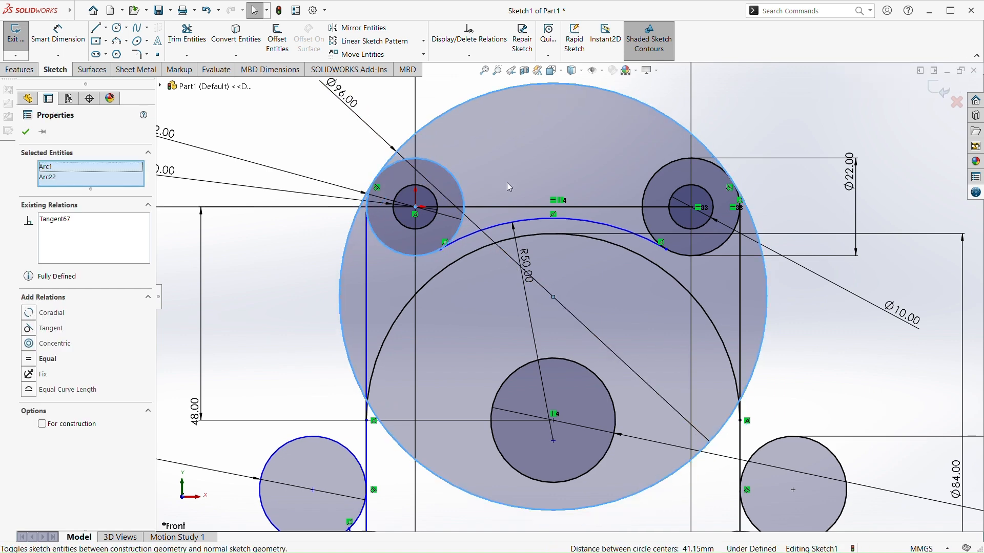
key("Escape")
scroll(588, 228, "up", 2)
scroll(619, 347, "down", 1)
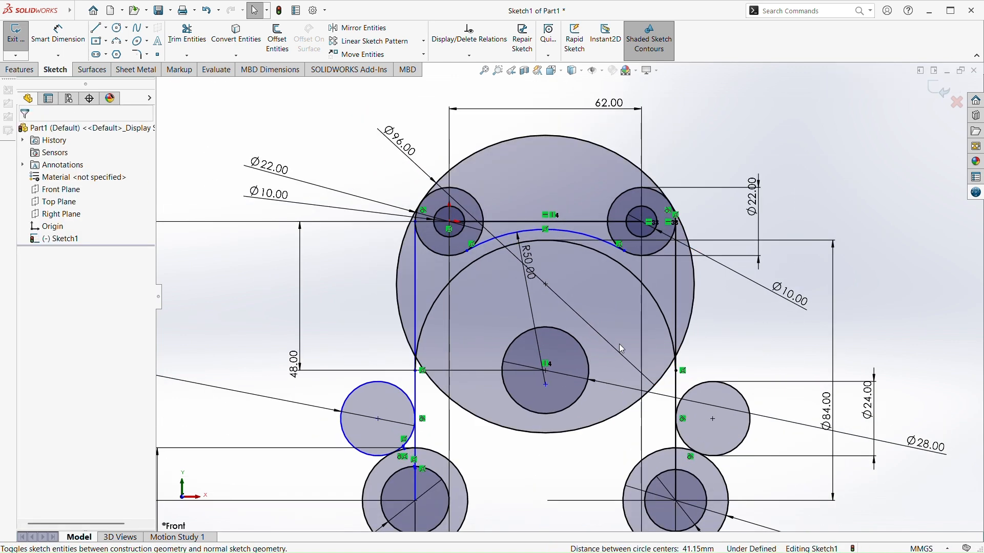
left_click(58, 35)
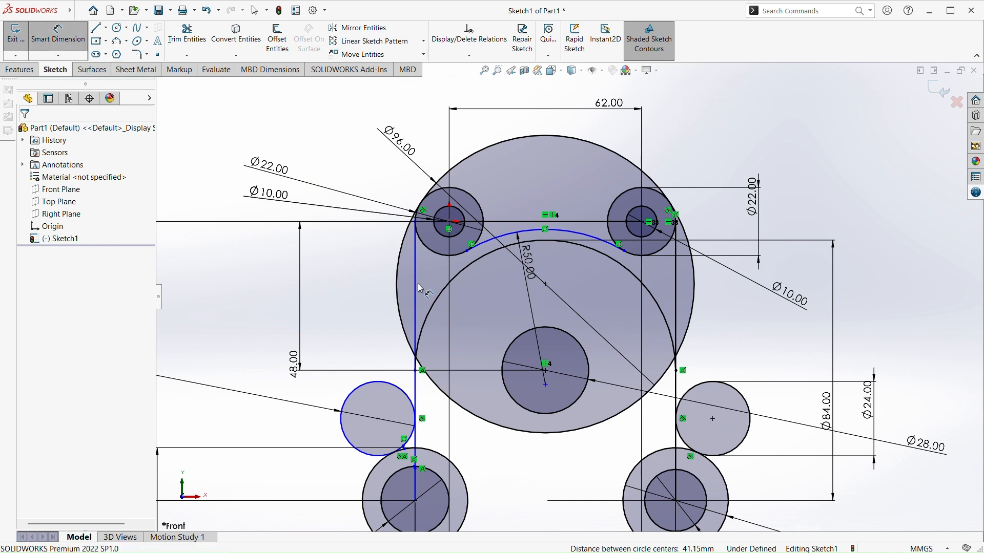
left_click(565, 435)
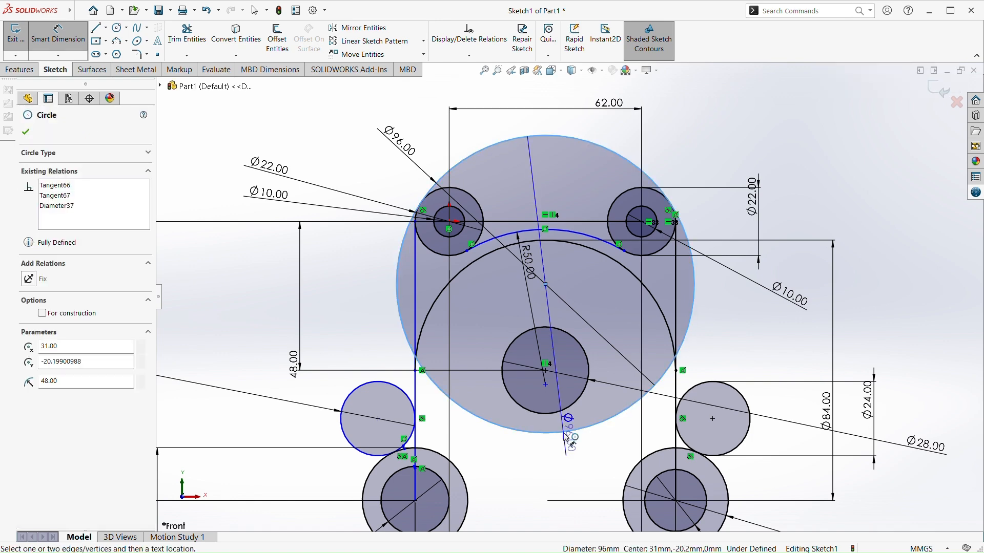
key("Escape")
key("Escape")
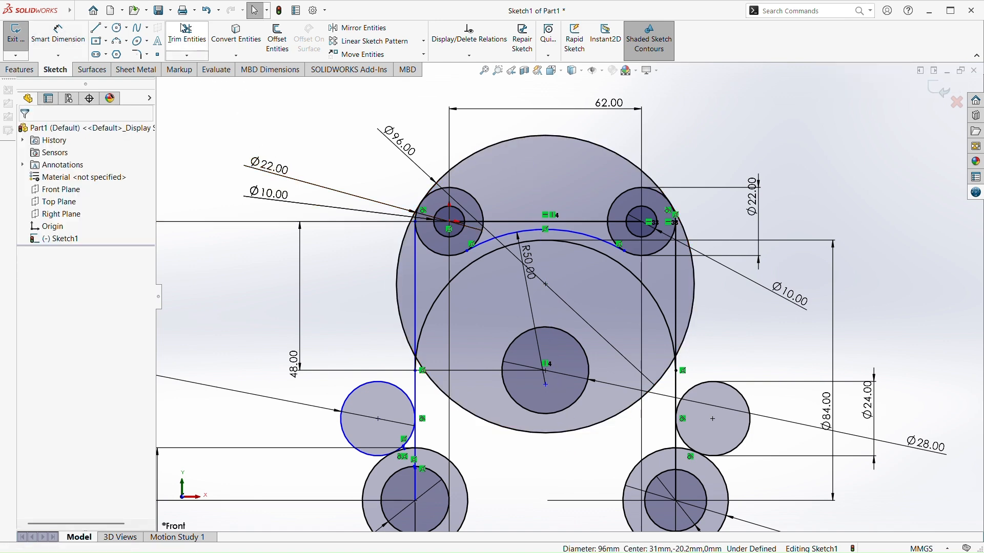
Trim the 96 mm circle's bottom, right and left portions, keeping only the upper arc between the two 22 mm circles
left_click(194, 32)
left_click(560, 435)
scroll(702, 359, "down", 1)
scroll(703, 360, "down", 3)
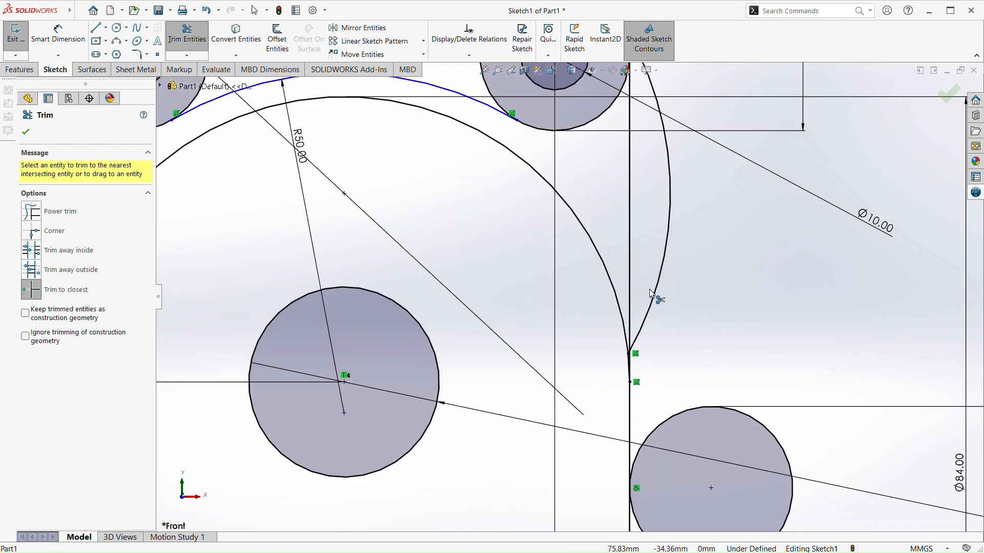
scroll(659, 270, "down", 1)
left_click(658, 269)
scroll(625, 280, "up", 4)
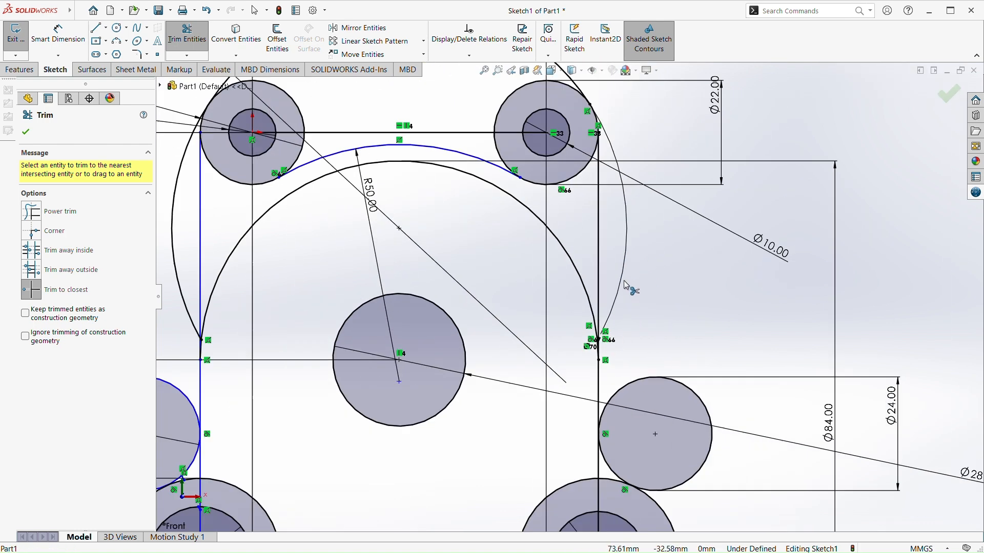
scroll(338, 245, "up", 3)
scroll(361, 287, "down", 1)
left_click(394, 277)
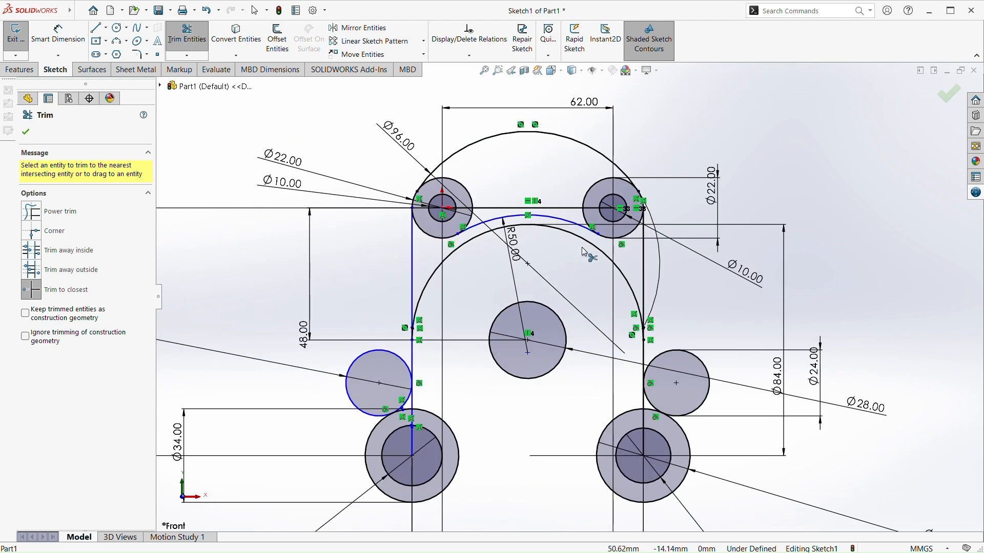
key("Escape")
Try to add a radius dimension to the outer arc above the two upper 22 mm circles
scroll(494, 295, "up", 3)
scroll(563, 287, "down", 2)
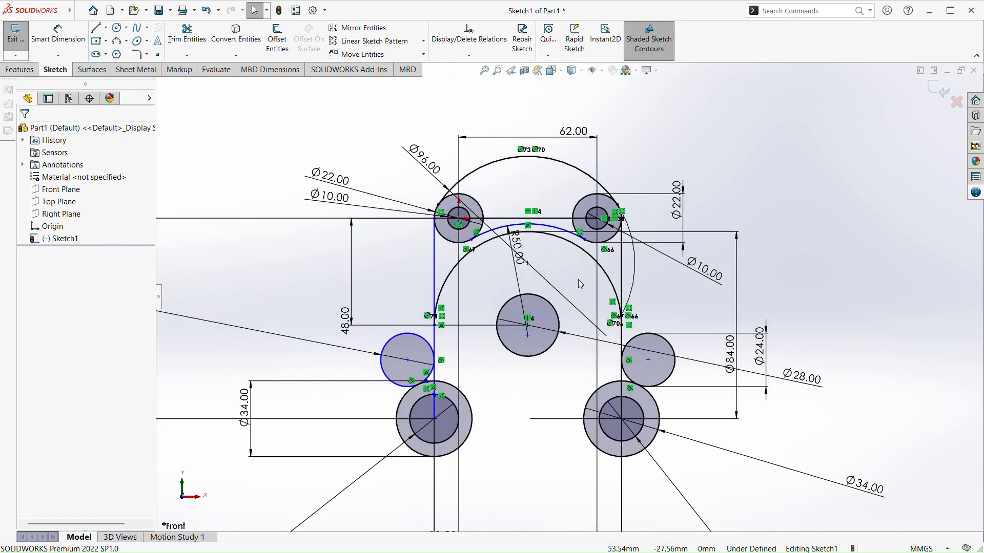
scroll(575, 241, "down", 4)
scroll(476, 386, "up", 4)
scroll(407, 383, "down", 1)
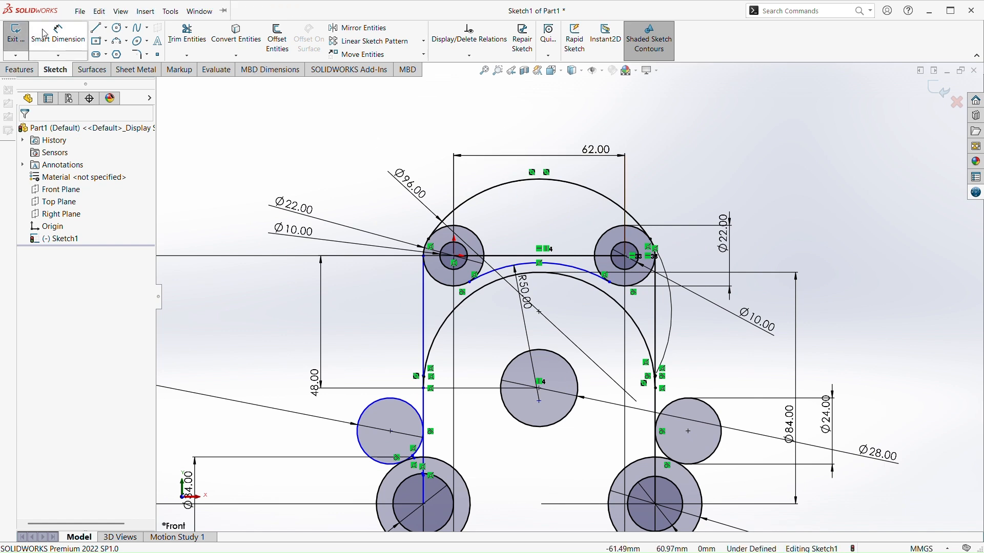
left_click(58, 34)
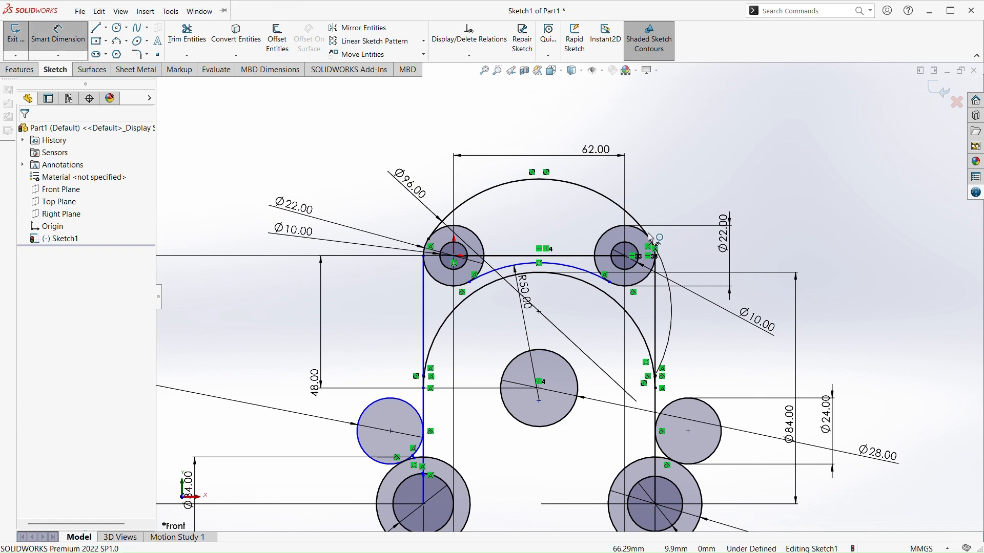
left_click(585, 188)
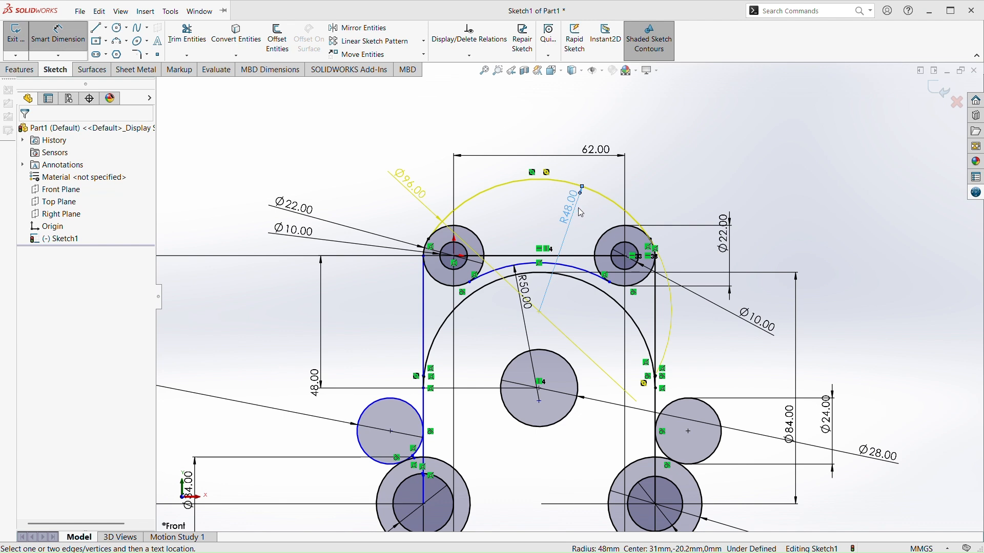
key("Escape")
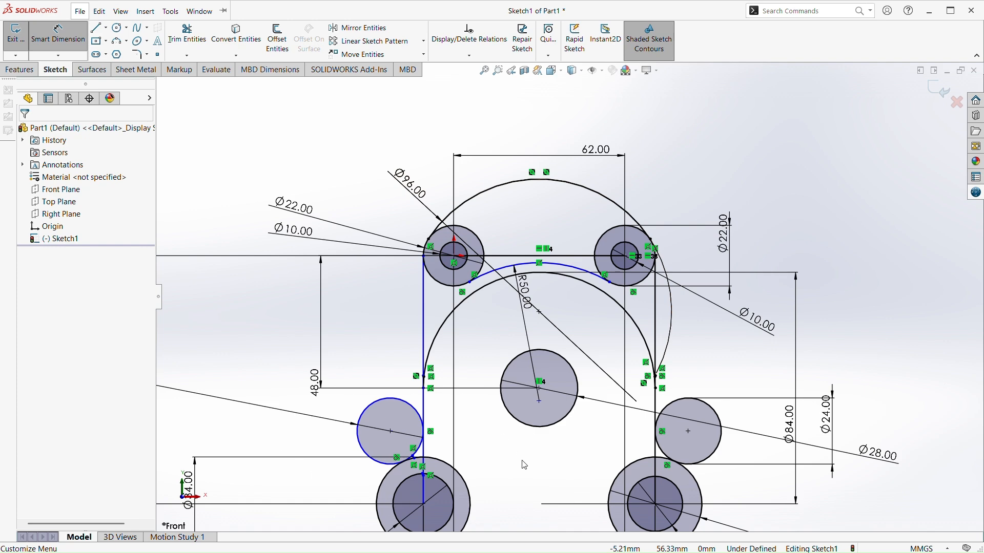
scroll(525, 465, "up", 4)
scroll(488, 271, "down", 6)
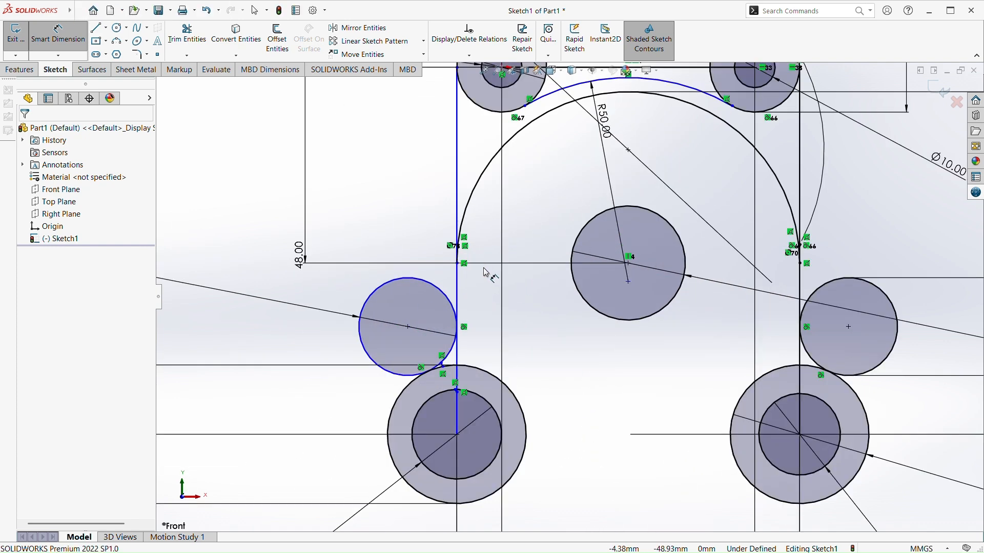
scroll(433, 287, "down", 2)
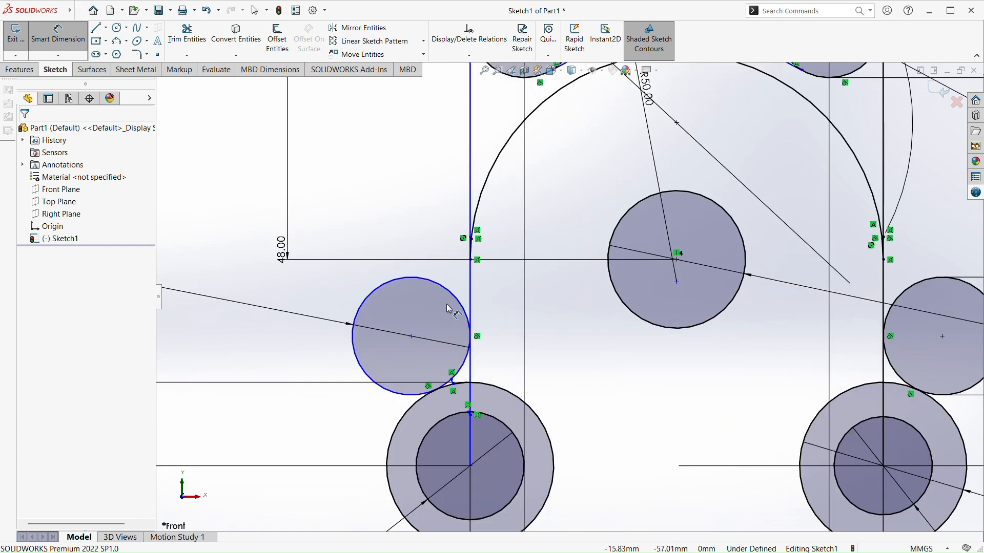
Try to add a vertical distance dimension between the centres of the upper-right and lower-right circles
scroll(436, 365, "up", 4)
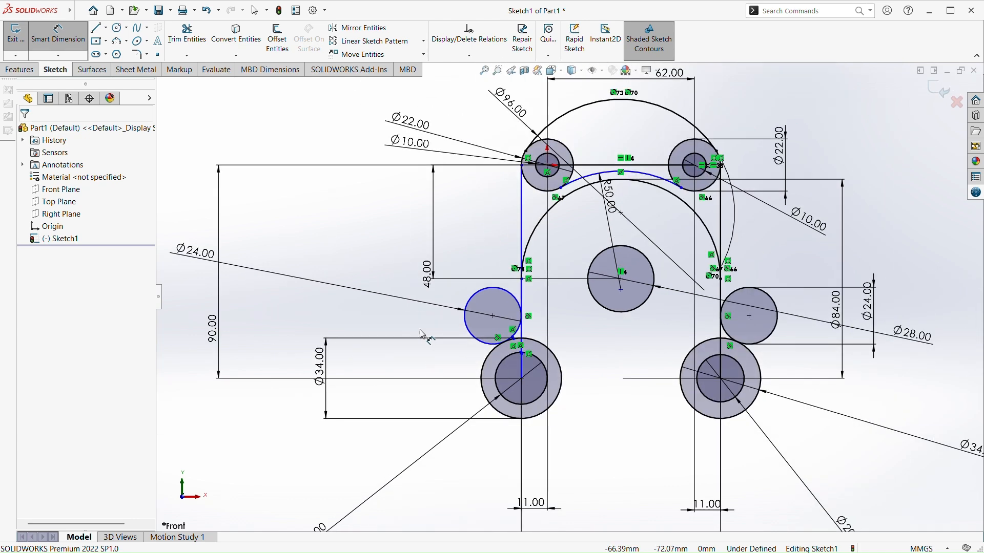
scroll(423, 336, "up", 2)
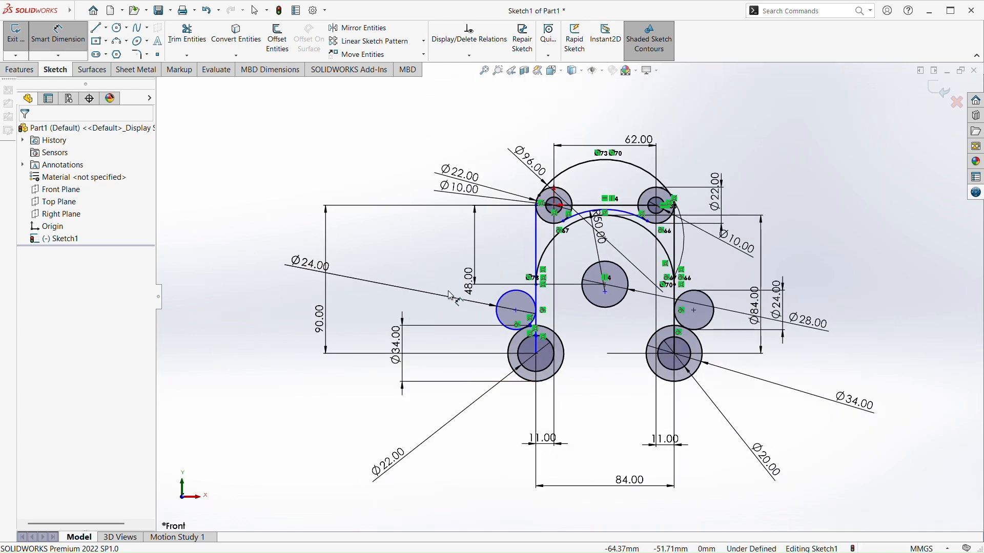
scroll(469, 342, "down", 3)
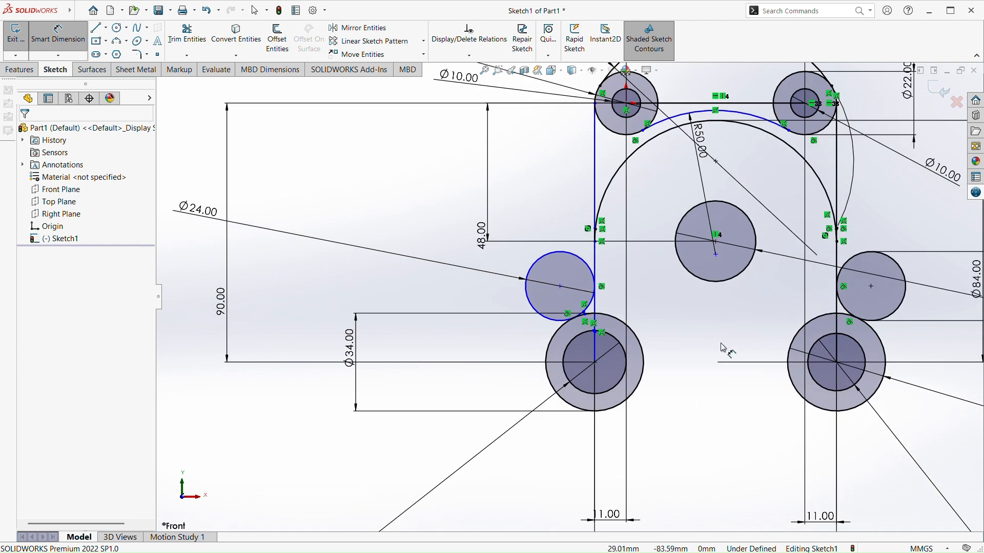
scroll(605, 228, "up", 2)
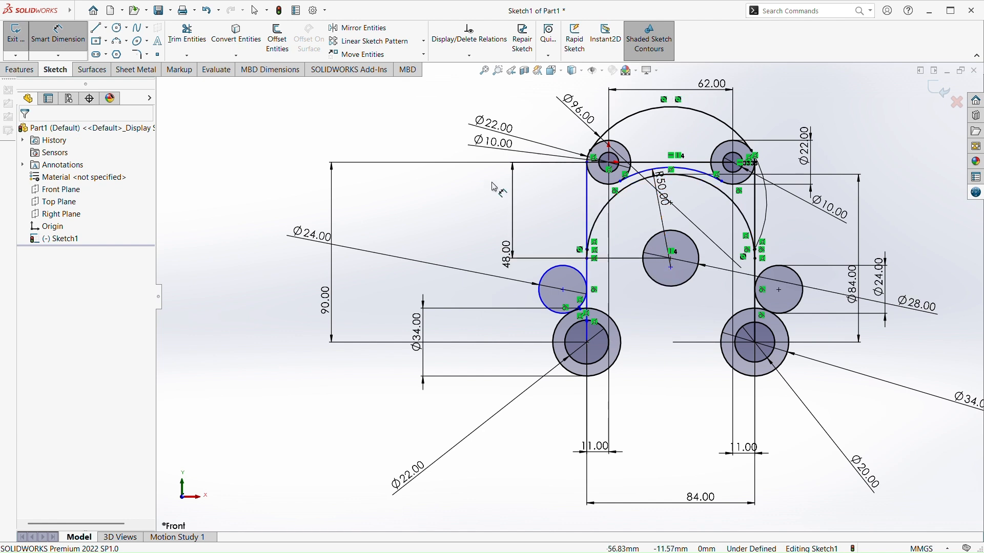
left_click(732, 163)
left_click(756, 343)
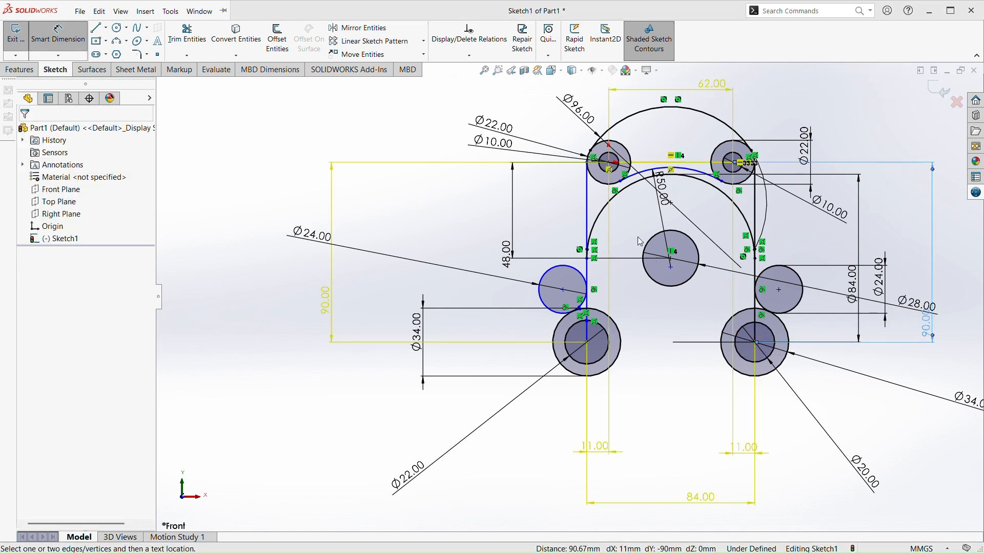
left_click(578, 216)
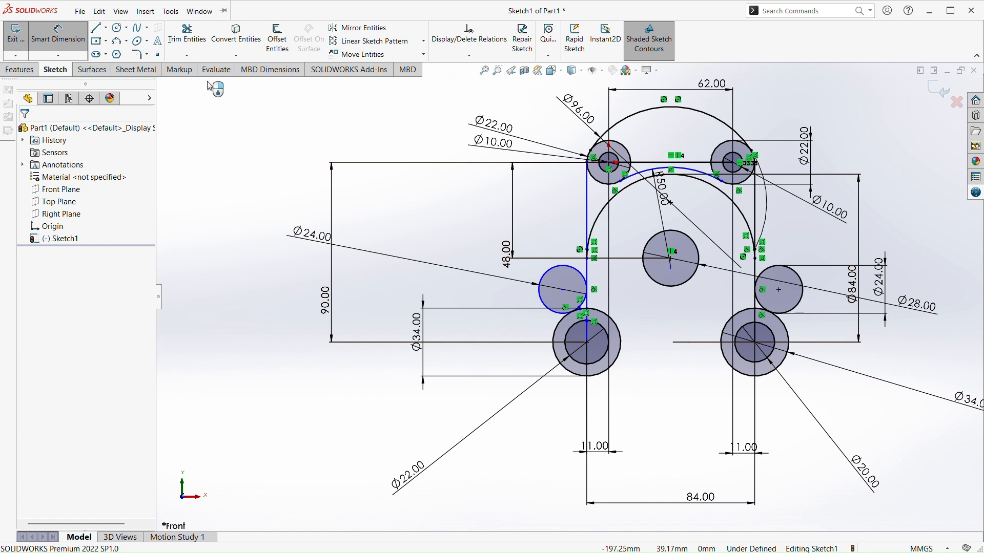
Sketch a large circle on the vertical centreline below the two lower 34 mm circles and undo it
left_click(121, 30)
left_click_drag(671, 396, 669, 457)
key("Escape")
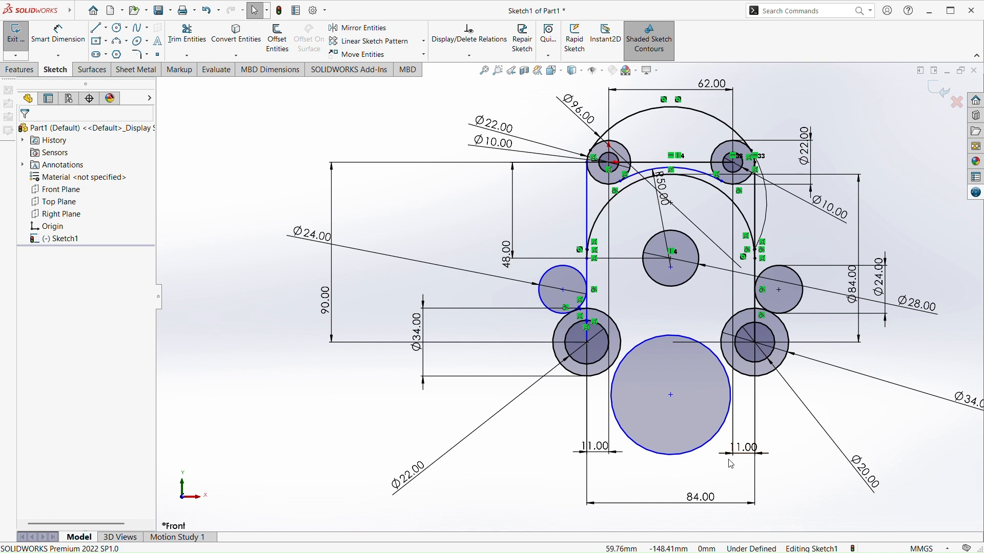
scroll(701, 404, "down", 2)
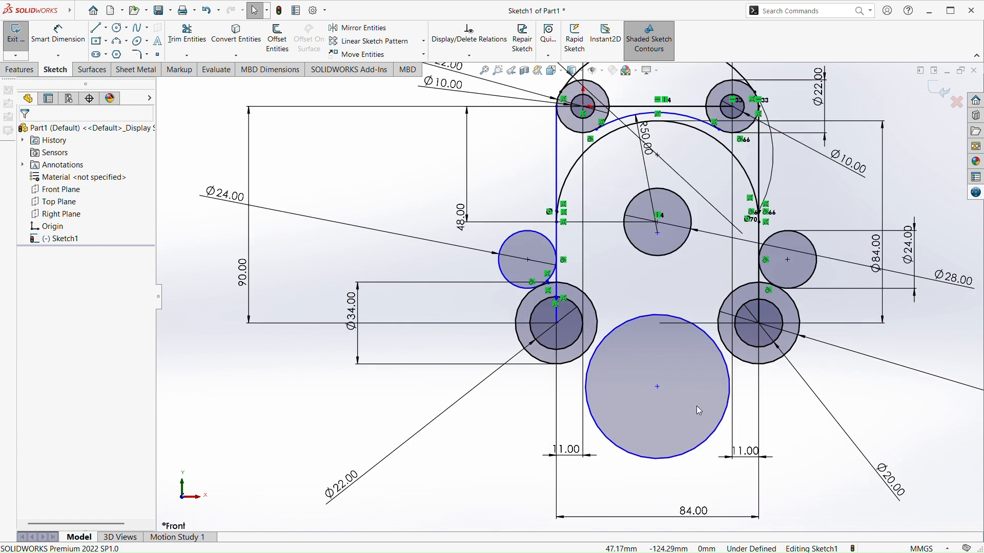
key("ctrl+z")
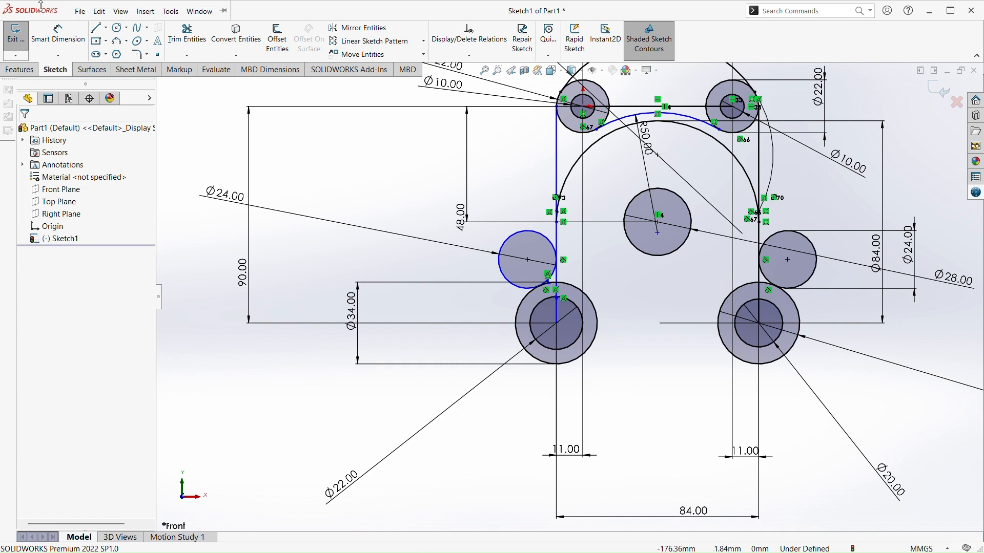
Sketch a circle midway between the two lower 34 mm circles, centred vertically below the 28 mm circle
left_click(119, 28)
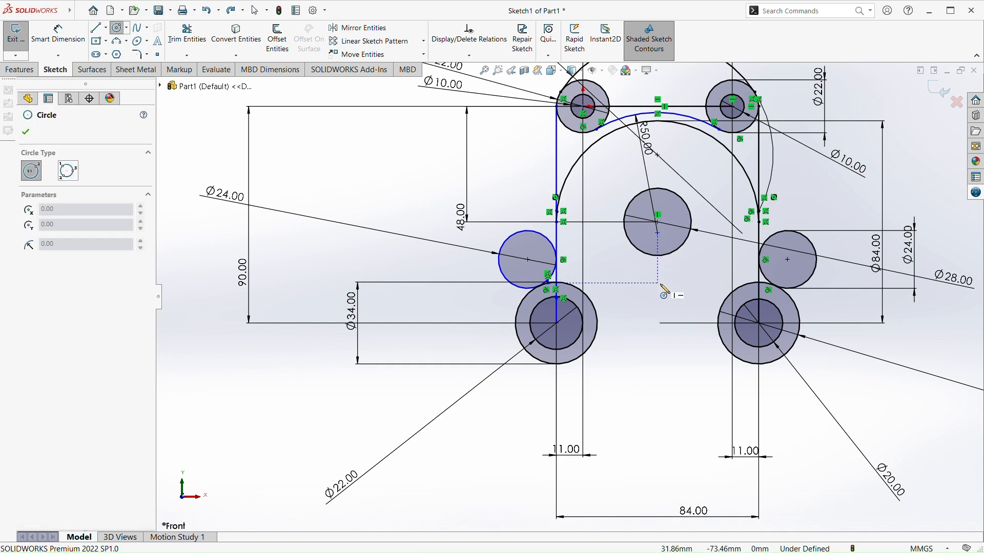
left_click(658, 320)
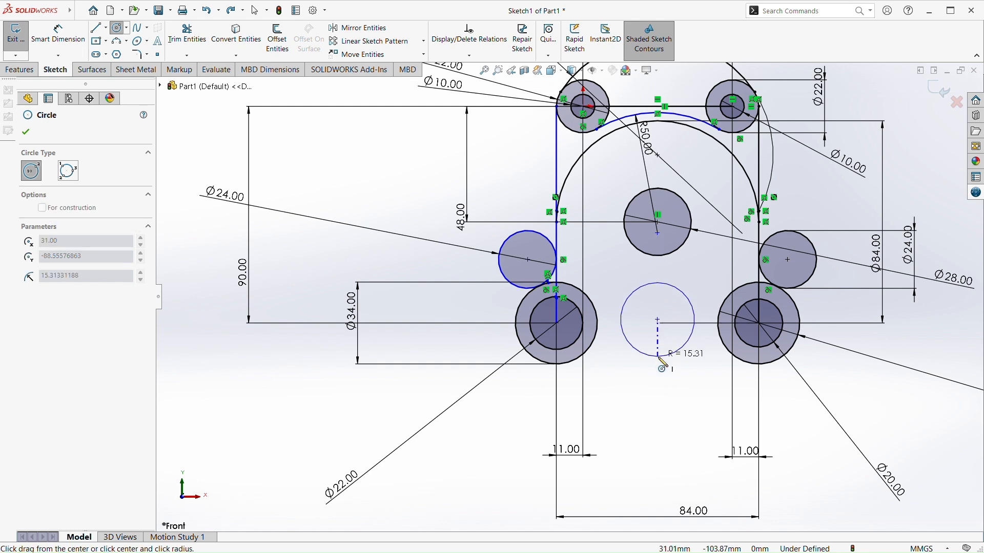
left_click(661, 368)
key("Escape")
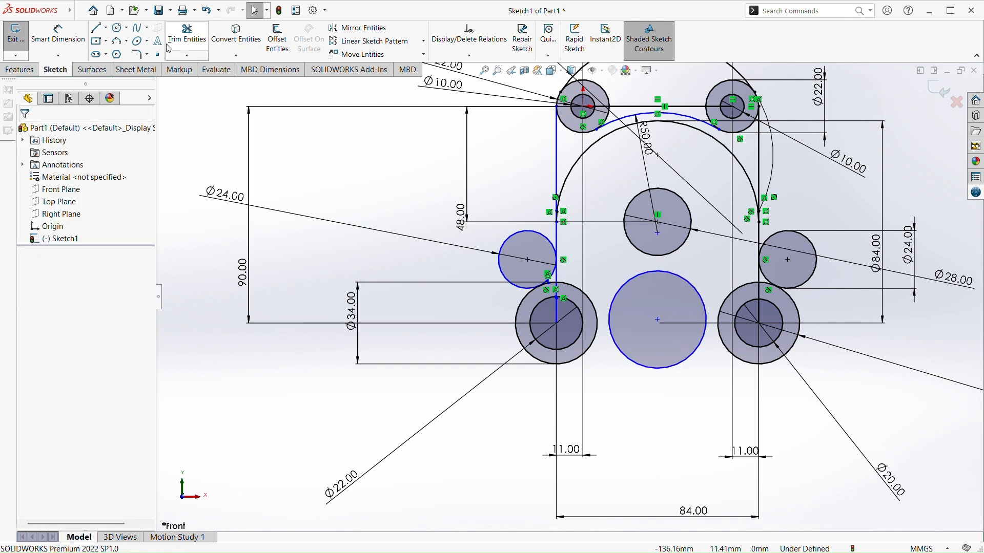
Dimension the new circle between the two lower 34 mm circles with a diameter of 50 mm
left_click(82, 39)
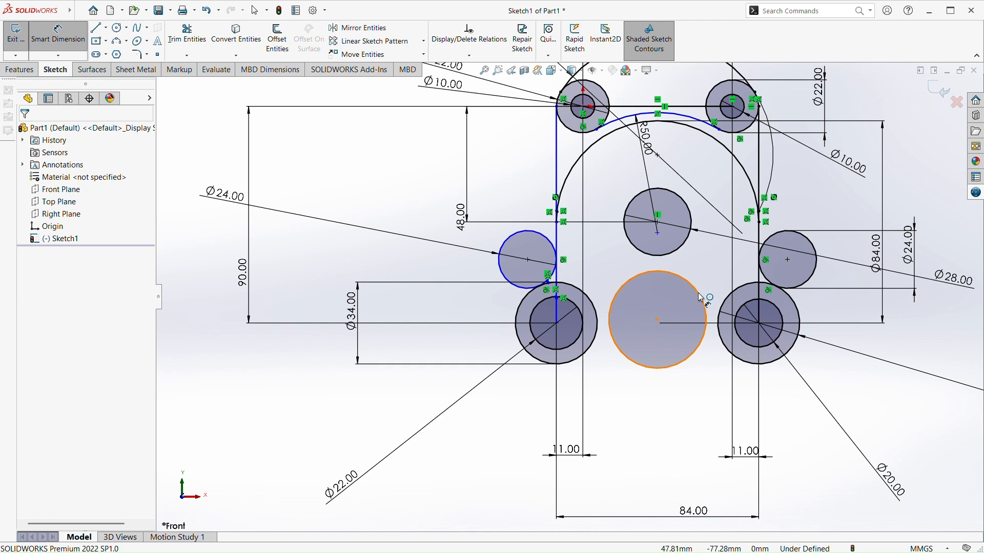
left_click(705, 299)
left_click(872, 410)
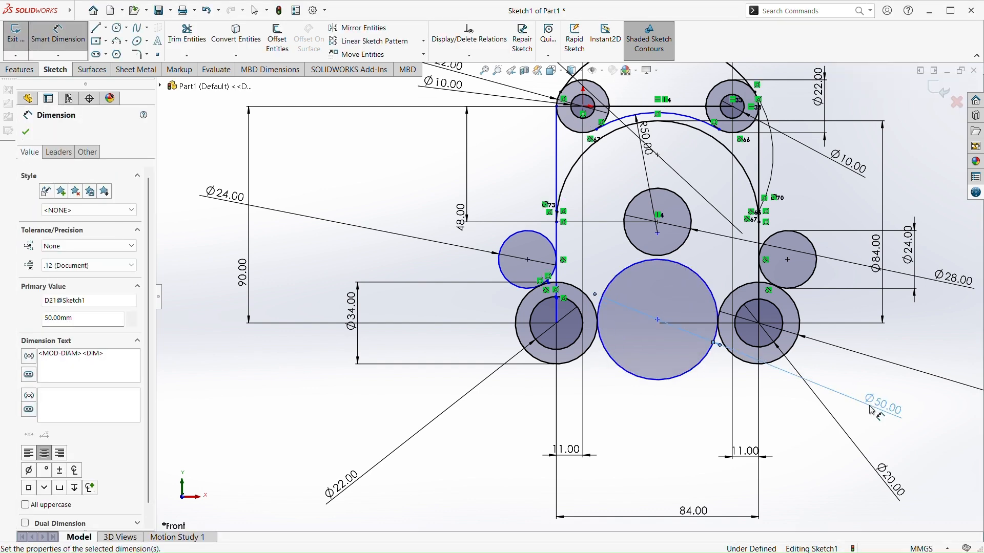
type("50")
key("Return")
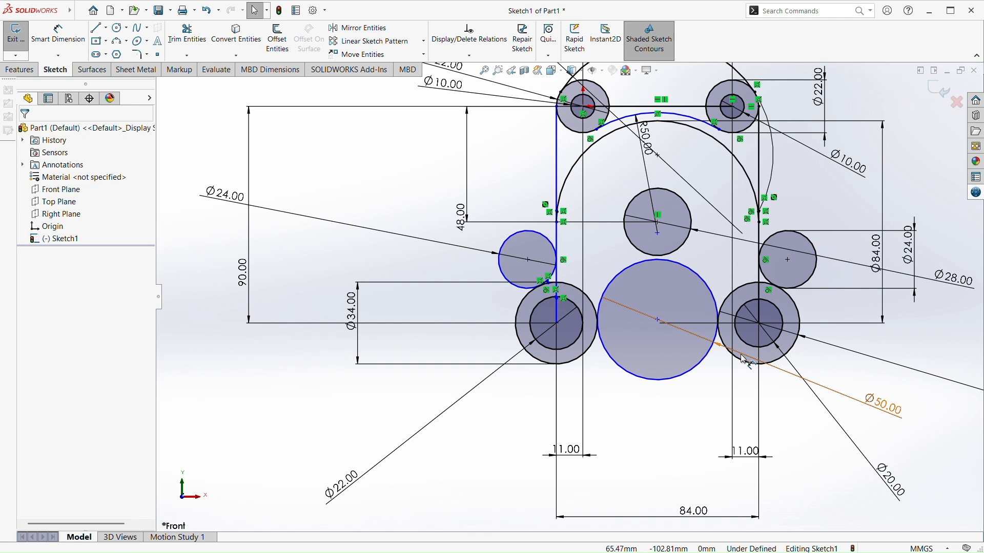
Add a horizontal relation between the centres of the lower-left circles and the 50 mm circle
scroll(745, 361, "down", 1)
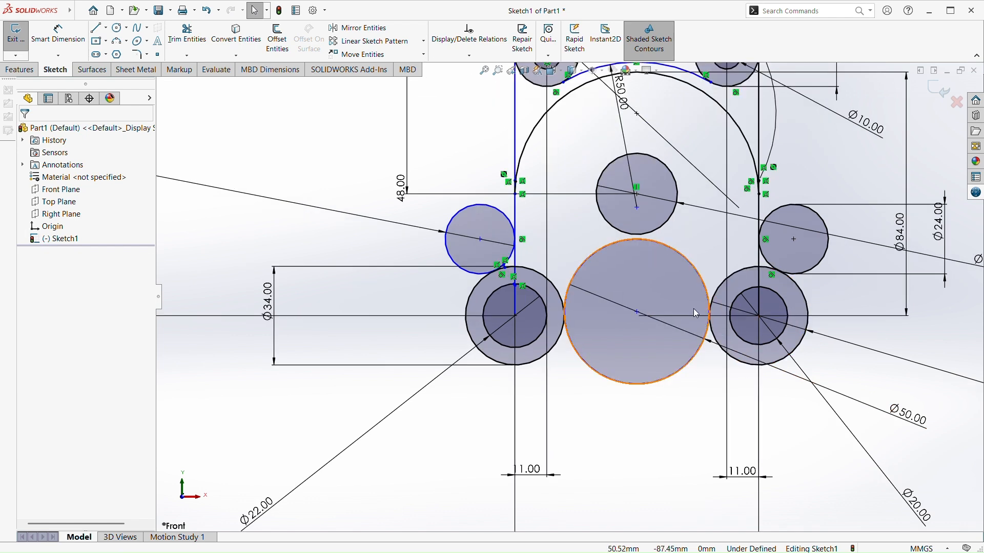
left_click(681, 306)
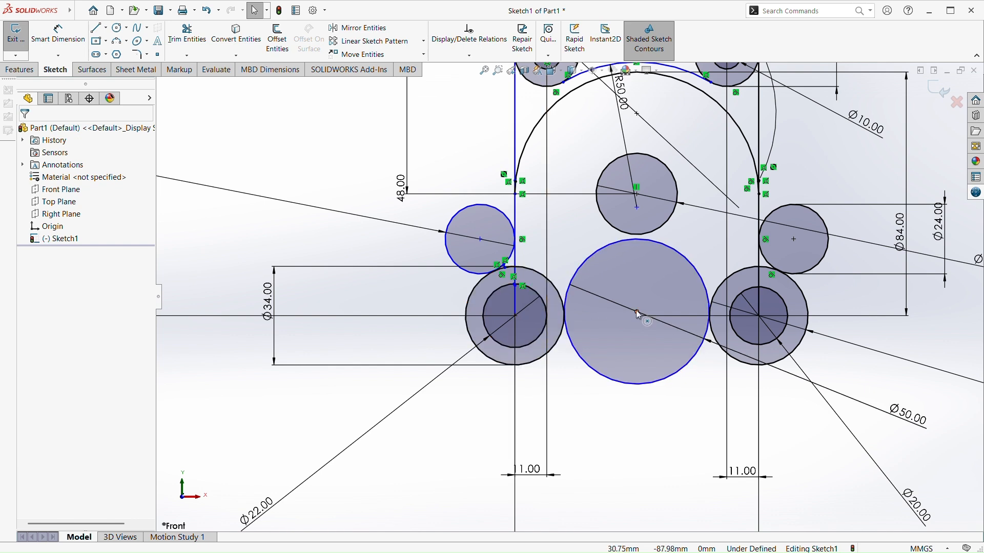
left_click(515, 316)
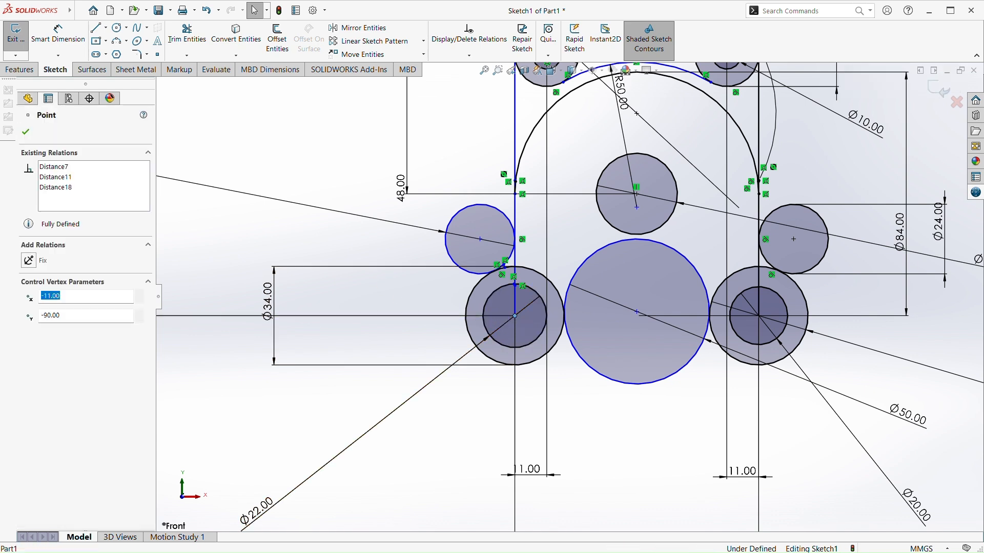
left_click(637, 314, "ctrl")
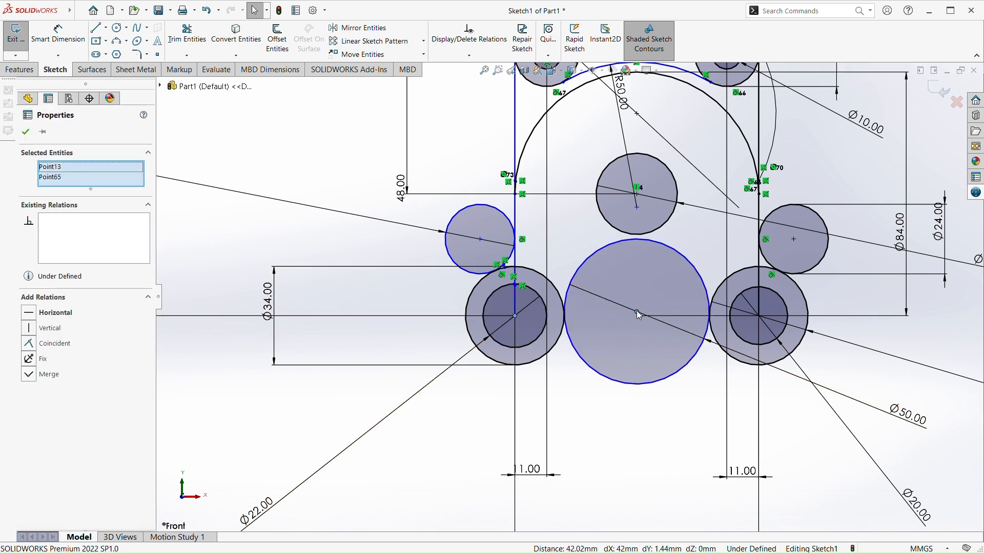
left_click(662, 264)
key("Escape")
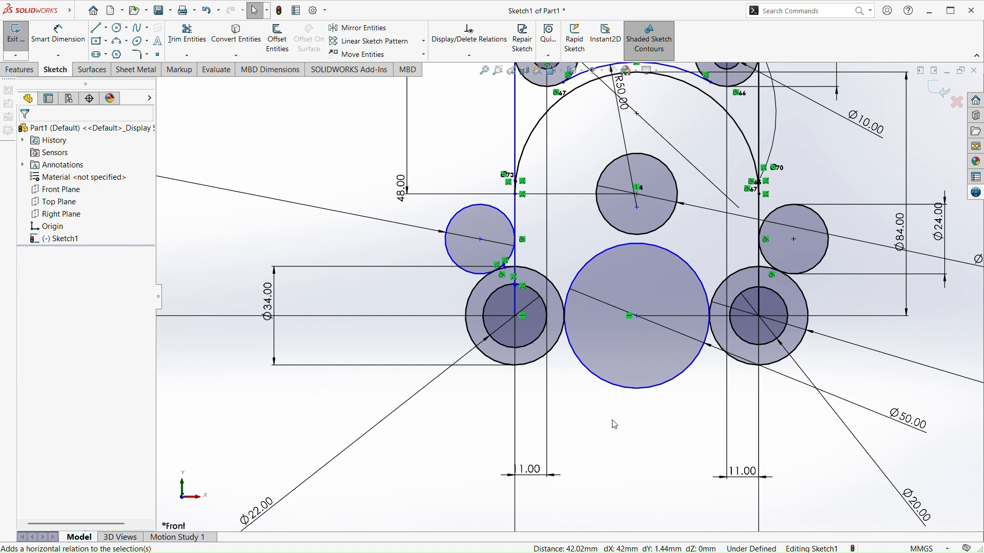
Trim the lower half of the 50 mm circle, keeping the upper arc between the two 34 mm circles
left_click(188, 35)
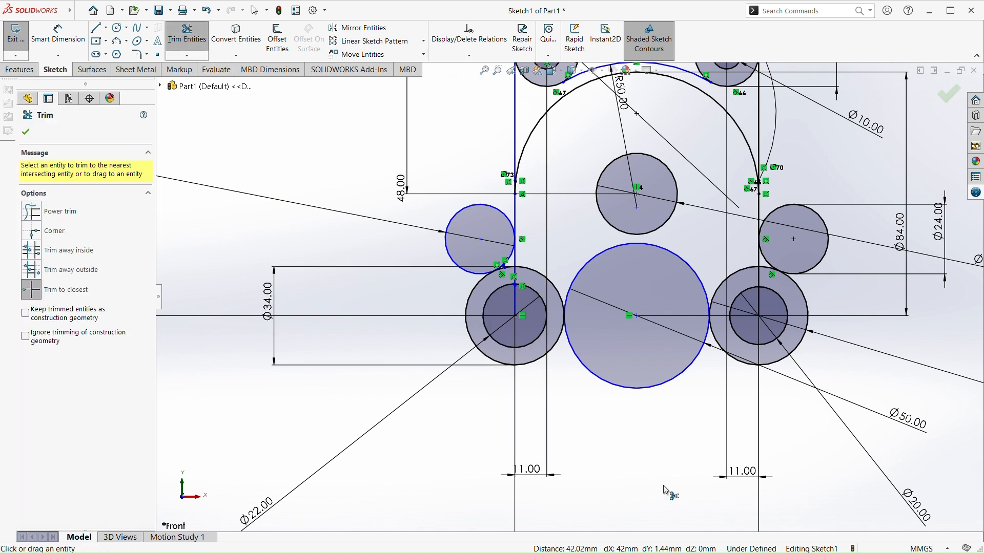
left_click(641, 390)
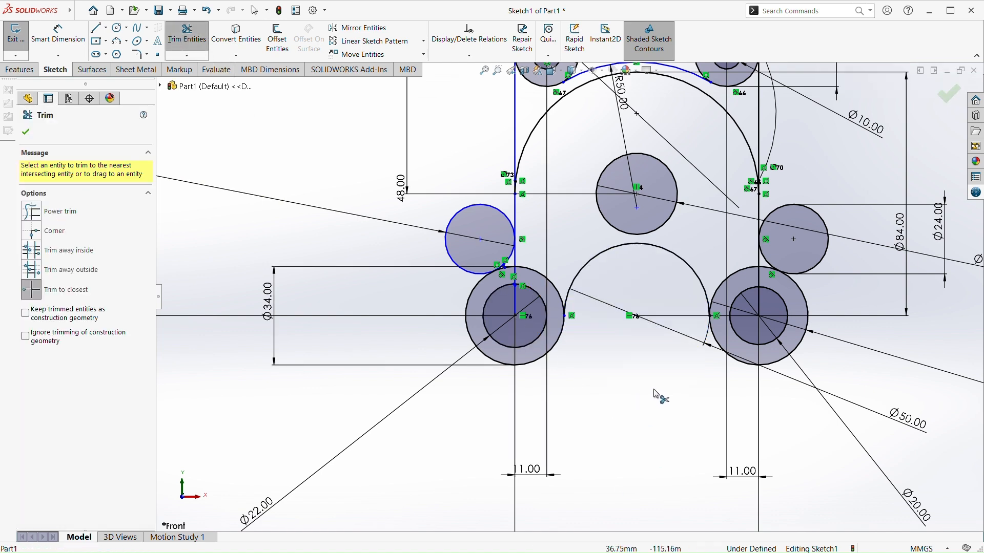
key("Escape")
Try to add another radius dimension to the 50 mm radius arc between the two upper 22 mm circles
scroll(648, 361, "up", 5)
scroll(667, 255, "down", 8)
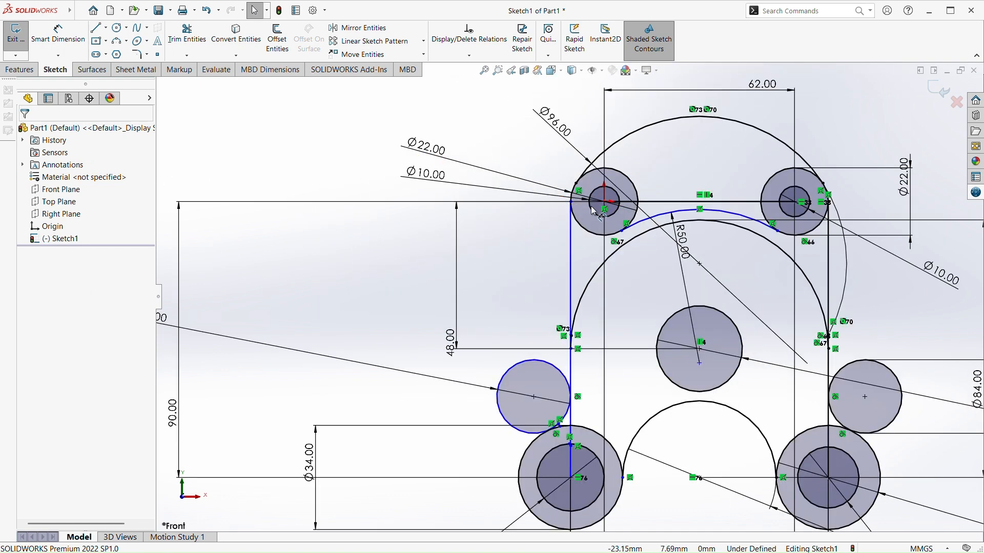
scroll(667, 255, "up", 3)
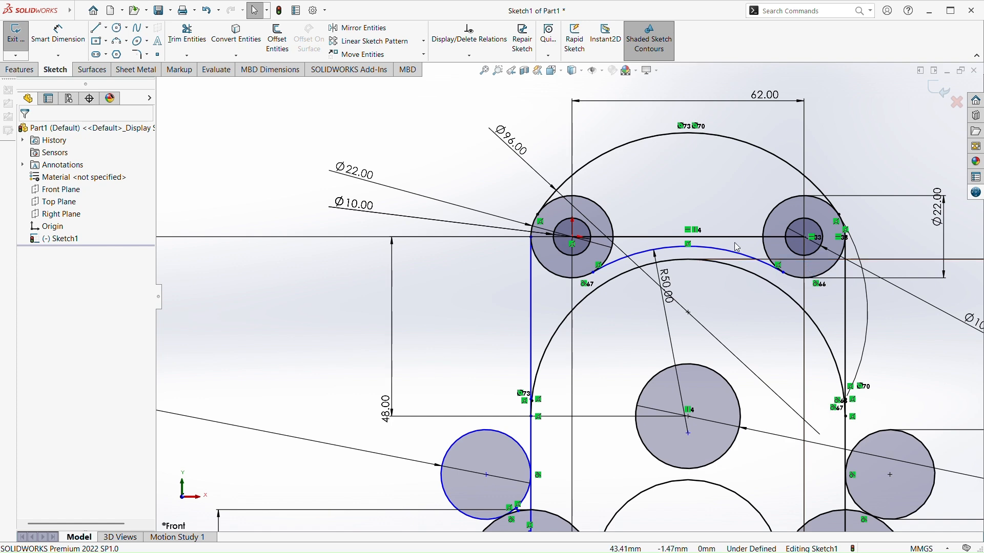
scroll(733, 192, "down", 3)
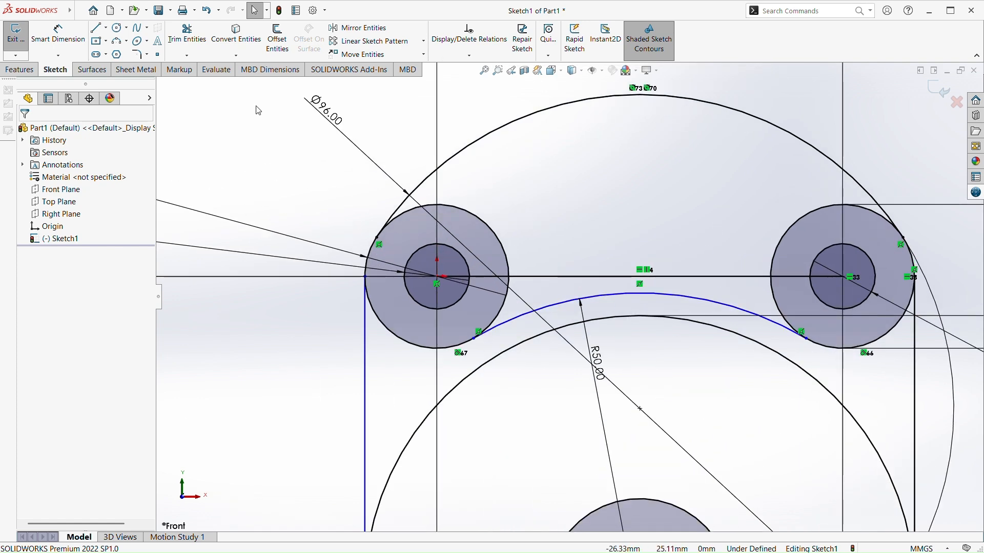
left_click(58, 33)
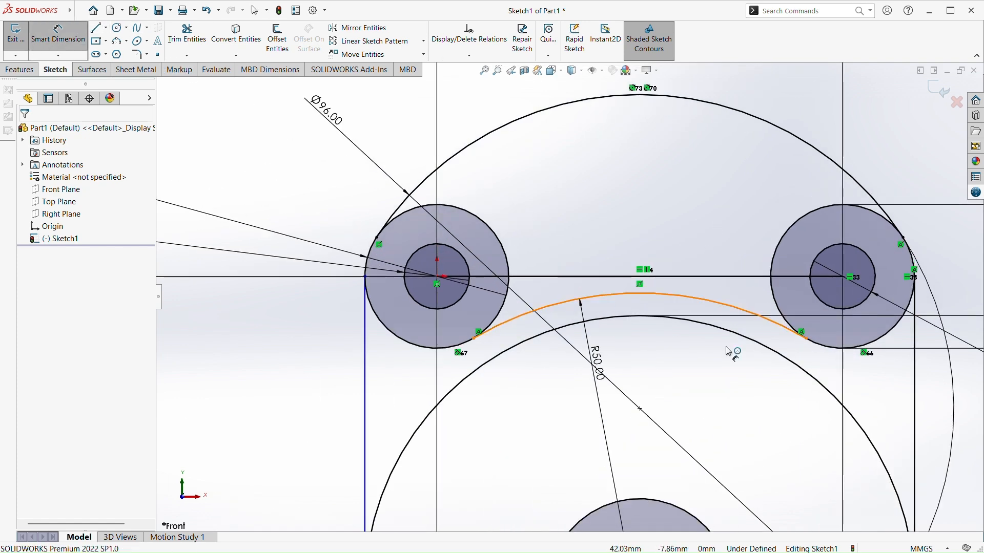
left_click(680, 301)
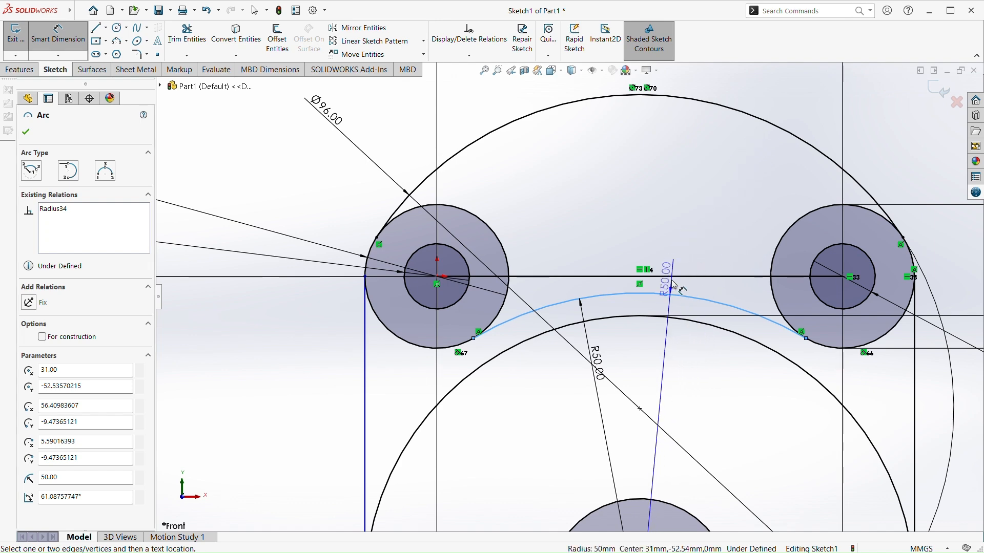
key("Escape")
Trim the upper-right quarter of the lower-left 34 mm circle between the side line and the 50 mm diameter arc
scroll(648, 361, "up", 3)
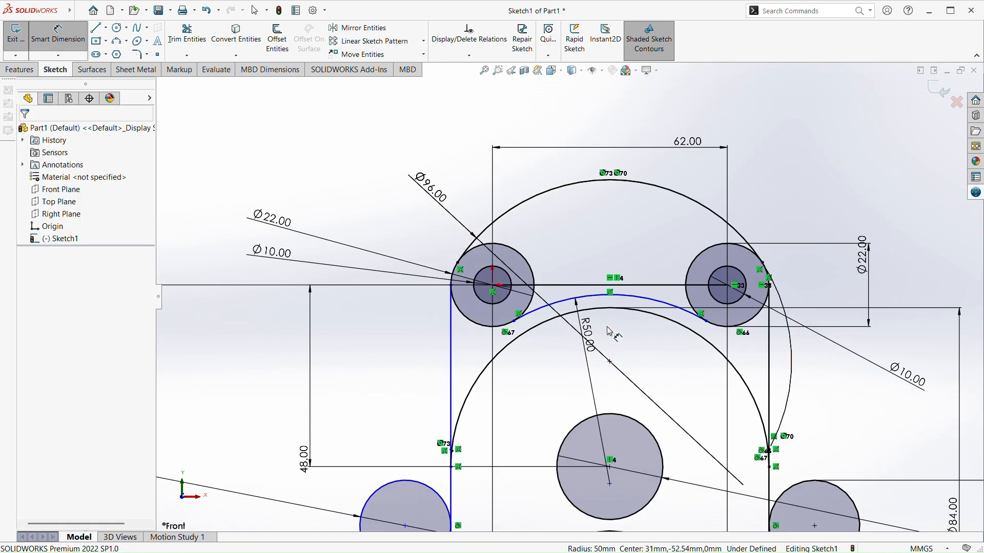
scroll(517, 333, "down", 2)
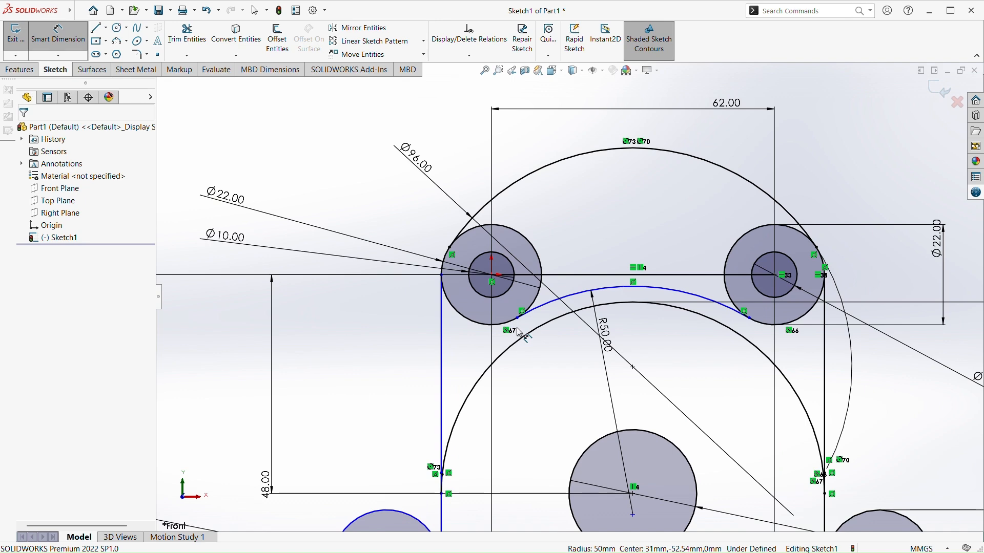
scroll(518, 332, "down", 1)
scroll(787, 391, "up", 3)
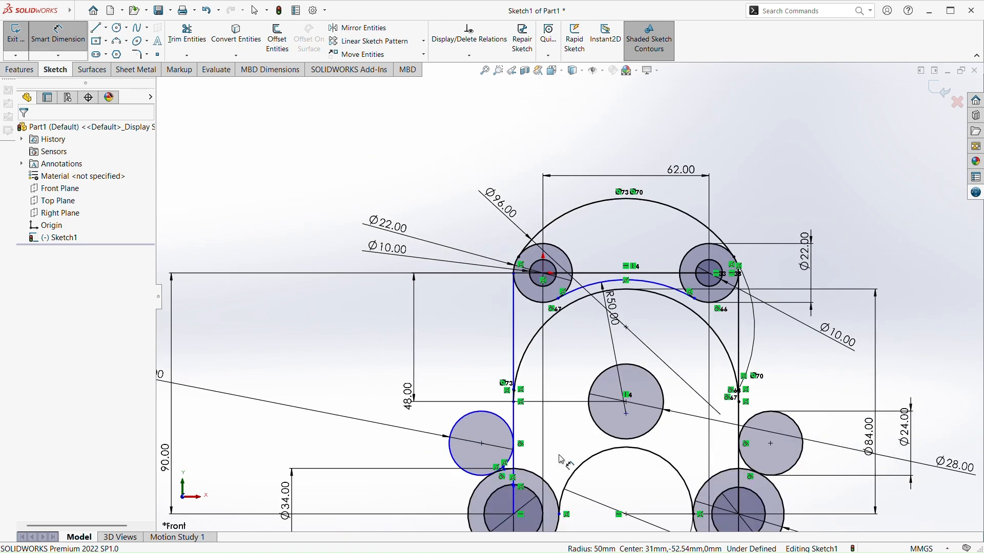
scroll(569, 492, "up", 2)
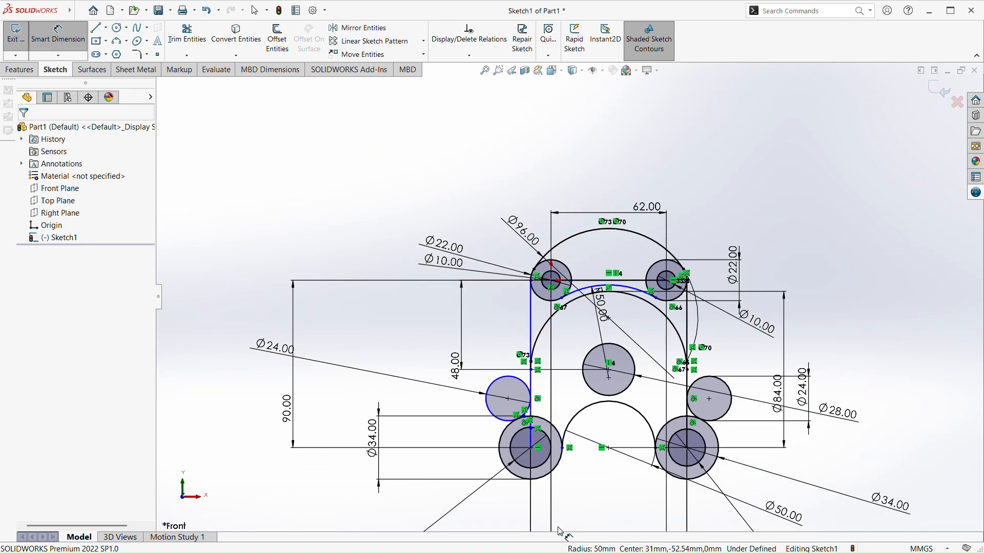
scroll(564, 532, "up", 2)
scroll(576, 350, "down", 3)
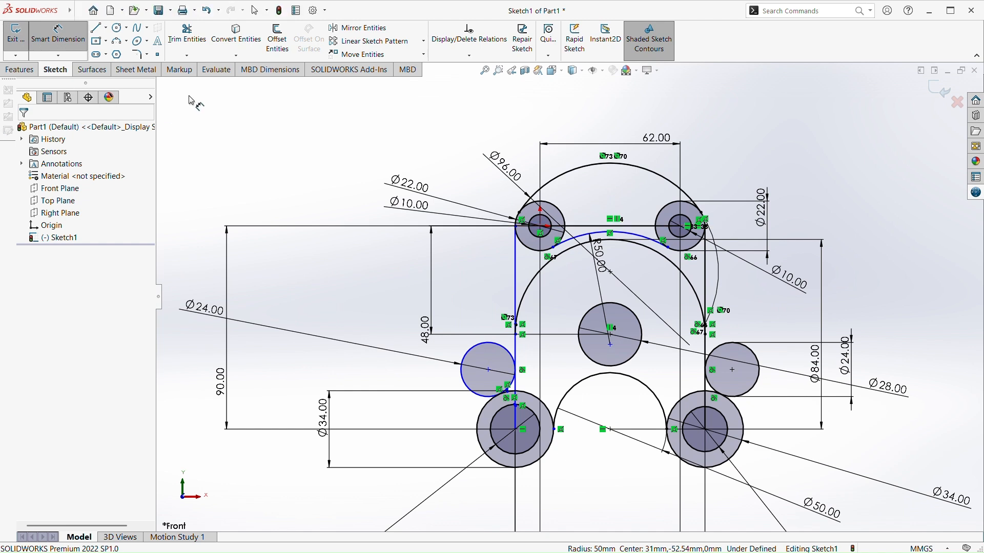
left_click(187, 35)
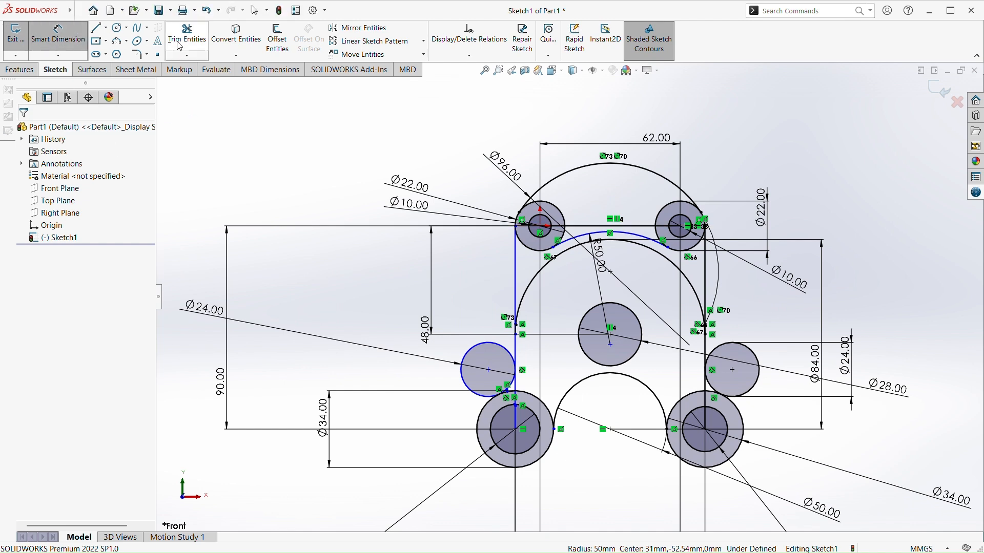
scroll(563, 440, "down", 4)
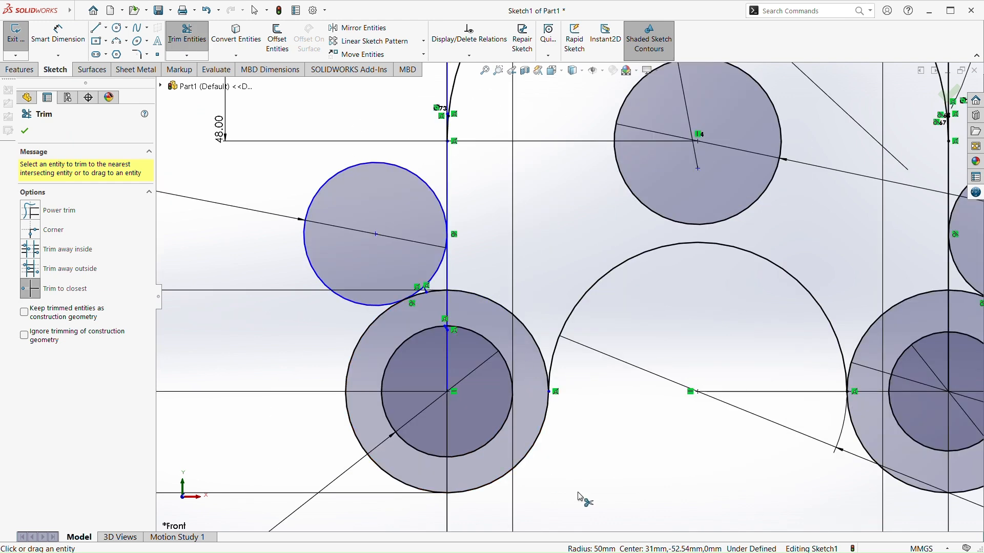
left_click(515, 321)
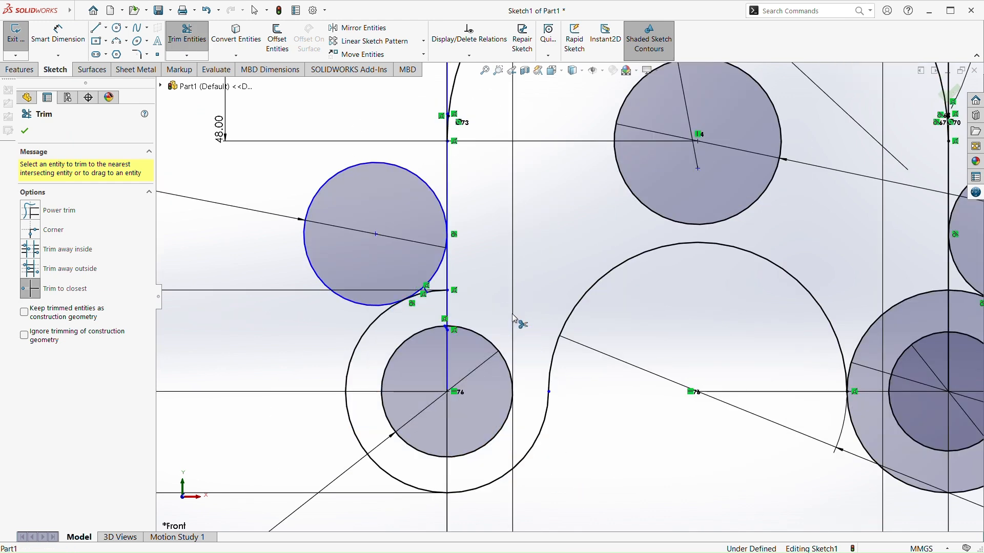
Trim the upper-left quarter of the lower-right 34 mm circle between the 50 mm diameter arc and the side line
scroll(512, 355, "up", 3)
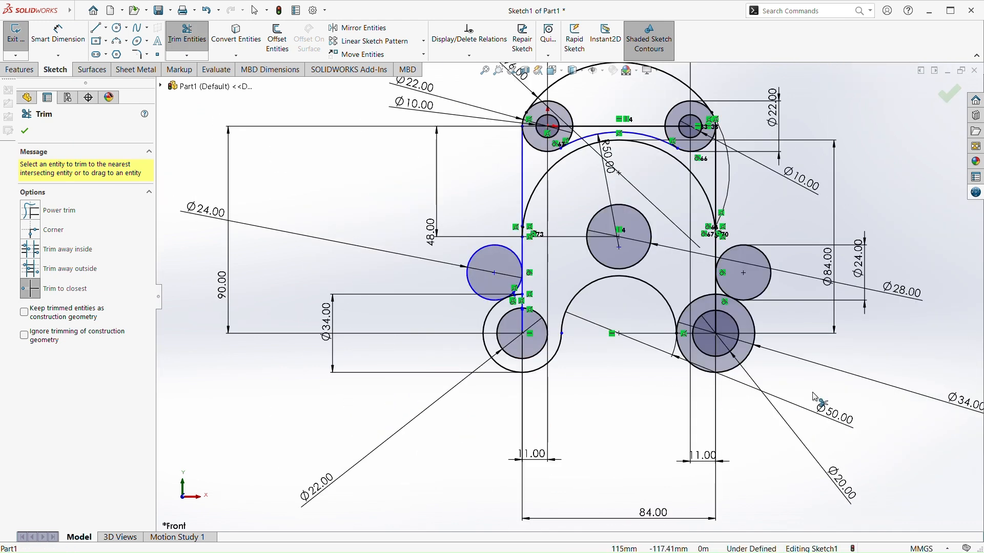
left_click(705, 306)
Trim the left side line below its tangent point with the 24 mm circle, including the piece inside the lower-left 22 mm circle
scroll(481, 264, "down", 2)
scroll(487, 270, "down", 3)
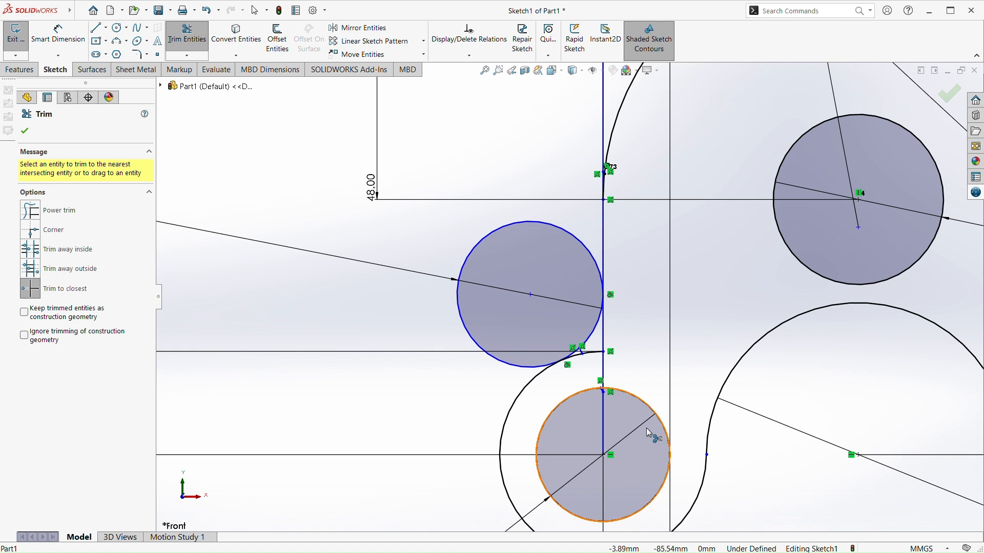
key("Escape")
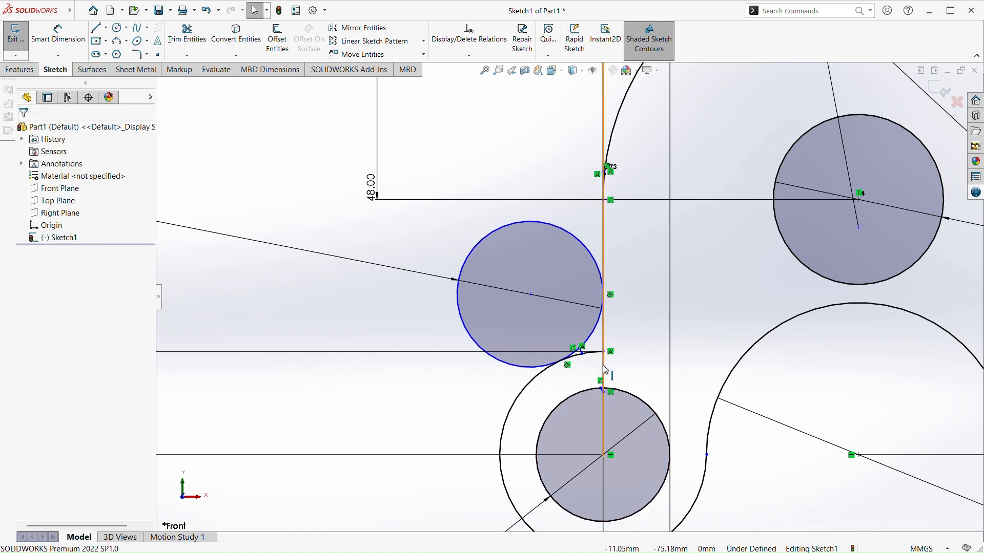
left_click(187, 36)
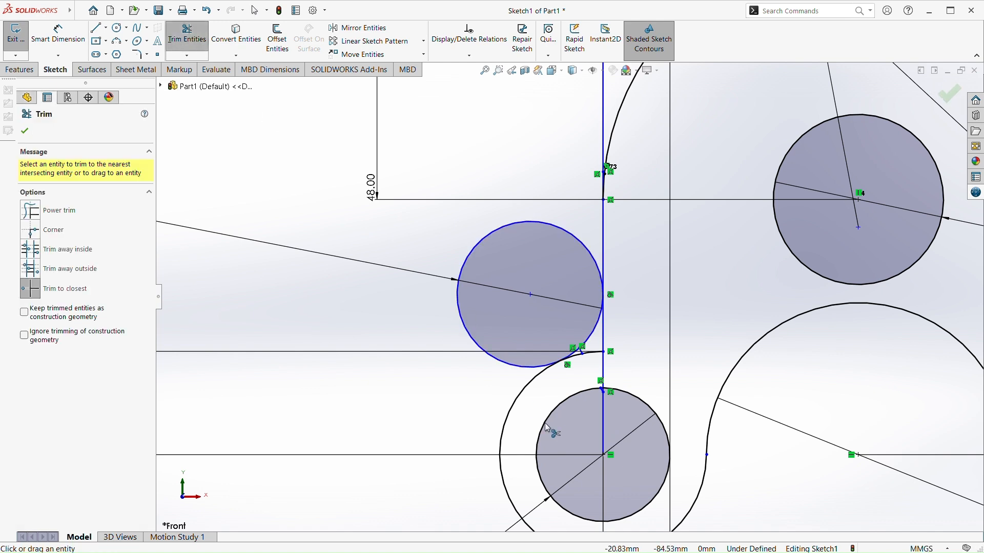
left_click(603, 428)
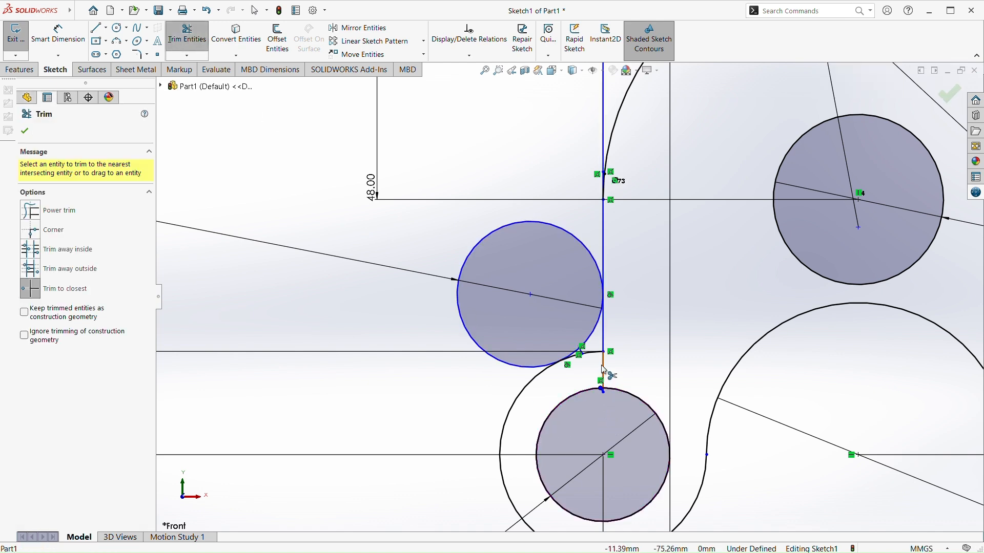
left_click(606, 363)
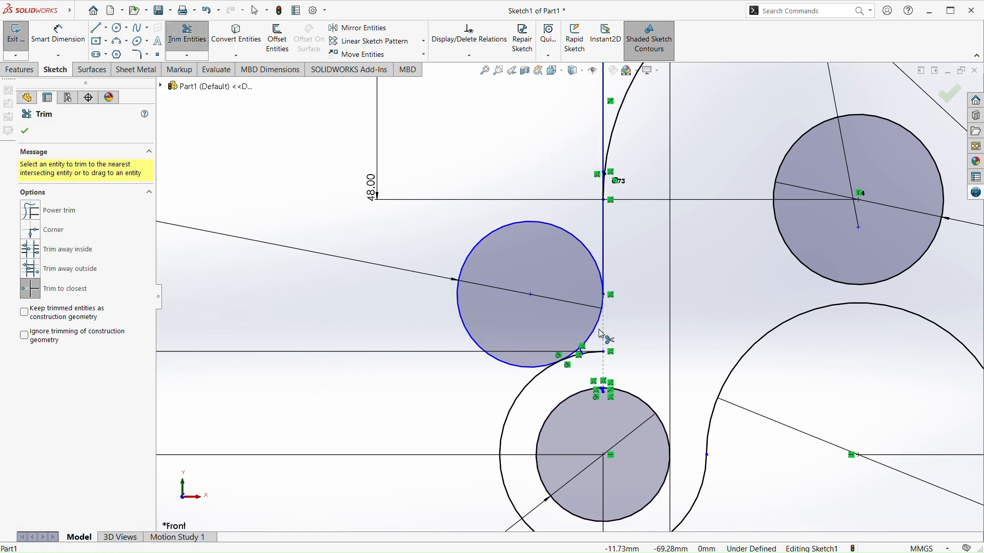
Trim the lower-left 34 mm circle back to its tangent point with the left 24 mm circle and remove that circle's outer portion
scroll(602, 333, "down", 2)
key("Escape")
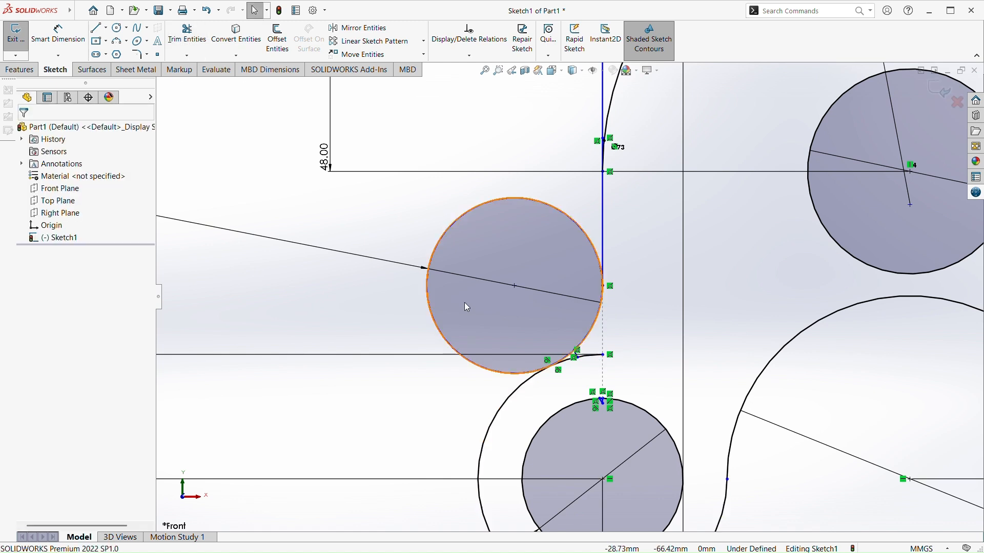
left_click(187, 36)
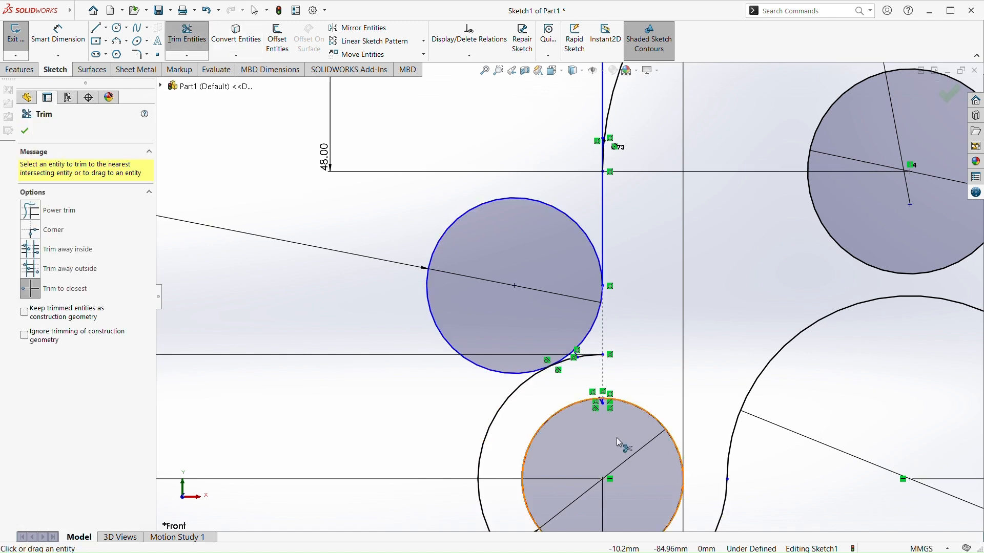
left_click(592, 357)
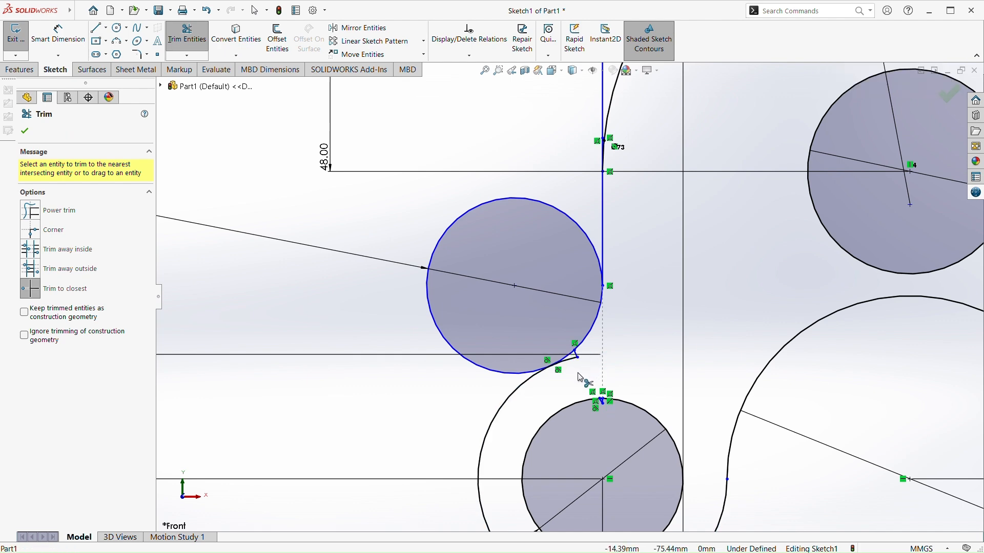
scroll(581, 375, "down", 4)
left_click(548, 288)
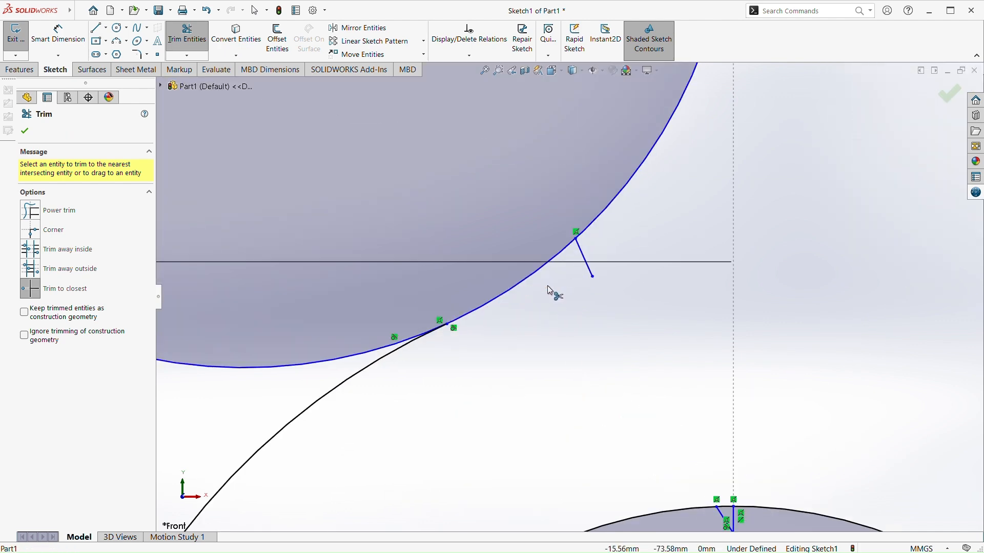
scroll(551, 307, "up", 5)
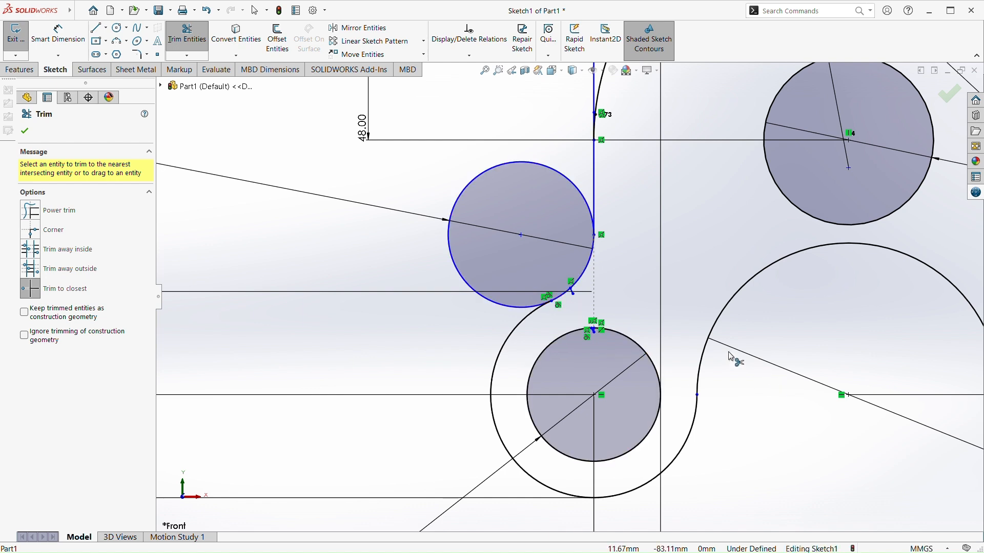
left_click(488, 175)
Trim the lower-right 34 mm circle back to its tangent point with the right 24 mm circle and remove that circle's outer portion
scroll(571, 253, "up", 6)
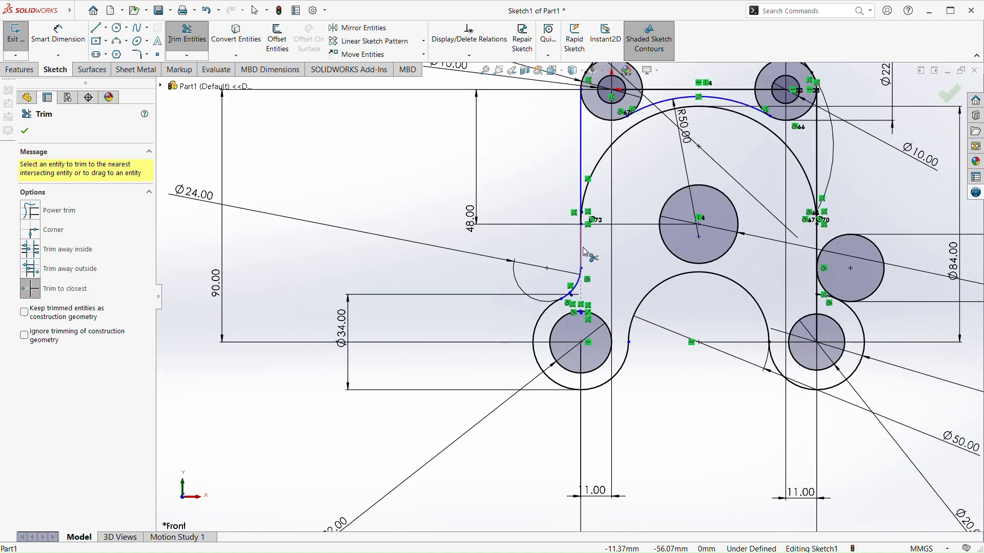
scroll(780, 295, "down", 6)
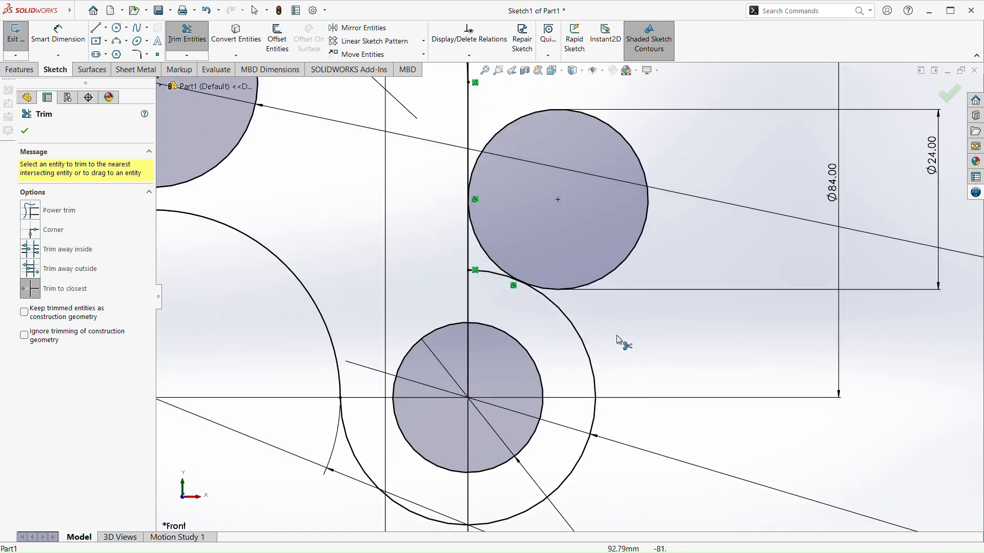
left_click(502, 281)
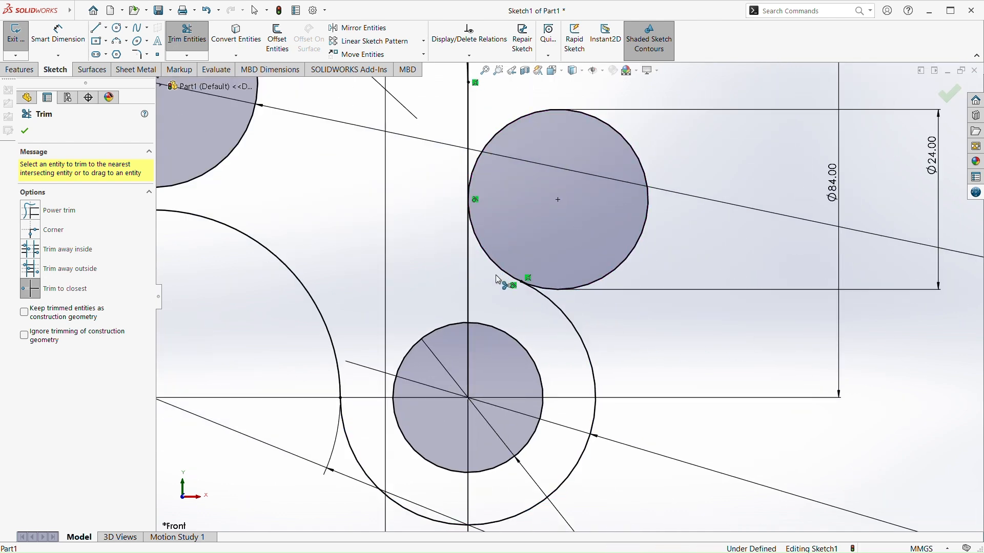
left_click(550, 110)
Examine the trimmed profile along both side lines and around the upper and lower circles for leftover segments
scroll(531, 225, "up", 3)
scroll(527, 229, "up", 4)
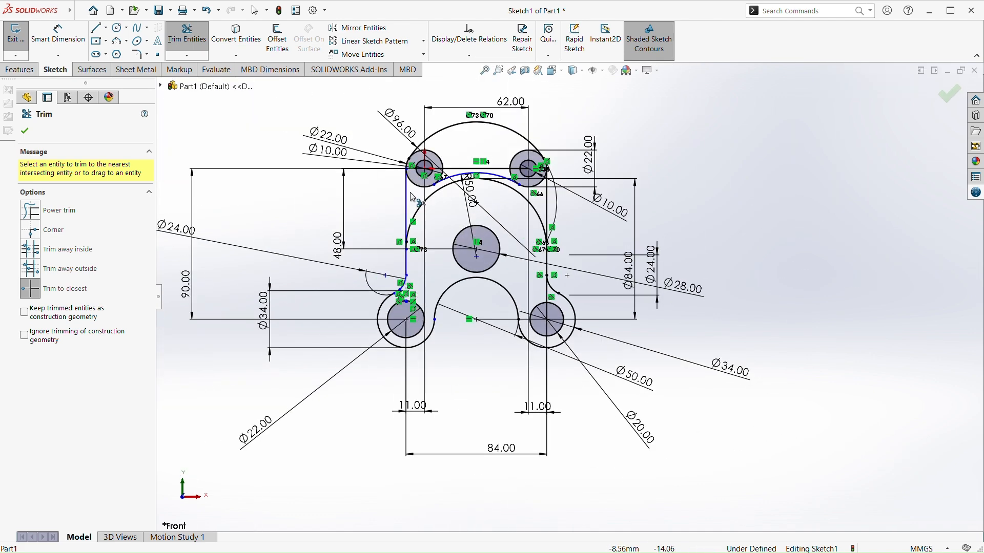
scroll(491, 288, "down", 4)
scroll(490, 288, "down", 2)
scroll(497, 313, "up", 4)
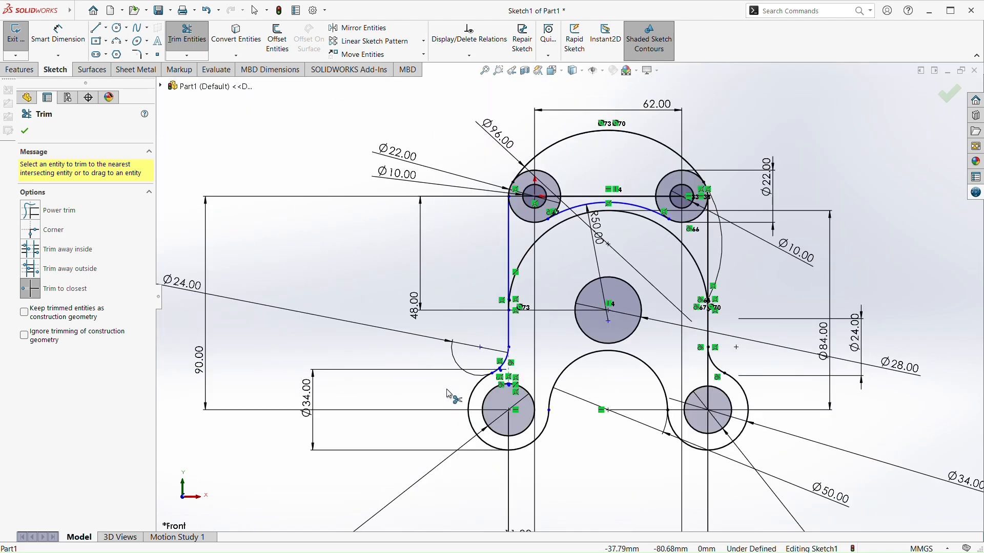
scroll(510, 348, "down", 4)
key("Escape")
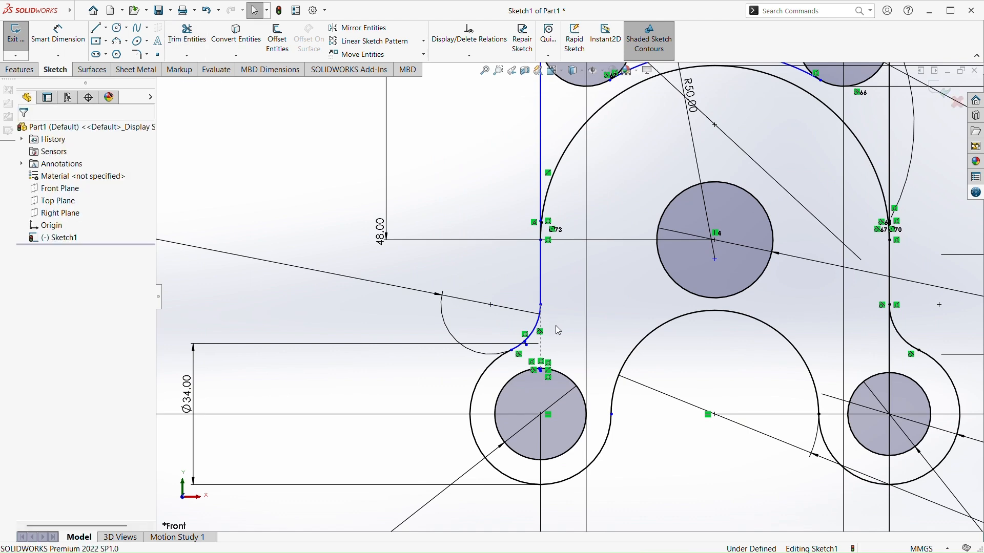
scroll(546, 340, "down", 3)
scroll(545, 338, "up", 3)
scroll(561, 253, "up", 4)
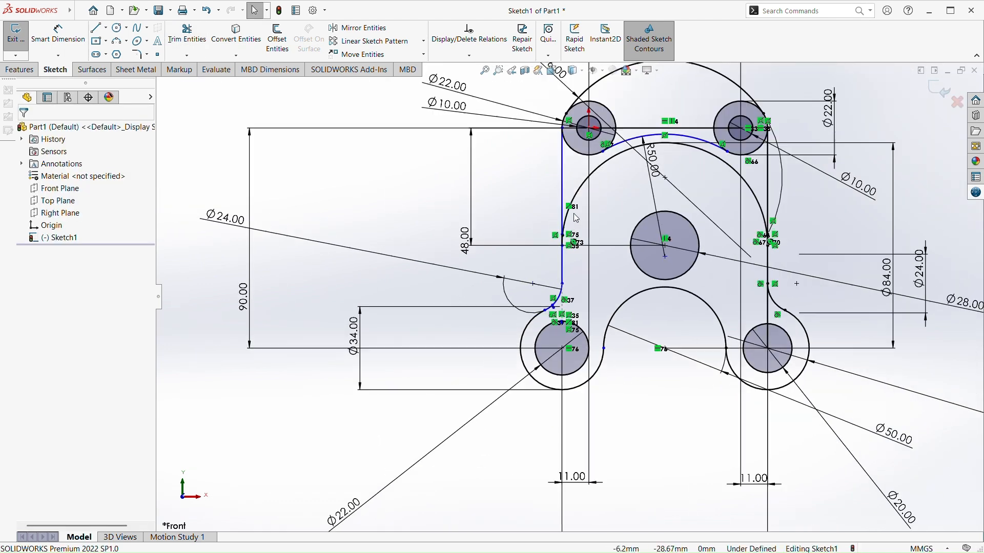
scroll(594, 207, "down", 4)
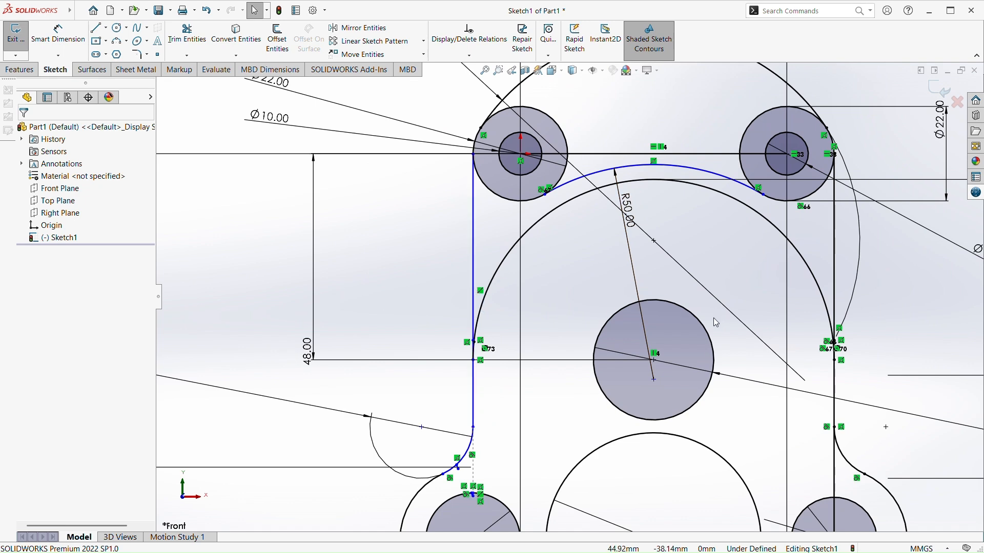
scroll(650, 296, "up", 3)
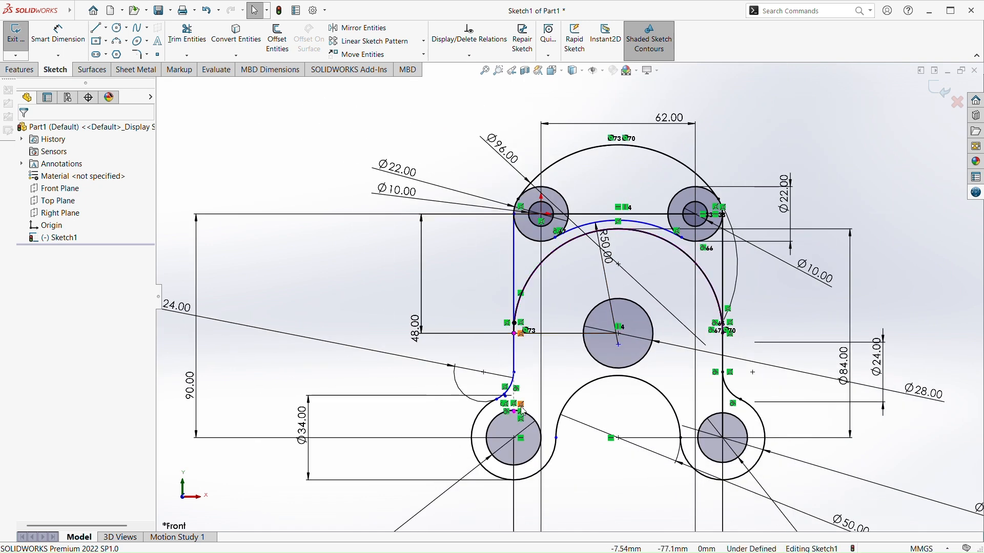
Delete the short stray 50 mm radius arc fragment attached to the left 24 mm diameter arc
scroll(526, 411, "down", 4)
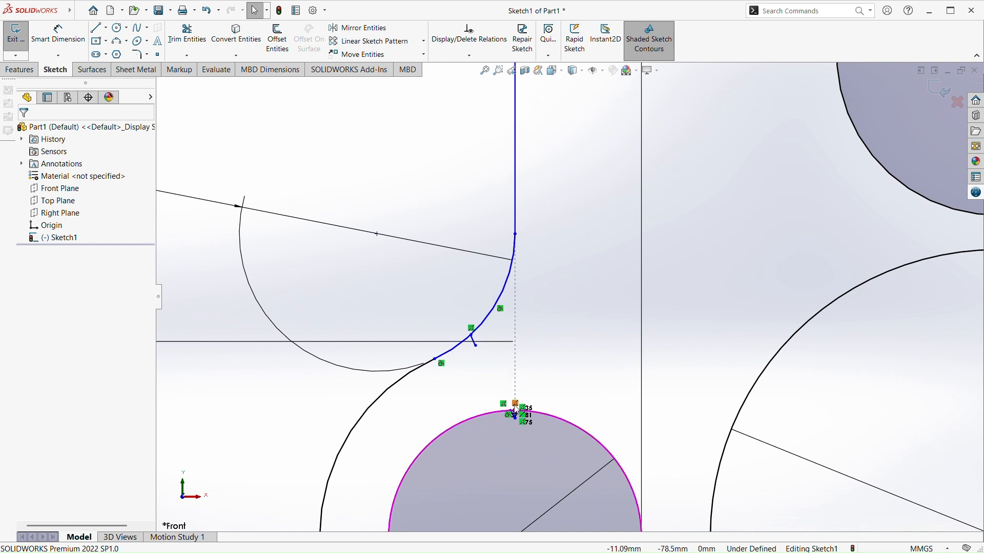
scroll(476, 322, "down", 5)
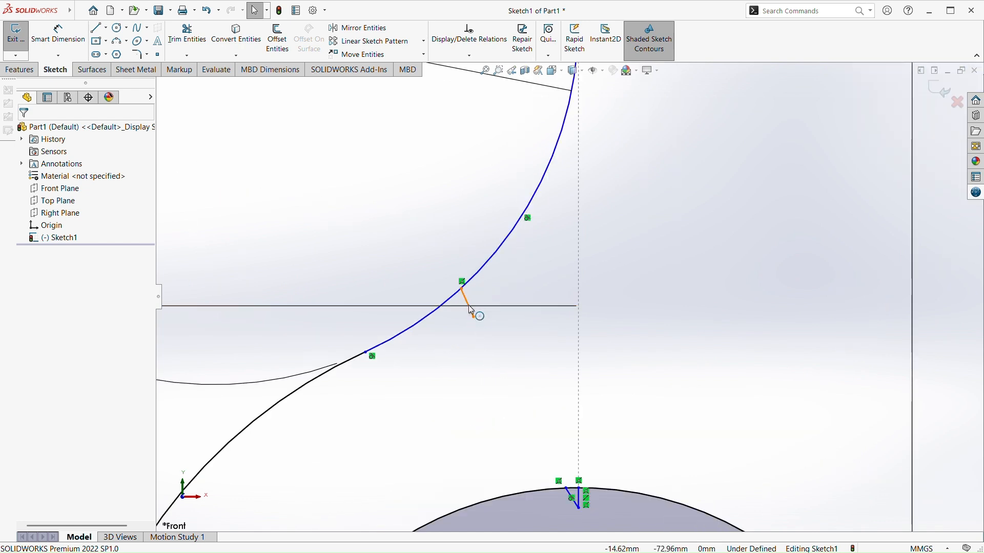
left_click(471, 309)
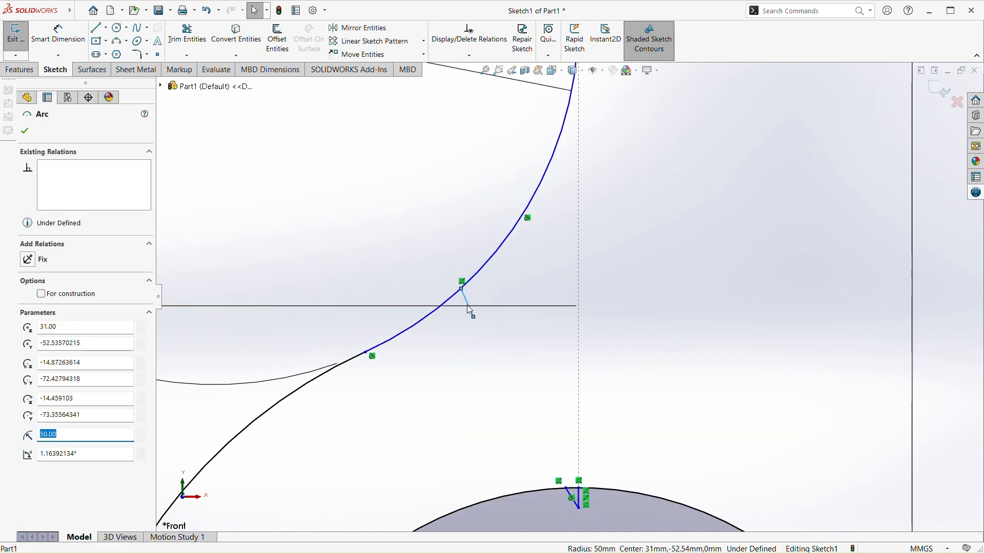
scroll(467, 314, "down", 4)
left_click(467, 314)
left_click(482, 282)
left_click(474, 304)
scroll(475, 302, "up", 4)
scroll(513, 359, "up", 6)
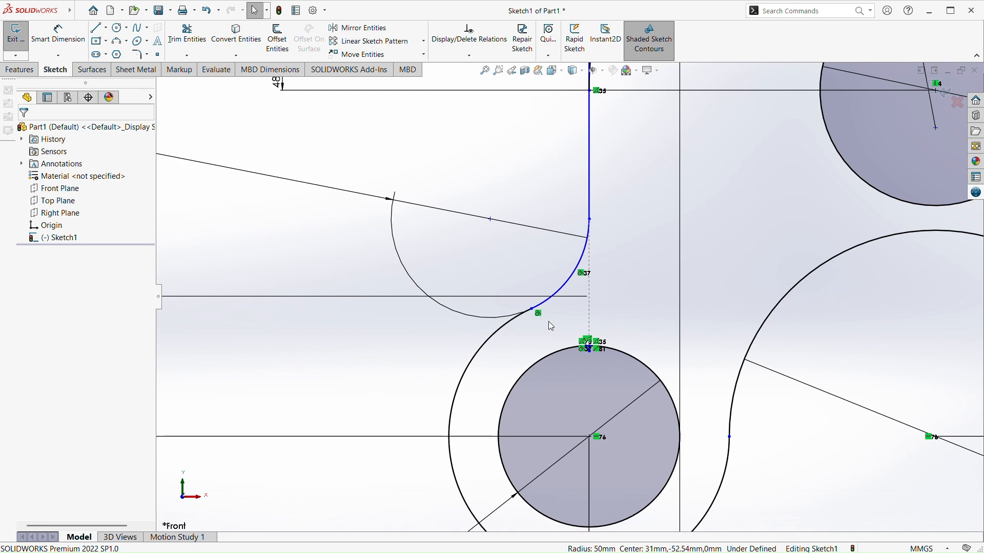
Trim the right side line below its tangent point with the 24 mm diameter arc
scroll(754, 319, "down", 5)
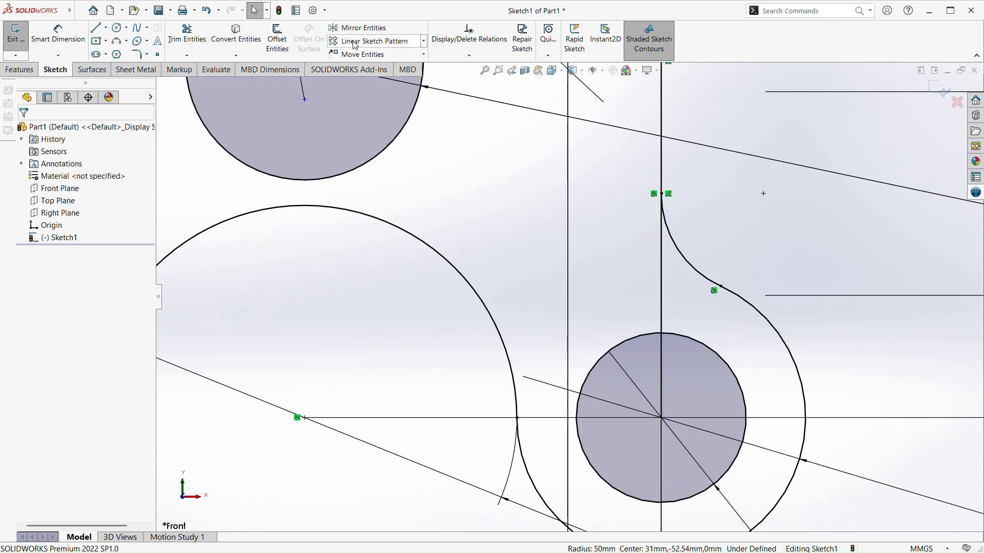
left_click(187, 37)
left_click(661, 302)
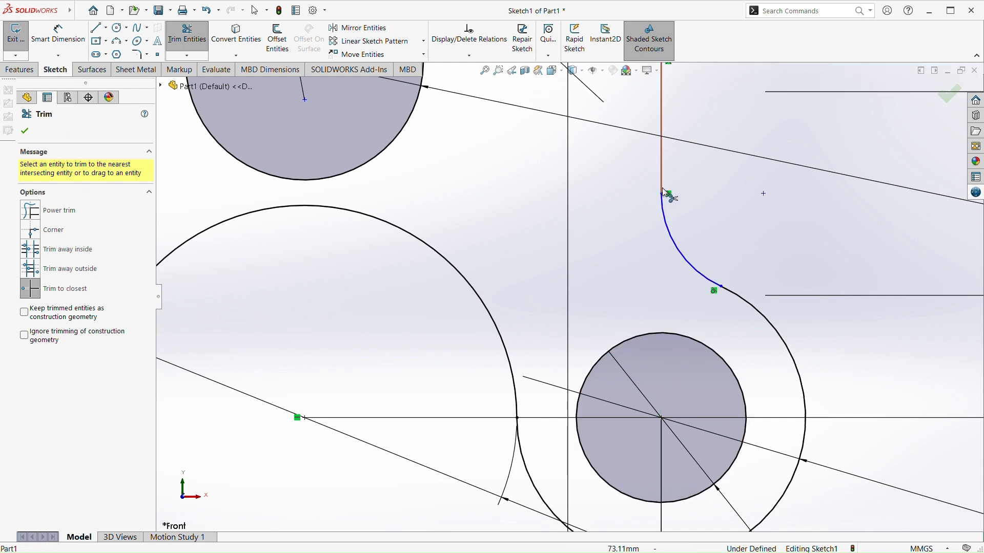
Inspect both sides of the trimmed profile and the arcs between the upper circles
scroll(659, 149, "up", 3)
scroll(640, 158, "down", 8)
scroll(538, 252, "down", 3)
scroll(585, 241, "up", 6)
scroll(544, 240, "up", 8)
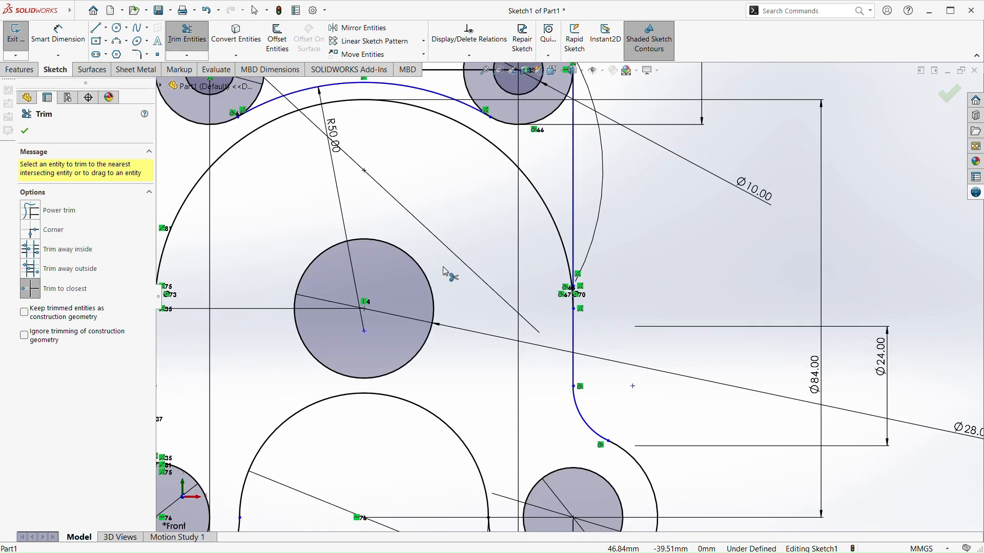
scroll(605, 328, "down", 3)
scroll(604, 328, "down", 4)
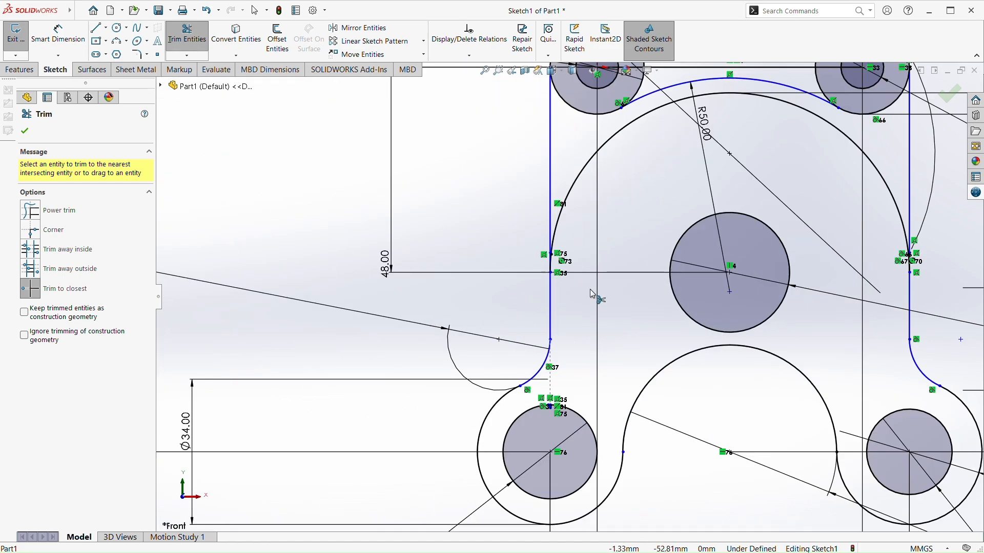
scroll(600, 287, "up", 5)
scroll(622, 257, "down", 2)
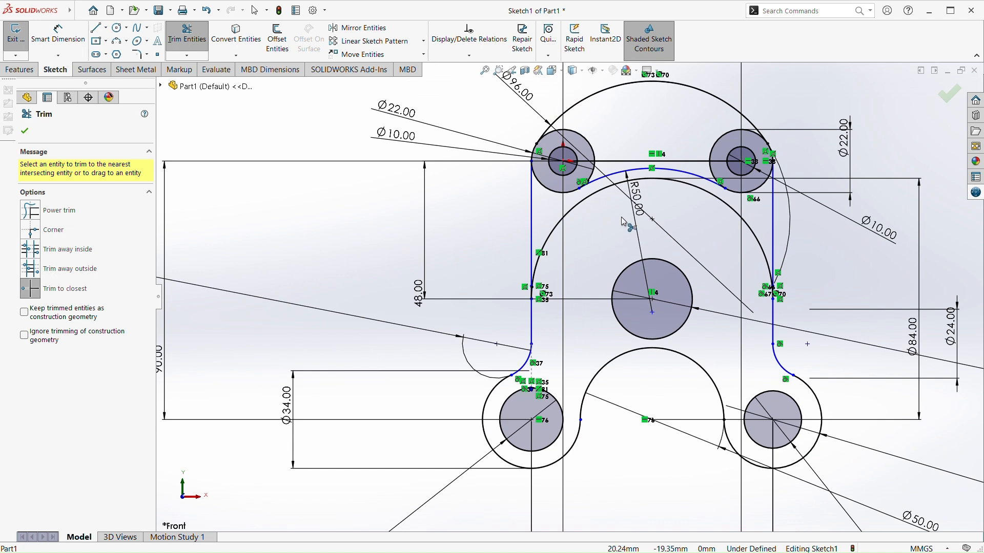
key("Escape")
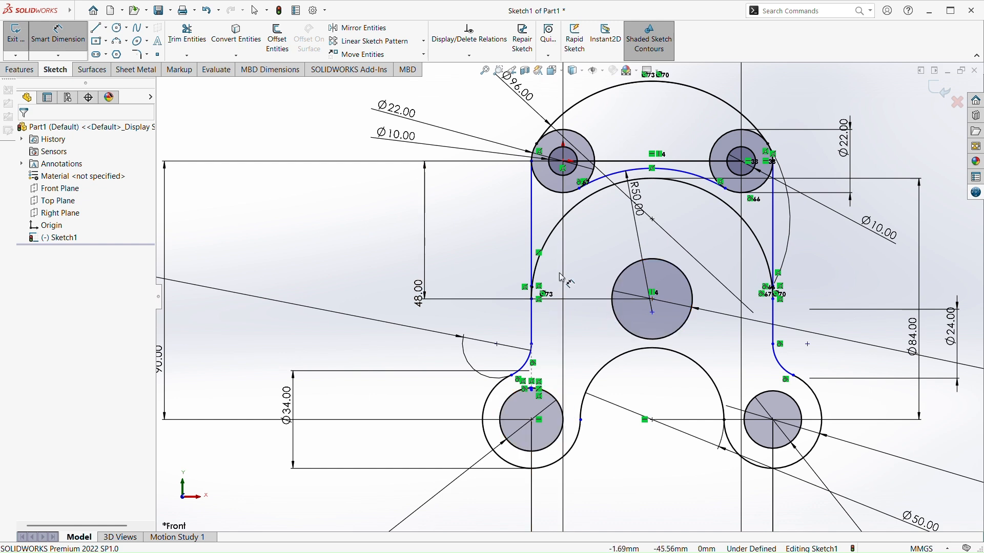
Add a vertical dimension between the upper-left circles' centre and the left endpoint of the 50 mm radius arc
left_click(563, 163)
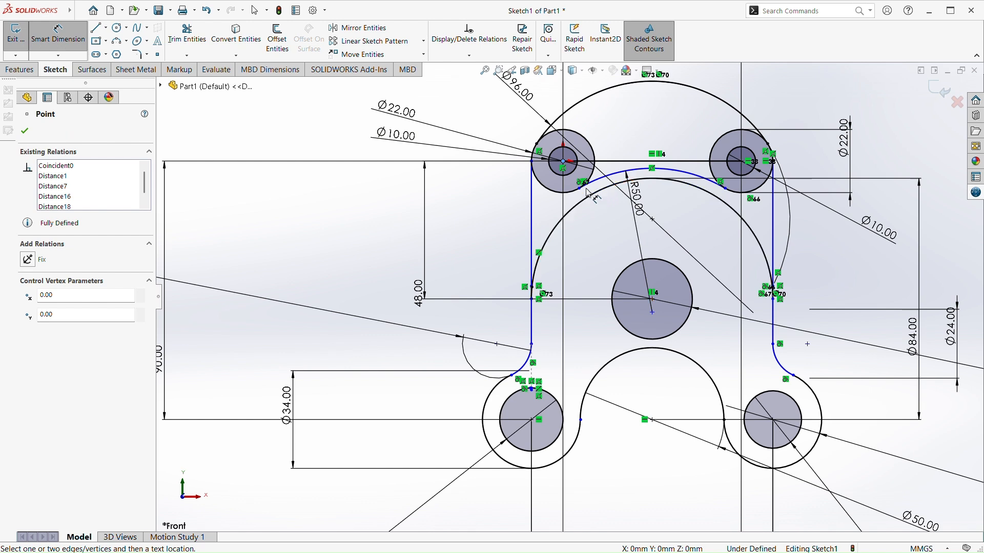
left_click(584, 190)
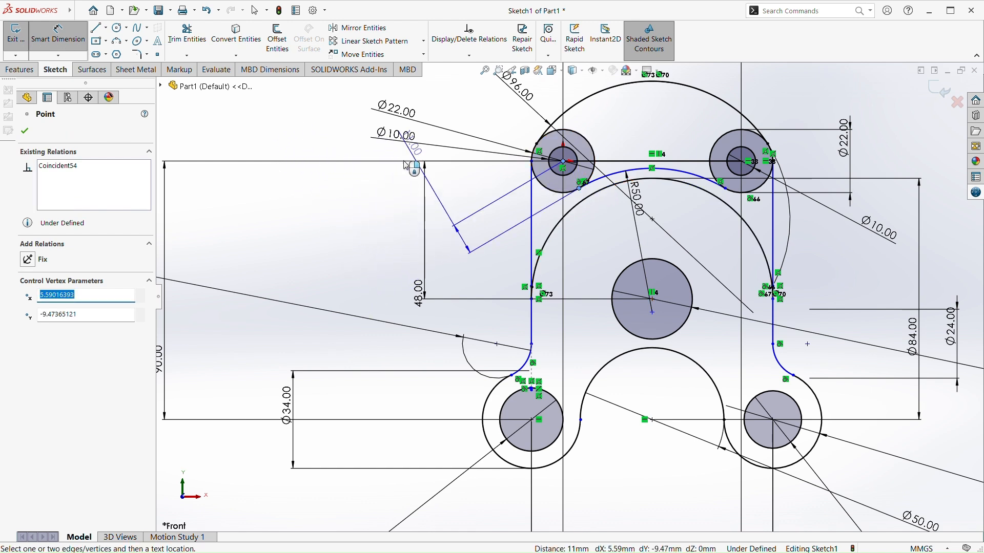
left_click(323, 169)
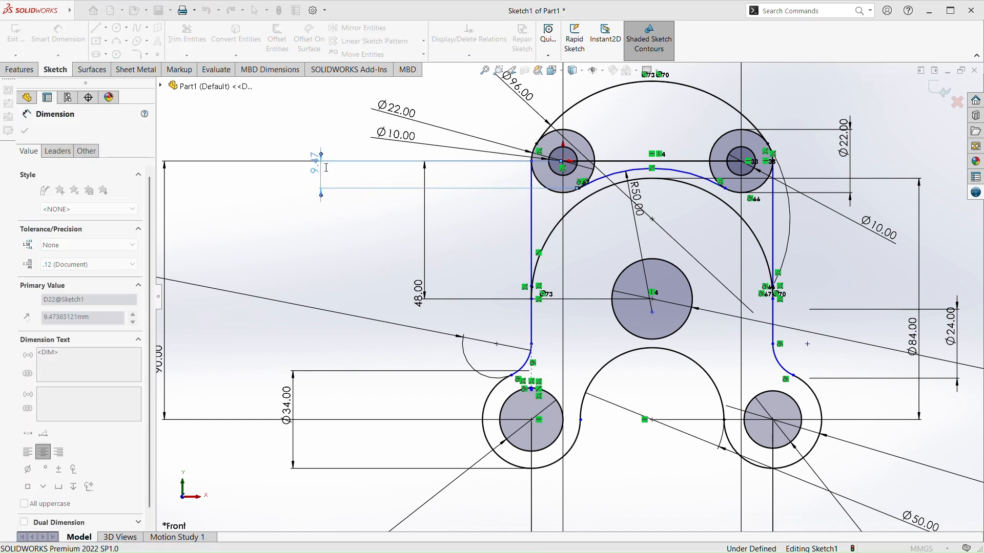
left_click(289, 153)
key("Escape")
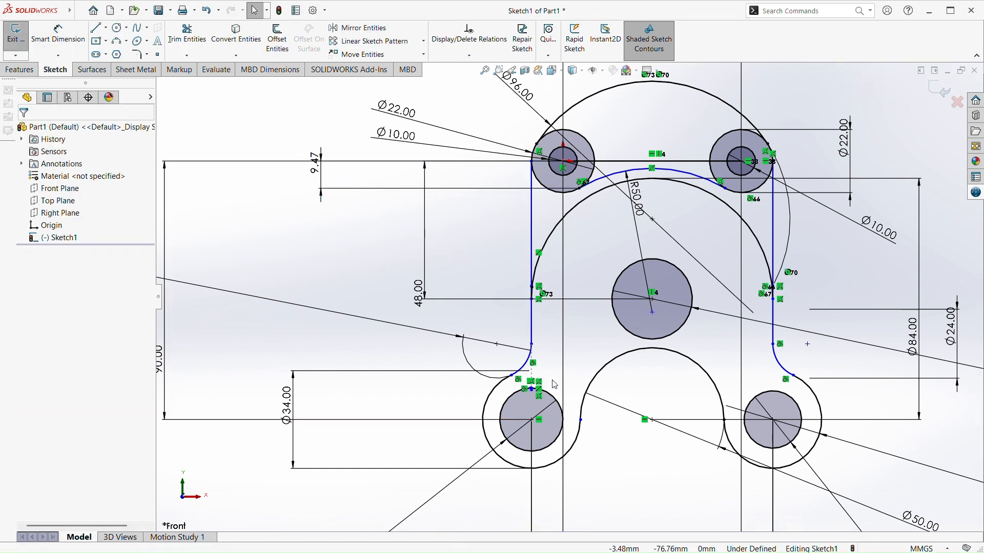
scroll(780, 329, "down", 2)
scroll(696, 226, "up", 3)
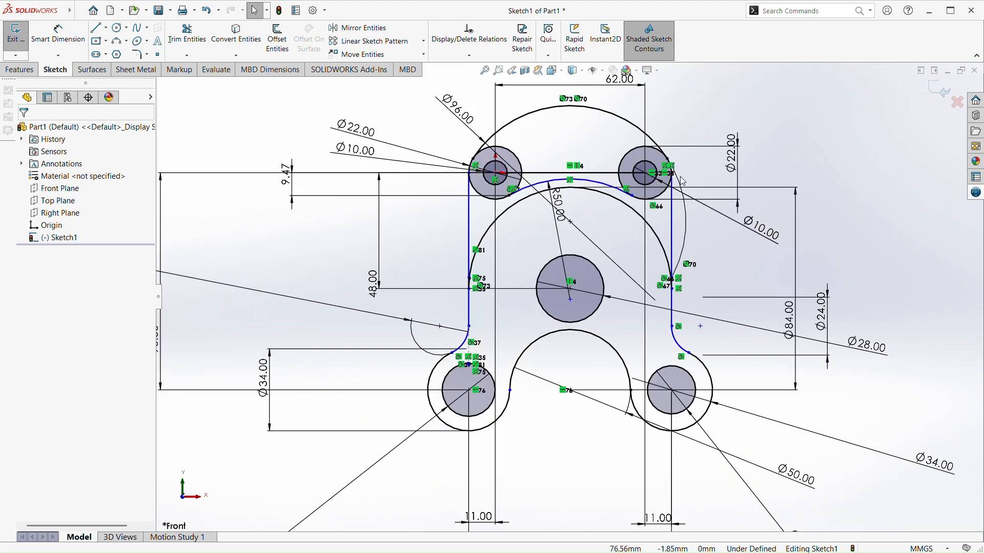
Rebuild the part and reopen the profile sketch for editing
scroll(685, 191, "down", 3)
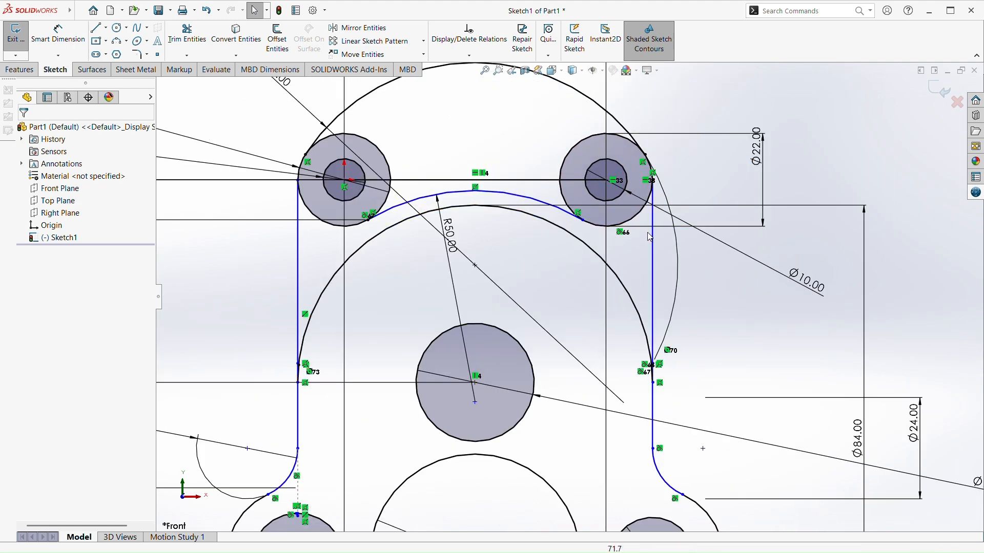
key("ctrl+b")
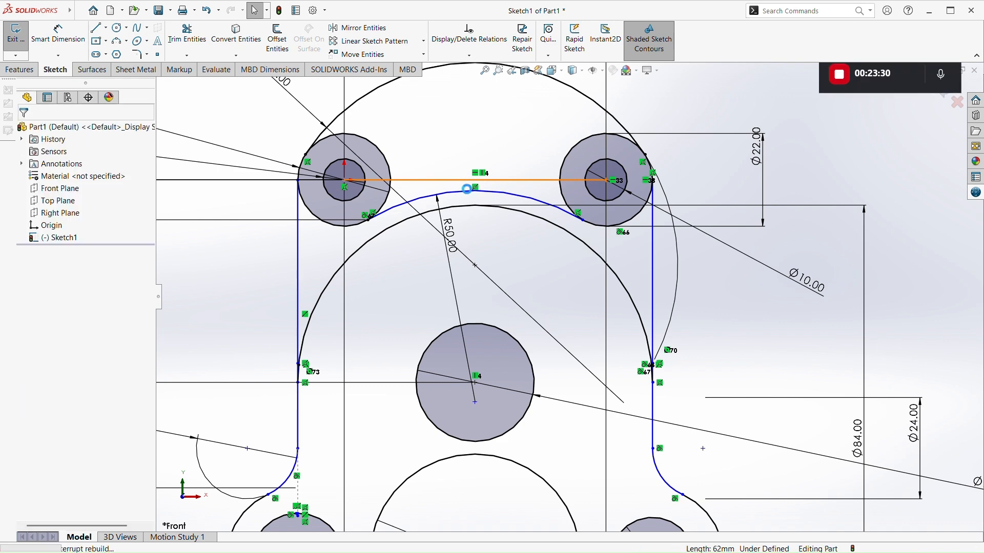
double_click(459, 183)
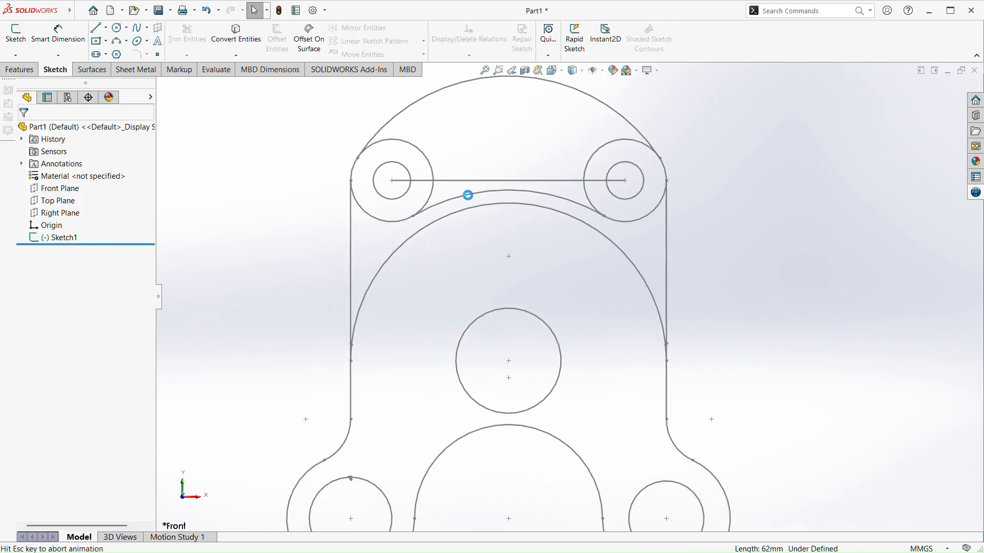
scroll(577, 190, "down", 2)
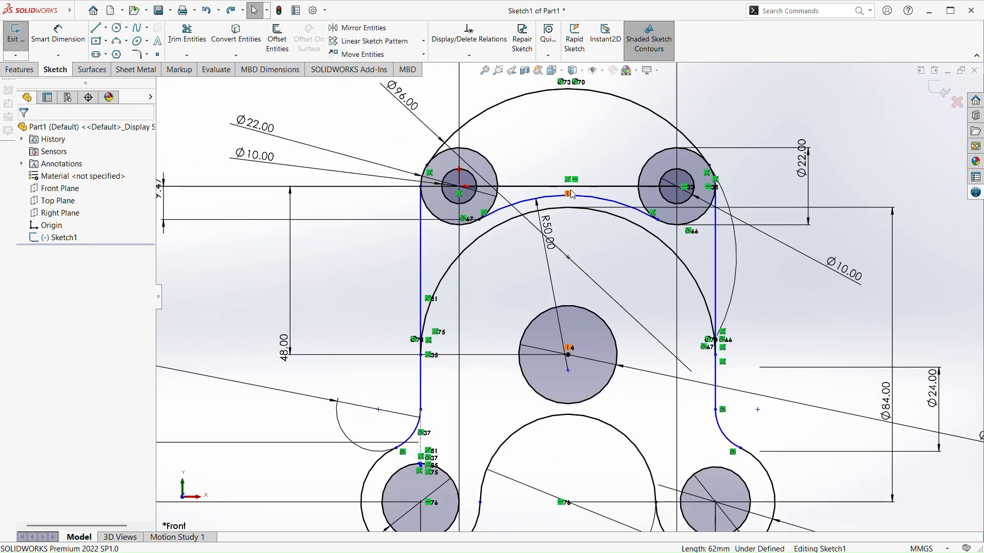
Convert the horizontal line joining the two upper circles' centres to construction geometry
left_click(541, 191)
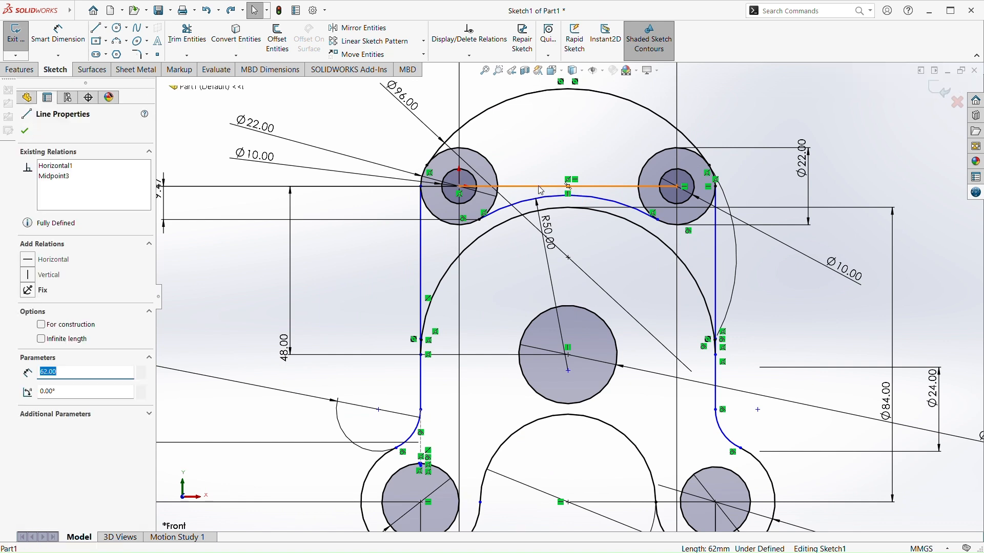
key("Delete")
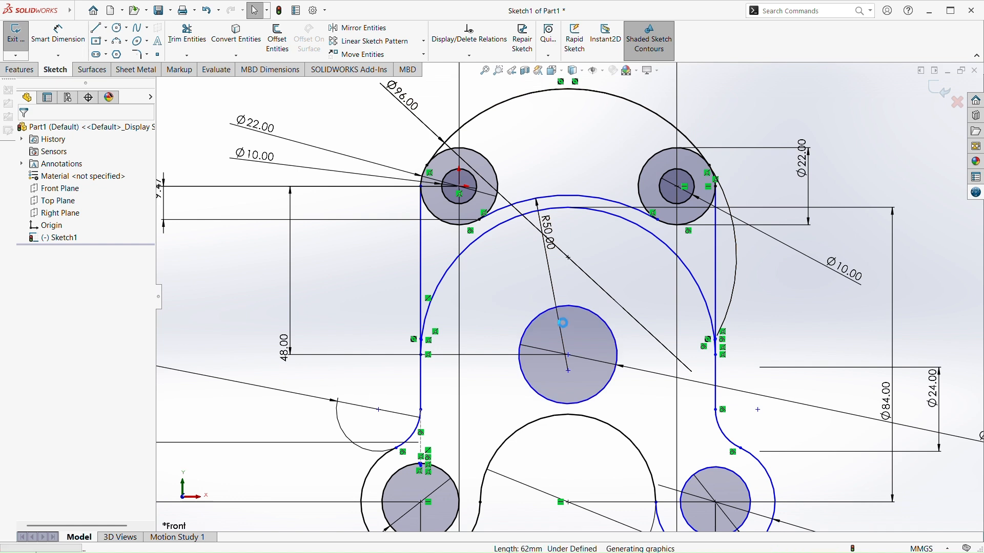
key("ctrl+z")
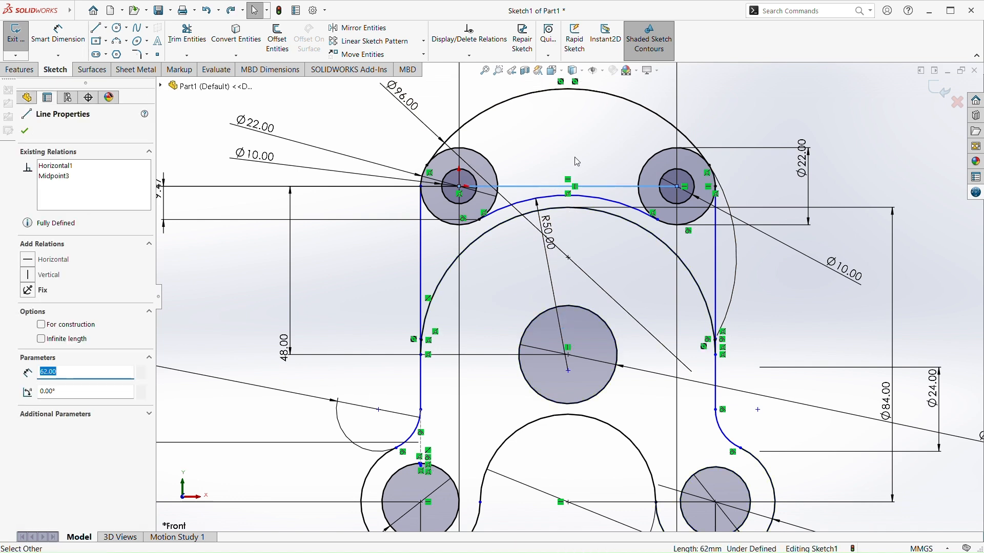
left_click(525, 125)
scroll(533, 311, "up", 1)
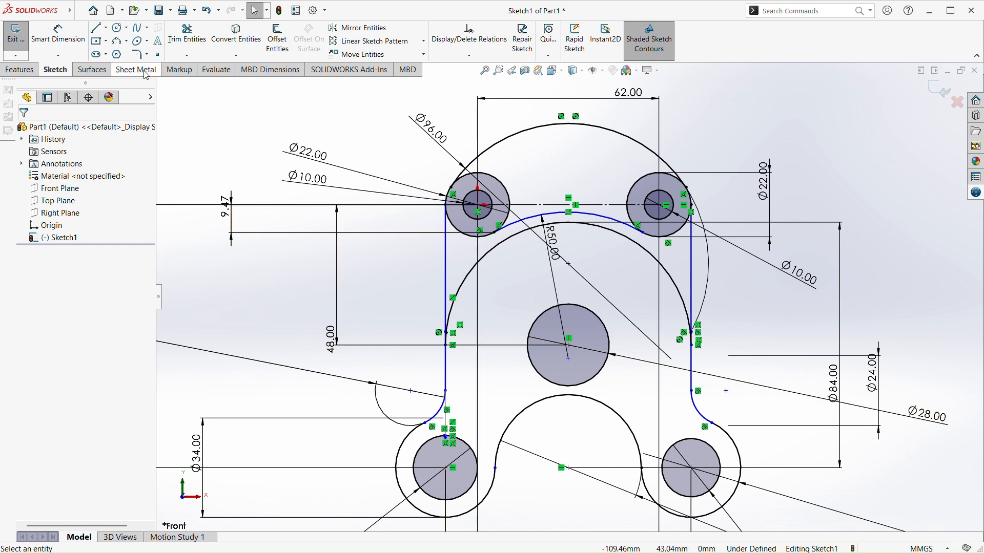
left_click(58, 34)
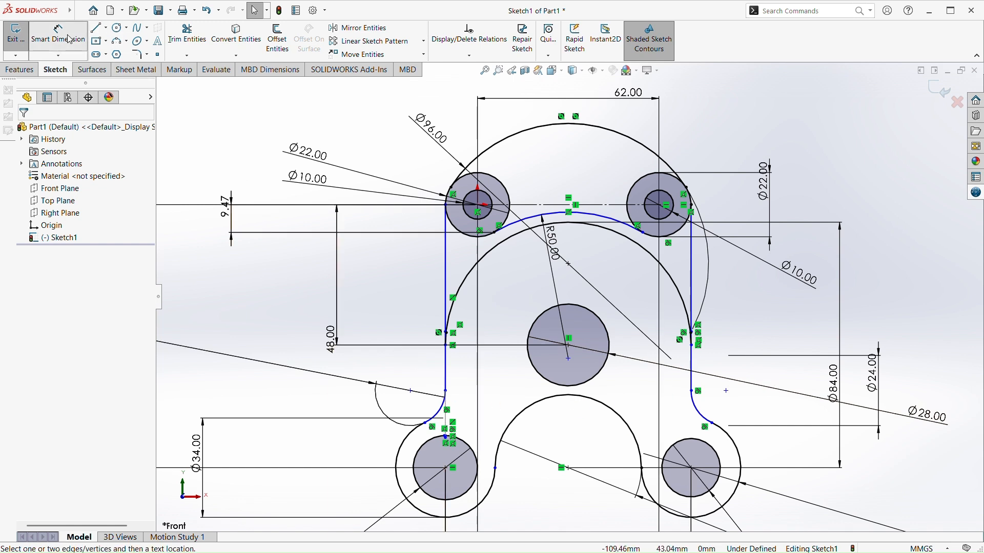
left_click(447, 347)
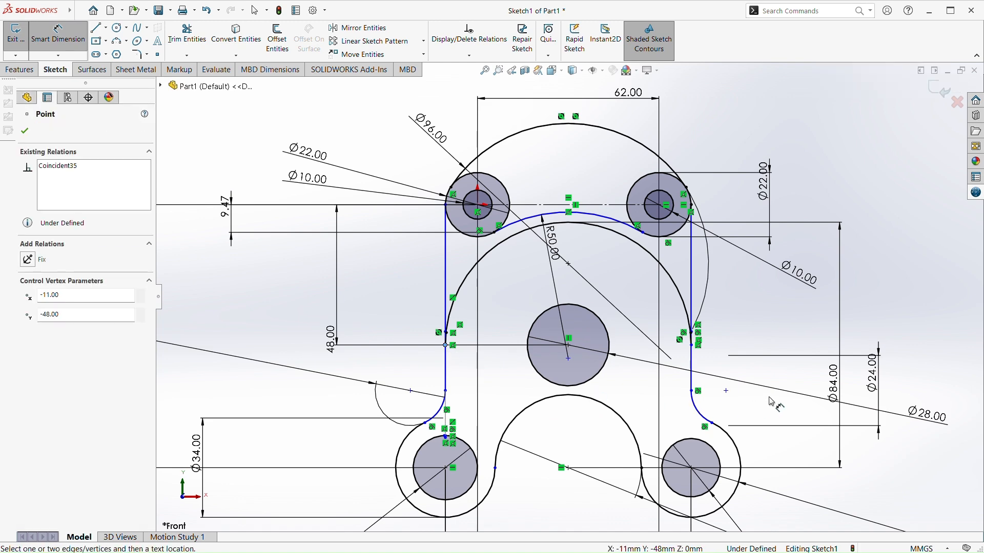
left_click(693, 347)
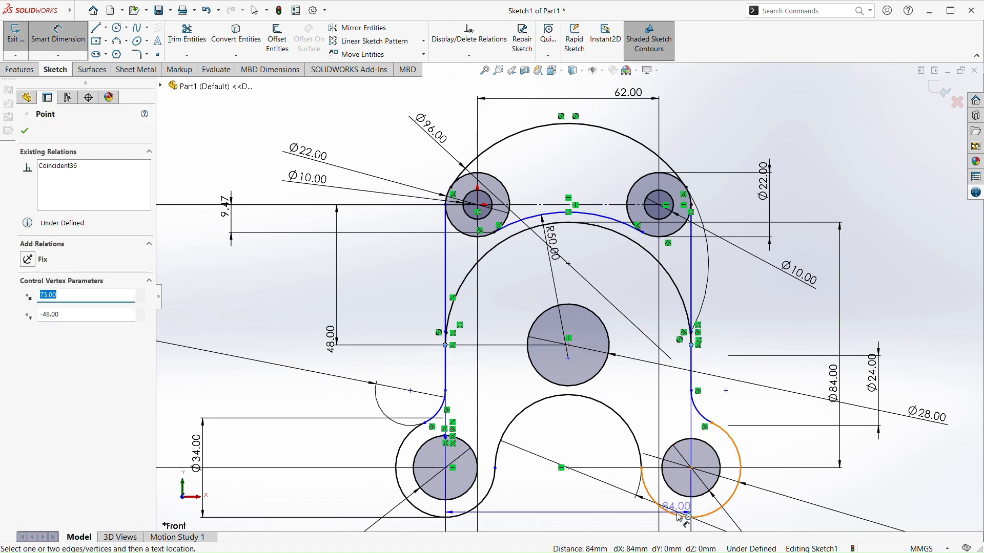
scroll(681, 512, "up", 2)
scroll(682, 511, "up", 2)
left_click(595, 526)
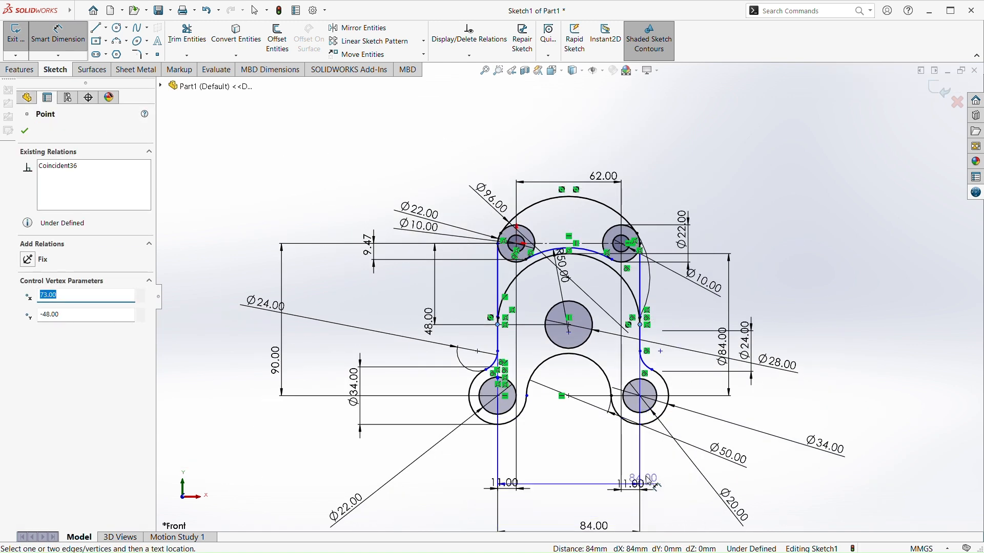
Examine the profile's under-defined side lines, the 50 mm radius arc between the upper circles and the lower tangent arcs
scroll(607, 263, "down", 6)
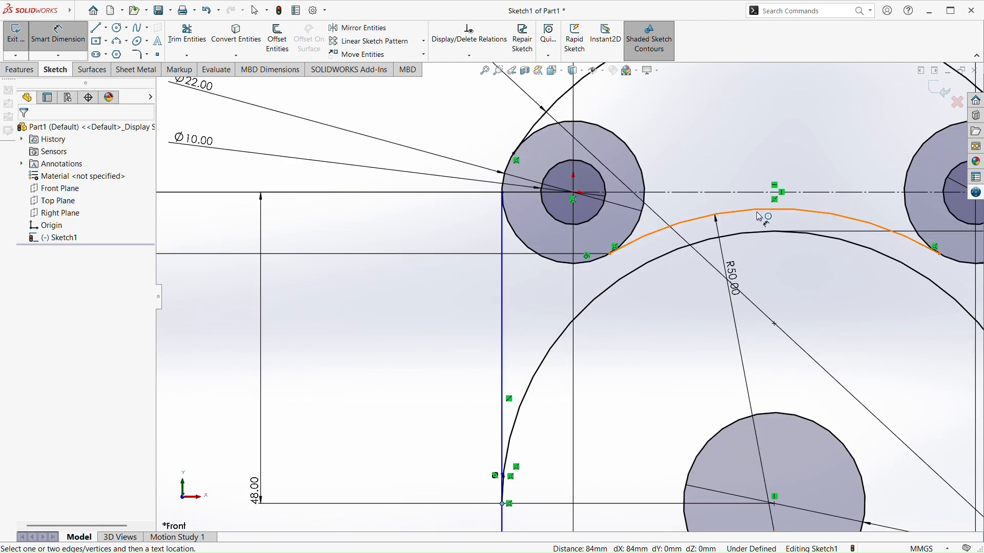
scroll(732, 228, "up", 3)
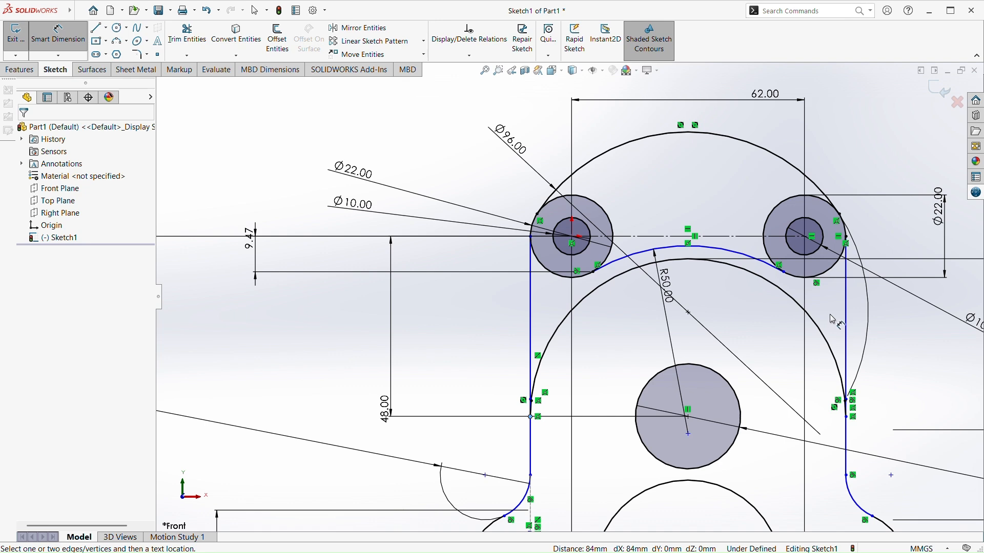
scroll(658, 311, "down", 5)
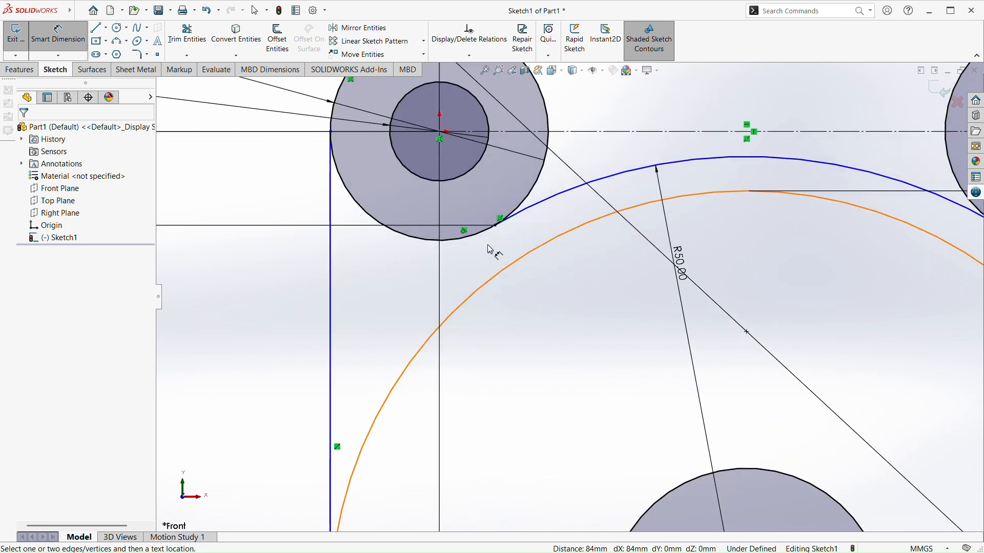
scroll(491, 249, "down", 5)
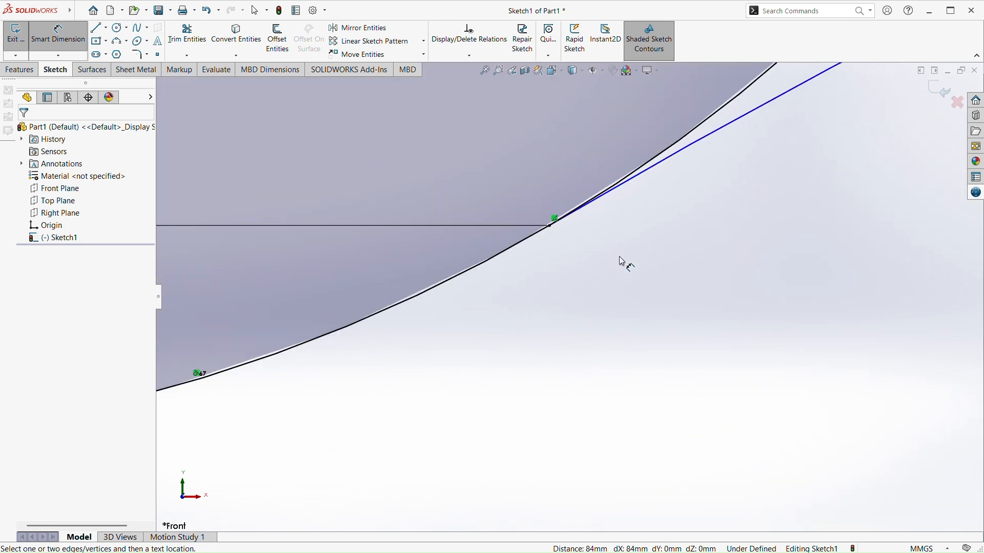
scroll(675, 272, "up", 10)
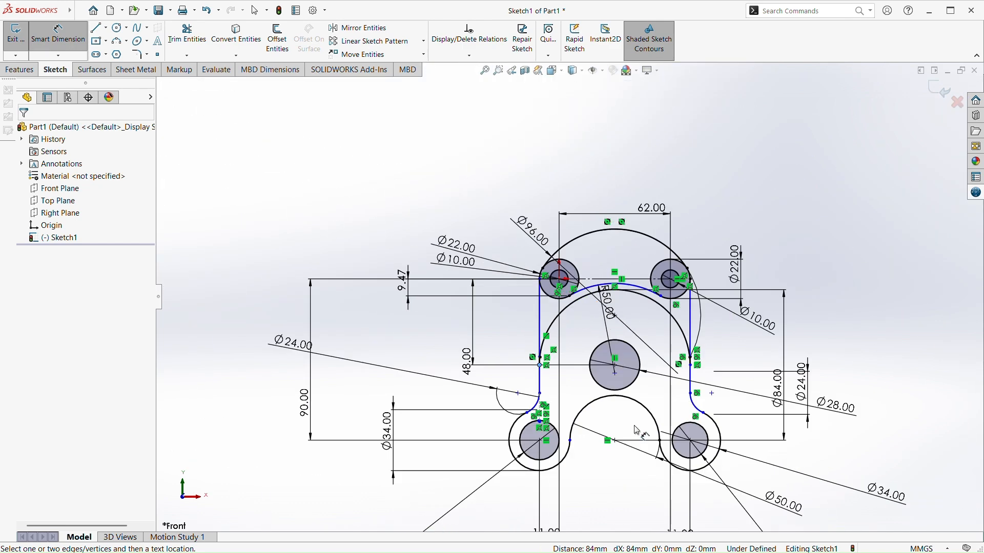
scroll(637, 431, "down", 4)
scroll(381, 387, "up", 2)
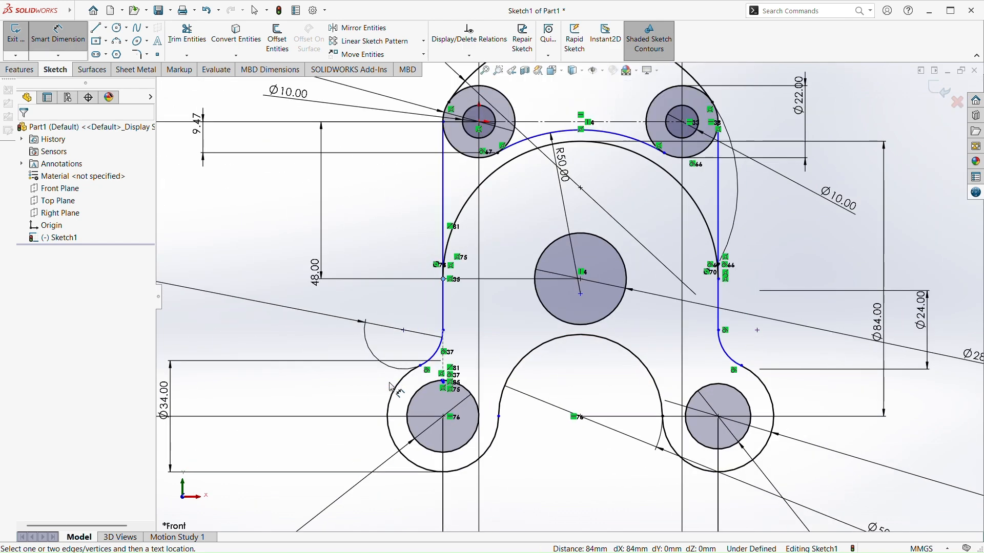
scroll(380, 387, "up", 3)
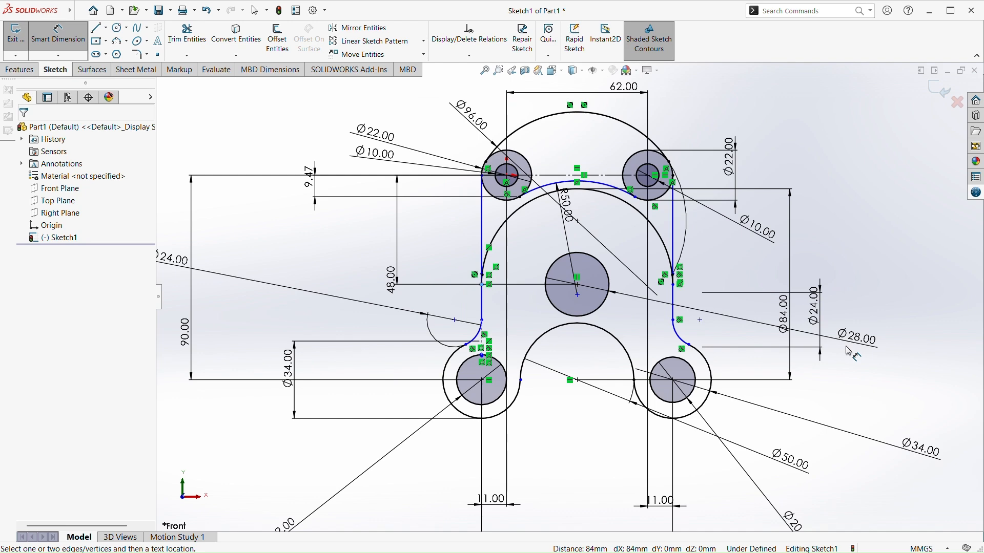
scroll(472, 288, "down", 1)
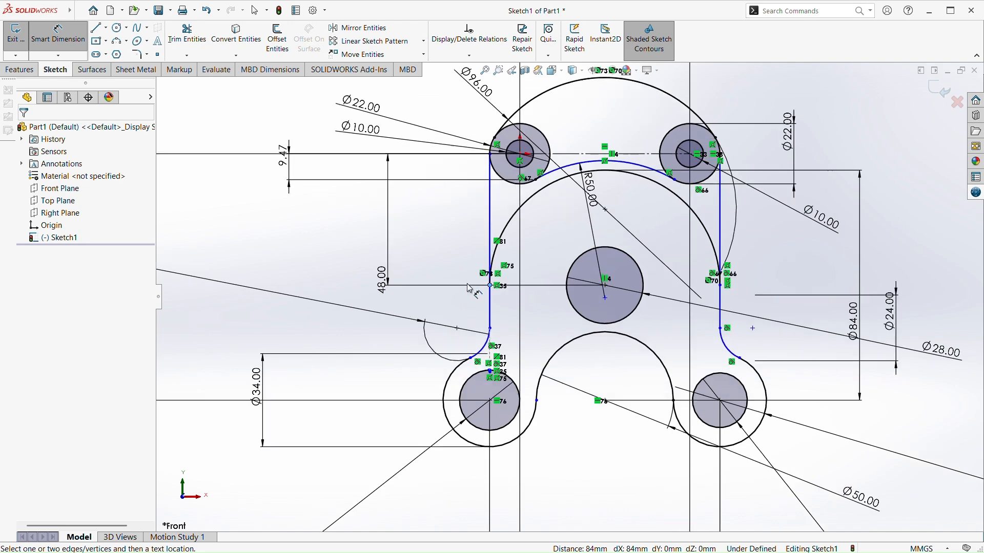
scroll(485, 270, "down", 2)
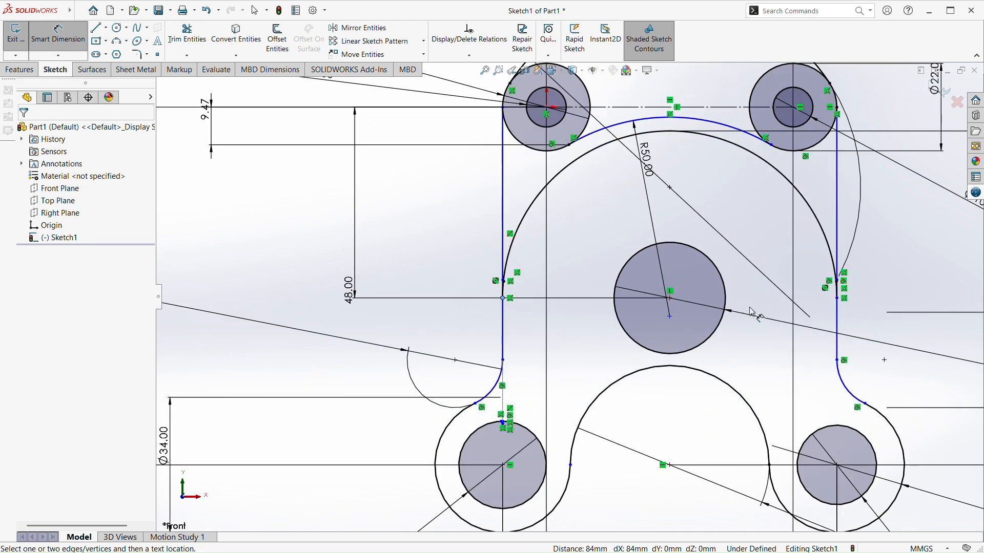
scroll(820, 277, "up", 1)
scroll(858, 233, "down", 1)
scroll(859, 232, "down", 1)
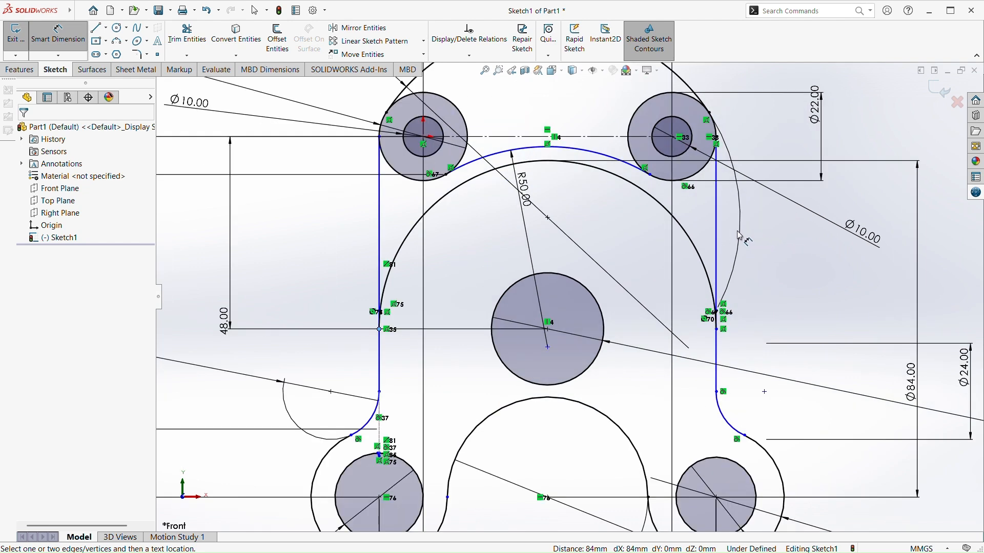
scroll(671, 298, "up", 4)
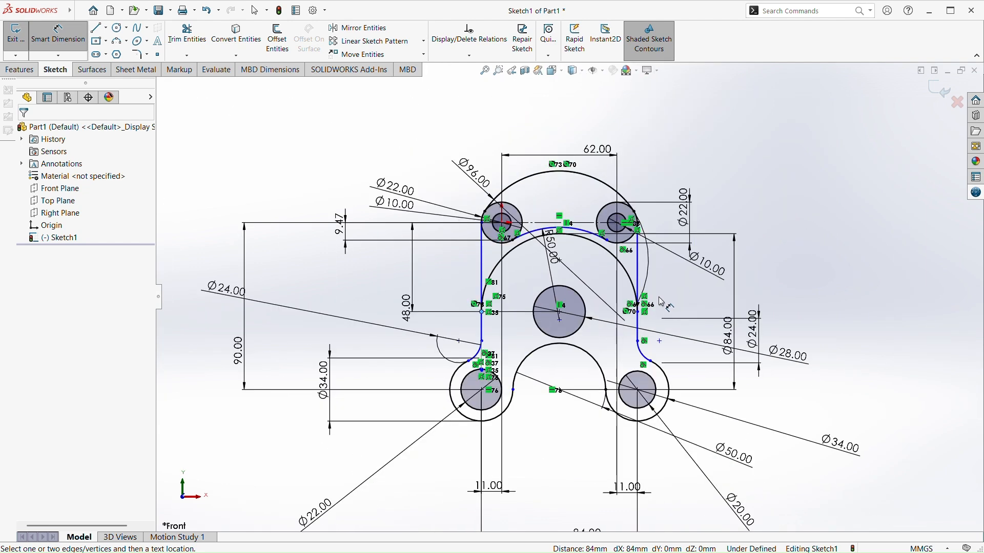
scroll(575, 390, "down", 4)
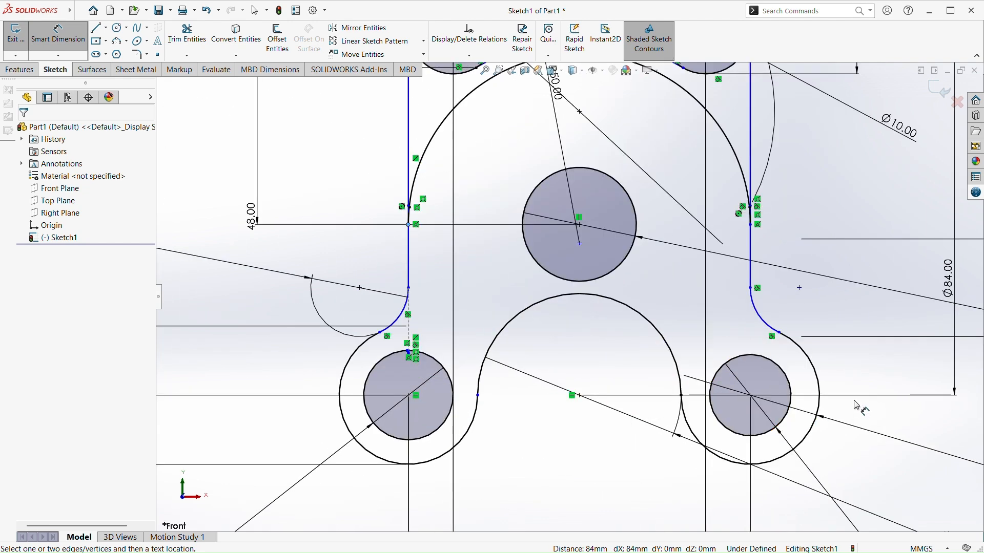
scroll(620, 392, "up", 3)
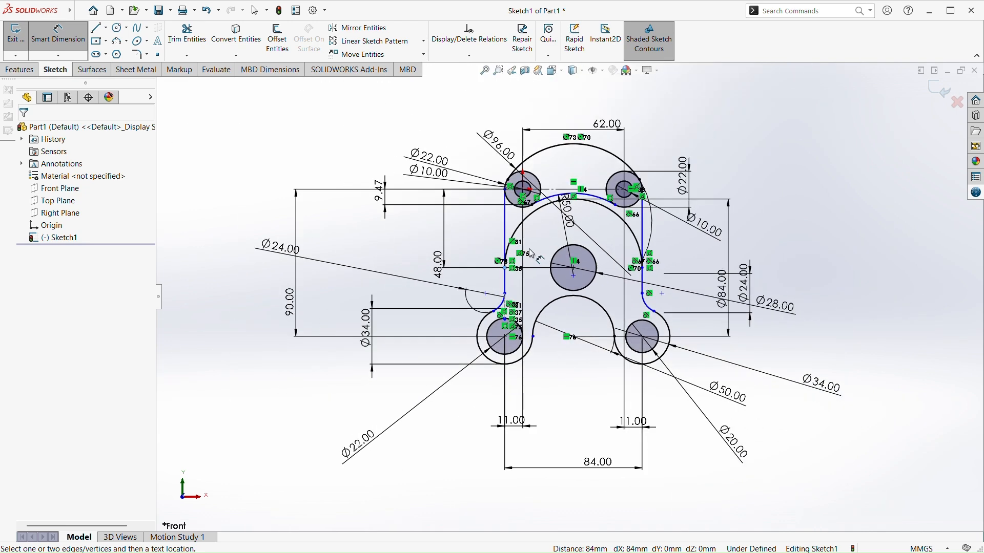
scroll(583, 275, "down", 3)
scroll(574, 297, "up", 2)
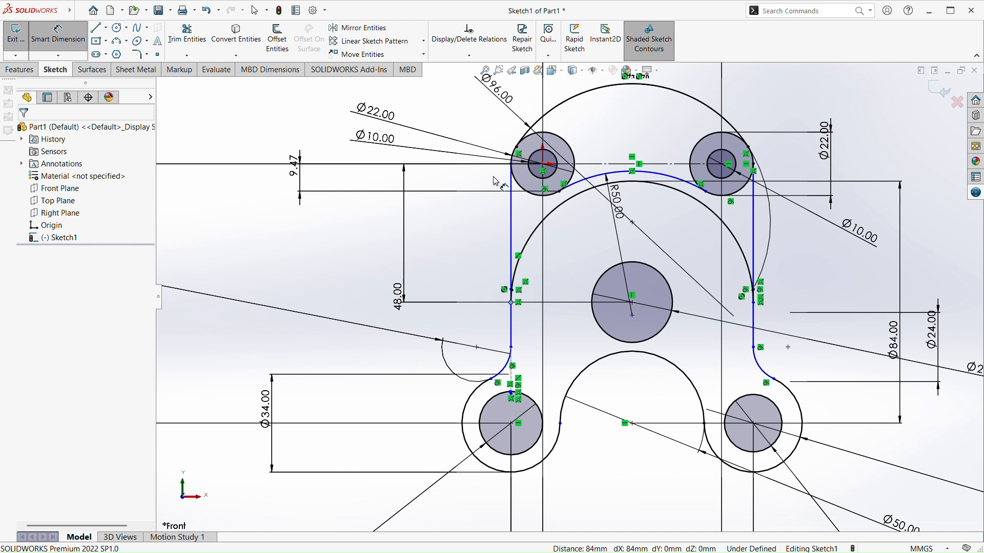
left_click(511, 164)
left_click(510, 303)
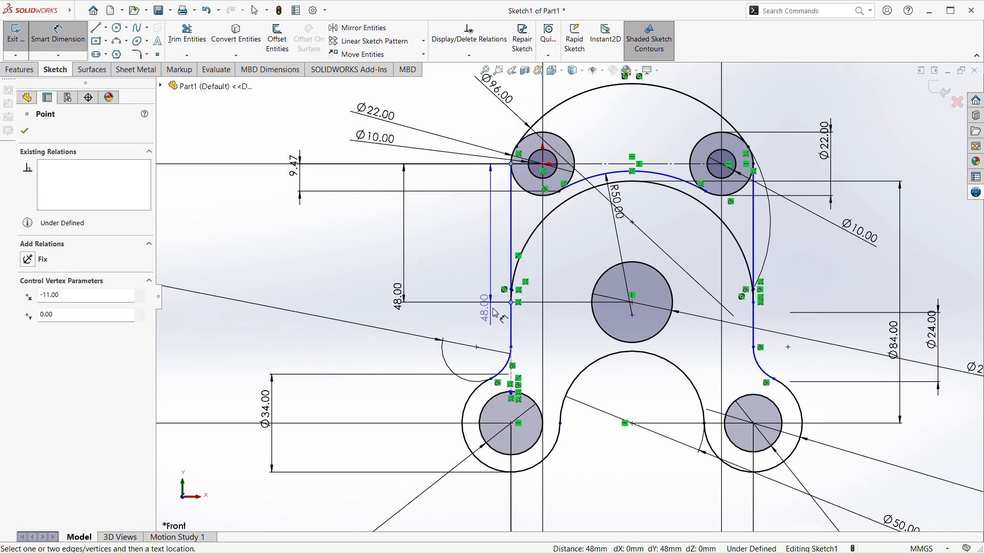
key("Escape")
Add a vertical dimension between the left side line's upper end and its tangent point with the 24 mm diameter arc
left_click(70, 40)
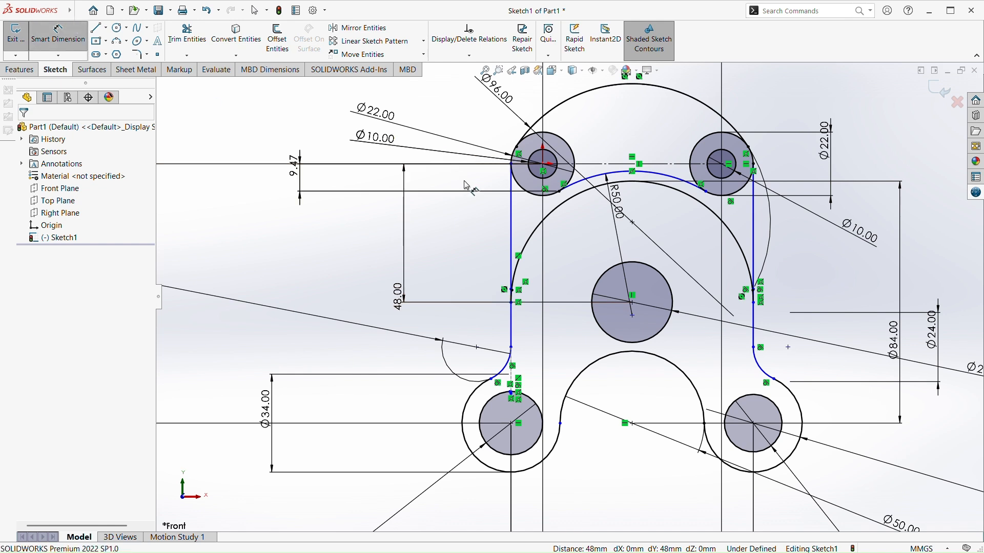
left_click(511, 164)
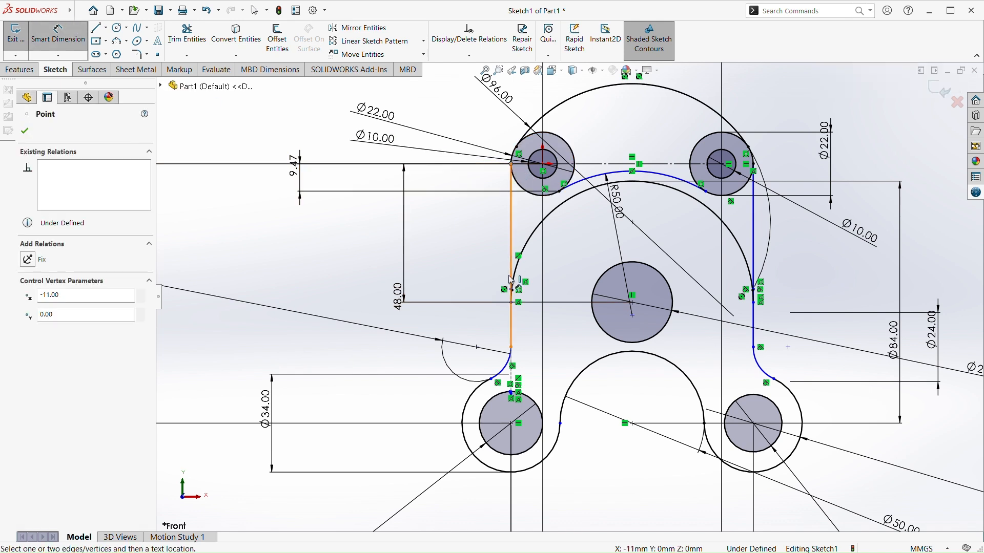
left_click(511, 348)
left_click(302, 349)
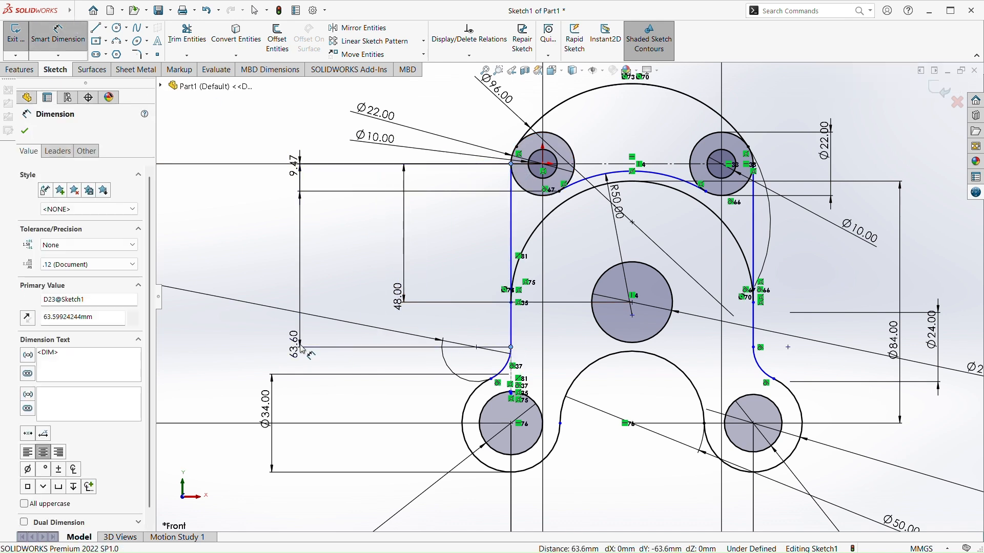
left_click(261, 335)
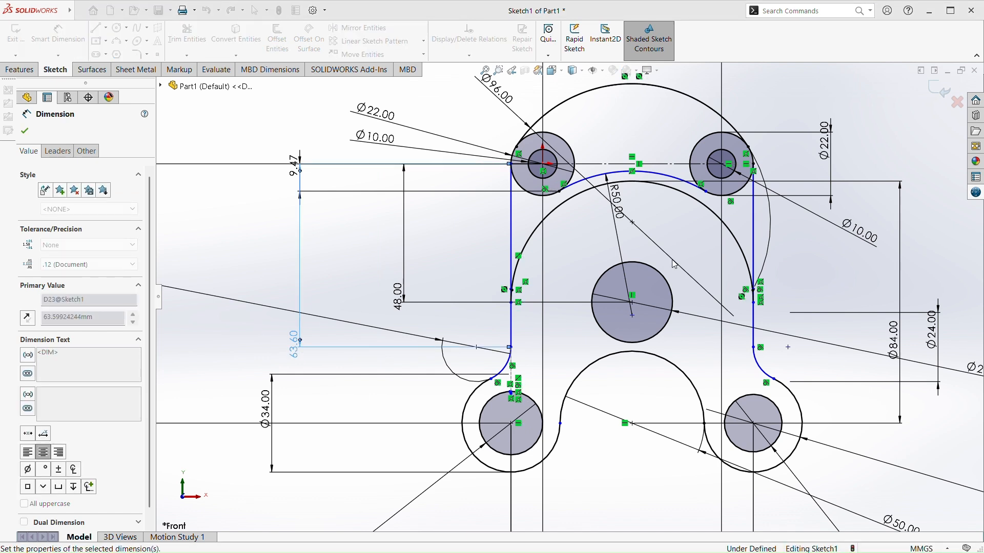
Try to add a vertical dimension between the upper-right circles' centre and the right side line's lower tangent point
left_click(722, 164)
left_click(753, 347)
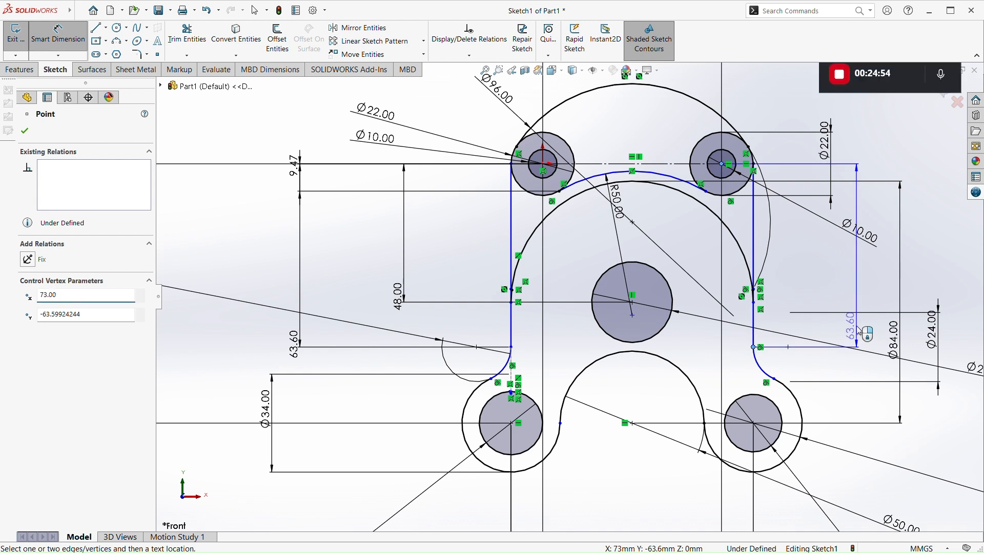
left_click(860, 331)
left_click(833, 338)
key("ctrl+z")
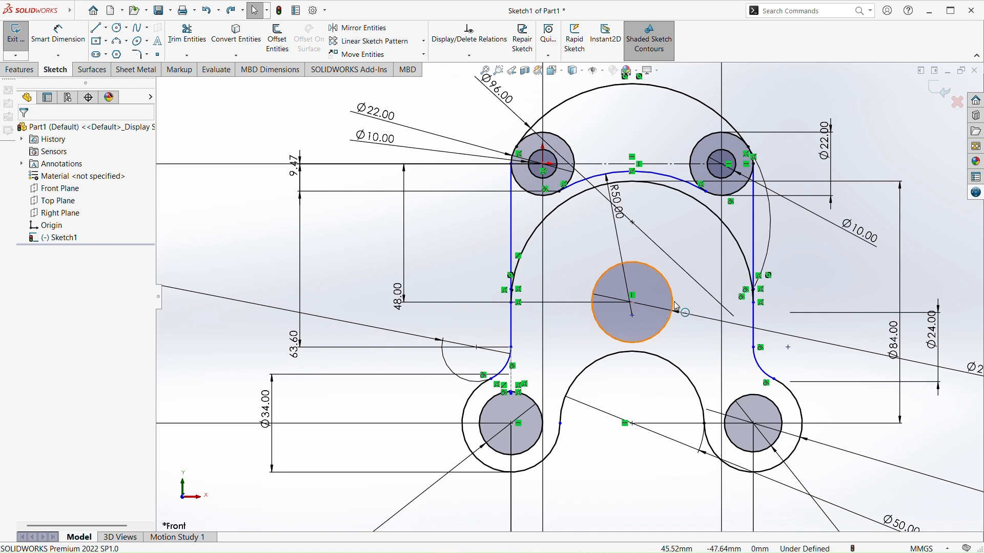
Try to add a radius dimension to the lower arc tangent to the right side line
left_click(57, 35)
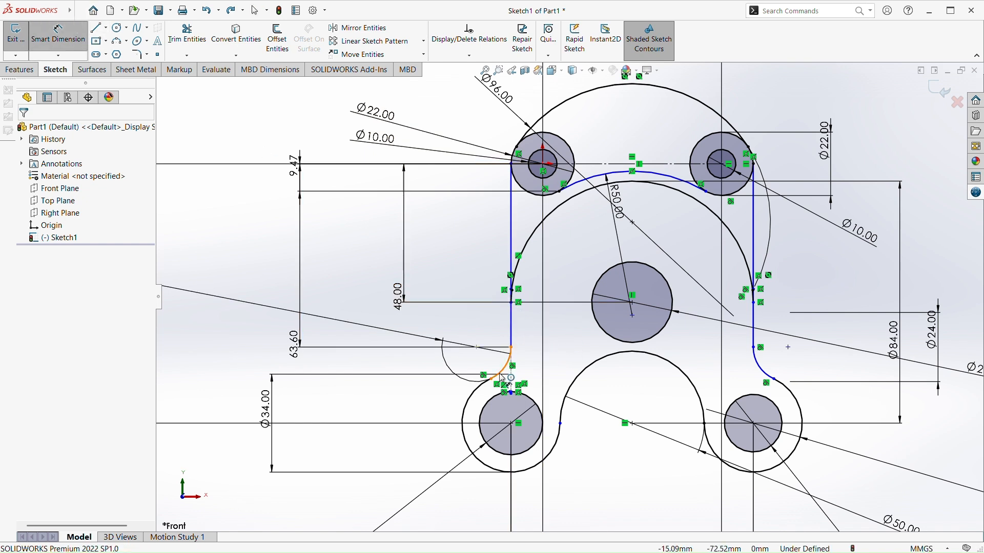
scroll(507, 385, "down", 2)
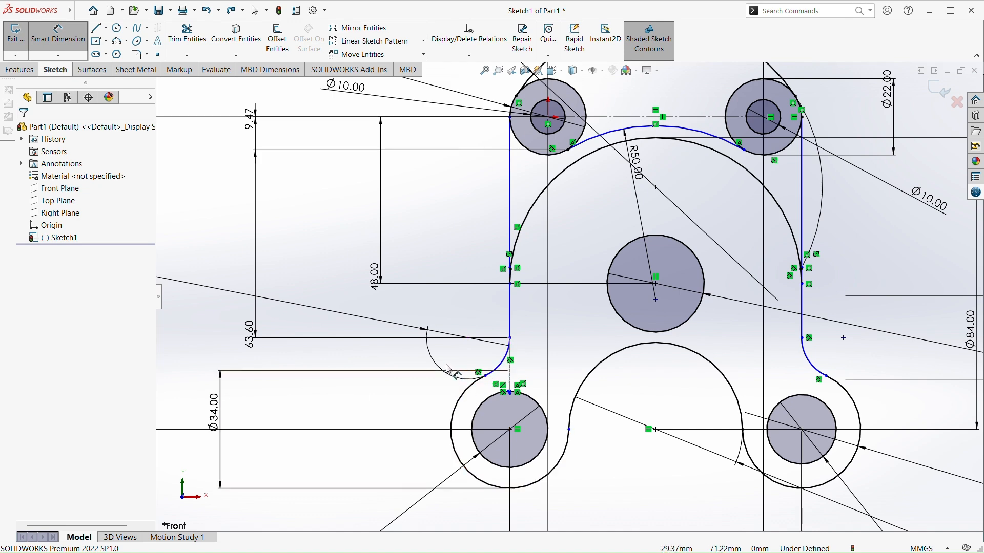
scroll(447, 370, "up", 3)
scroll(576, 342, "down", 3)
scroll(576, 342, "up", 3)
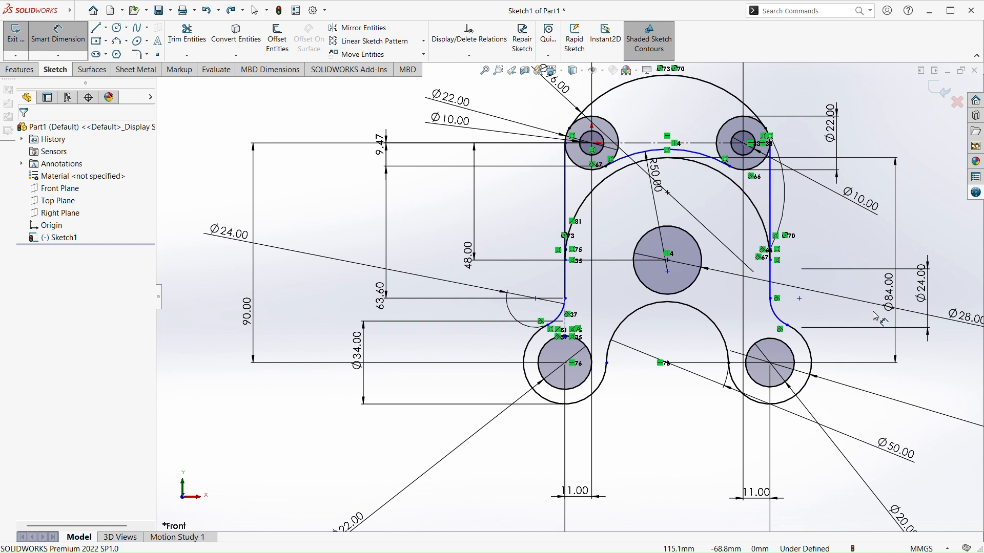
scroll(875, 316, "down", 2)
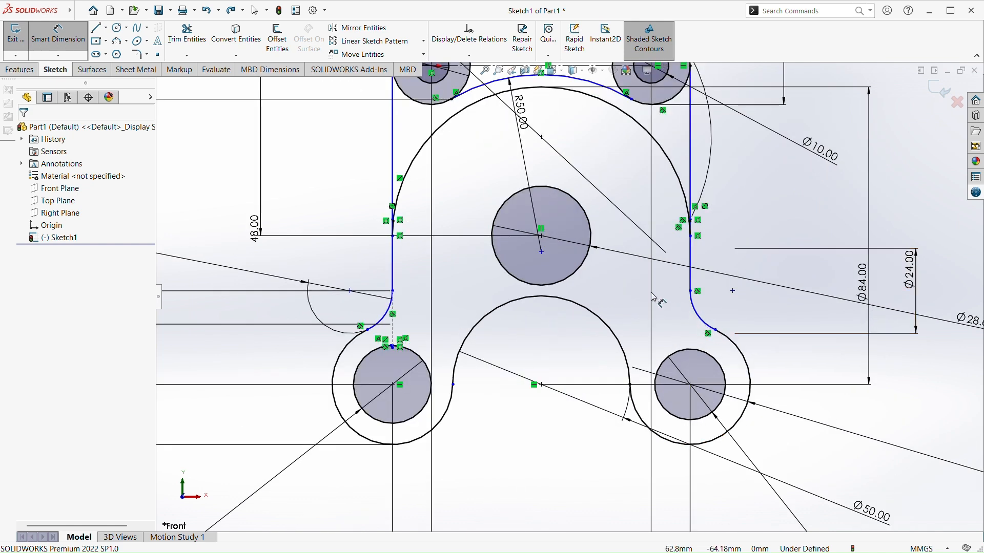
key("Escape")
left_click(58, 33)
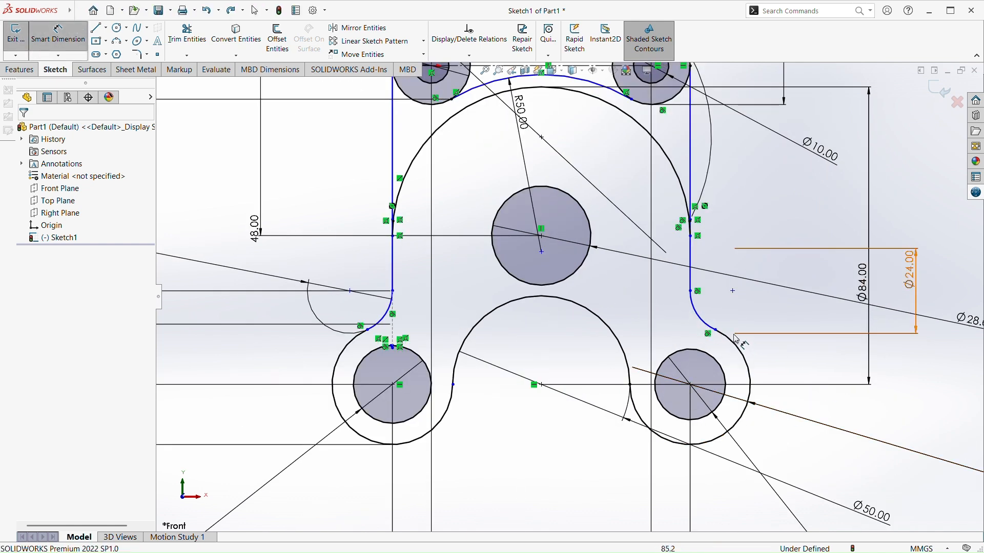
left_click(706, 317)
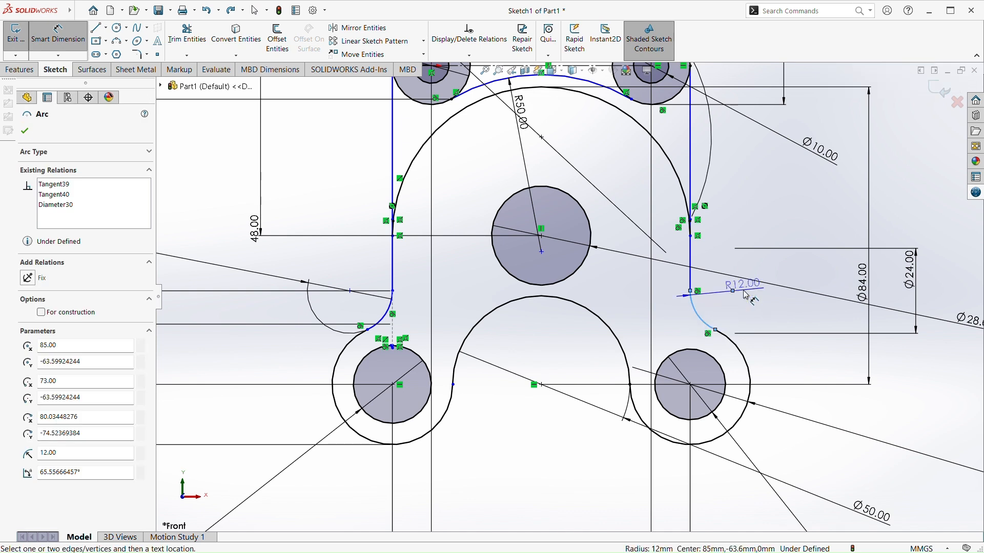
left_click(746, 300)
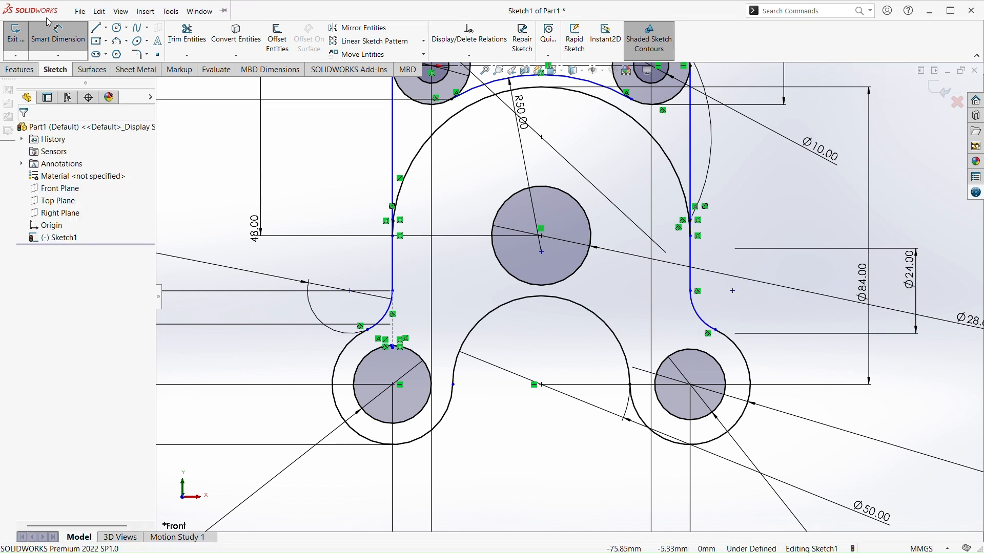
Try to dimension the horizontal distance between the left and right side lines
scroll(569, 296, "up", 2)
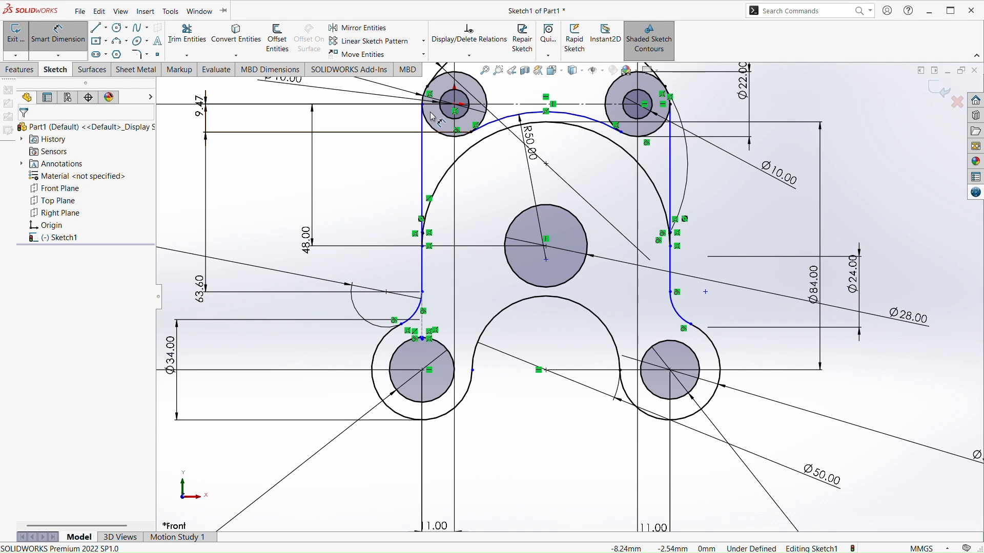
scroll(439, 110, "up", 2)
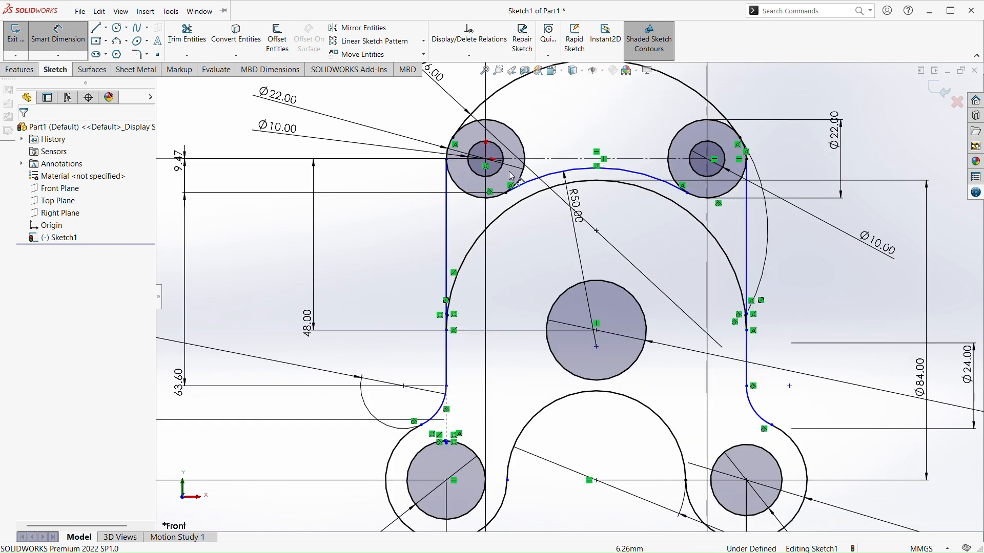
scroll(479, 160, "down", 2)
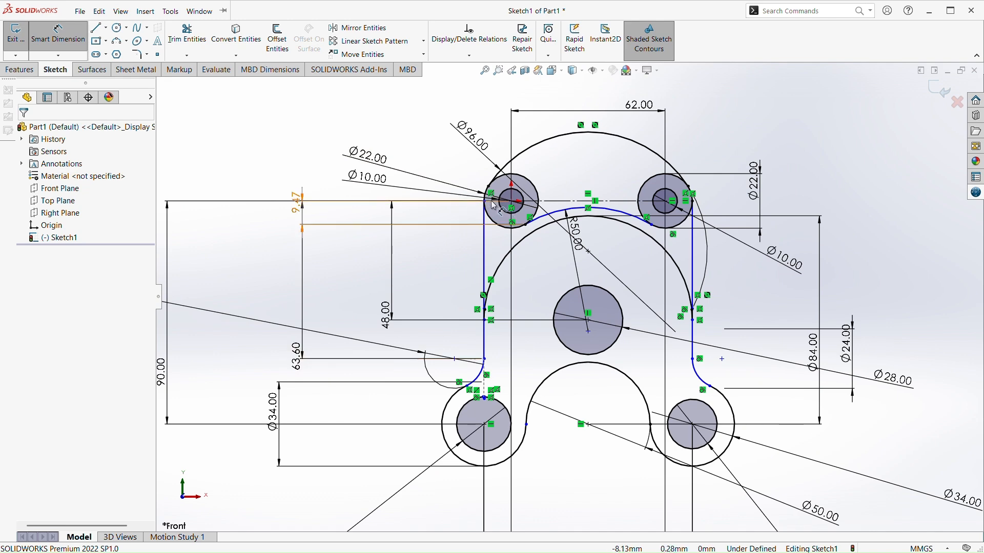
scroll(494, 206, "up", 2)
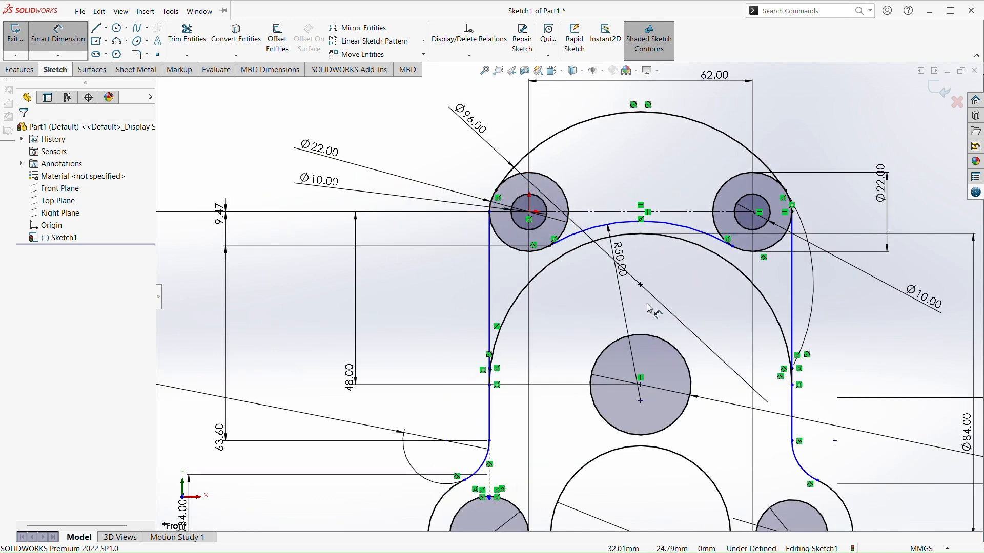
left_click(490, 275)
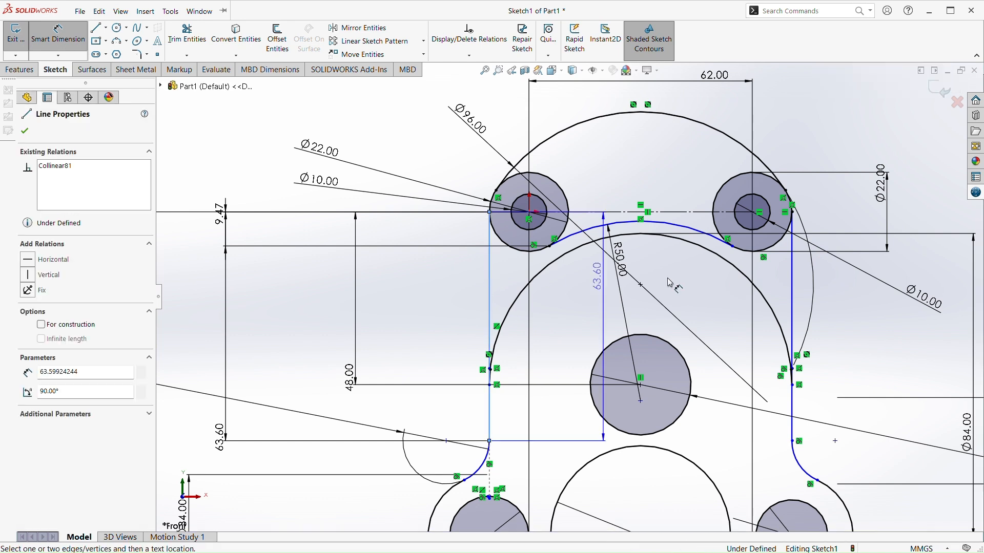
left_click(793, 283)
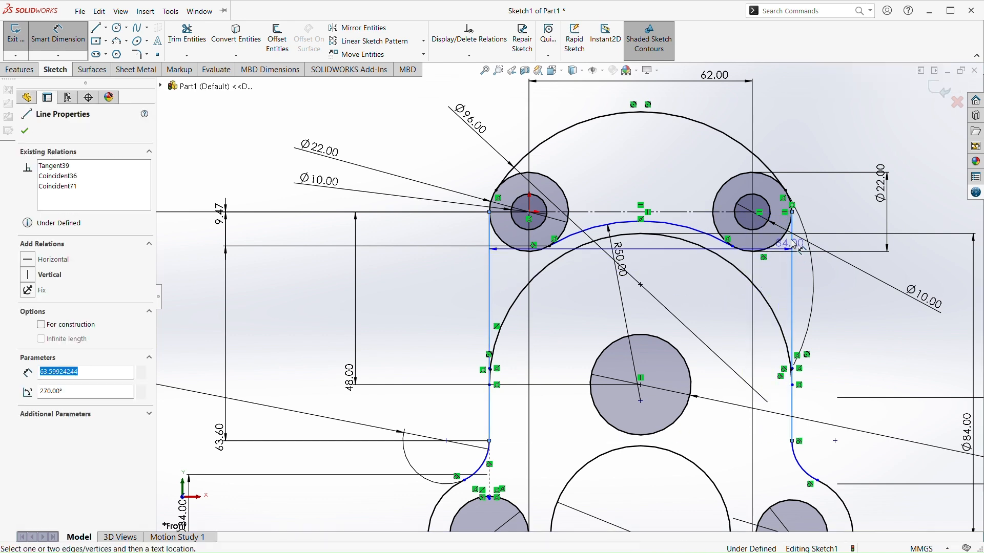
key("f")
key("Escape")
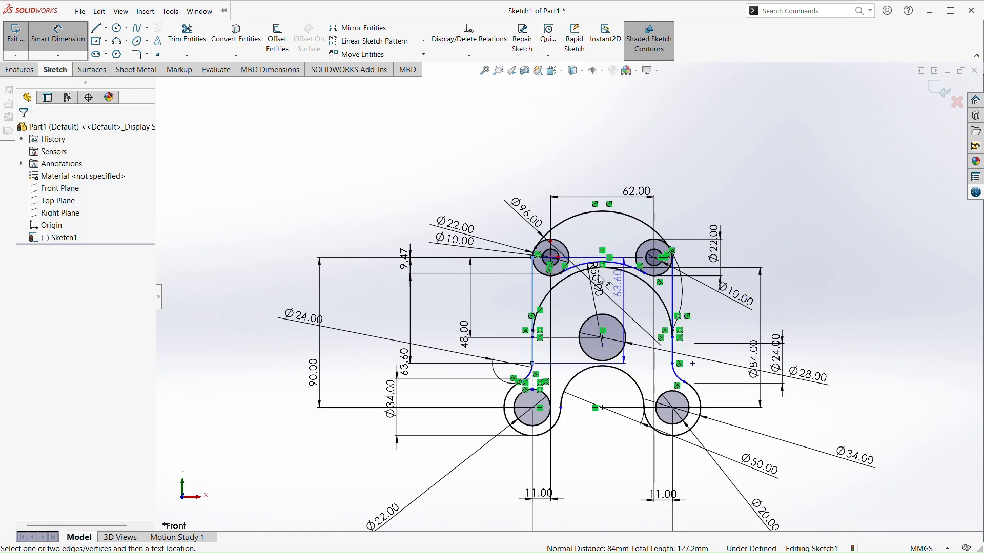
key("Escape")
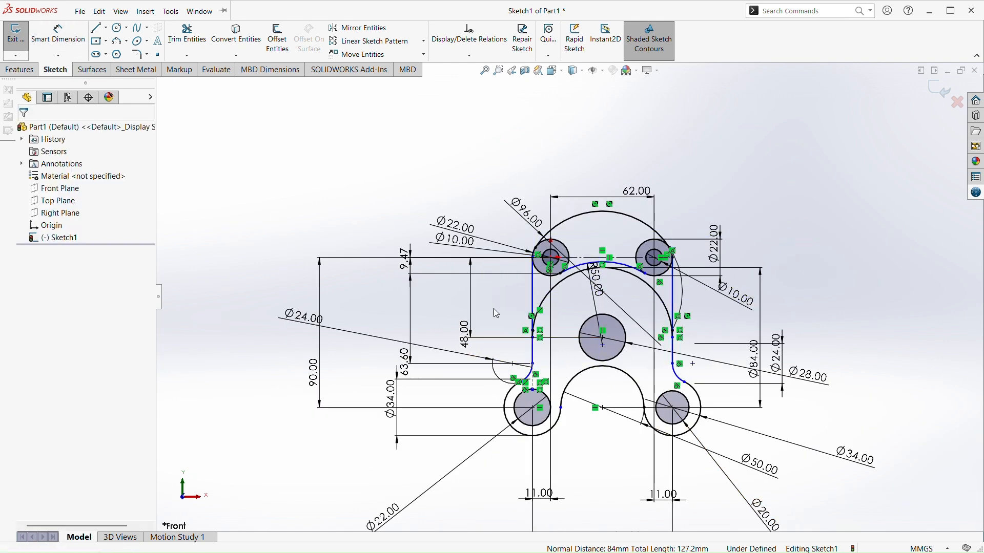
Try to extrude the upper crescent, the main body and the band beneath the 50 mm radius arc as selected contours
left_click(19, 70)
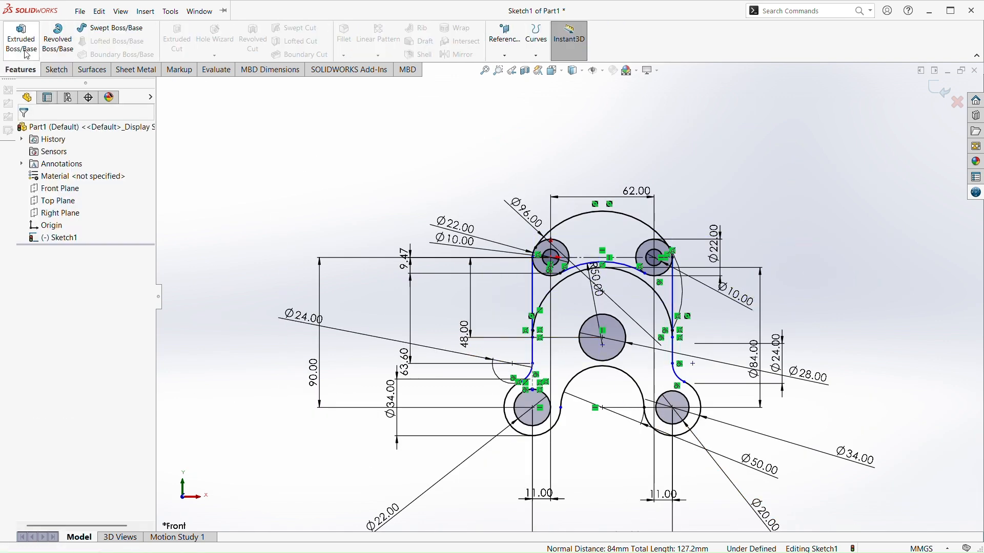
left_click(21, 38)
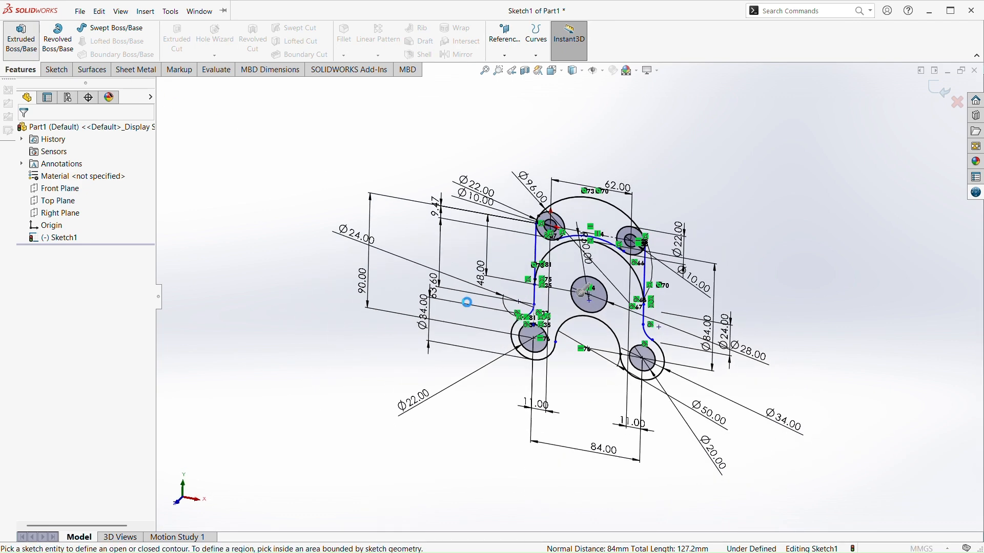
scroll(551, 279, "down", 3)
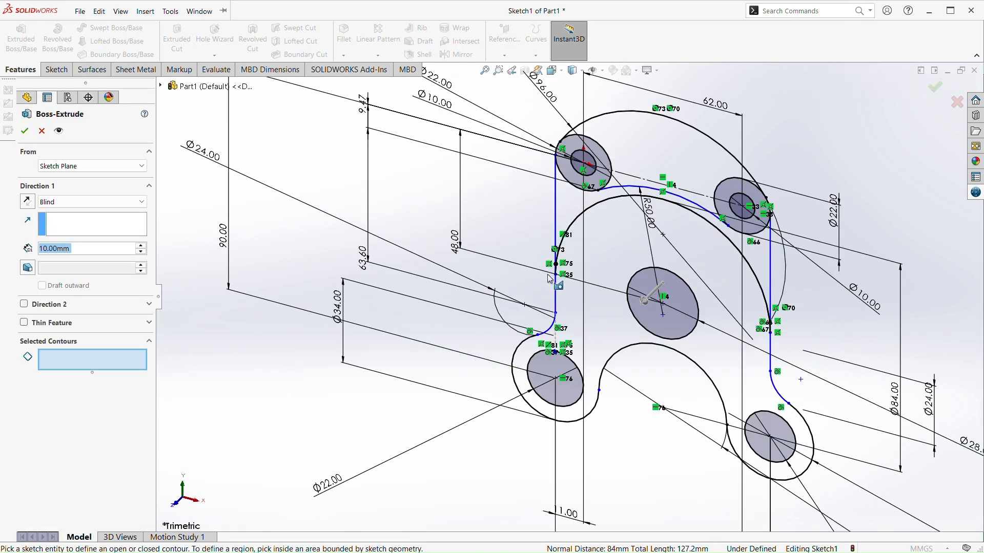
left_click(629, 144)
scroll(595, 217, "down", 3)
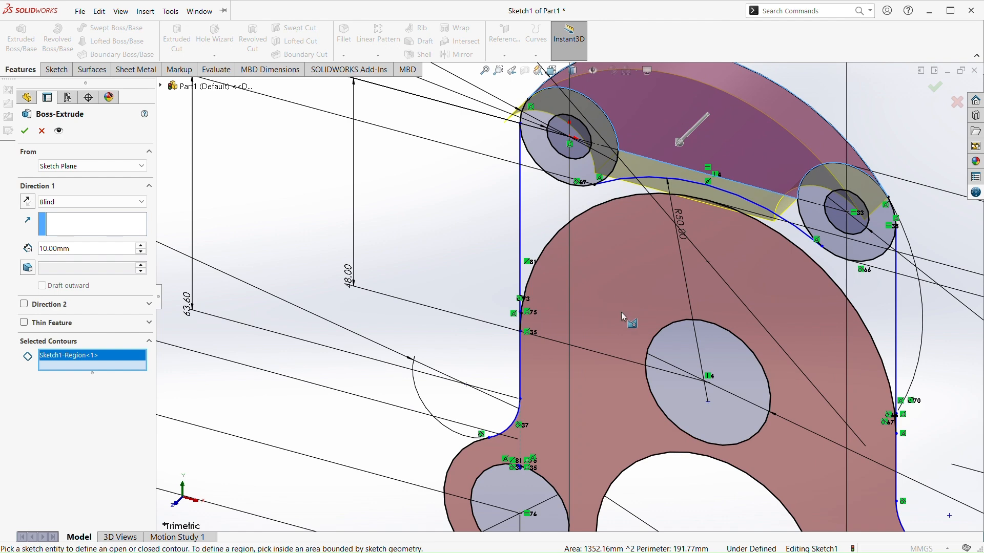
left_click(613, 261)
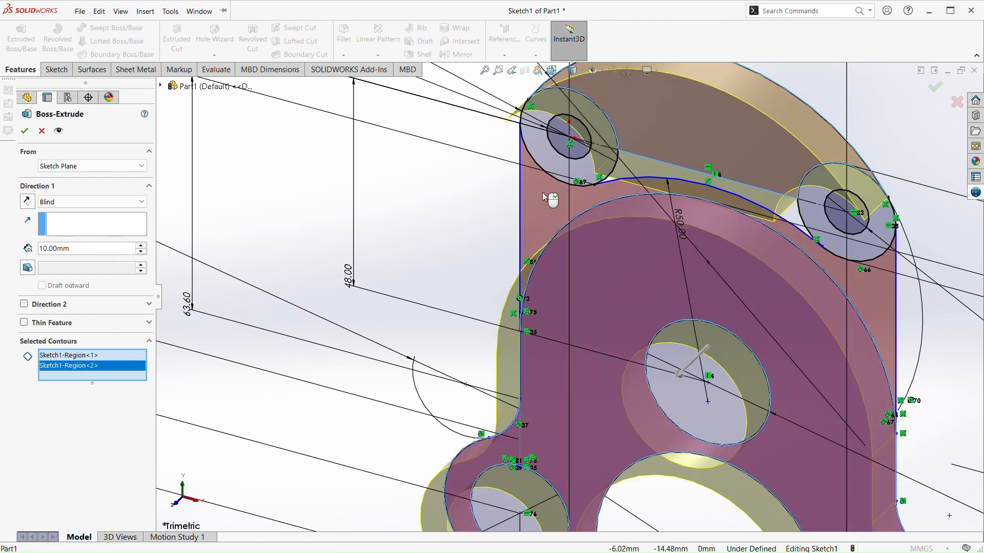
left_click(557, 206)
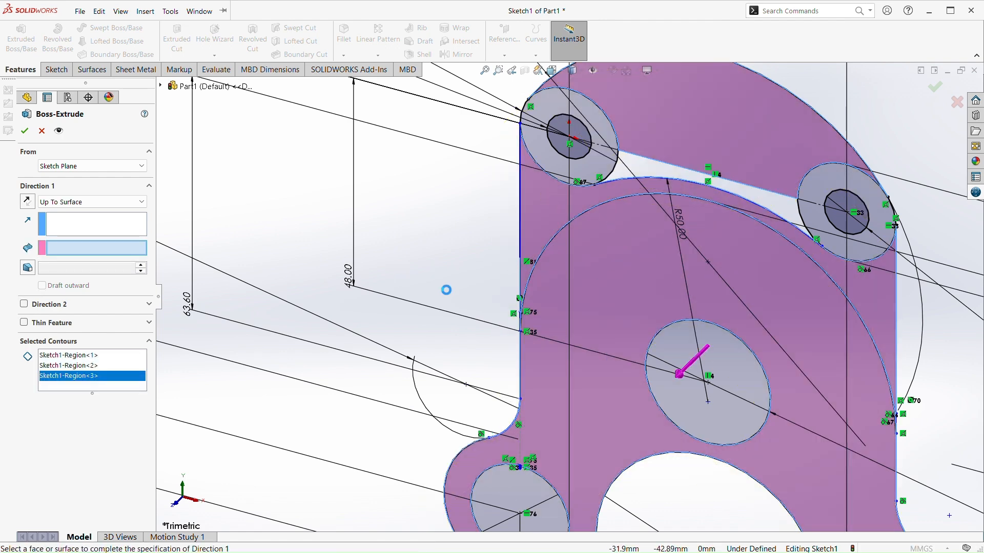
key("Escape")
Restart the boss extrusion with the upper crescent, the band beneath the 50 mm arc and both upper 22 mm rings as contours
left_click(21, 38)
left_click(689, 160)
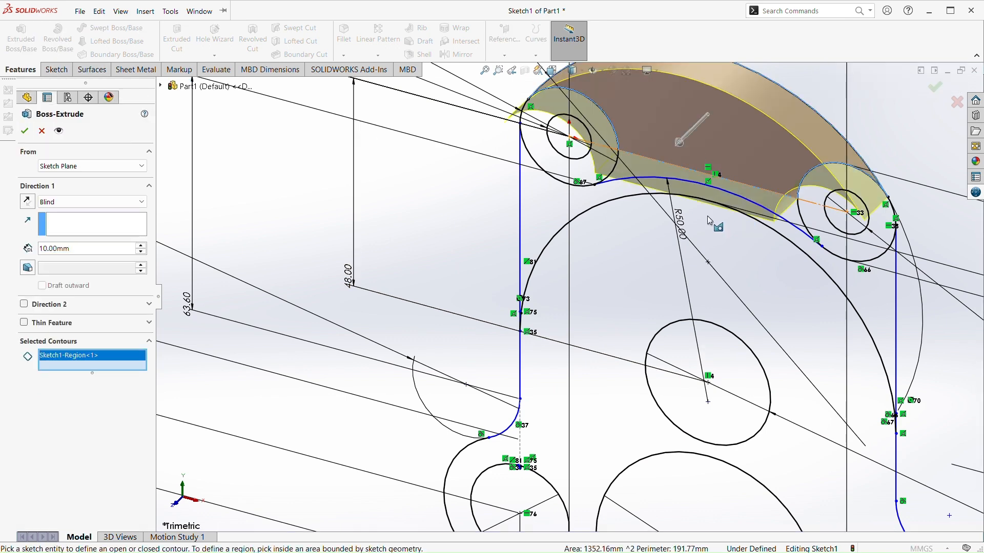
left_click(884, 288)
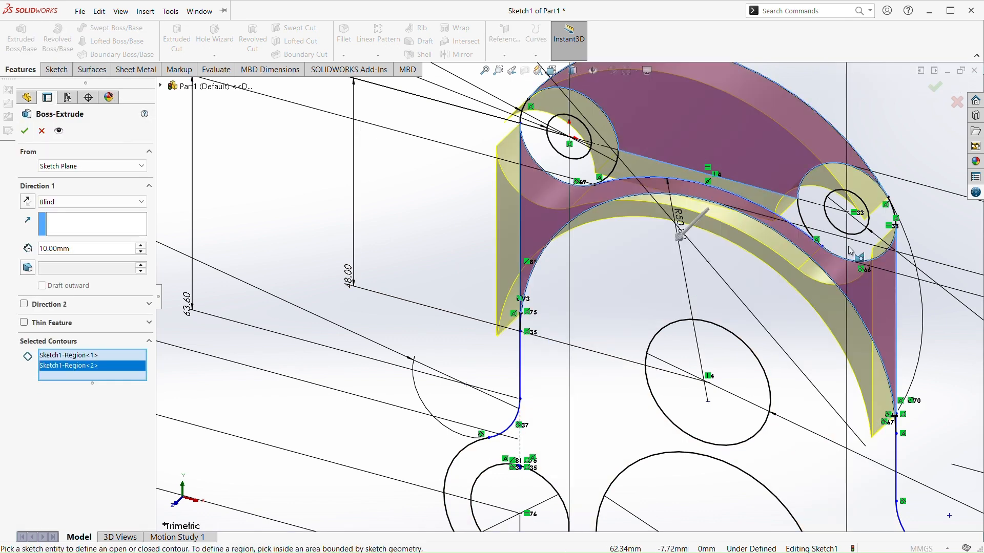
scroll(937, 239, "down", 3)
left_click(759, 217)
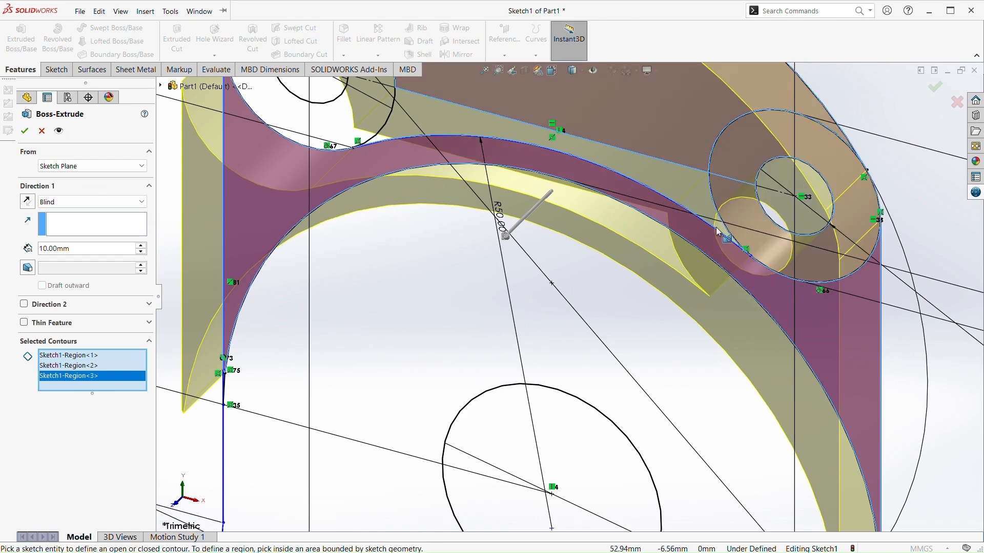
scroll(543, 308, "up", 5)
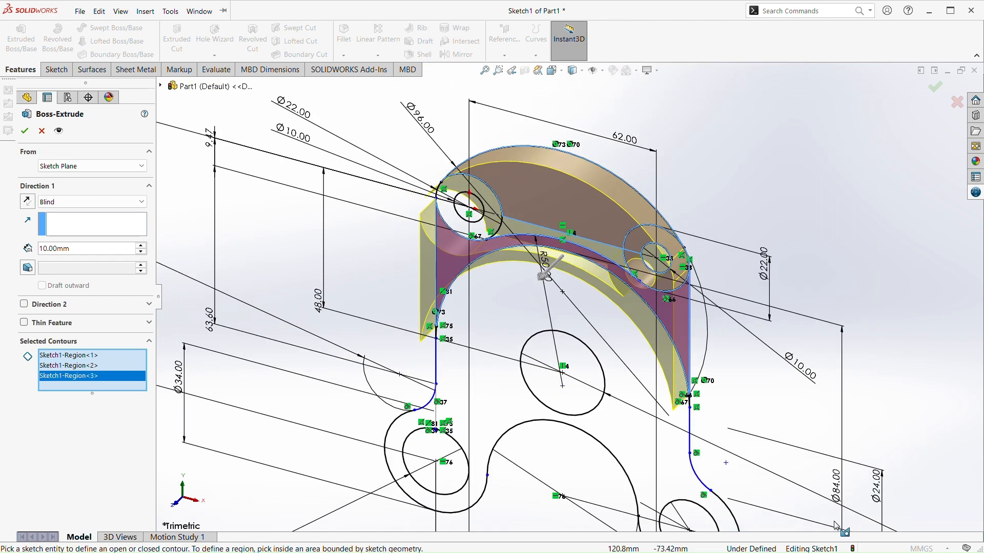
left_click(458, 228)
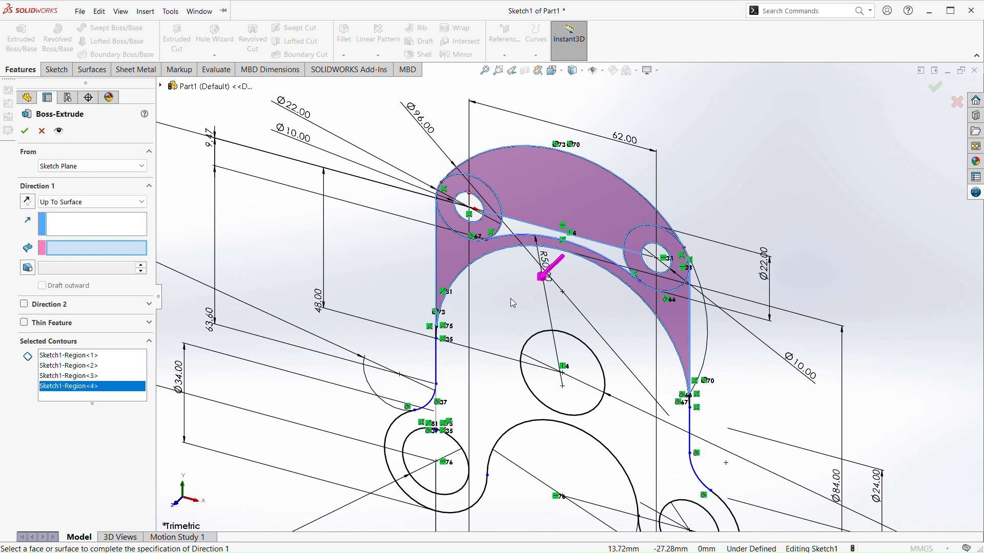
Set the extrusion depth to 24 mm and try to add the lower-left 22 mm circle's region as a contour
left_click(628, 326)
left_click(633, 336)
middle_click_drag(598, 397, 613, 351)
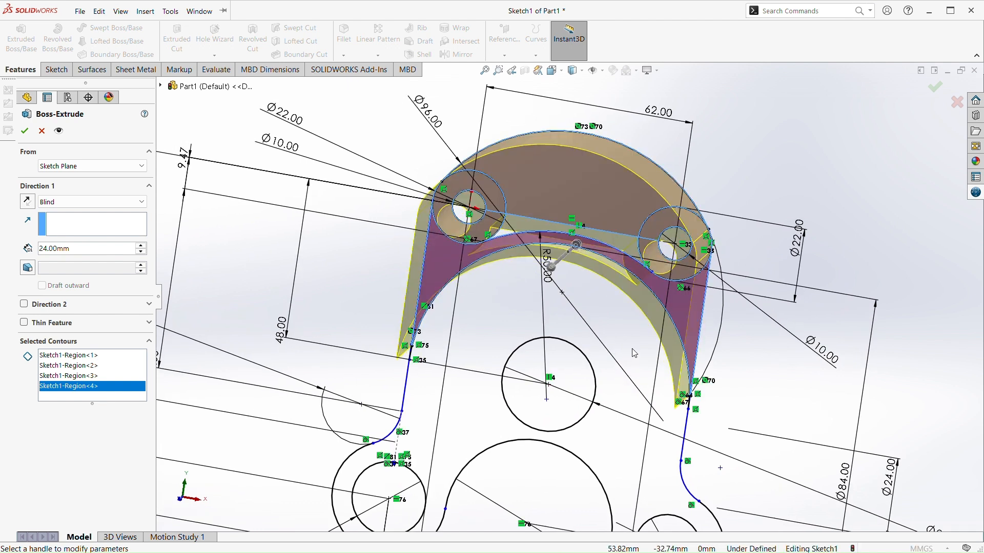
middle_click_drag(627, 448, 598, 492)
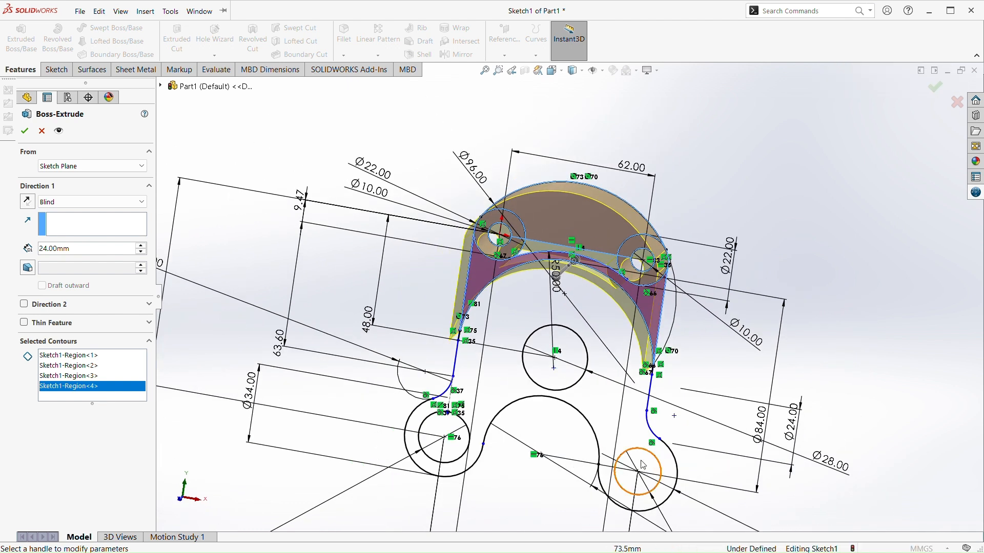
mouse_move(642, 419)
middle_mouse_down()
mouse_move(606, 425)
mouse_move(593, 397)
middle_mouse_up()
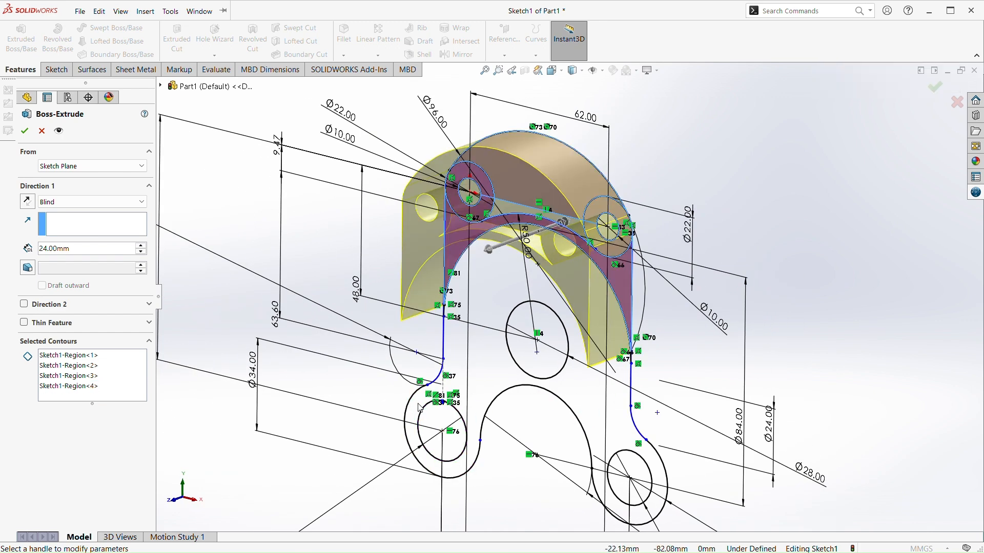
left_click(441, 429)
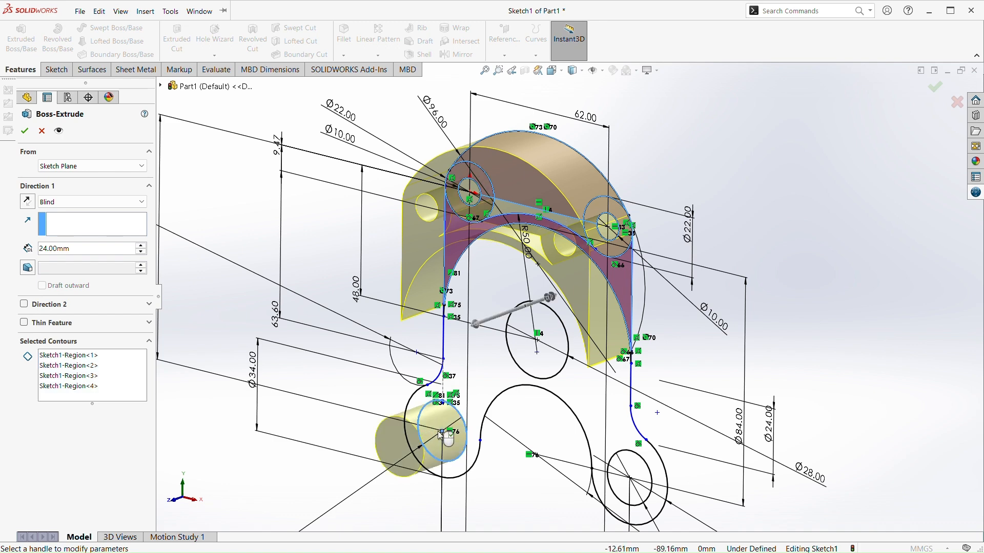
left_click(443, 430)
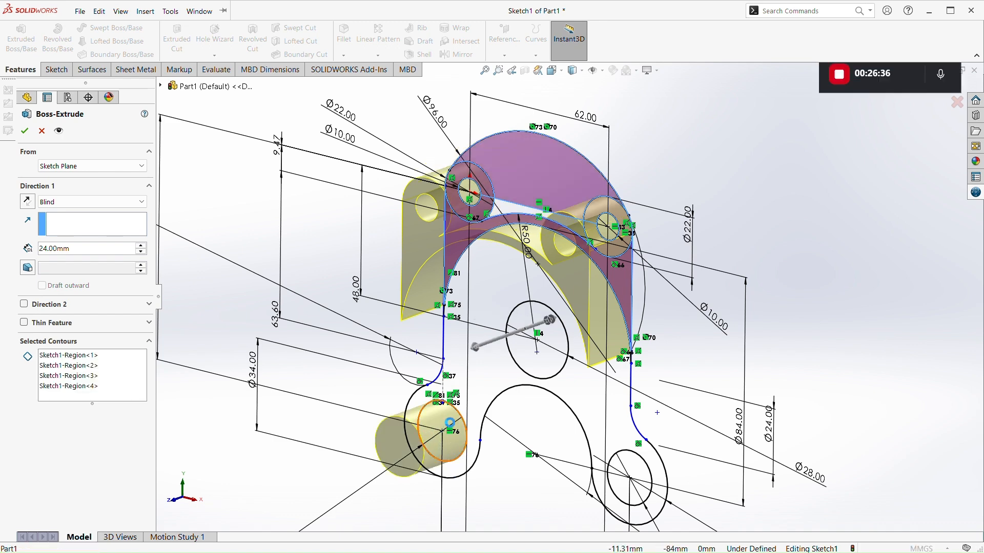
key("Escape")
middle_click_drag(444, 400, 463, 402)
Restart the boss extrusion 48 mm deep with the main body and the band beneath the 50 mm arc as contours
left_click(34, 52)
scroll(474, 303, "down", 3)
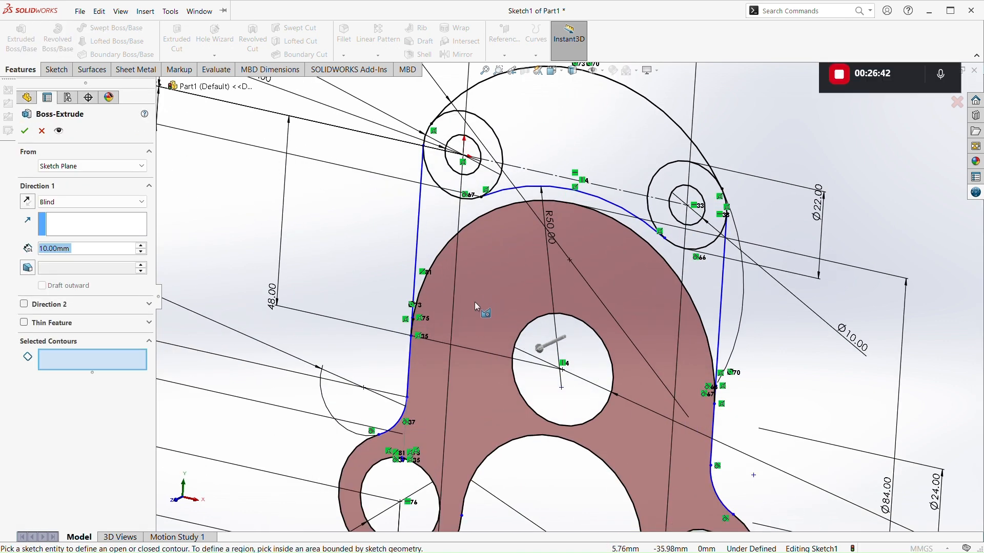
left_click(474, 301)
left_click(438, 199)
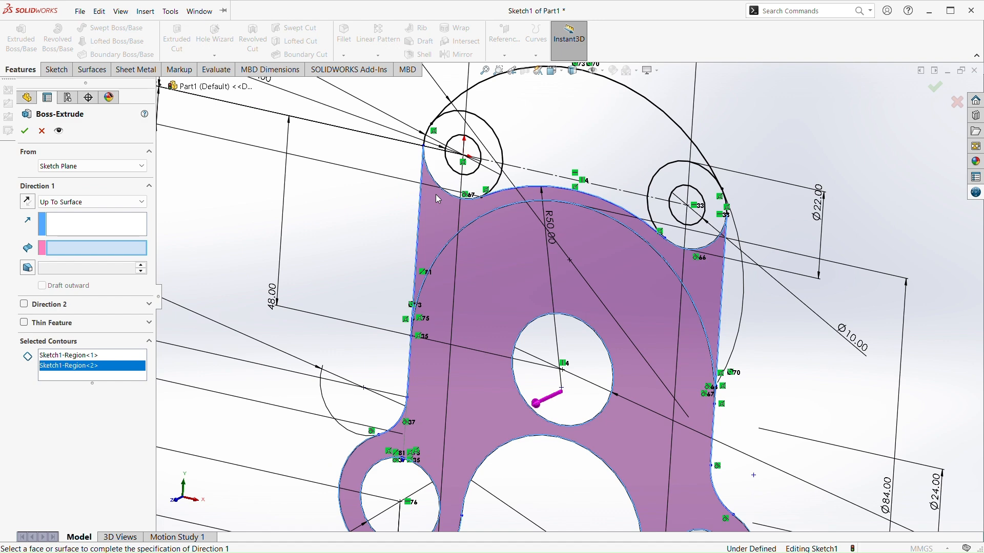
left_click(495, 96)
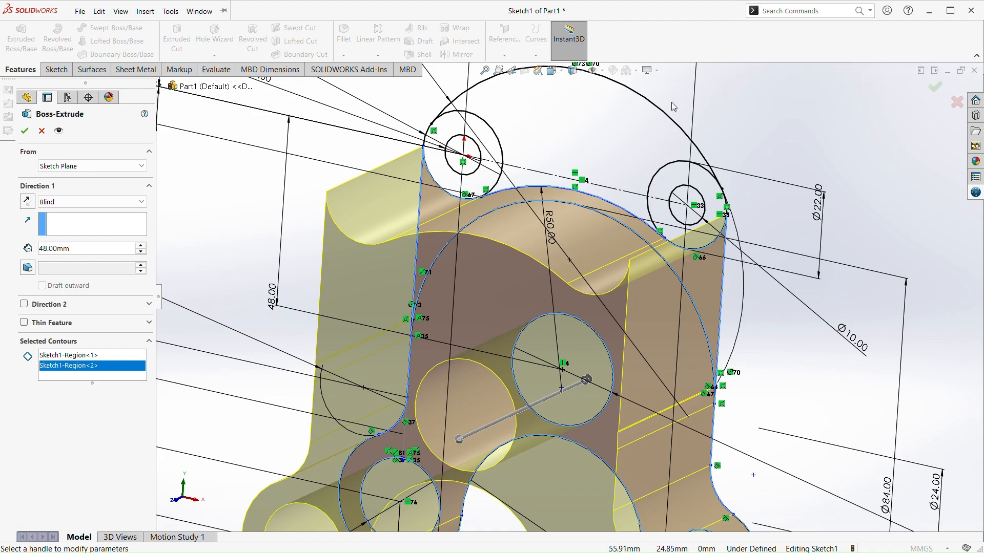
Add the full discs of both upper 22 mm circles to the extrusion
scroll(641, 183, "up", 2)
mouse_move(641, 182)
middle_mouse_down()
mouse_move(650, 225)
mouse_move(677, 275)
mouse_move(683, 328)
mouse_move(656, 223)
middle_mouse_up()
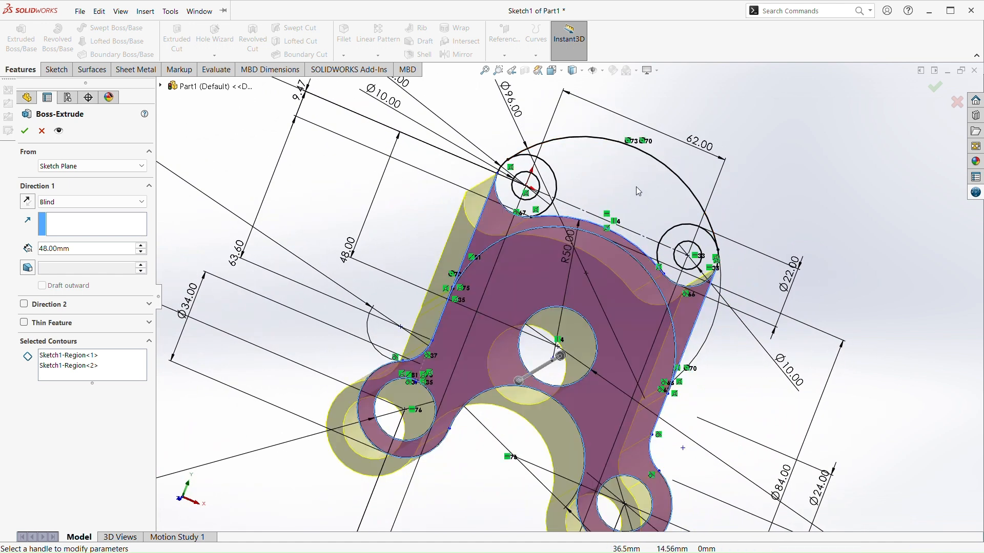
left_click(693, 231)
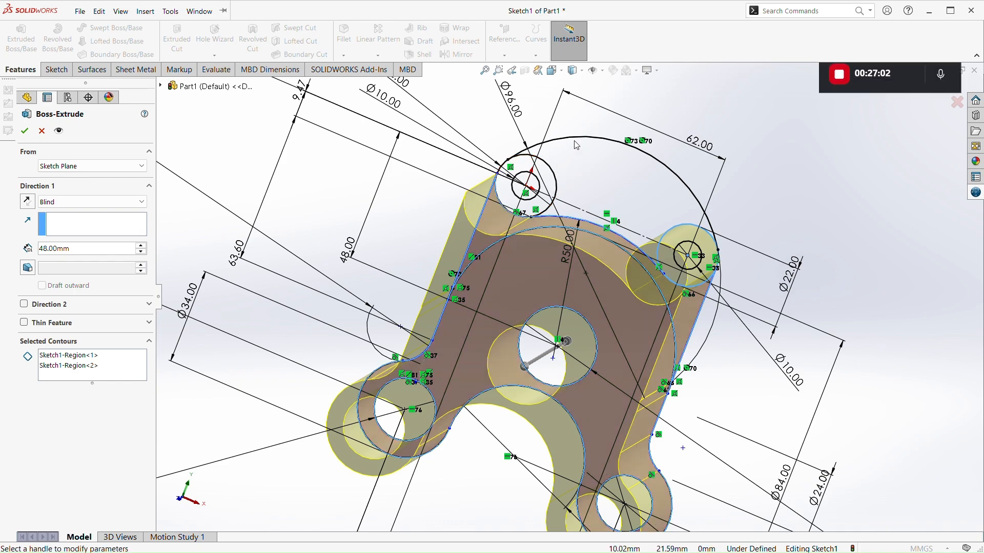
left_click(643, 261)
middle_click_drag(643, 261, 620, 339)
middle_click_drag(610, 389, 609, 410)
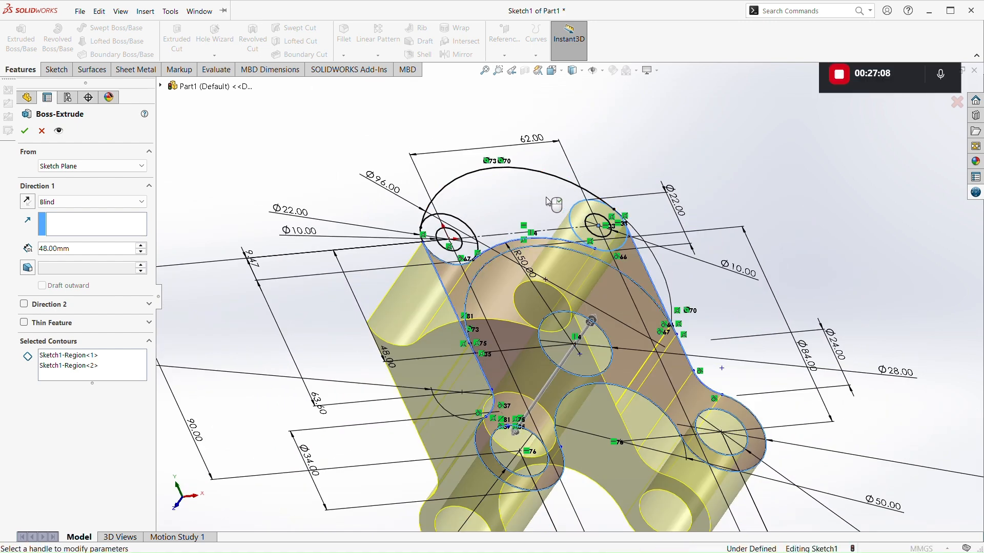
middle_click_drag(538, 226, 600, 166)
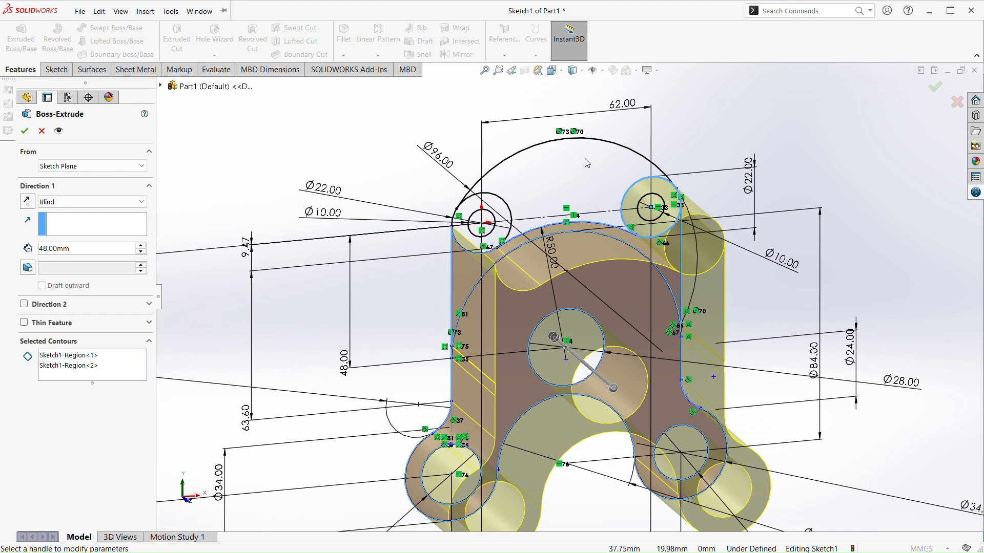
middle_click_drag(606, 188, 519, 228)
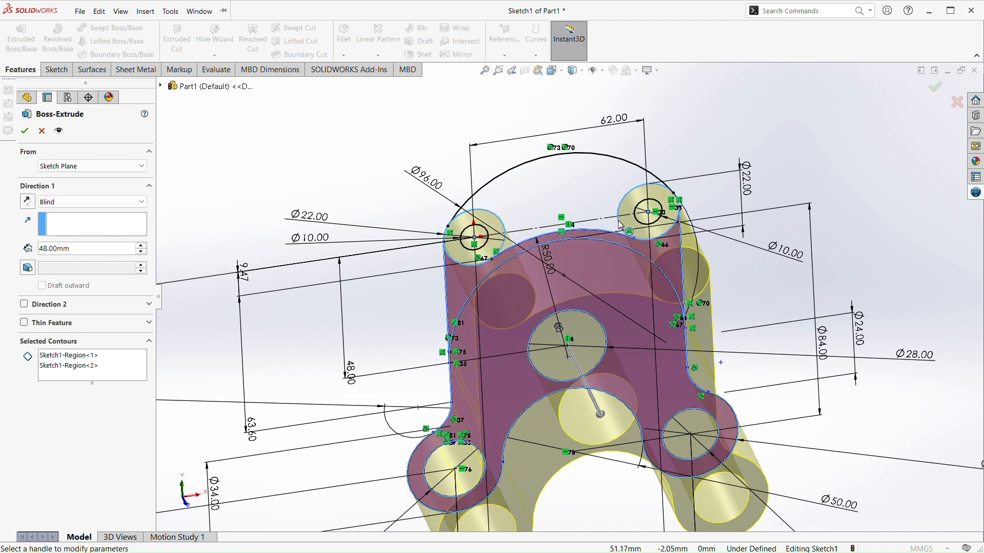
middle_click_drag(620, 229, 585, 221)
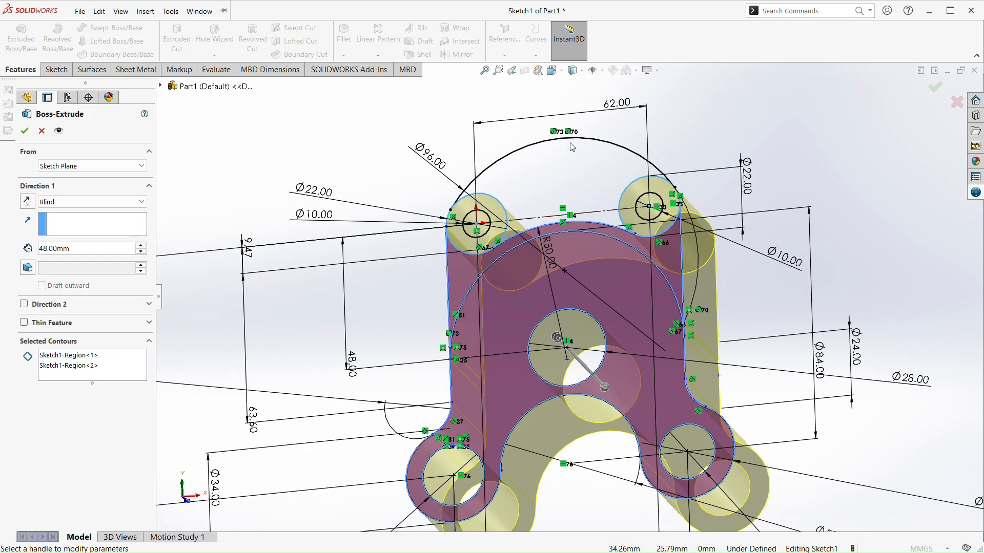
Complete the 48 mm boss extrusion of the main body, band and upper discs, leaving out the upper crescent
middle_click_drag(589, 156, 683, 222)
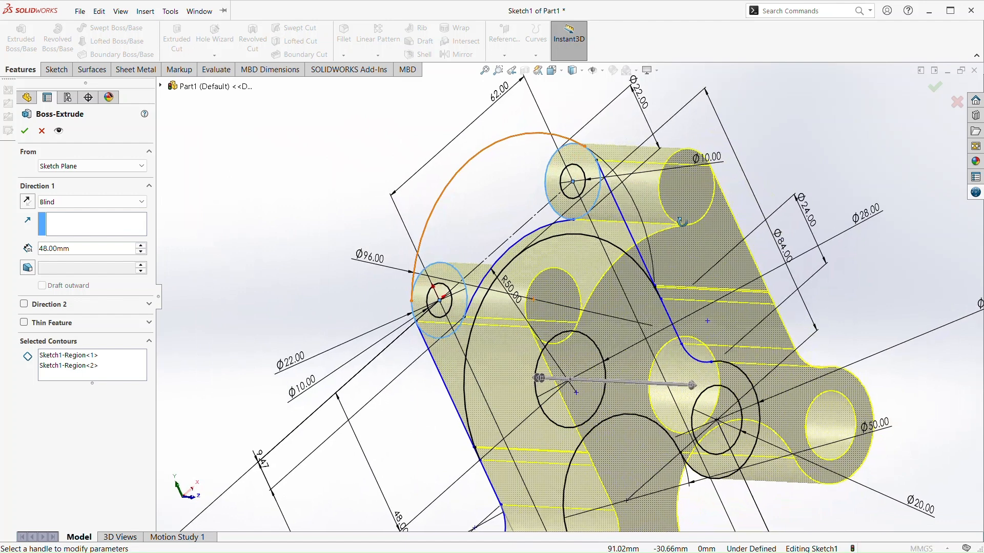
scroll(647, 248, "down", 5)
middle_click_drag(690, 319, 629, 299)
scroll(655, 321, "down", 1)
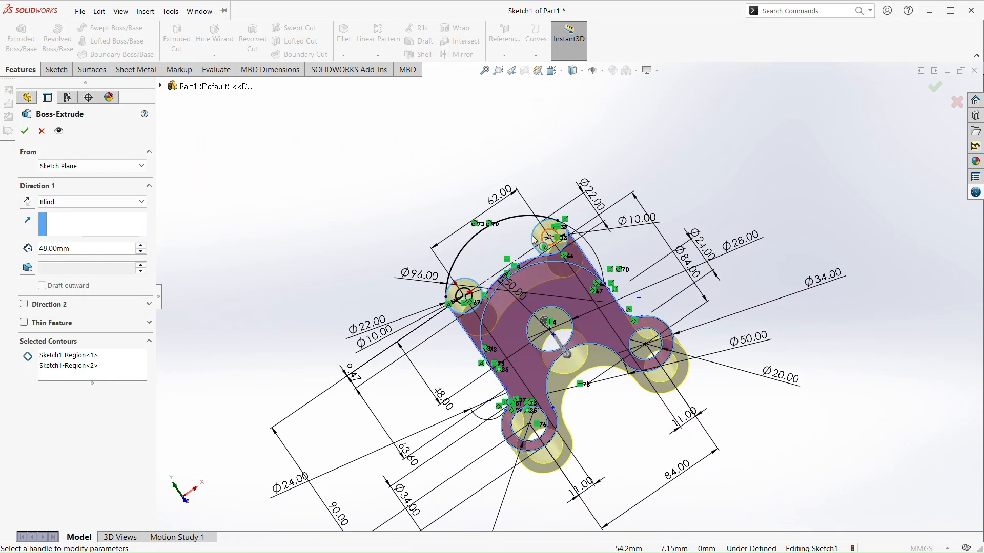
middle_click_drag(505, 220, 538, 250)
scroll(541, 254, "down", 4)
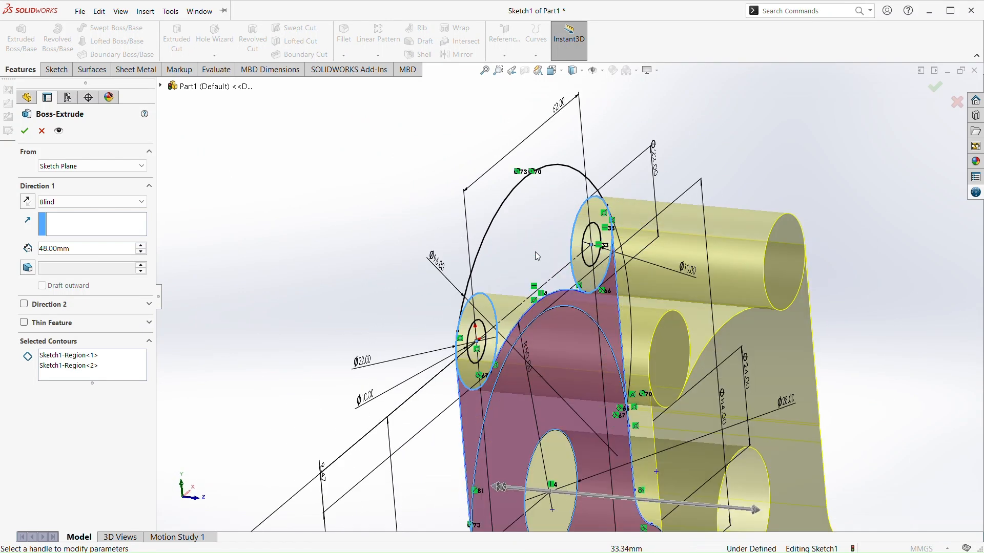
right_click(517, 197)
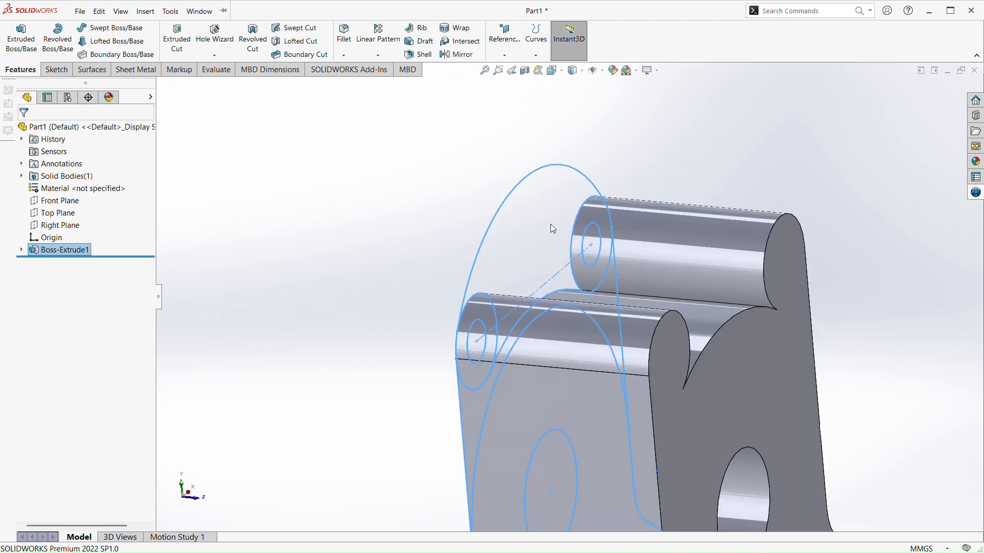
Inspect the front of the extruded solid and undo the boss extrusion
middle_click_drag(620, 496, 585, 478)
scroll(586, 478, "up", 4)
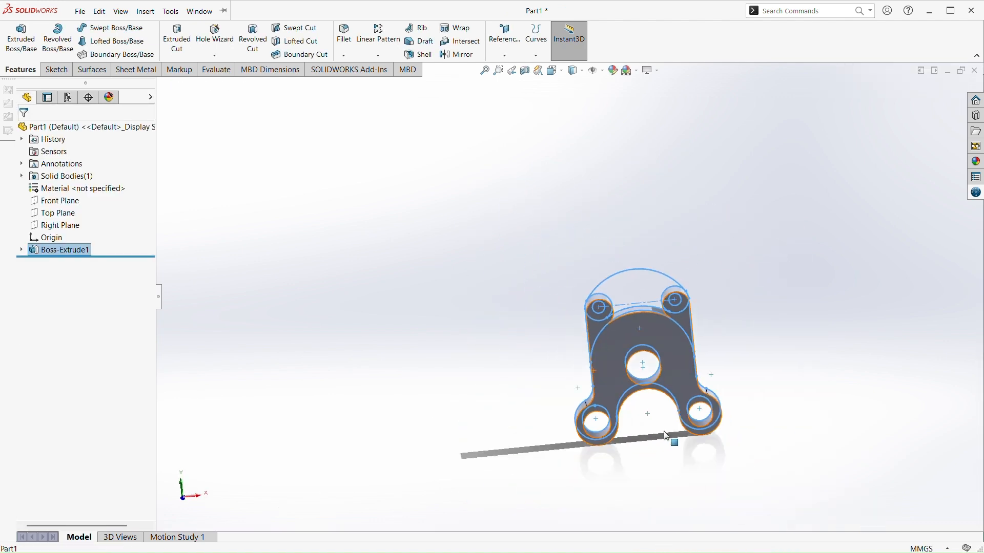
scroll(656, 410, "down", 3)
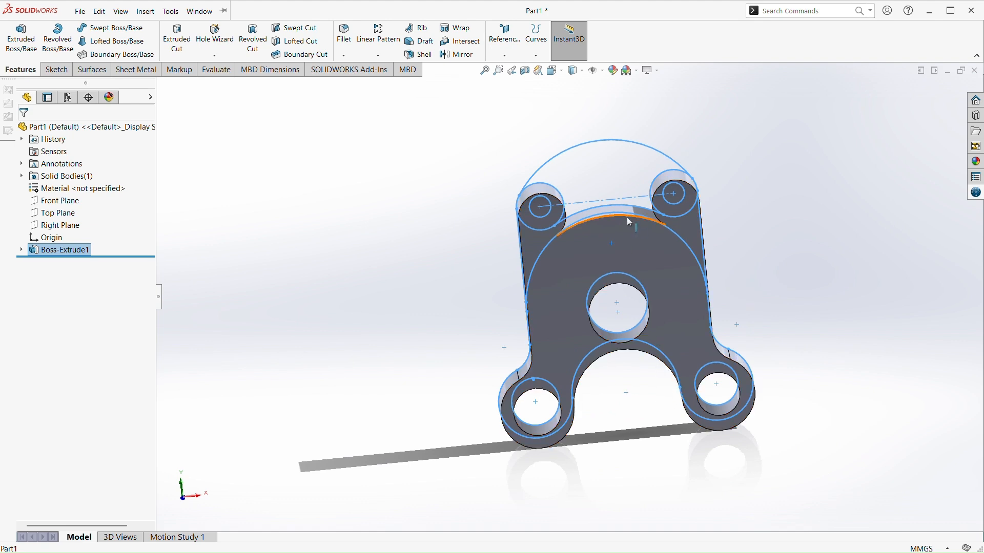
scroll(623, 218, "down", 2)
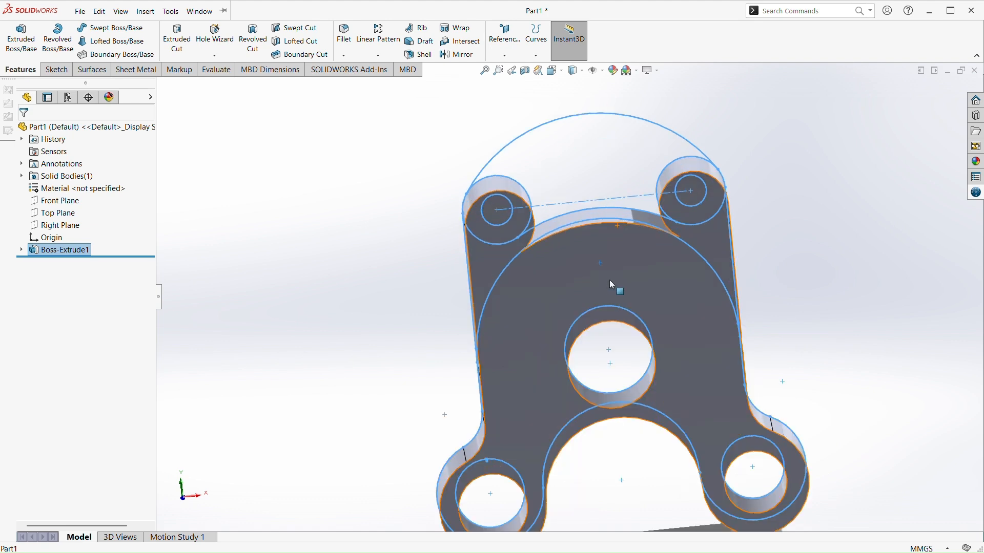
key("Escape")
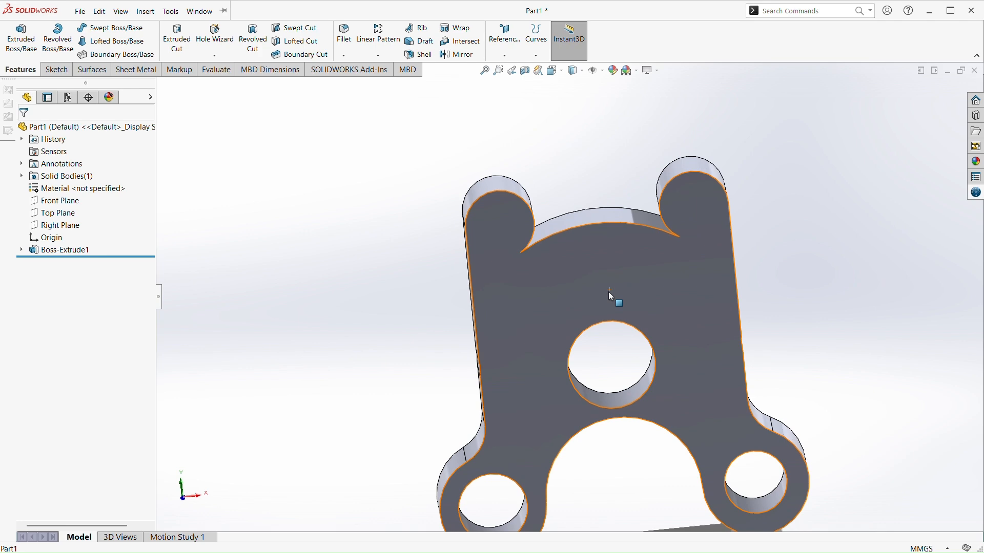
key("ctrl+z")
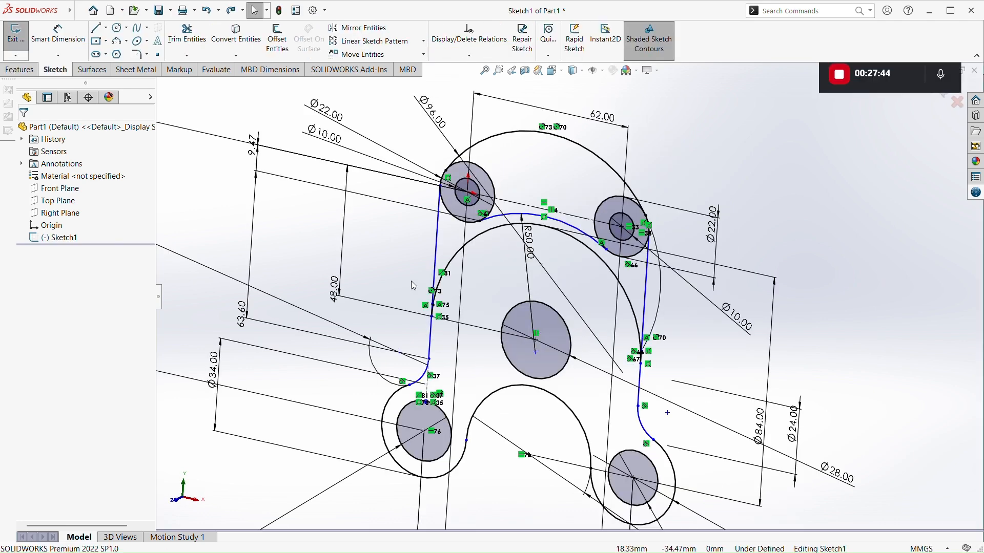
Start a boss extrusion with the upper crescent, both upper 22 mm rings, the band beneath the 50 mm arc and the main body as contours
mouse_move(604, 420)
middle_mouse_down()
mouse_move(675, 408)
mouse_move(646, 394)
middle_mouse_up()
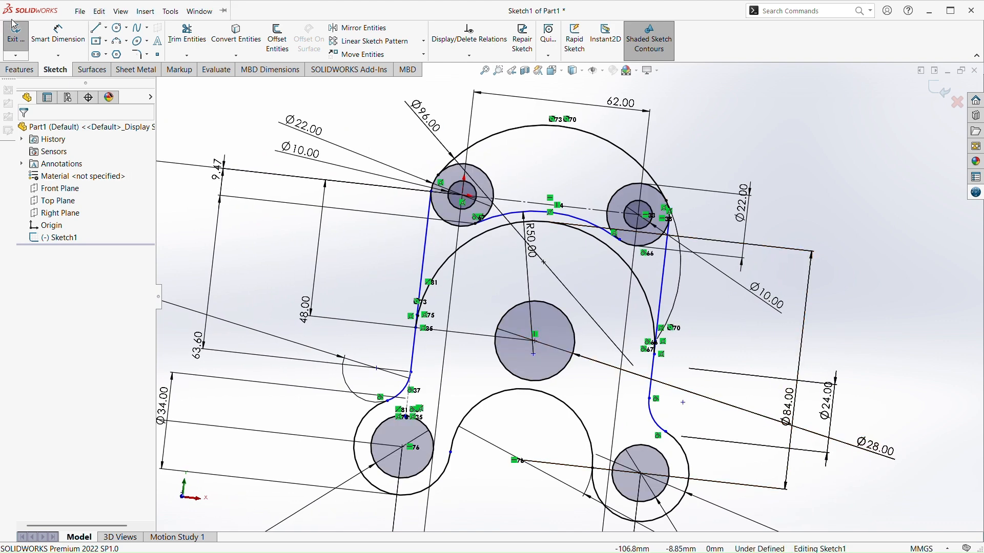
left_click(20, 70)
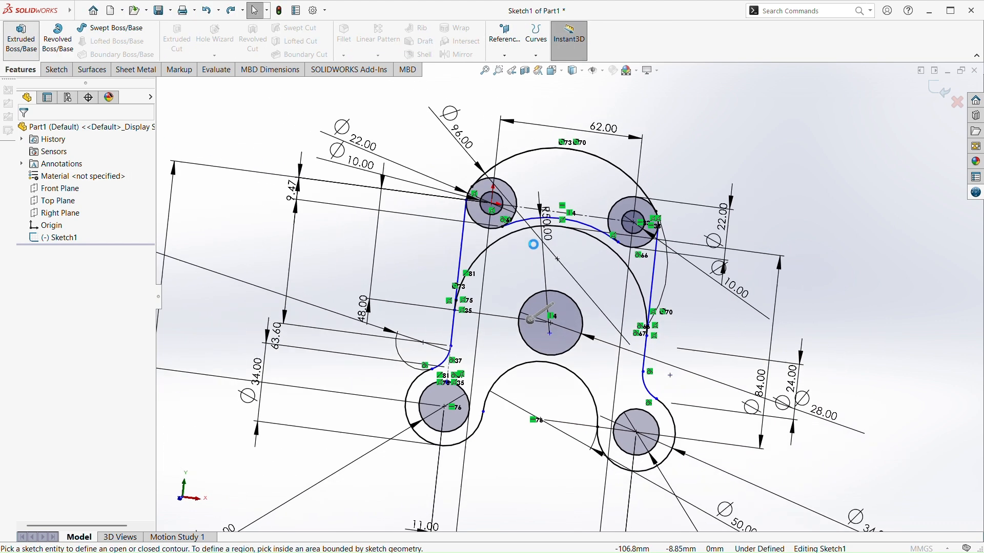
left_click(589, 221)
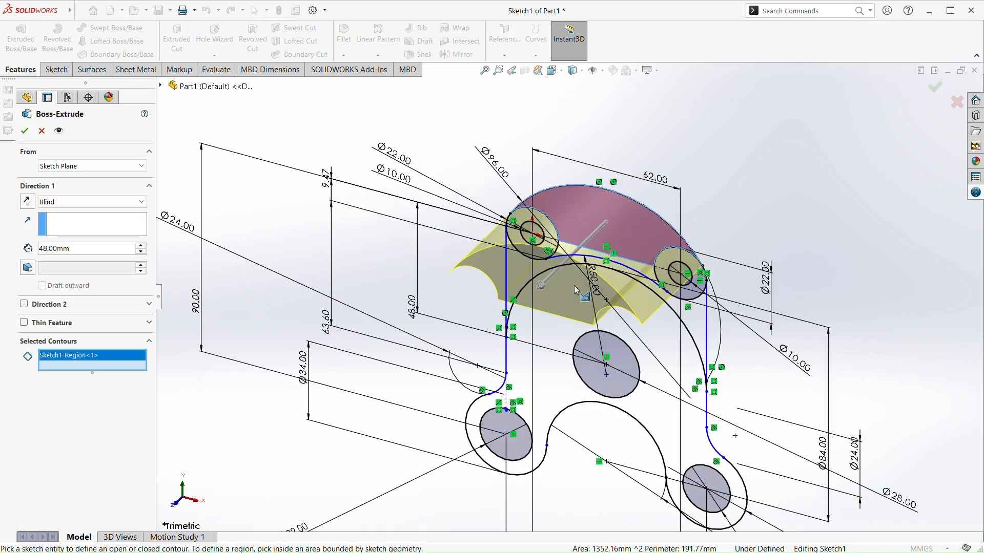
scroll(574, 285, "down", 5)
left_click(812, 285)
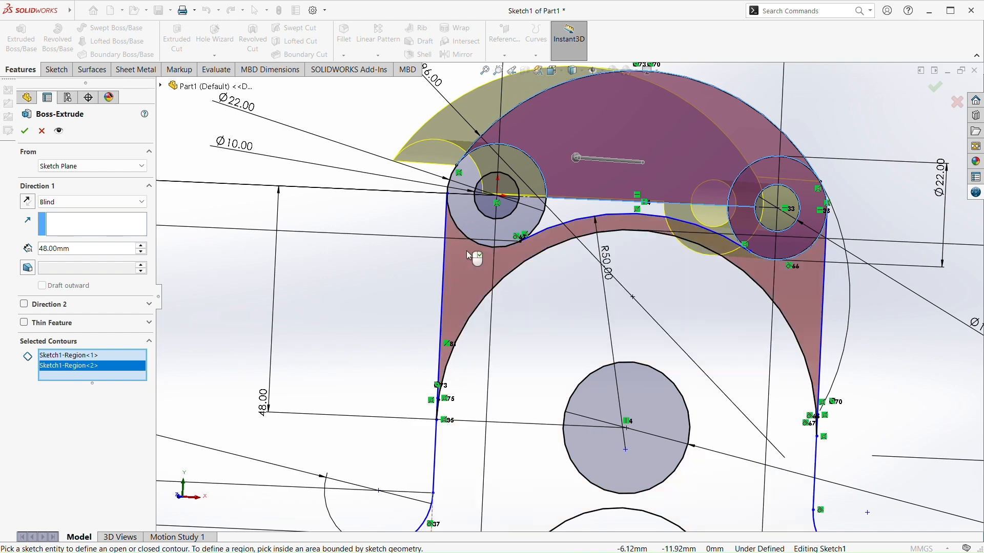
left_click(489, 231)
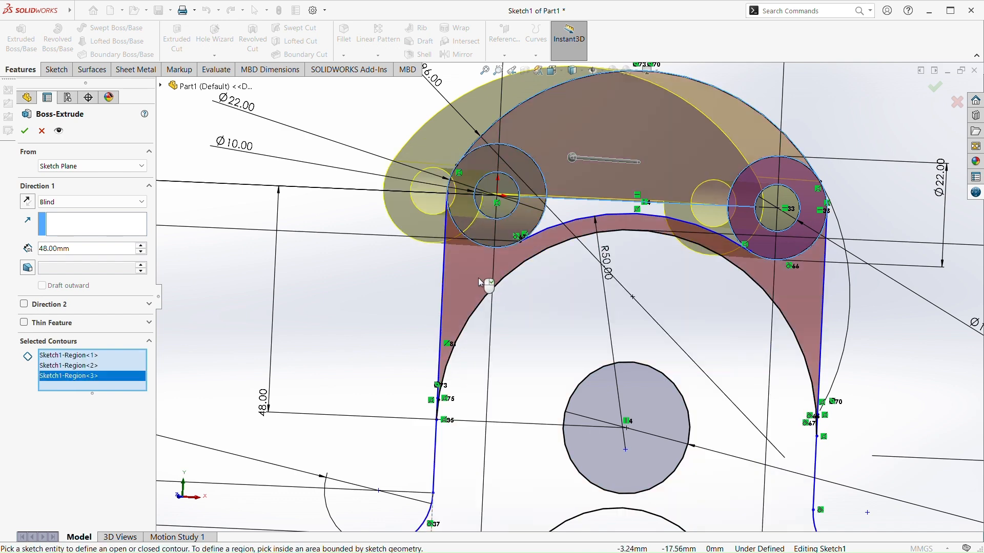
left_click(463, 288)
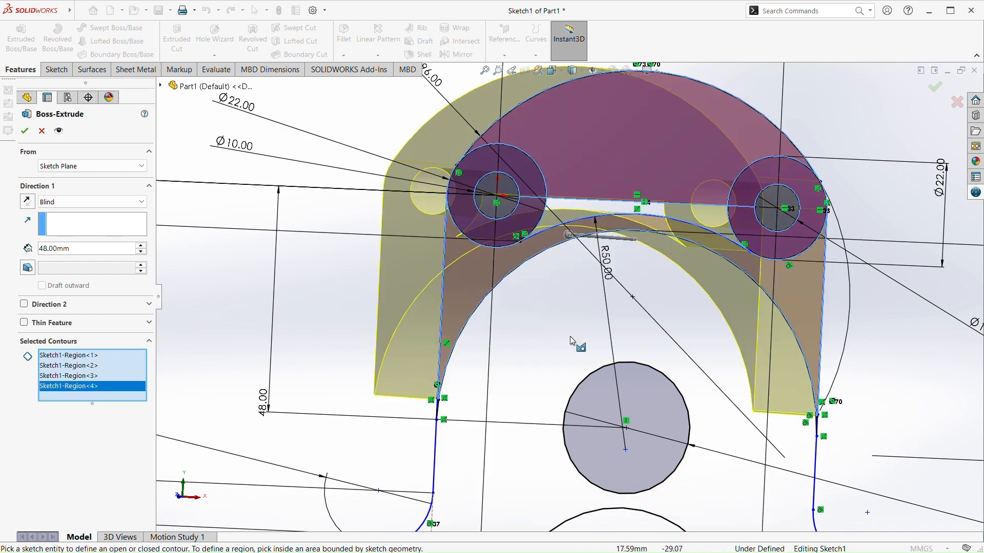
left_click(561, 330)
key("f")
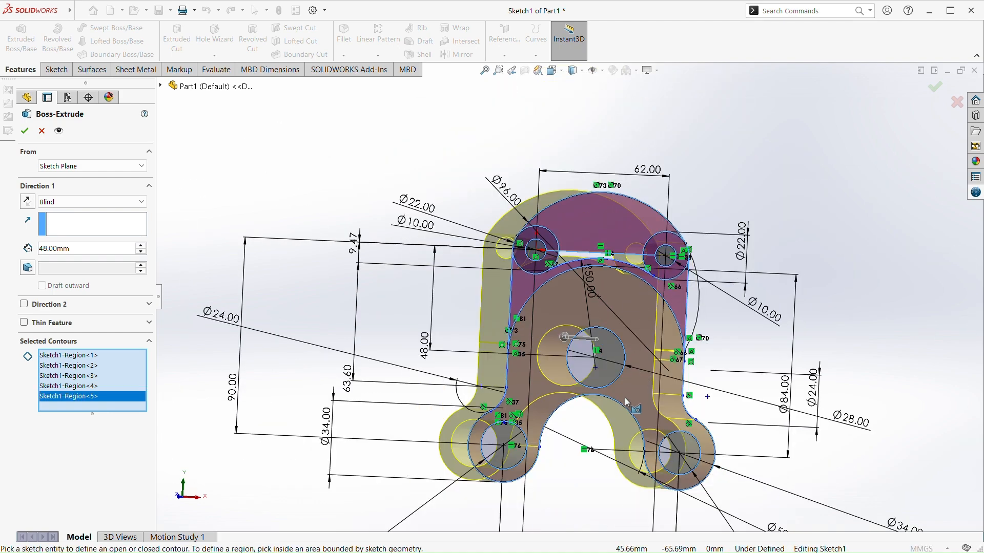
Set the extrusion depth to 29 mm and create the boss
scroll(545, 412, "down", 2)
scroll(552, 352, "up", 2)
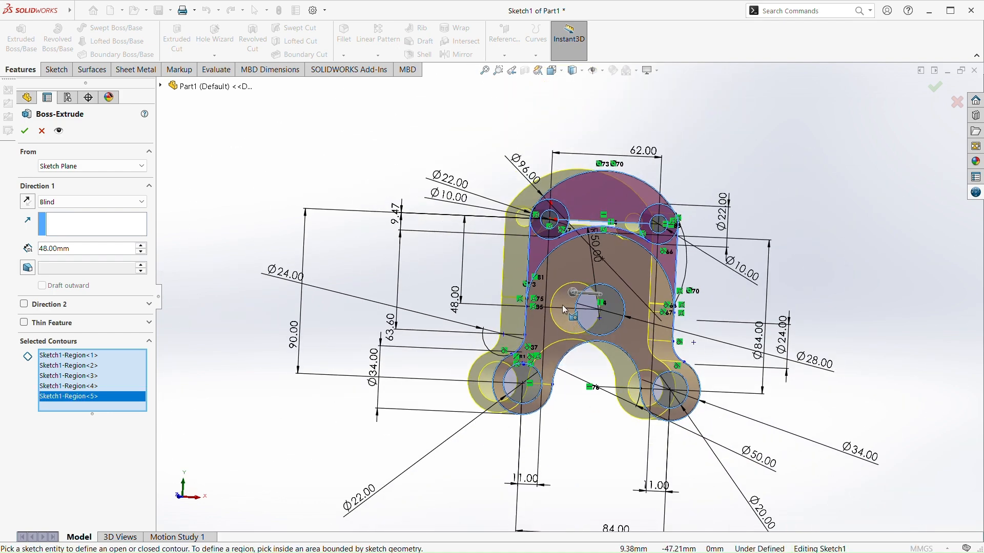
scroll(563, 307, "down", 3)
scroll(586, 244, "up", 5)
mouse_move(589, 241)
middle_mouse_down()
mouse_move(726, 228)
mouse_move(573, 267)
mouse_move(536, 290)
middle_mouse_up()
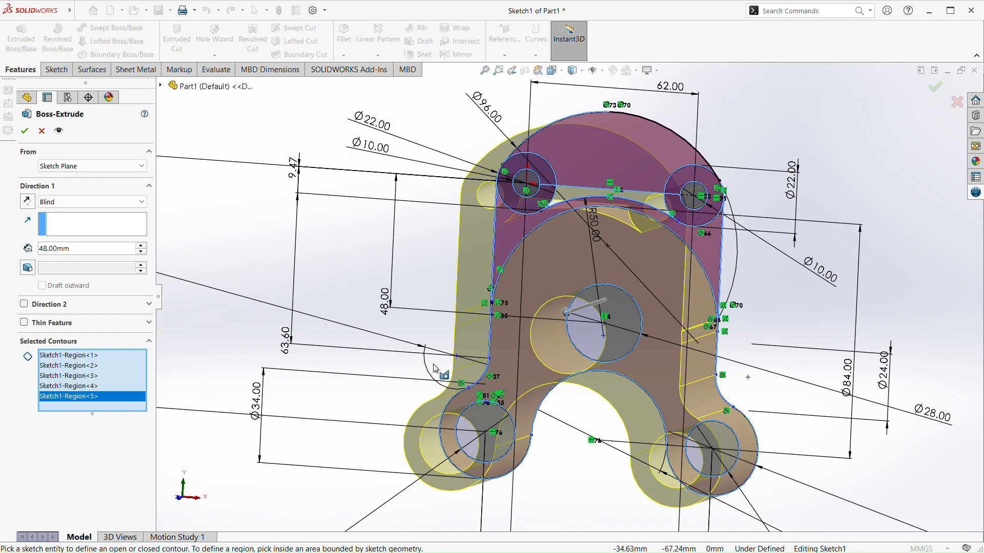
mouse_move(569, 317)
left_mouse_down()
mouse_move(599, 303)
mouse_move(538, 281)
mouse_move(340, 387)
mouse_move(612, 356)
mouse_move(583, 386)
left_mouse_up()
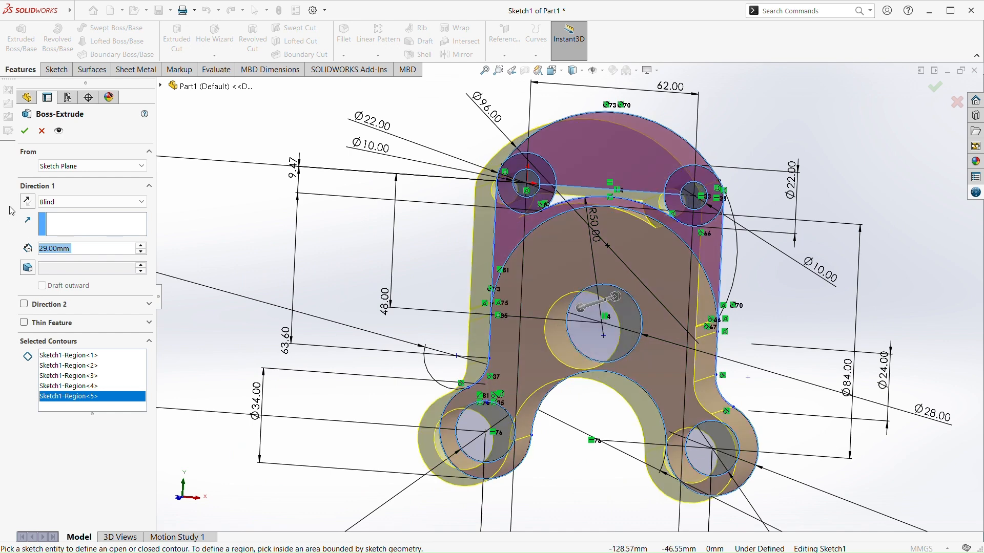
left_click(25, 131)
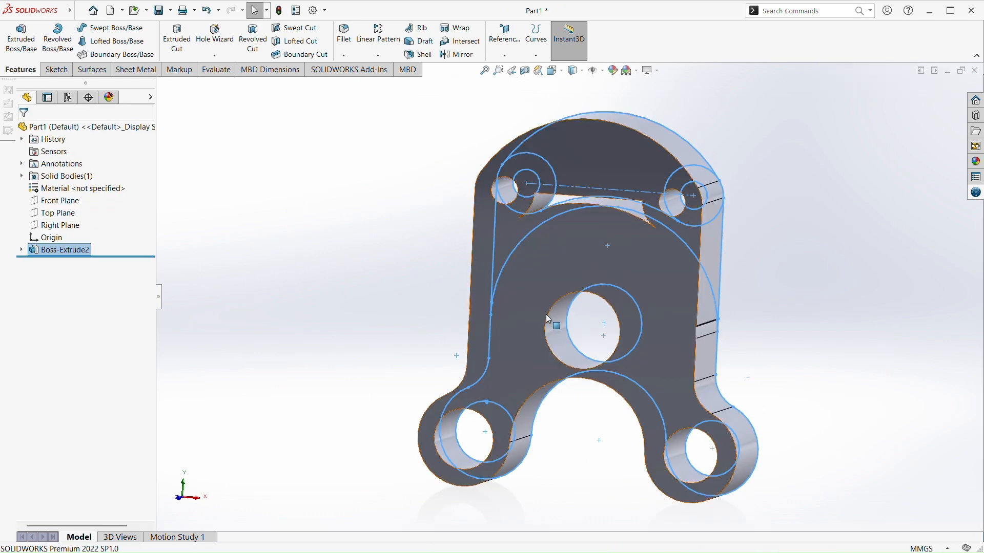